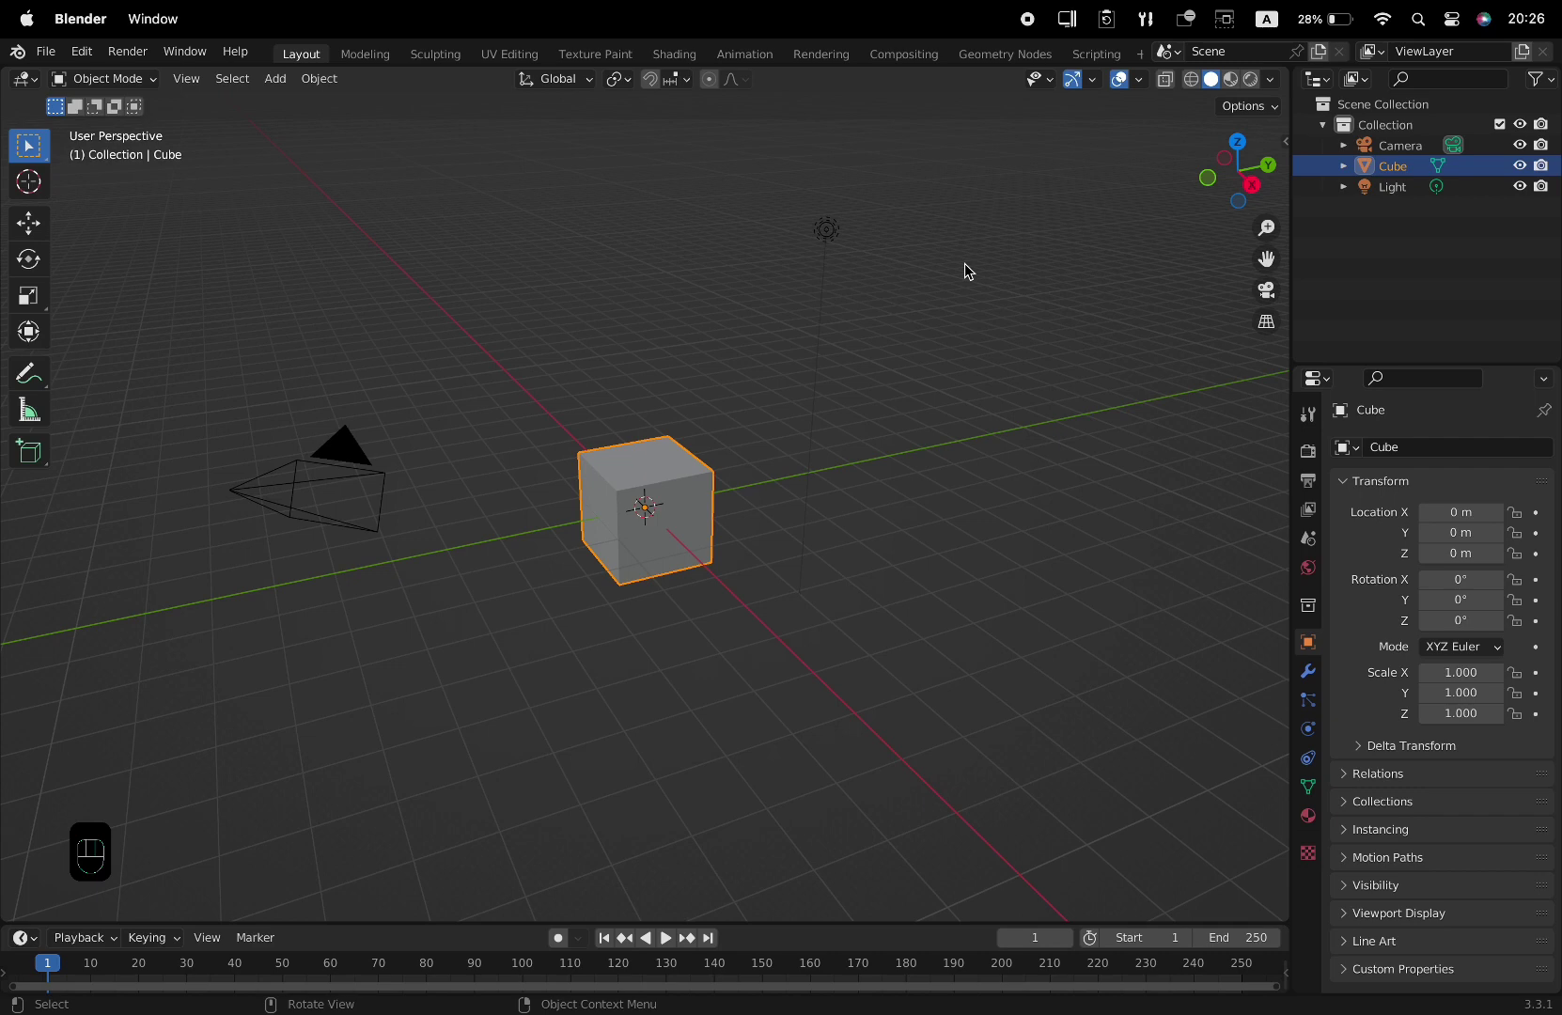
- Delete the default cube and hide the camera and light
{"action": "key", "text": "x"}
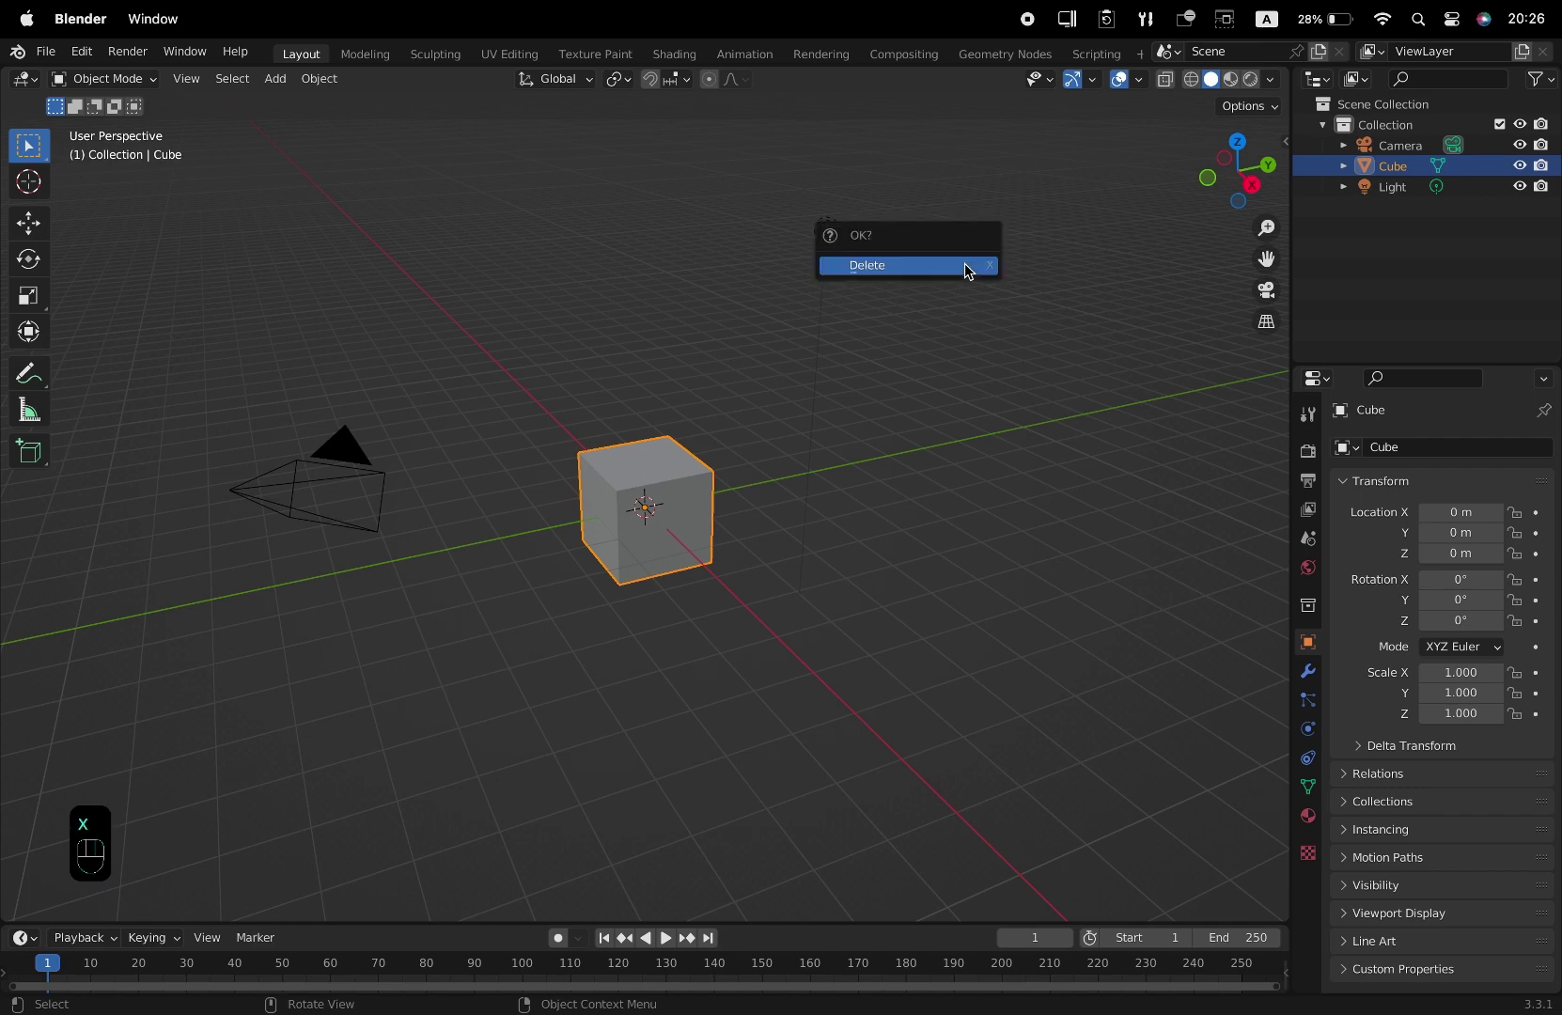
{"action": "left_click", "coordinate": [966, 266]}
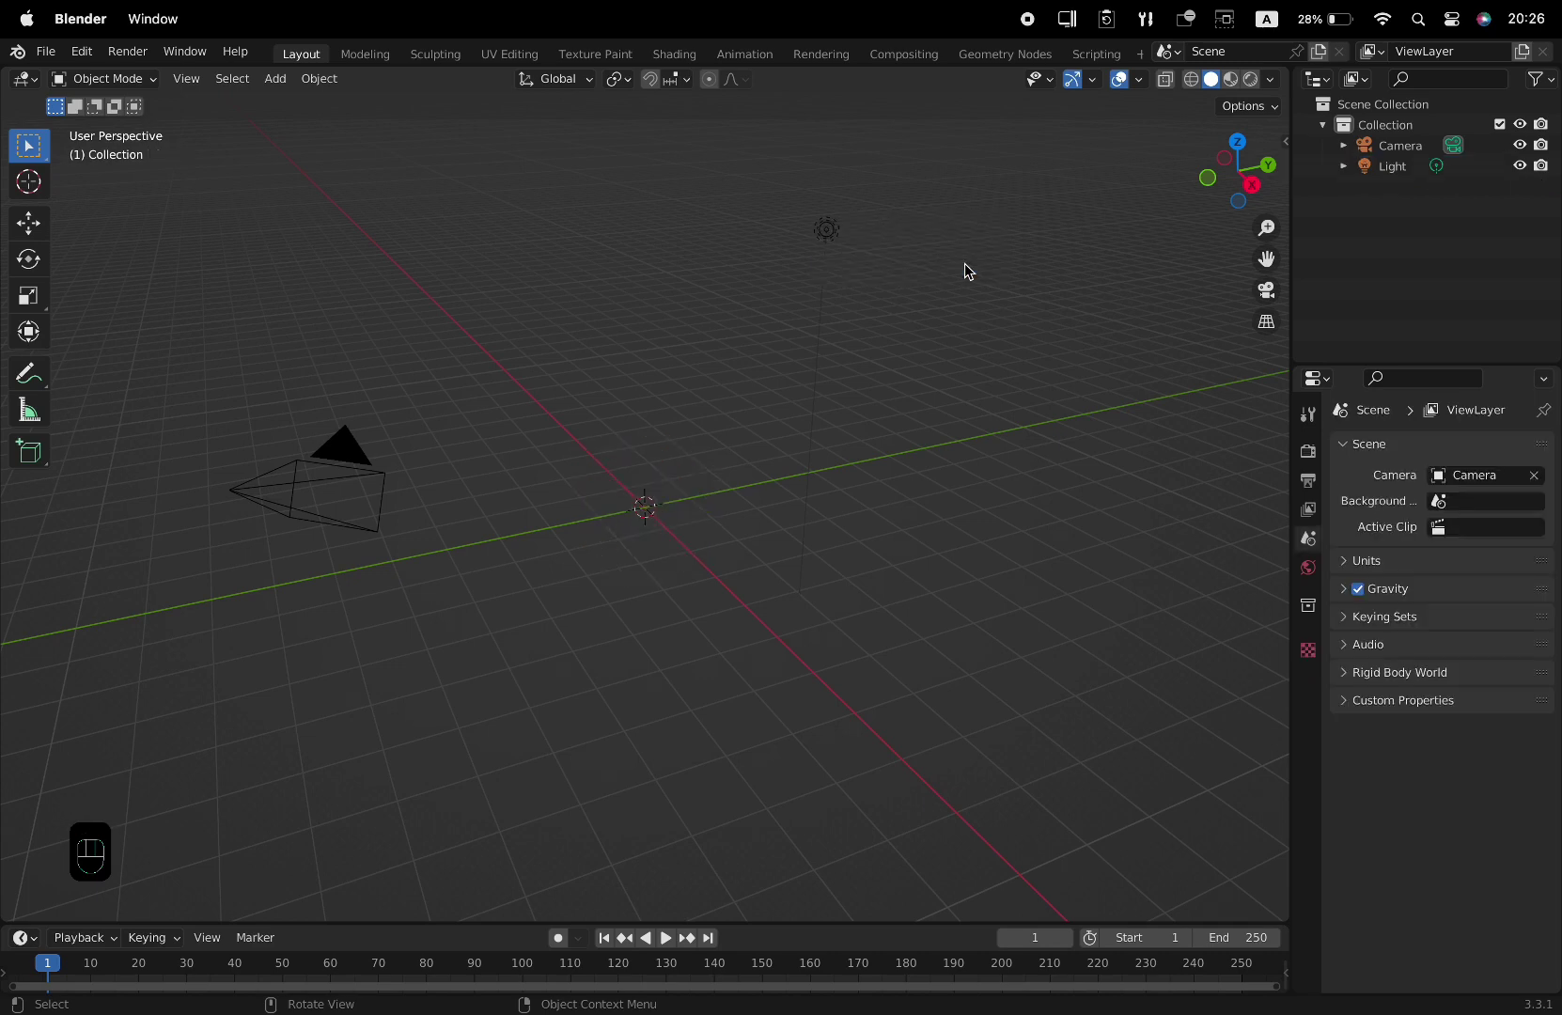
{"action": "key", "text": "a"}
{"action": "key", "text": "h"}
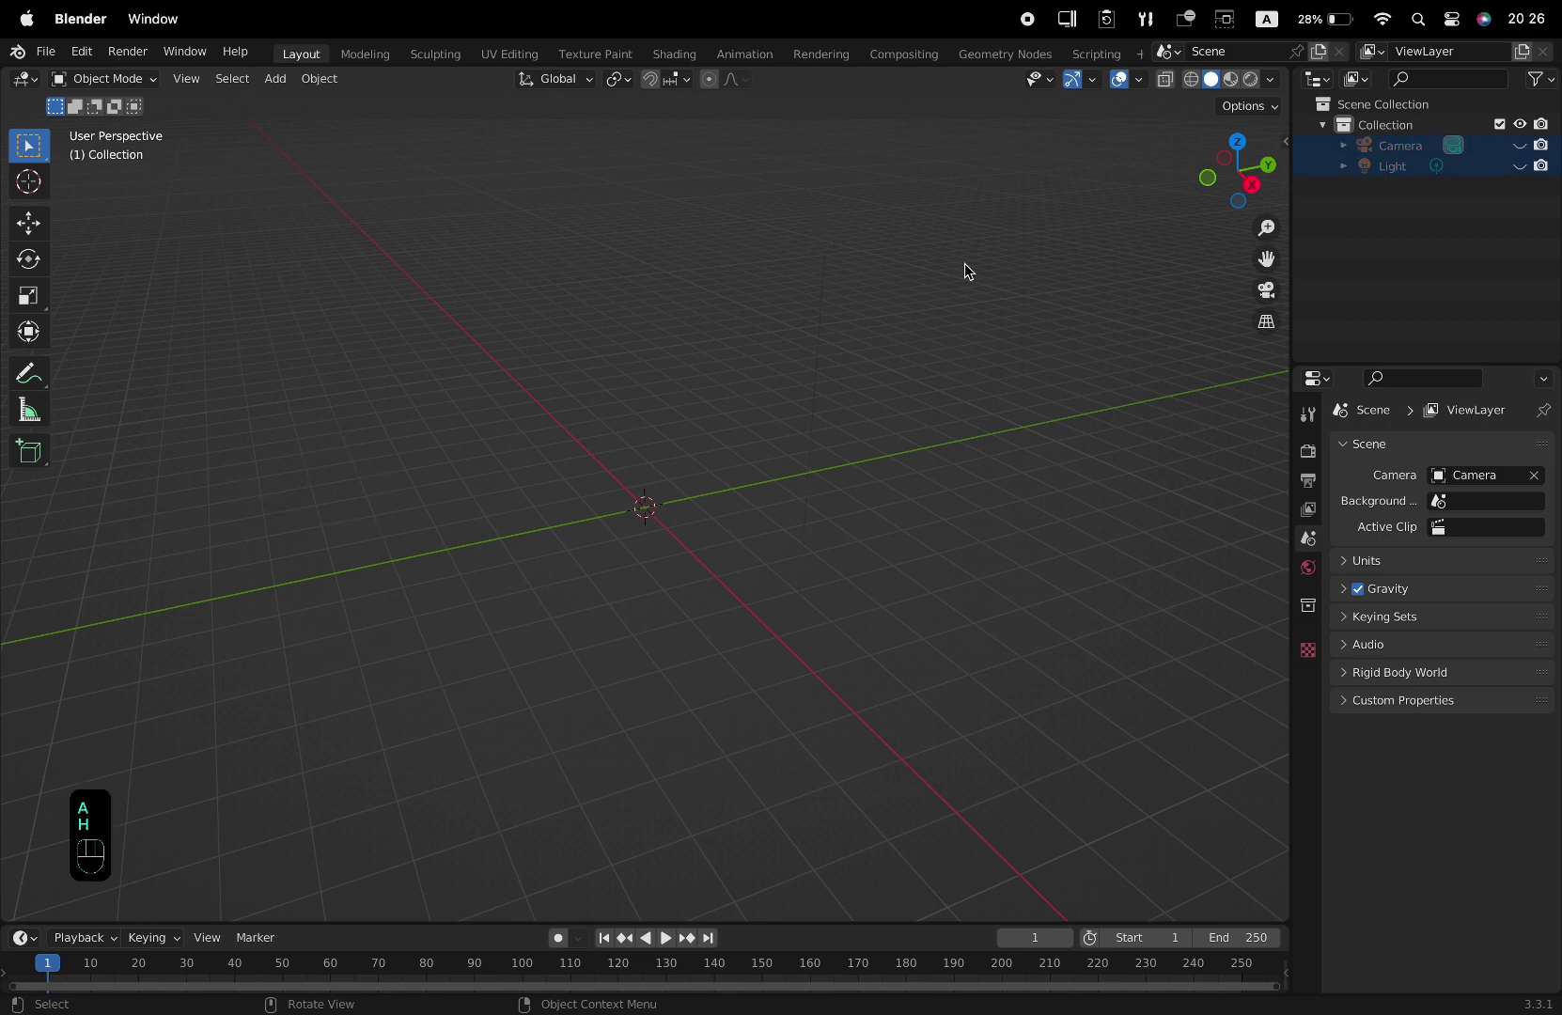
- Add a plane mesh at the scene origin
{"action": "key", "text": "shift+a"}
{"action": "mouse_move", "coordinate": [750, 269]}
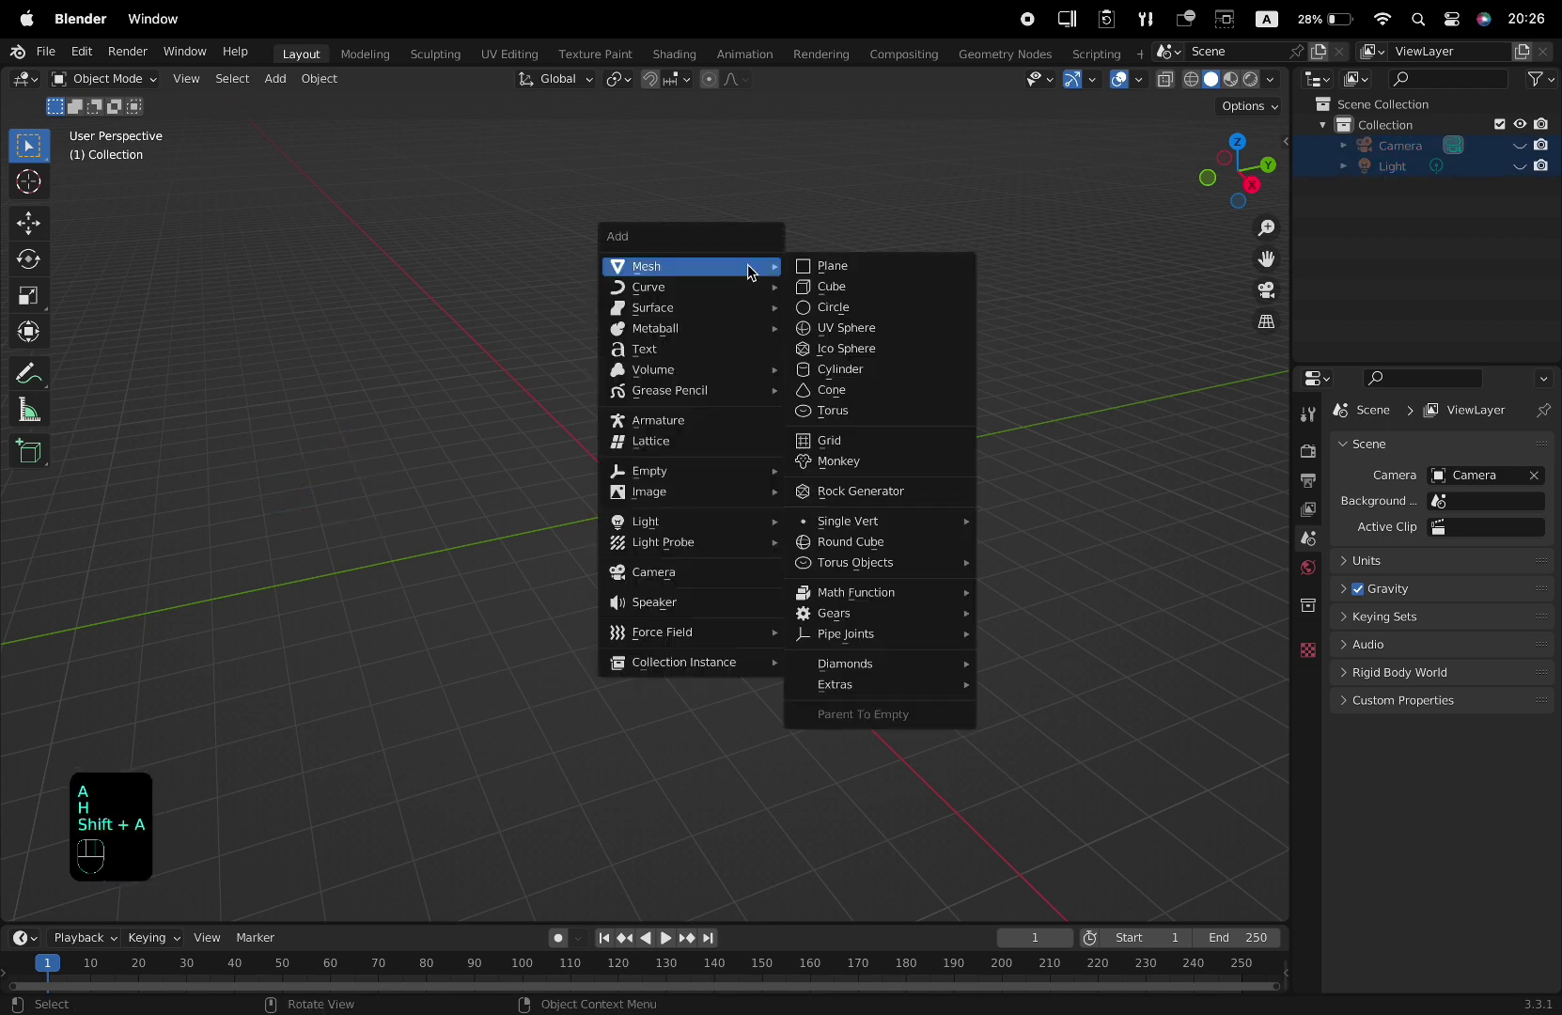
{"action": "left_click", "coordinate": [801, 268]}
{"action": "scroll", "coordinate": [686, 550], "scroll_direction": "up", "scroll_amount": 5}
{"action": "scroll", "coordinate": [659, 559], "scroll_direction": "up", "scroll_amount": 2}
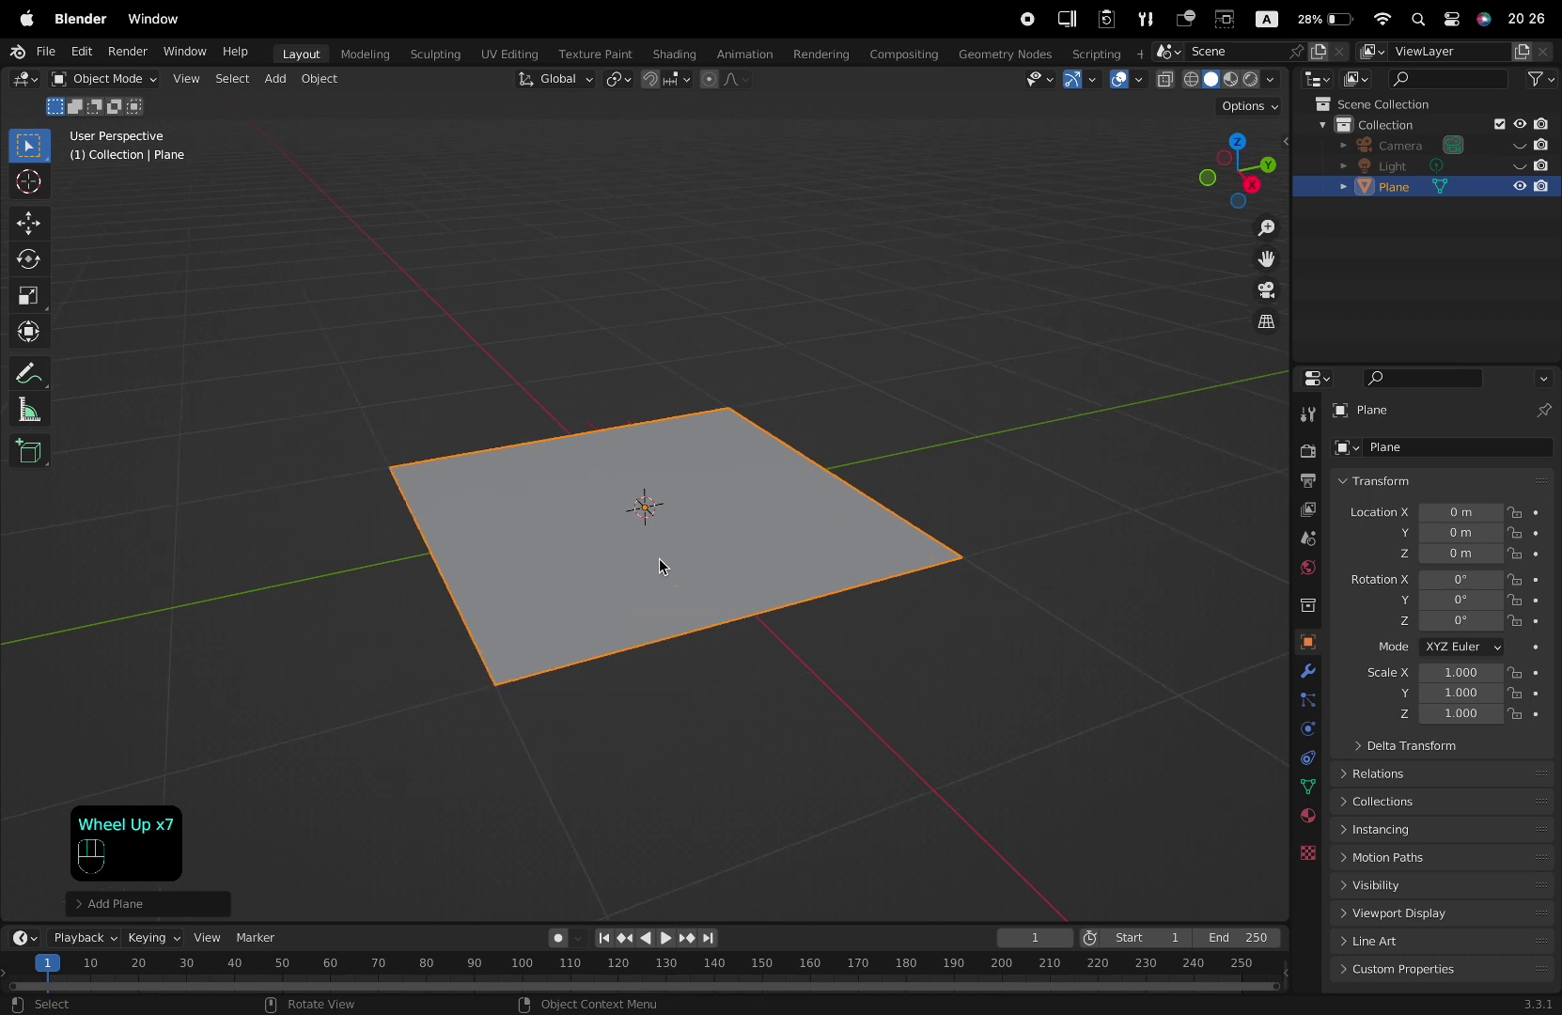
{"action": "middle_click_drag", "start_coordinate": [659, 557], "coordinate": [723, 570]}
- Loop-cut the plane in Edit Mode with 22 evenly spaced cuts parallel to the Y axis, without sliding them
{"action": "key", "text": "Tab"}
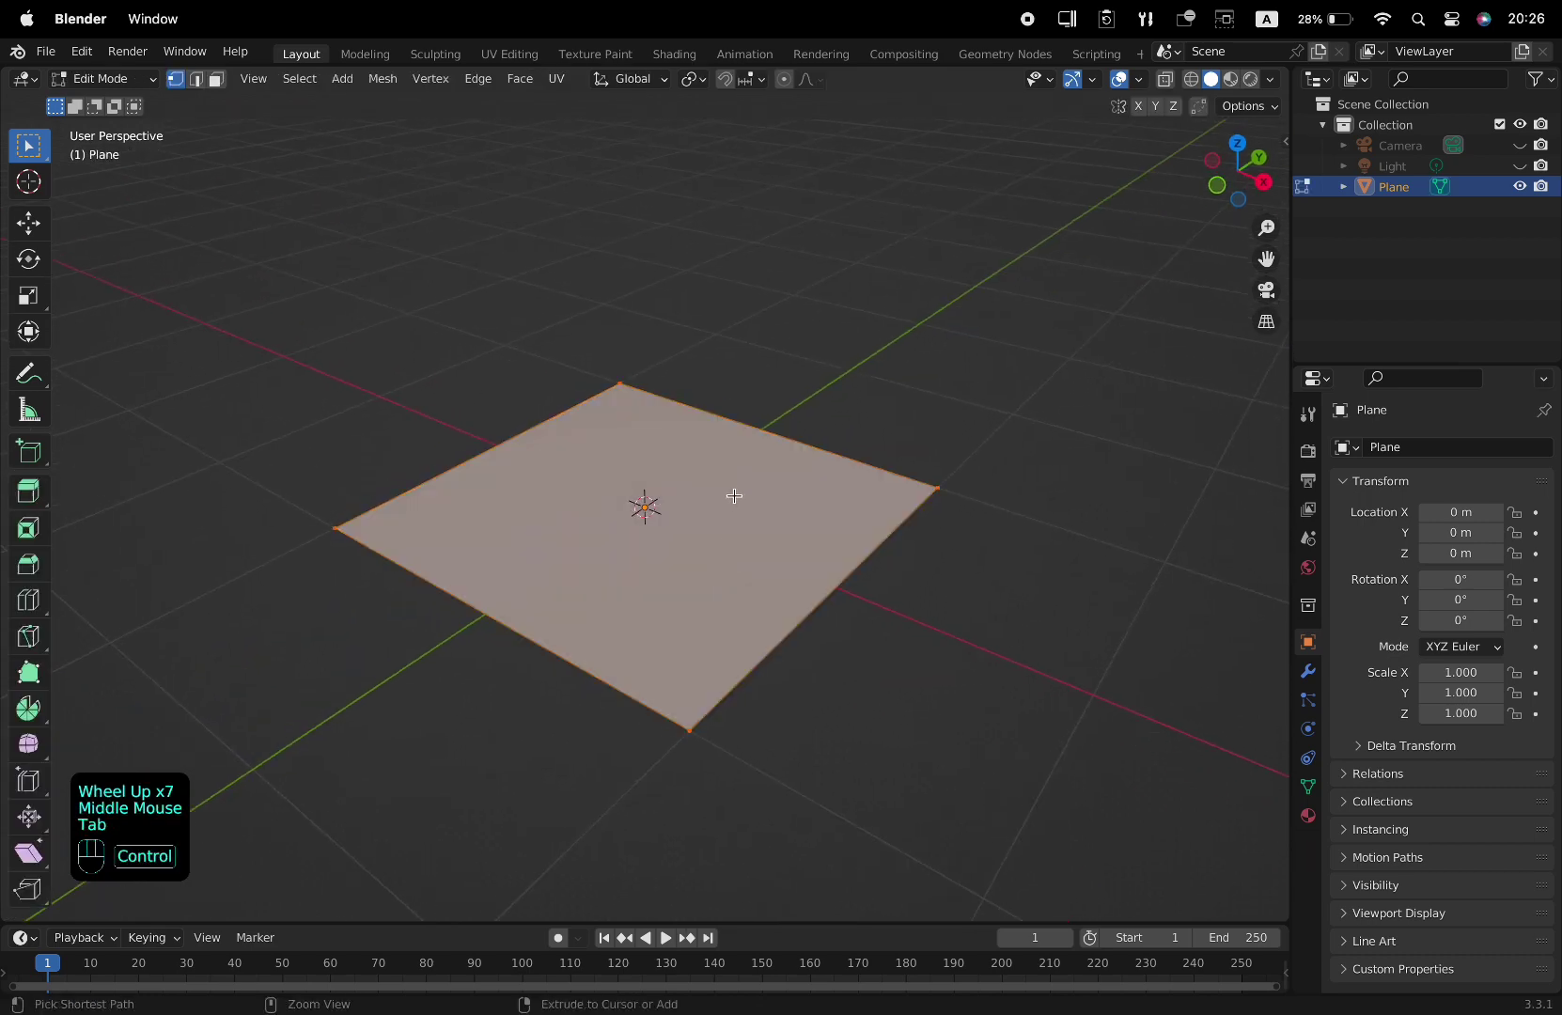
{"action": "key", "text": "ctrl+r"}
{"action": "scroll", "coordinate": [743, 464], "scroll_direction": "up", "scroll_amount": 7}
{"action": "scroll", "coordinate": [743, 463], "scroll_direction": "up", "scroll_amount": 15}
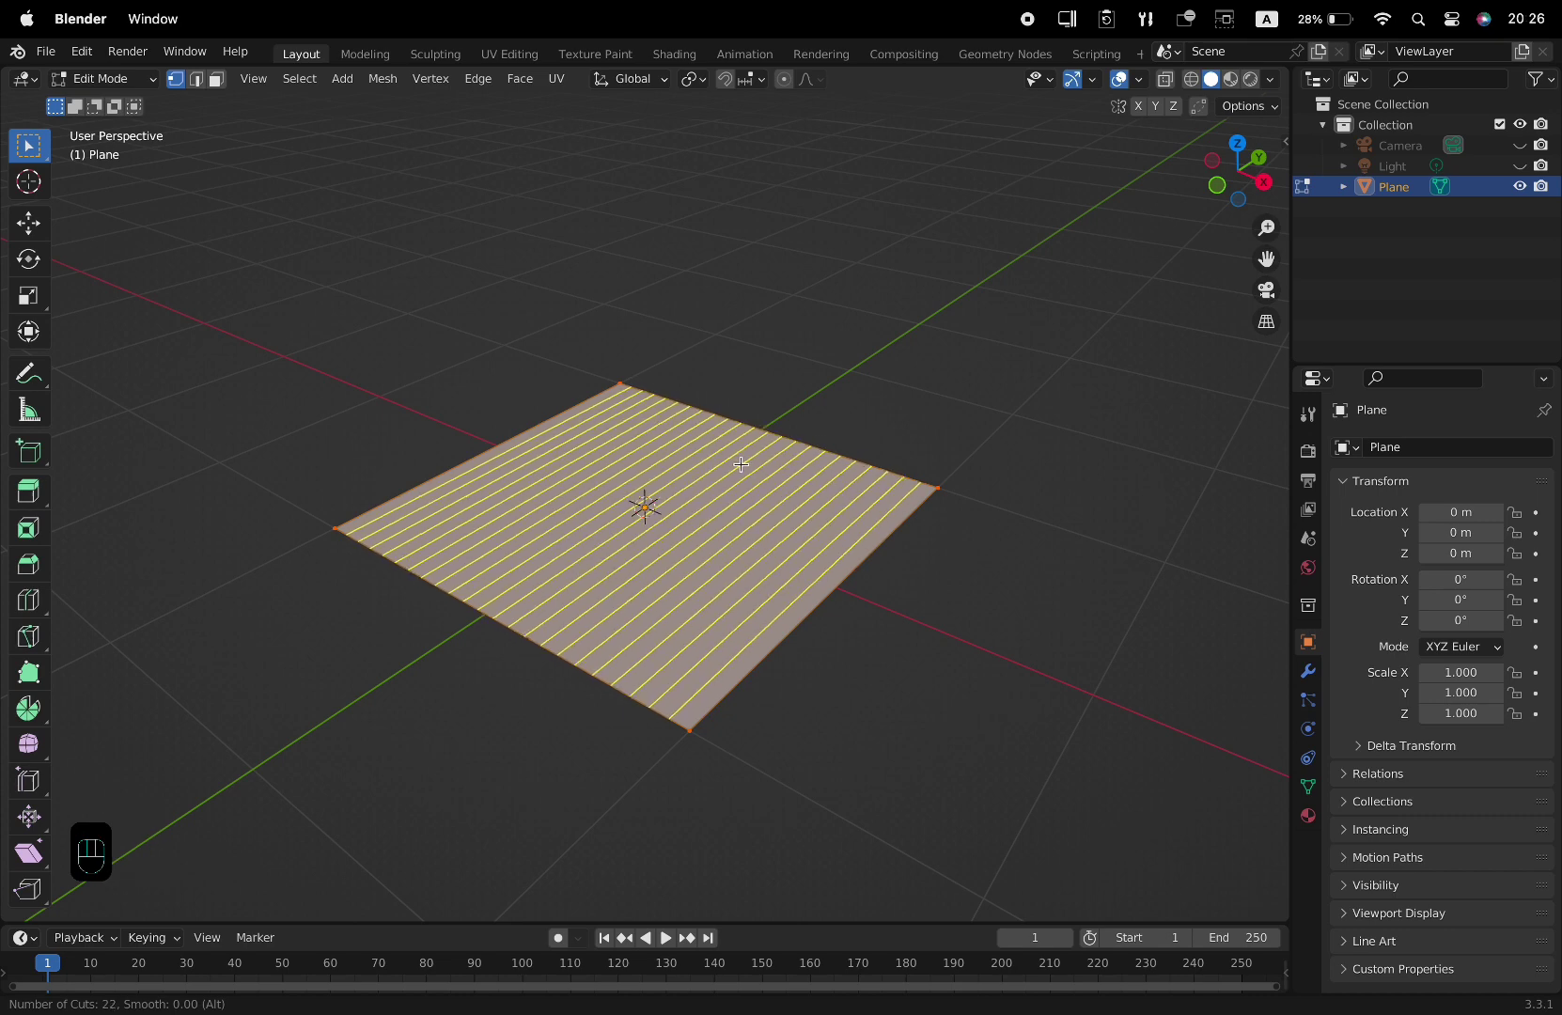
{"action": "left_click", "coordinate": [742, 463]}
{"action": "right_click", "coordinate": [743, 465]}
{"action": "middle_click_drag", "start_coordinate": [744, 493], "coordinate": [698, 522]}
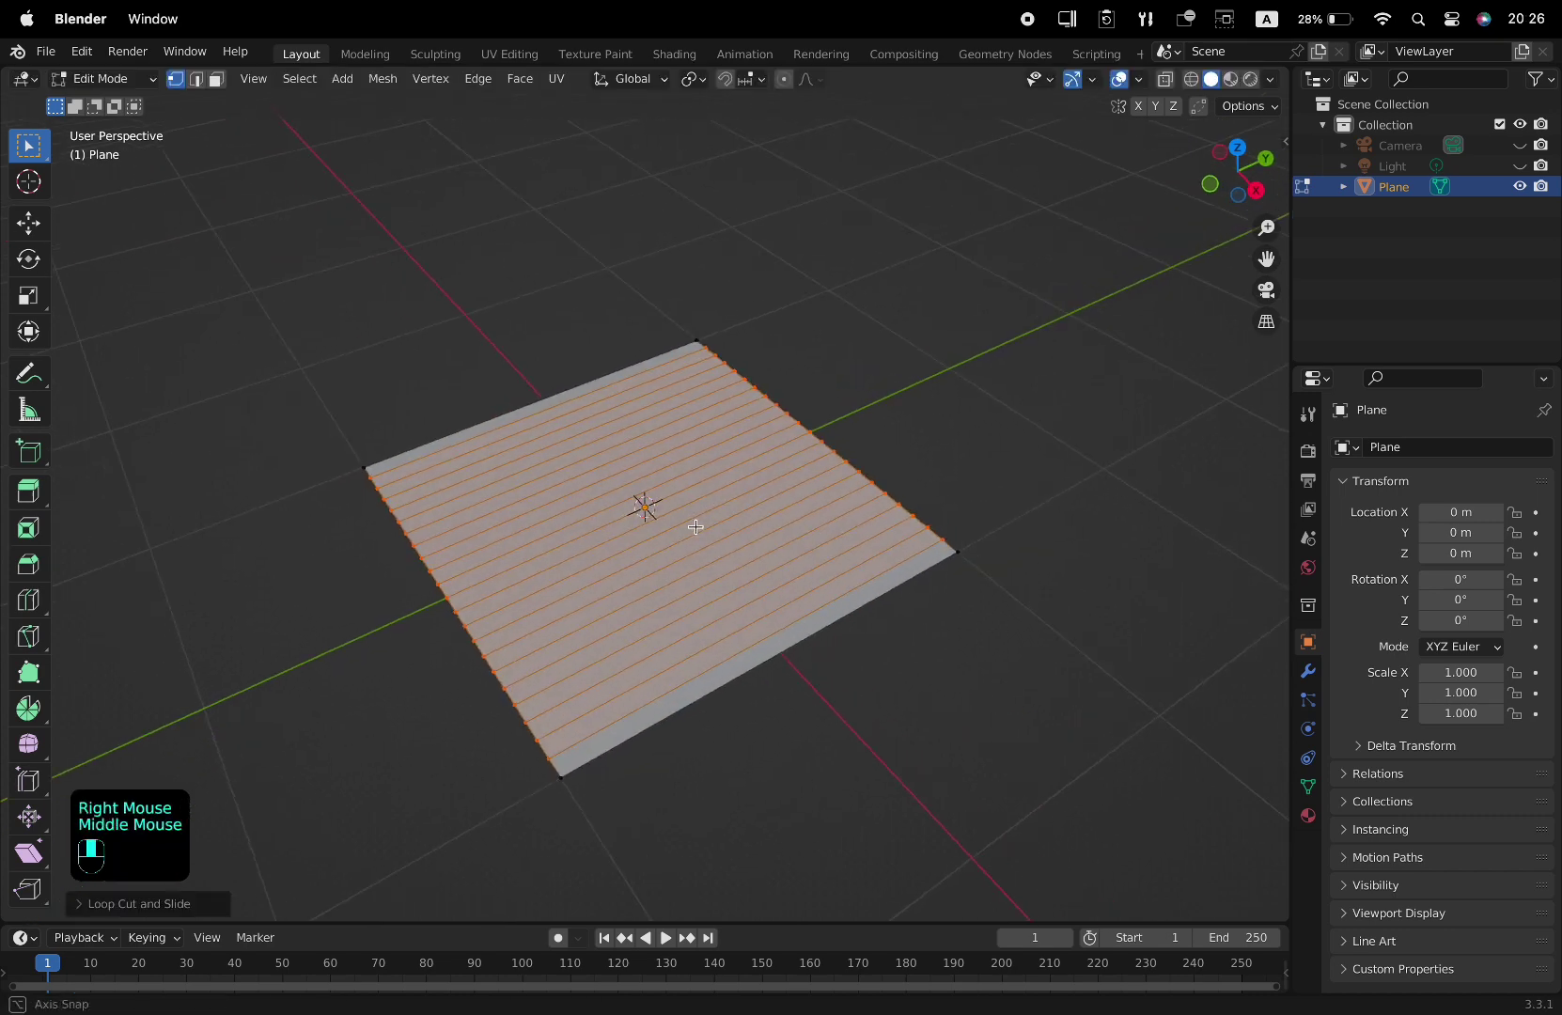
- Add 19 evenly spaced loop cuts across the plane parallel to the X axis, without sliding them
{"action": "key", "text": "ctrl+r"}
{"action": "scroll", "coordinate": [695, 529], "scroll_direction": "up", "scroll_amount": 3}
{"action": "scroll", "coordinate": [694, 529], "scroll_direction": "up", "scroll_amount": 11}
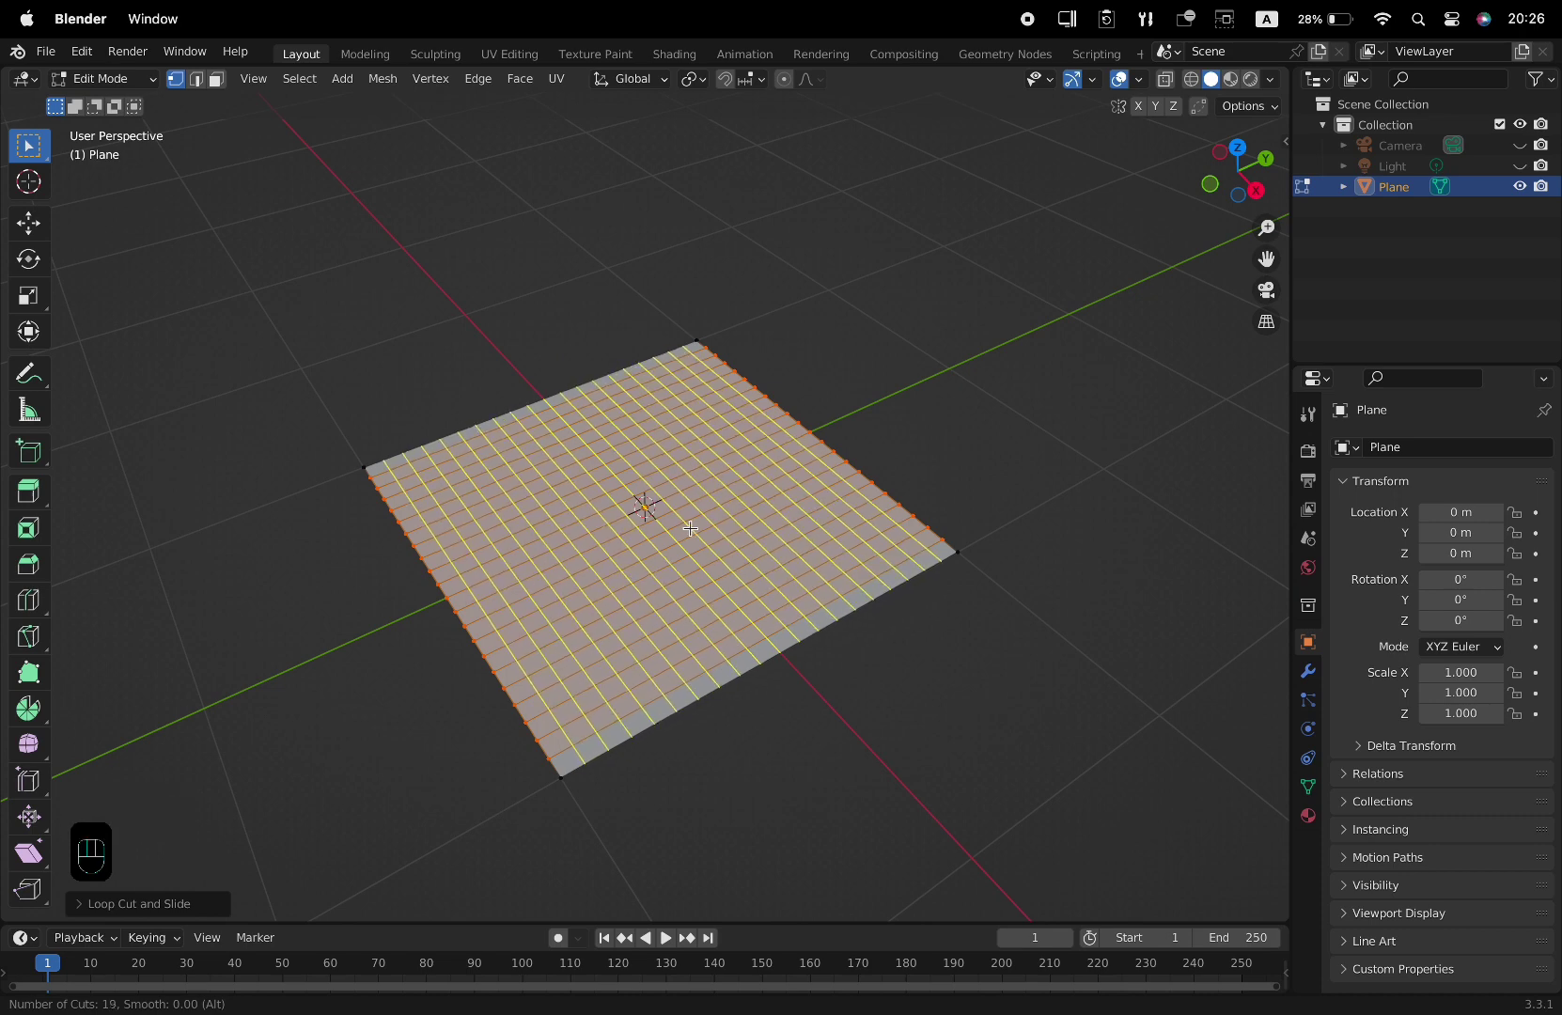
{"action": "left_click", "coordinate": [689, 529]}
{"action": "right_click", "coordinate": [690, 529]}
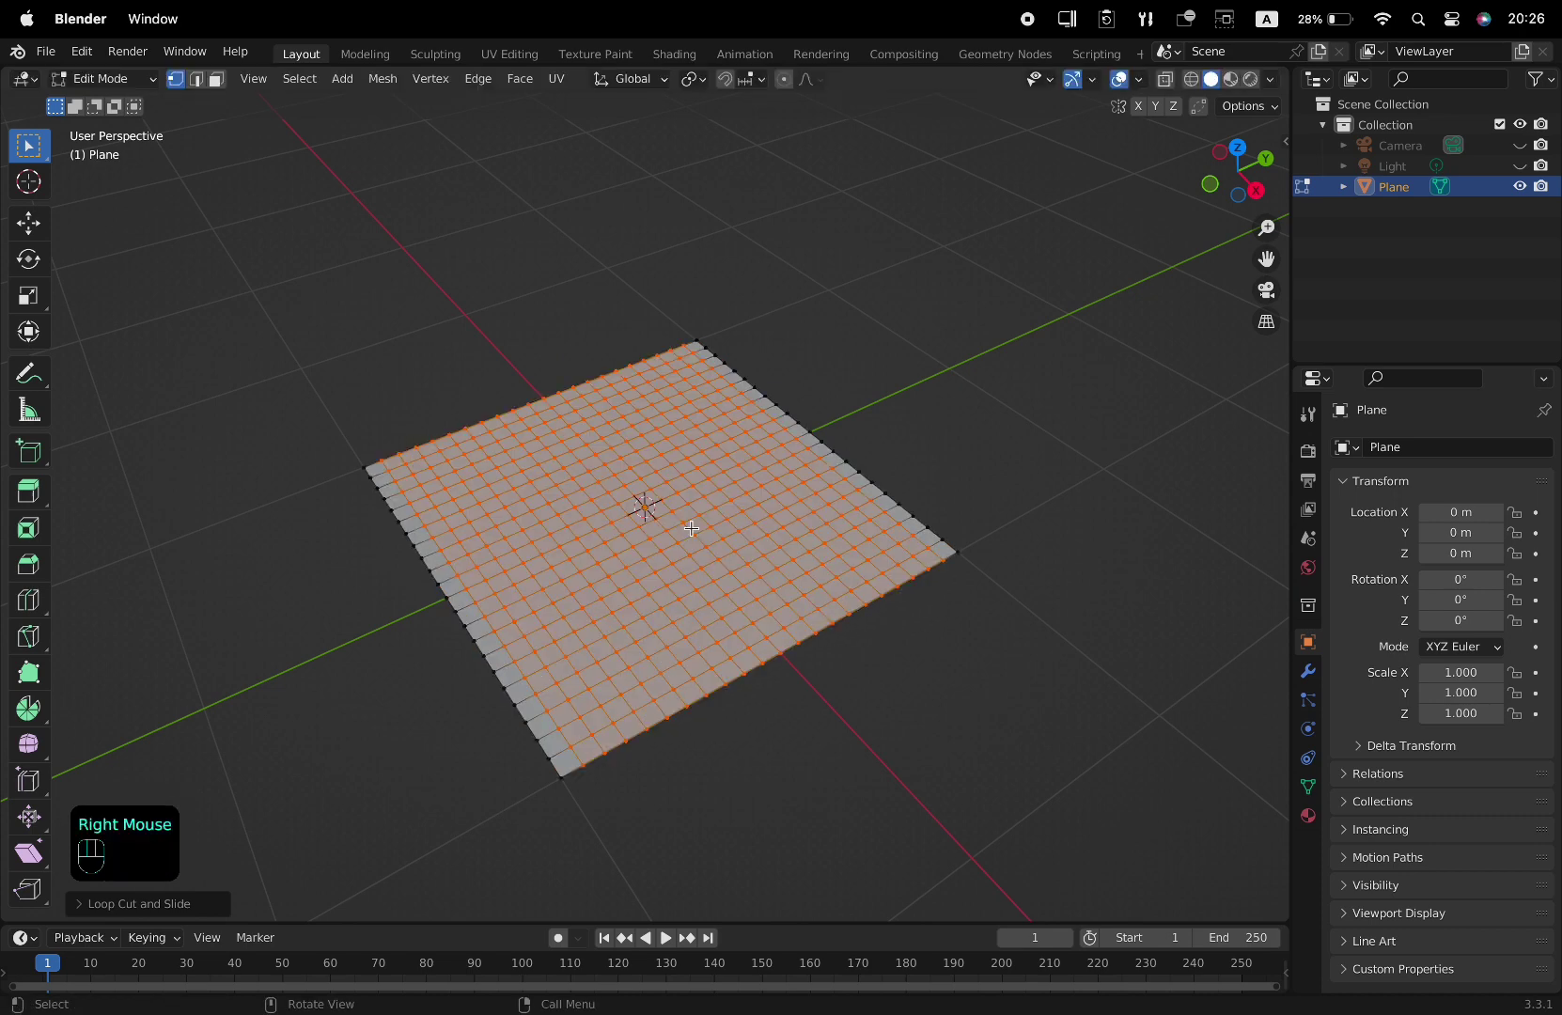
- Select all the plane's faces in face mode, switch to the Top view and return to Object Mode
{"action": "middle_click_drag", "start_coordinate": [691, 529], "coordinate": [787, 541]}
{"action": "key", "text": "3"}
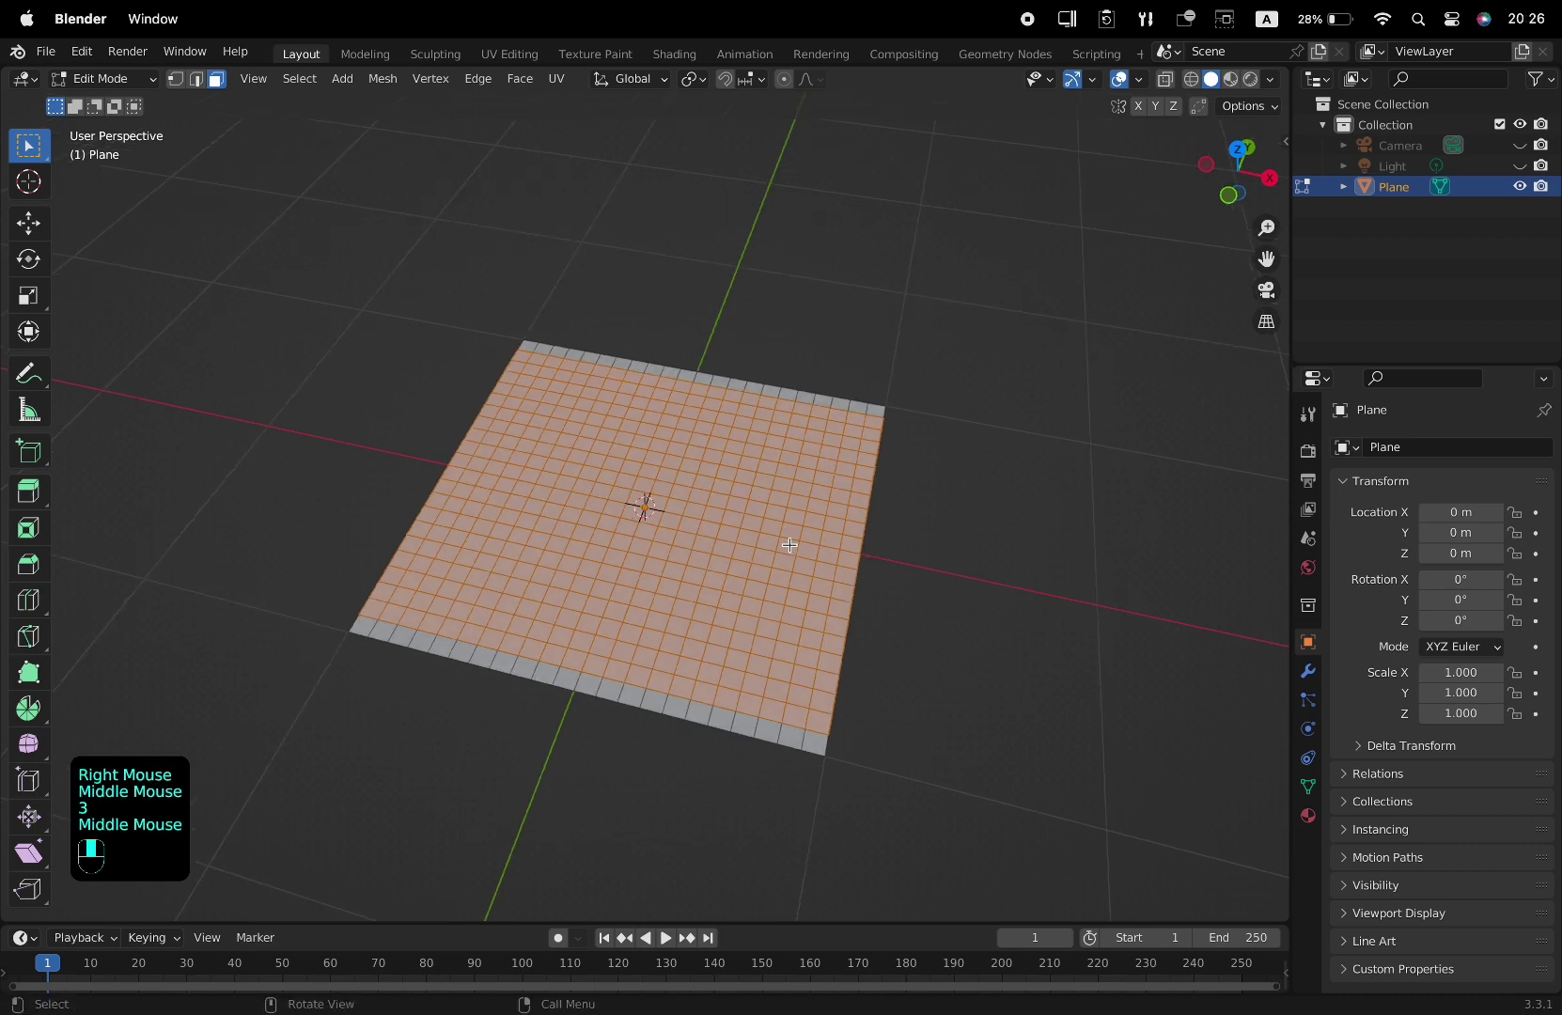
{"action": "key", "text": "a"}
{"action": "key", "text": "grave"}
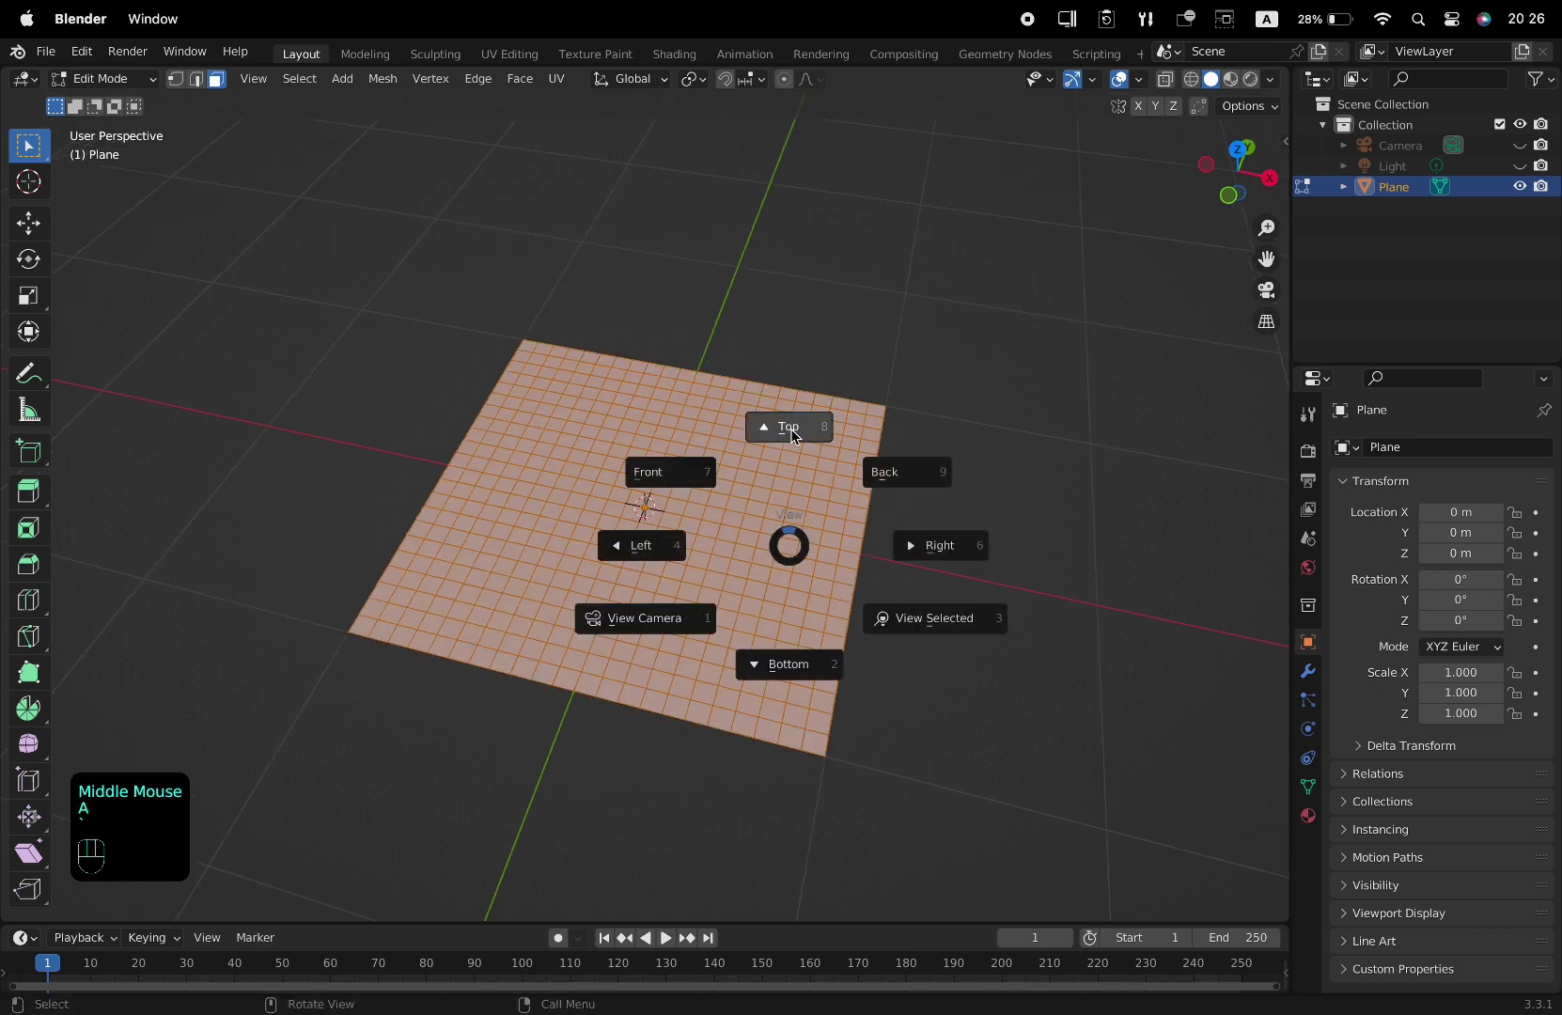
{"action": "left_click", "coordinate": [788, 431]}
{"action": "key", "text": "Tab"}
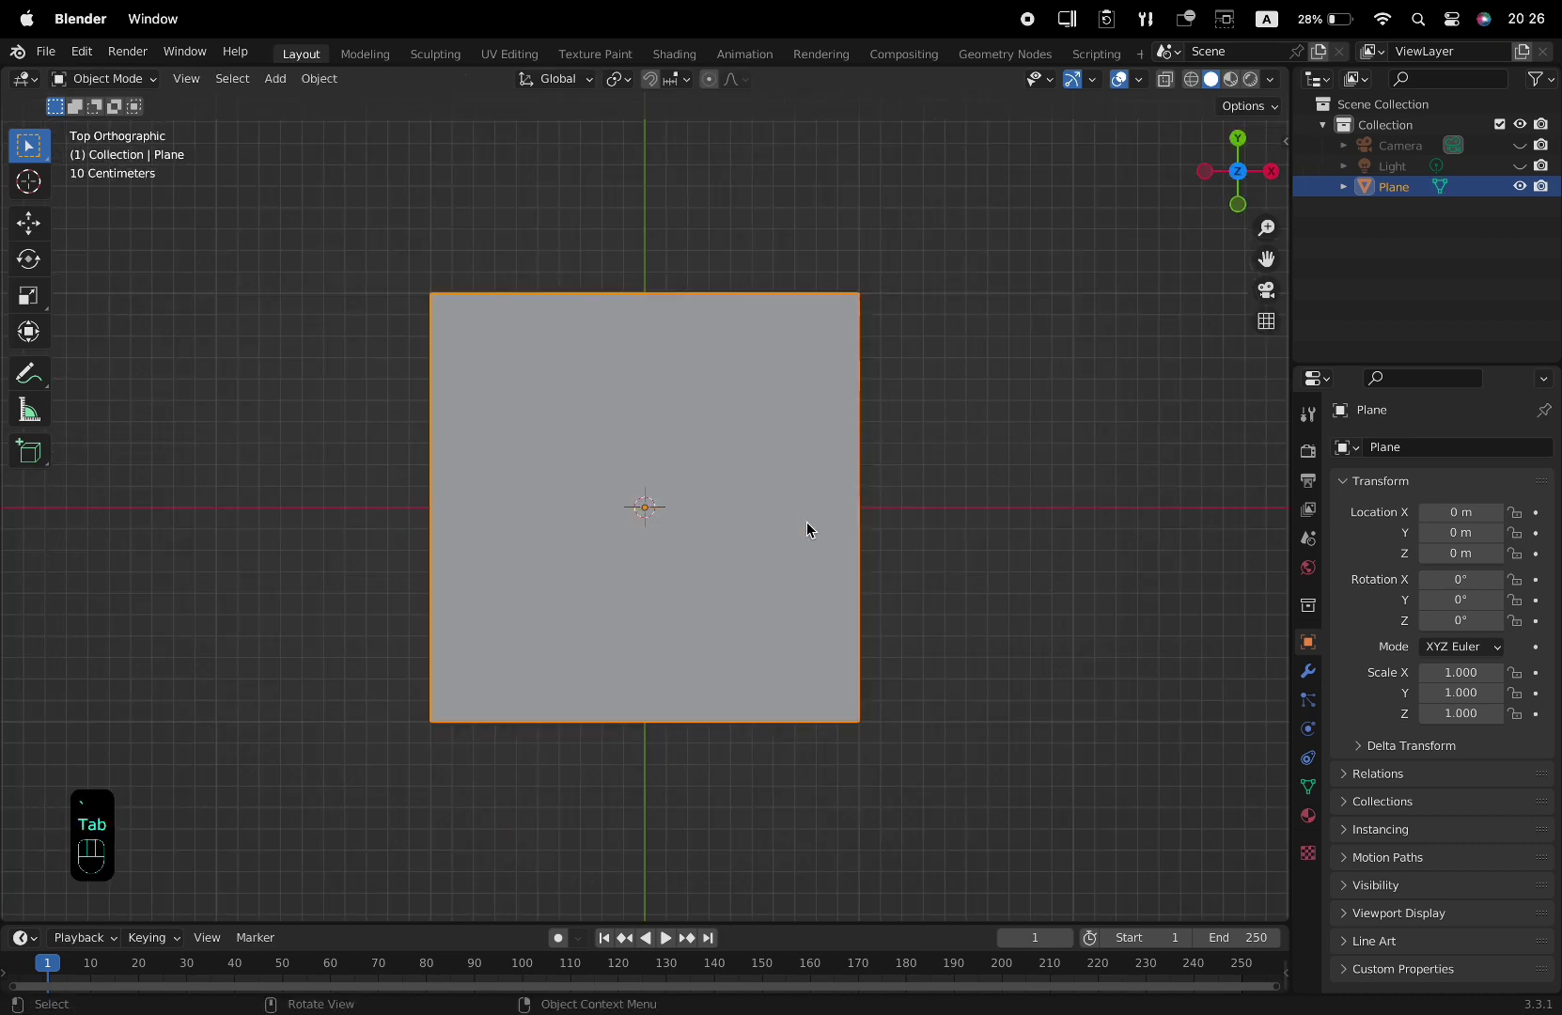
- Turn on the Wireframe viewport display for the plane
{"action": "left_click", "coordinate": [1357, 914]}
{"action": "scroll", "coordinate": [1351, 920], "scroll_direction": "down", "scroll_amount": 2}
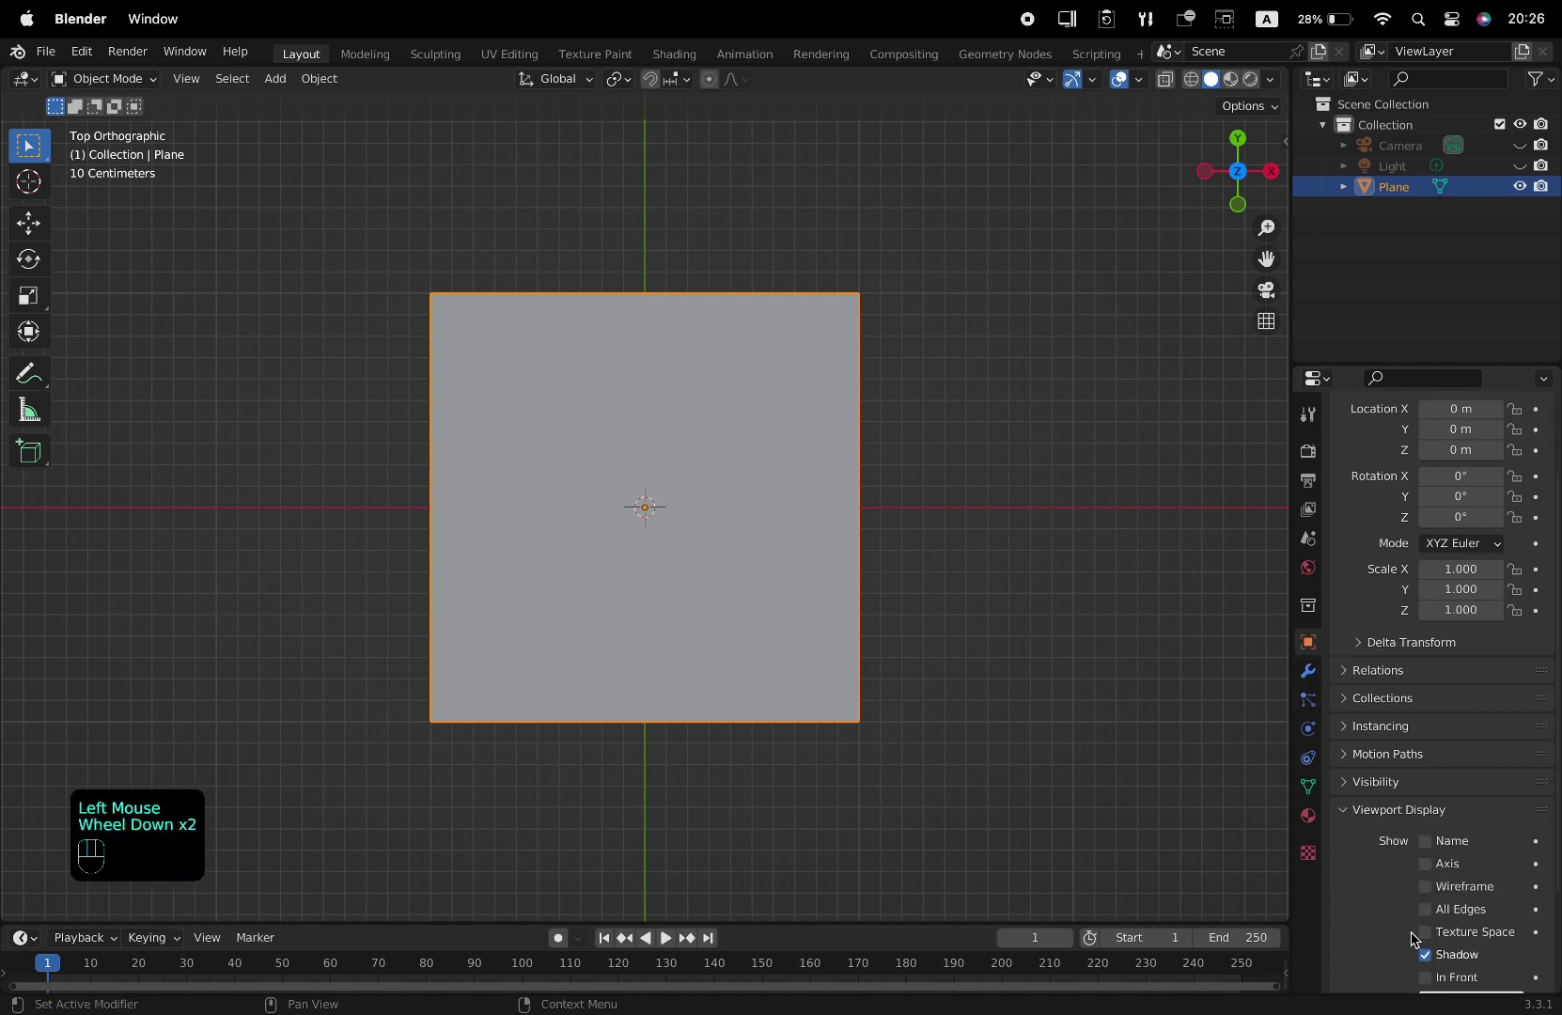
{"action": "left_click", "coordinate": [1424, 886]}
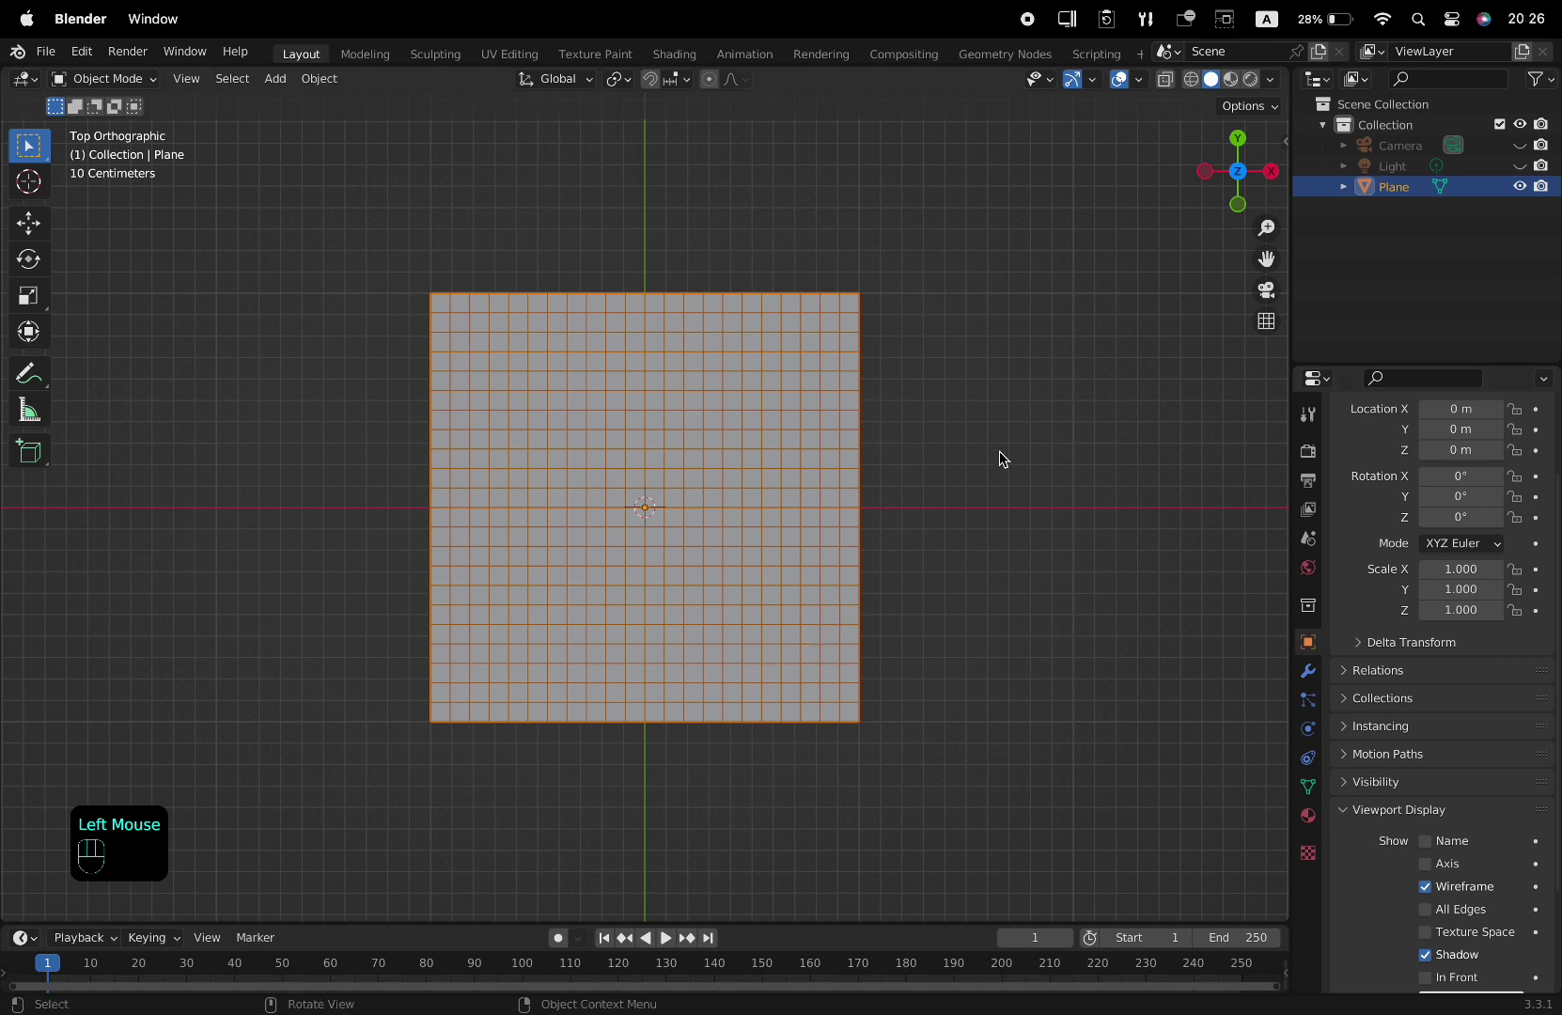
- Add a circle mesh at the origin and open it in Edit Mode with vertex selection
{"action": "key", "text": "shift+a"}
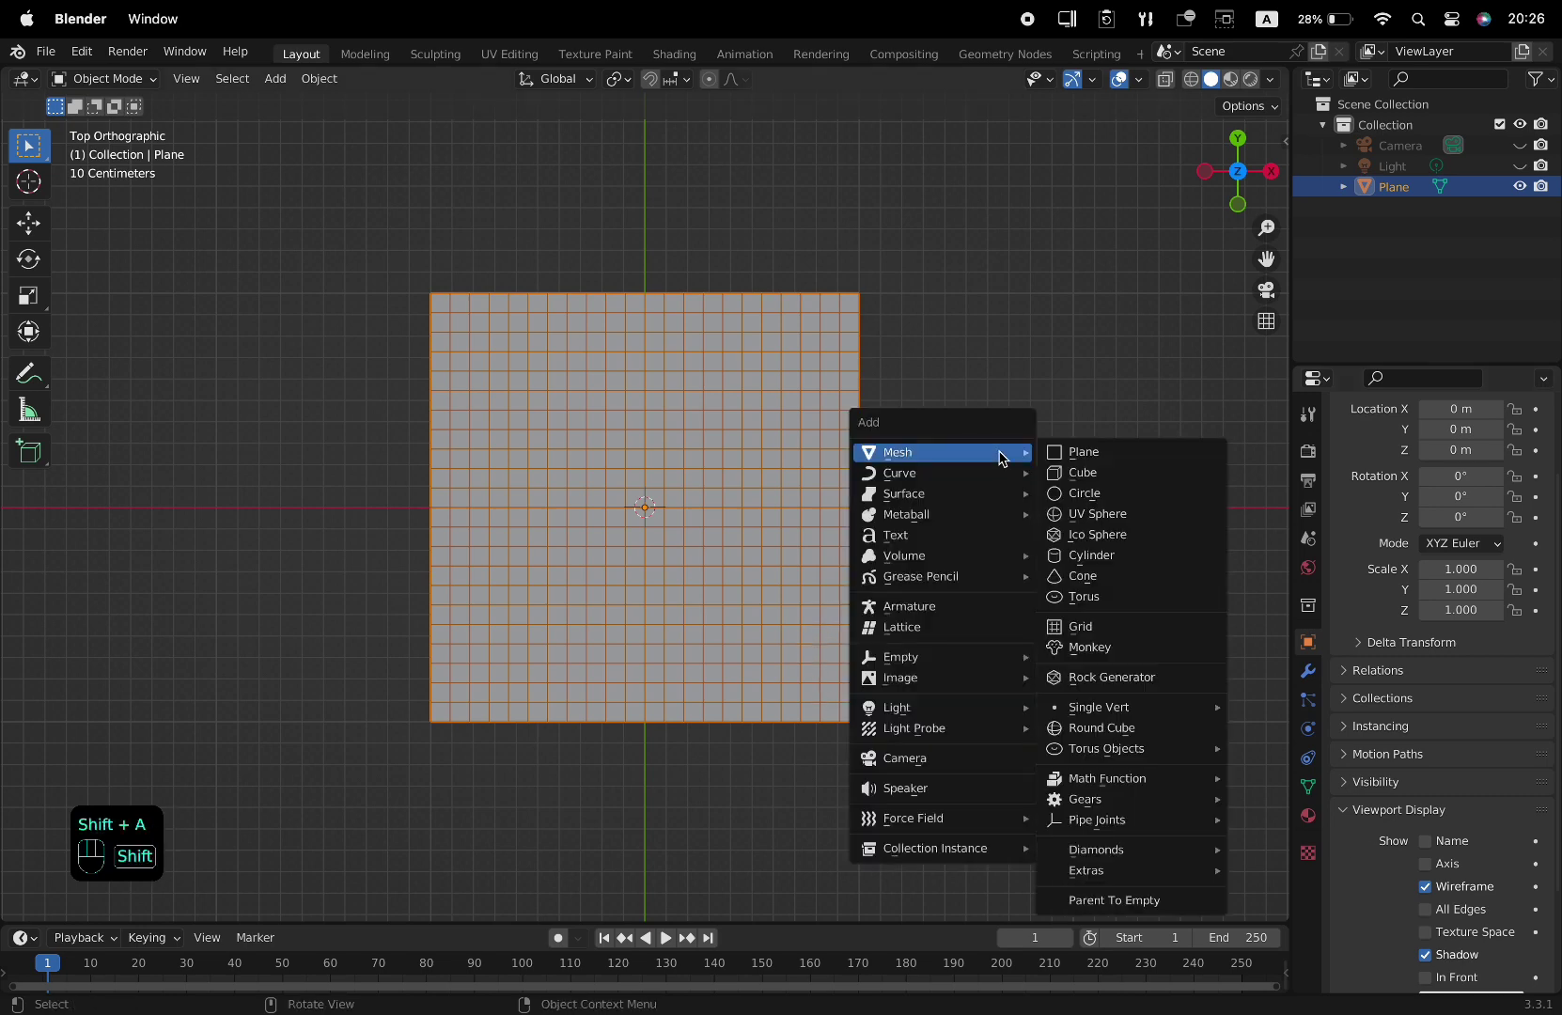
{"action": "left_click", "coordinate": [1104, 500]}
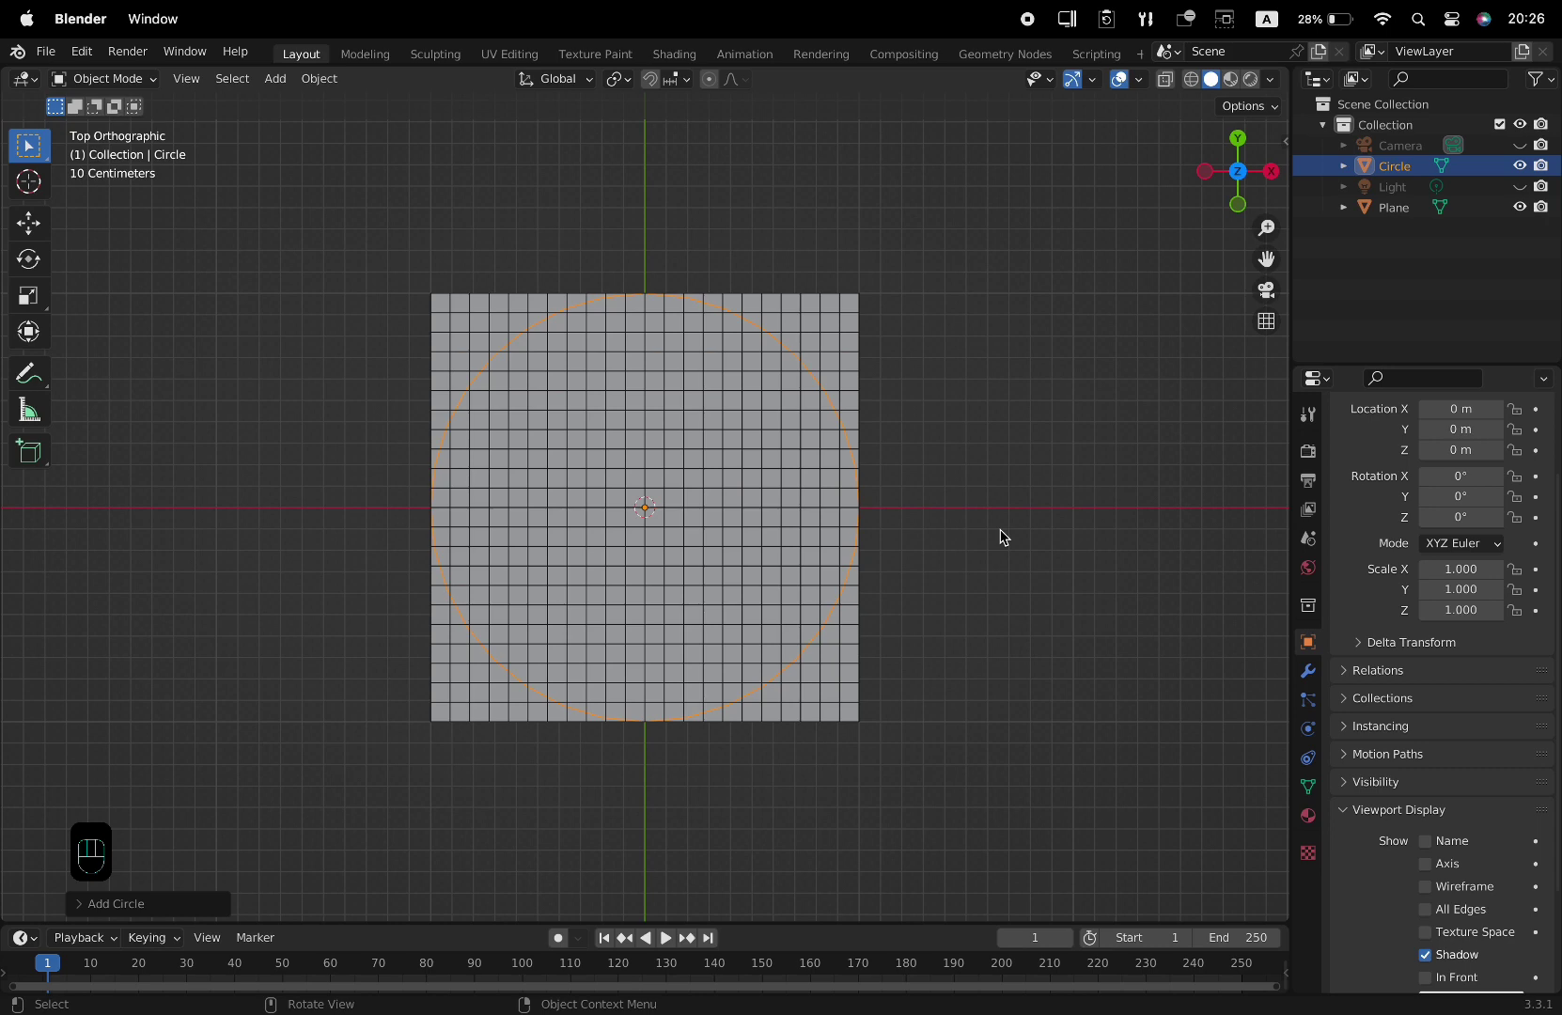
{"action": "key", "text": "Tab"}
{"action": "key", "text": "1"}
{"action": "scroll", "coordinate": [1000, 530], "scroll_direction": "up", "scroll_amount": 1}
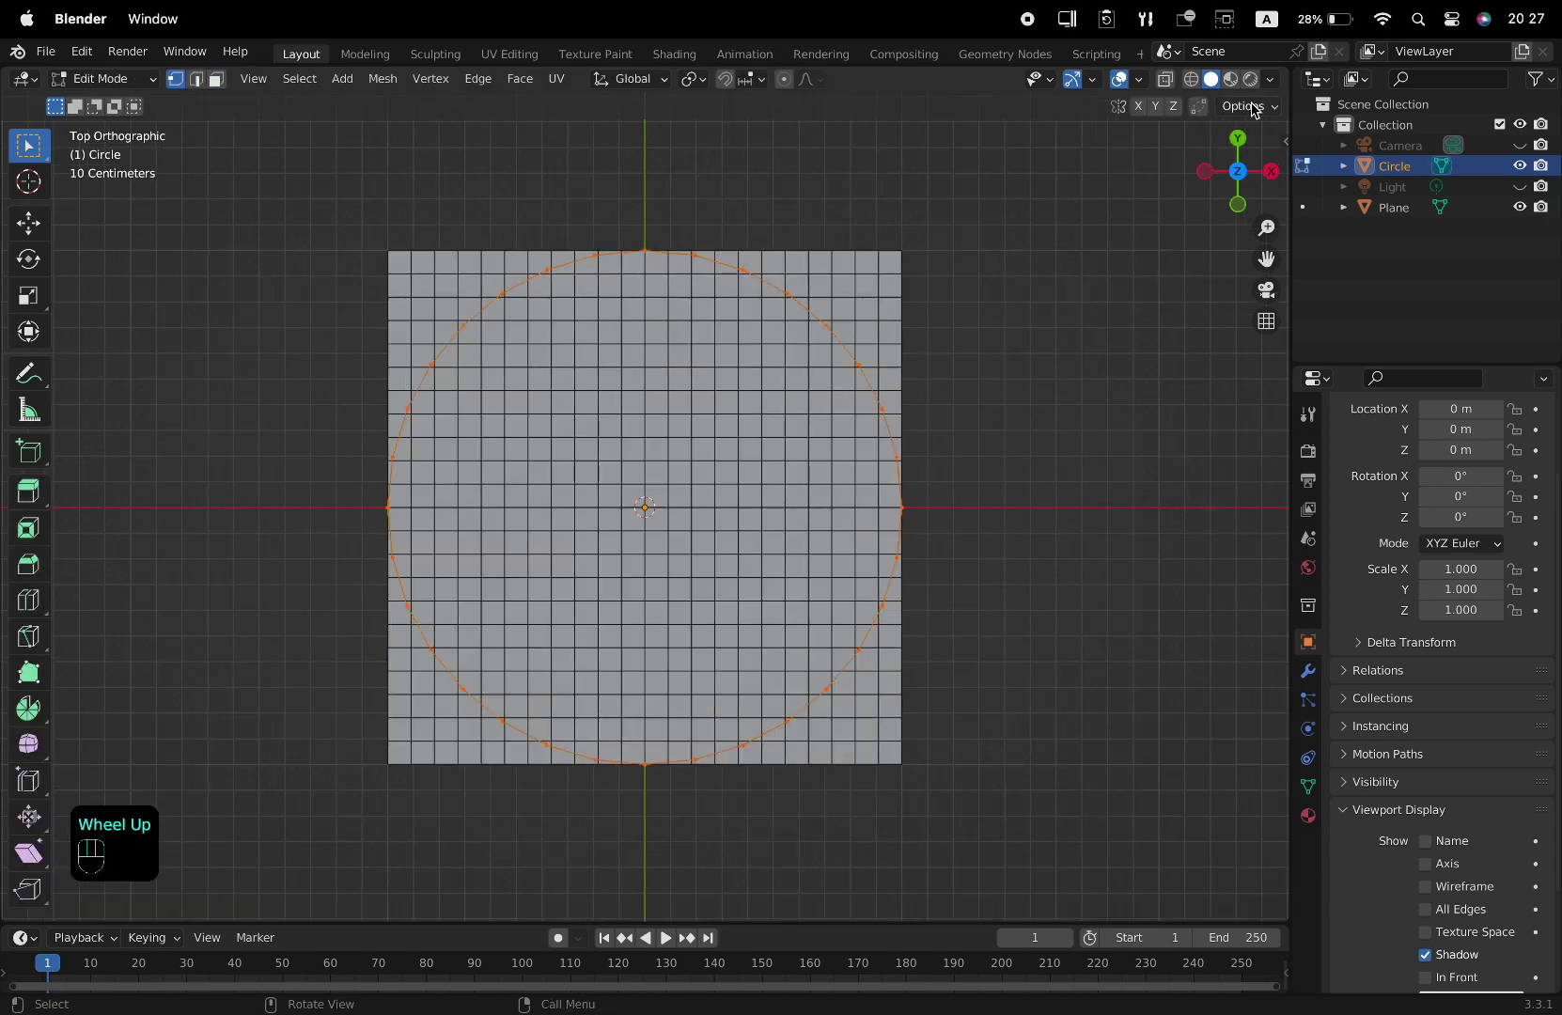
- Set the viewport lighting to MatCap and choose the dark grey material preview
{"action": "left_click", "coordinate": [1270, 79]}
{"action": "left_click", "coordinate": [1250, 180]}
{"action": "left_click", "coordinate": [1240, 219]}
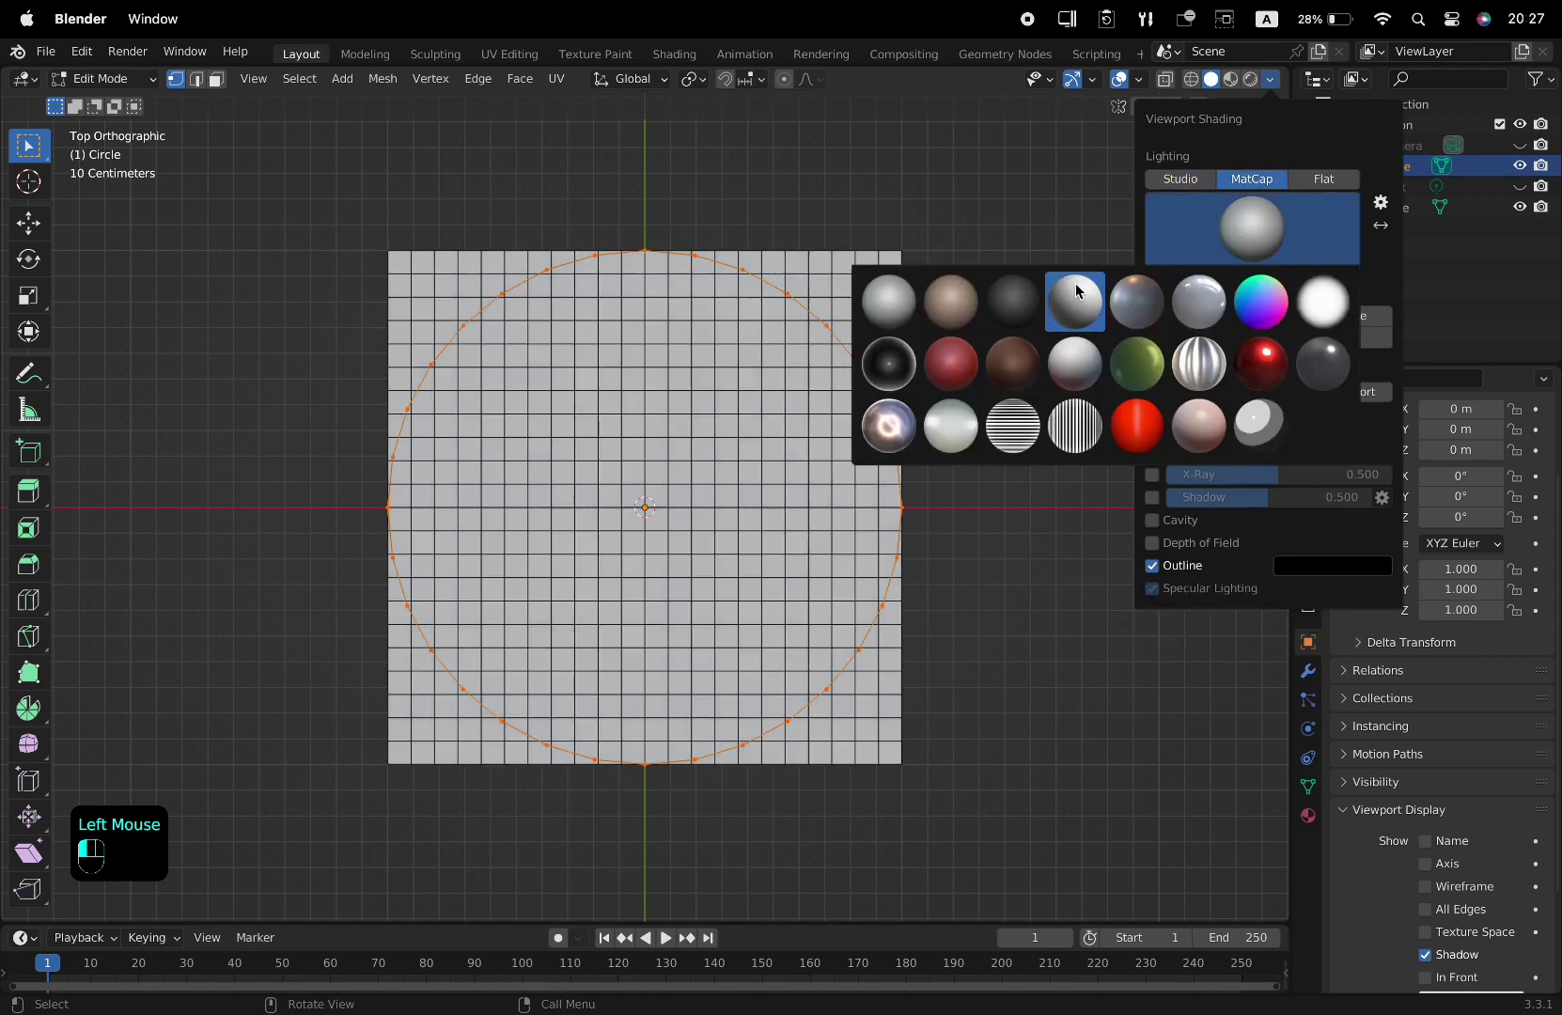
{"action": "left_click", "coordinate": [1021, 320]}
- Scale the circle to about 0.69 along X to form an upright ellipse, and return to Object Mode
{"action": "key", "text": "s"}
{"action": "key", "text": "x"}
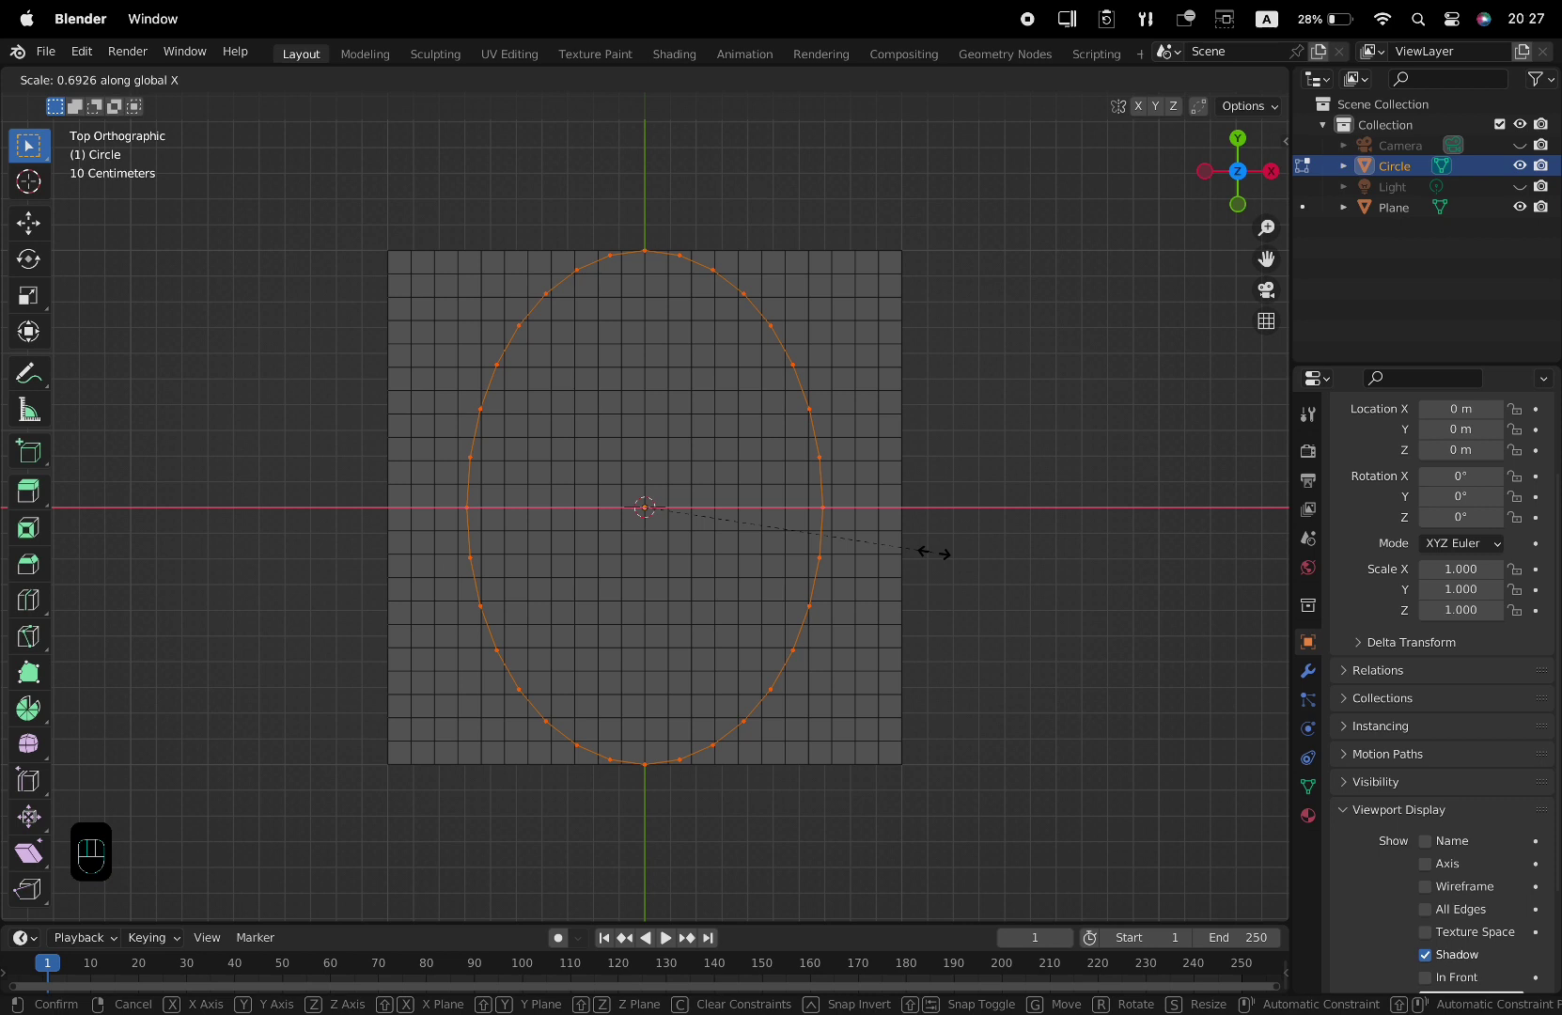
{"action": "left_click", "coordinate": [933, 552]}
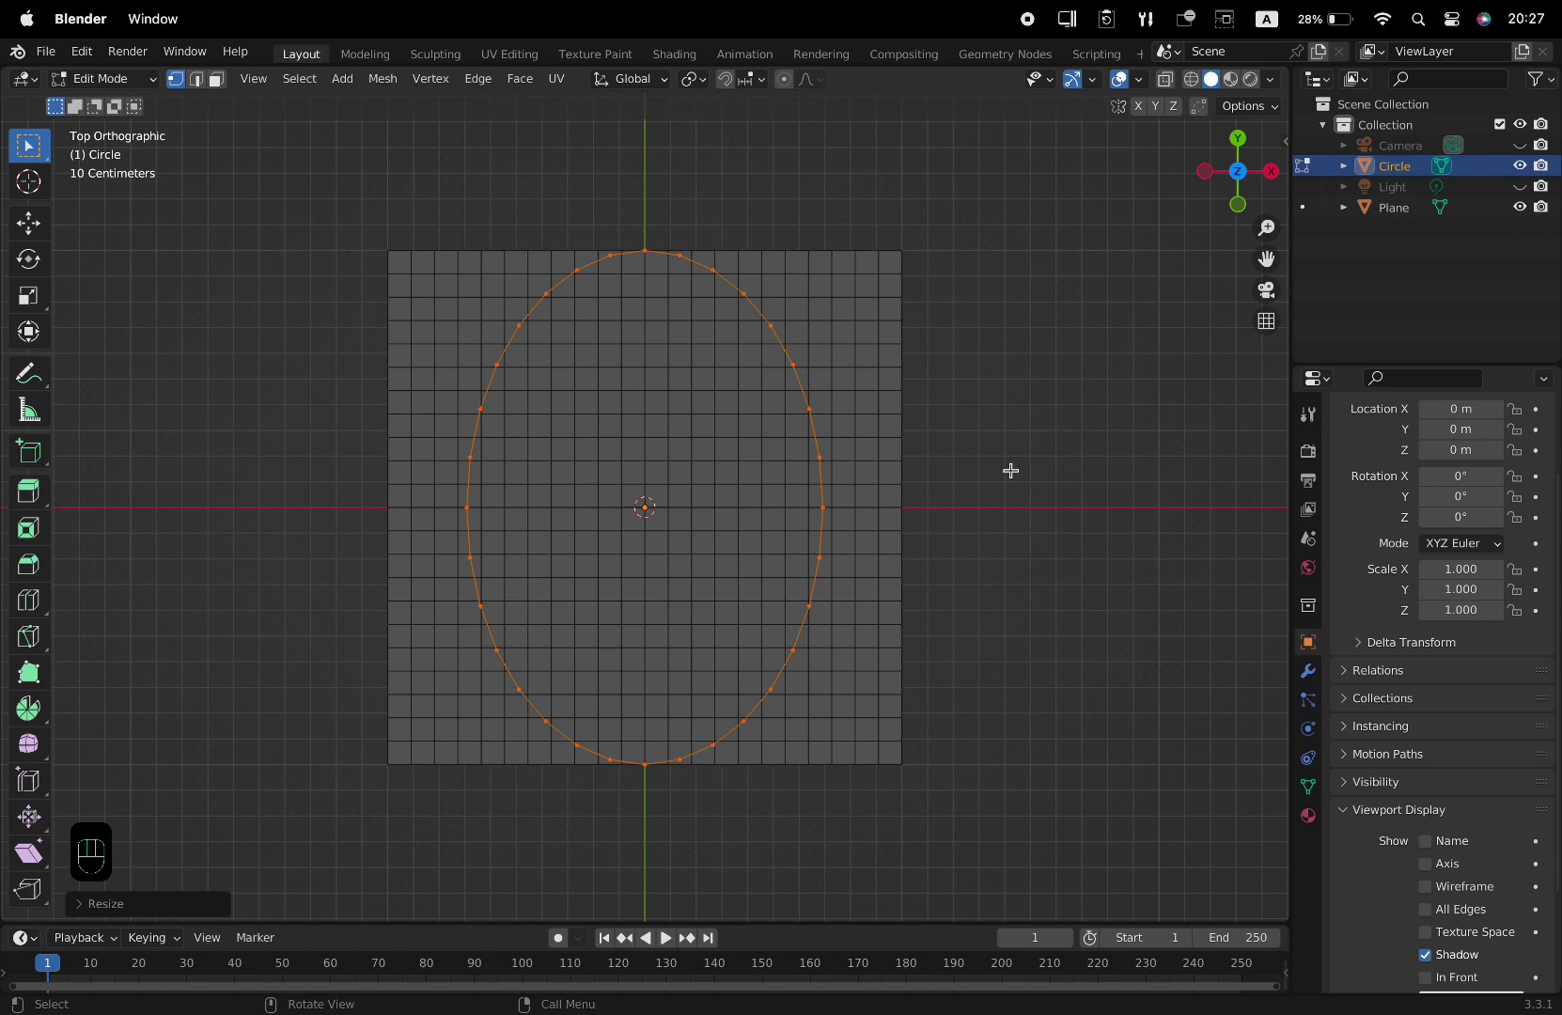
{"action": "key", "text": "Tab"}
- Select the plane, turn off its Wireframe display and set the viewport lighting to Studio
{"action": "left_click", "coordinate": [884, 426]}
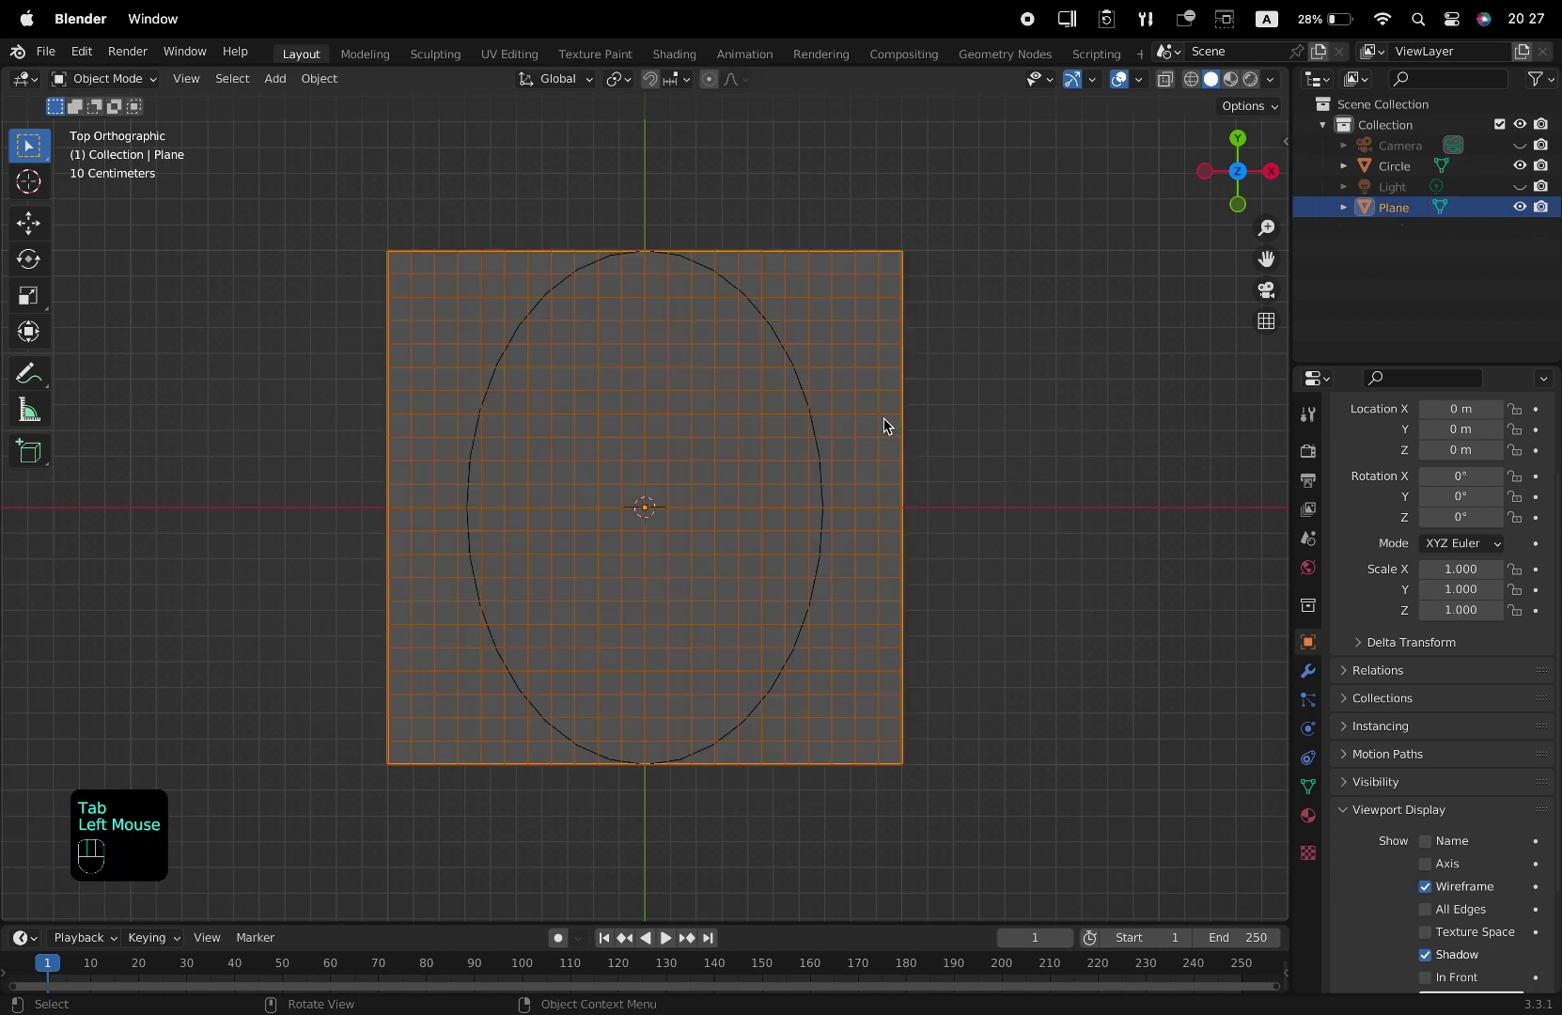
{"action": "left_click", "coordinate": [1426, 886]}
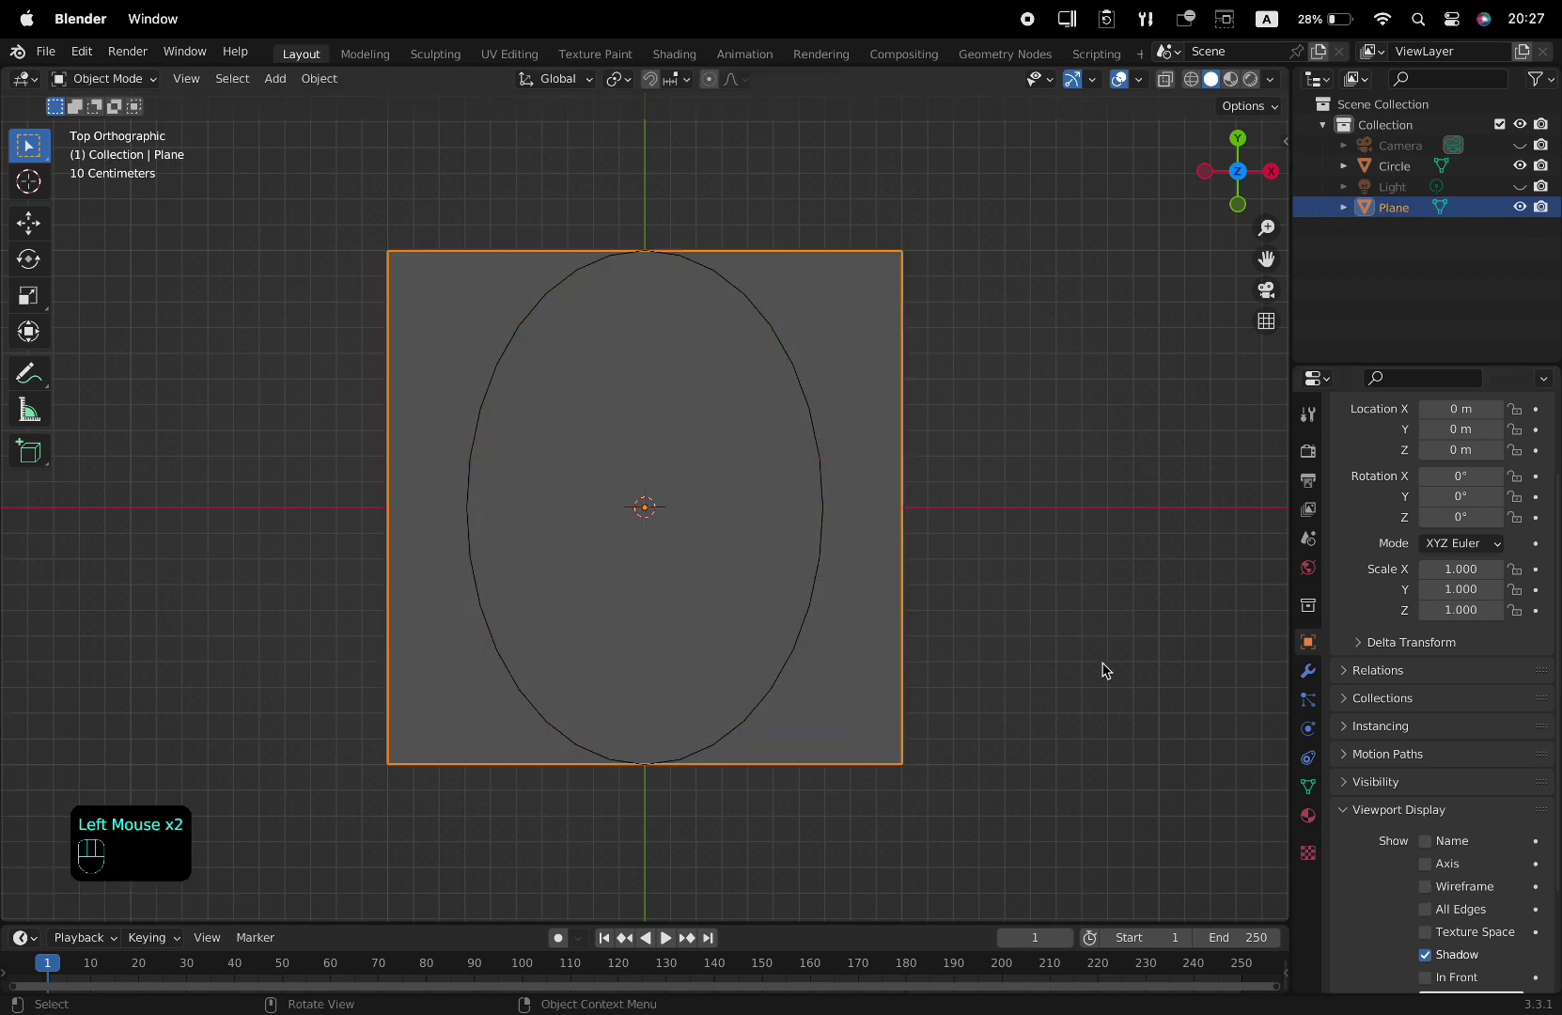
{"action": "left_click", "coordinate": [1272, 80]}
{"action": "left_click", "coordinate": [1176, 179]}
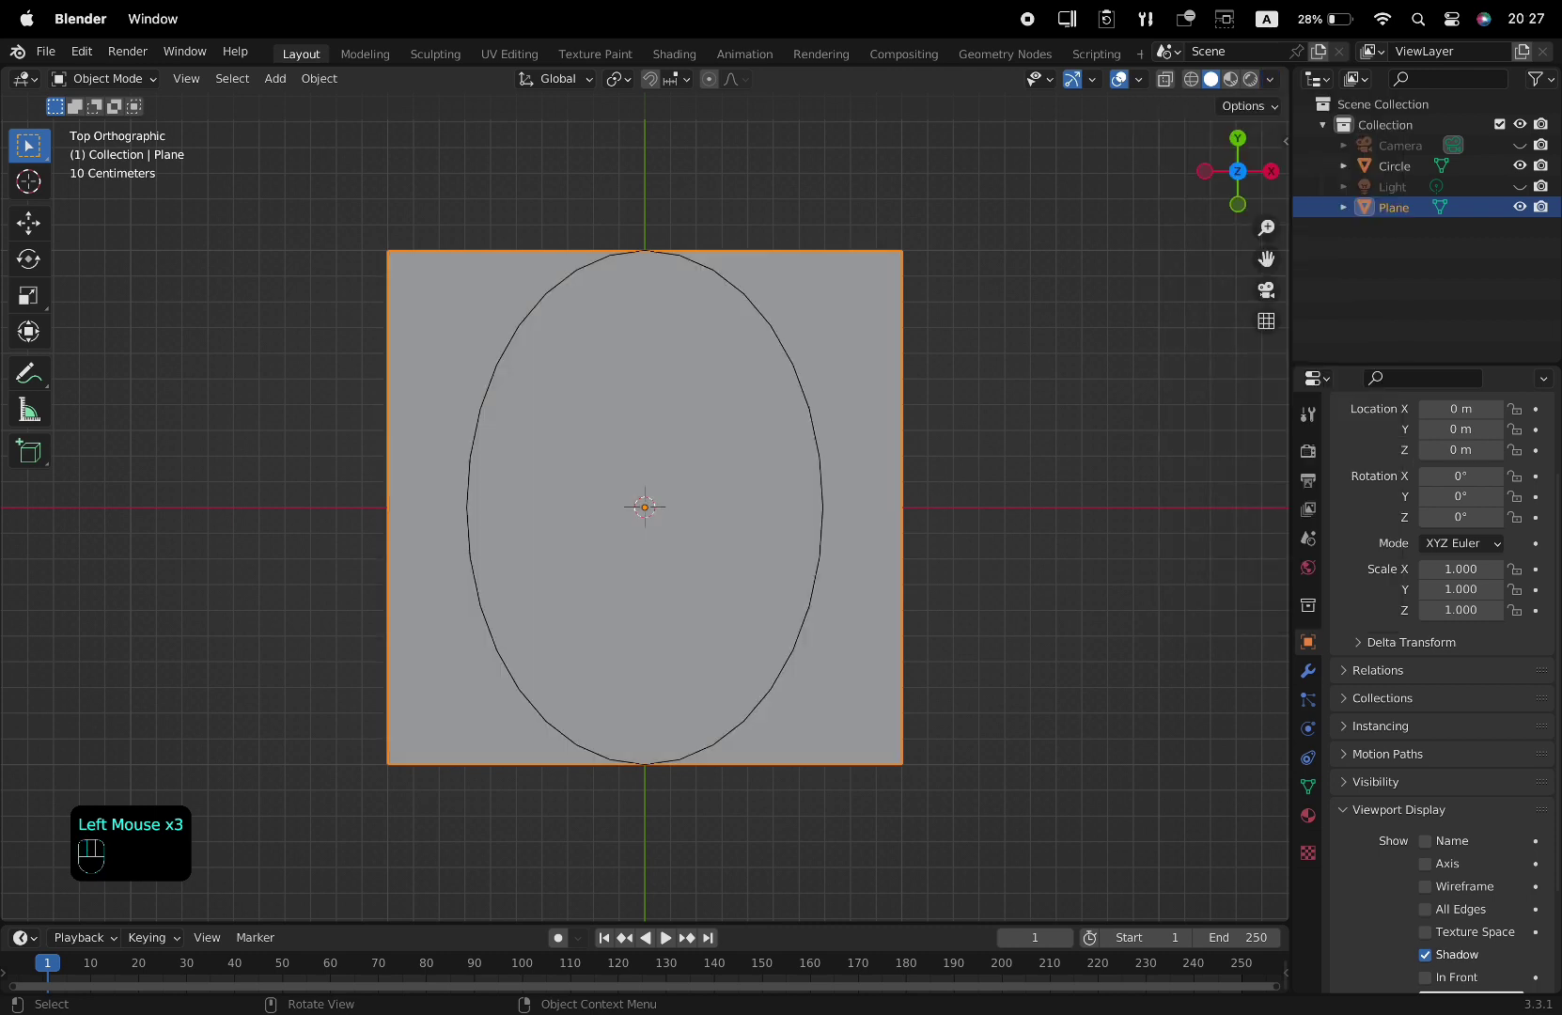
- Cut the ellipse outline into the plane's faces with Knife Project, using the circle object as the cutter
{"action": "key", "text": "Tab"}
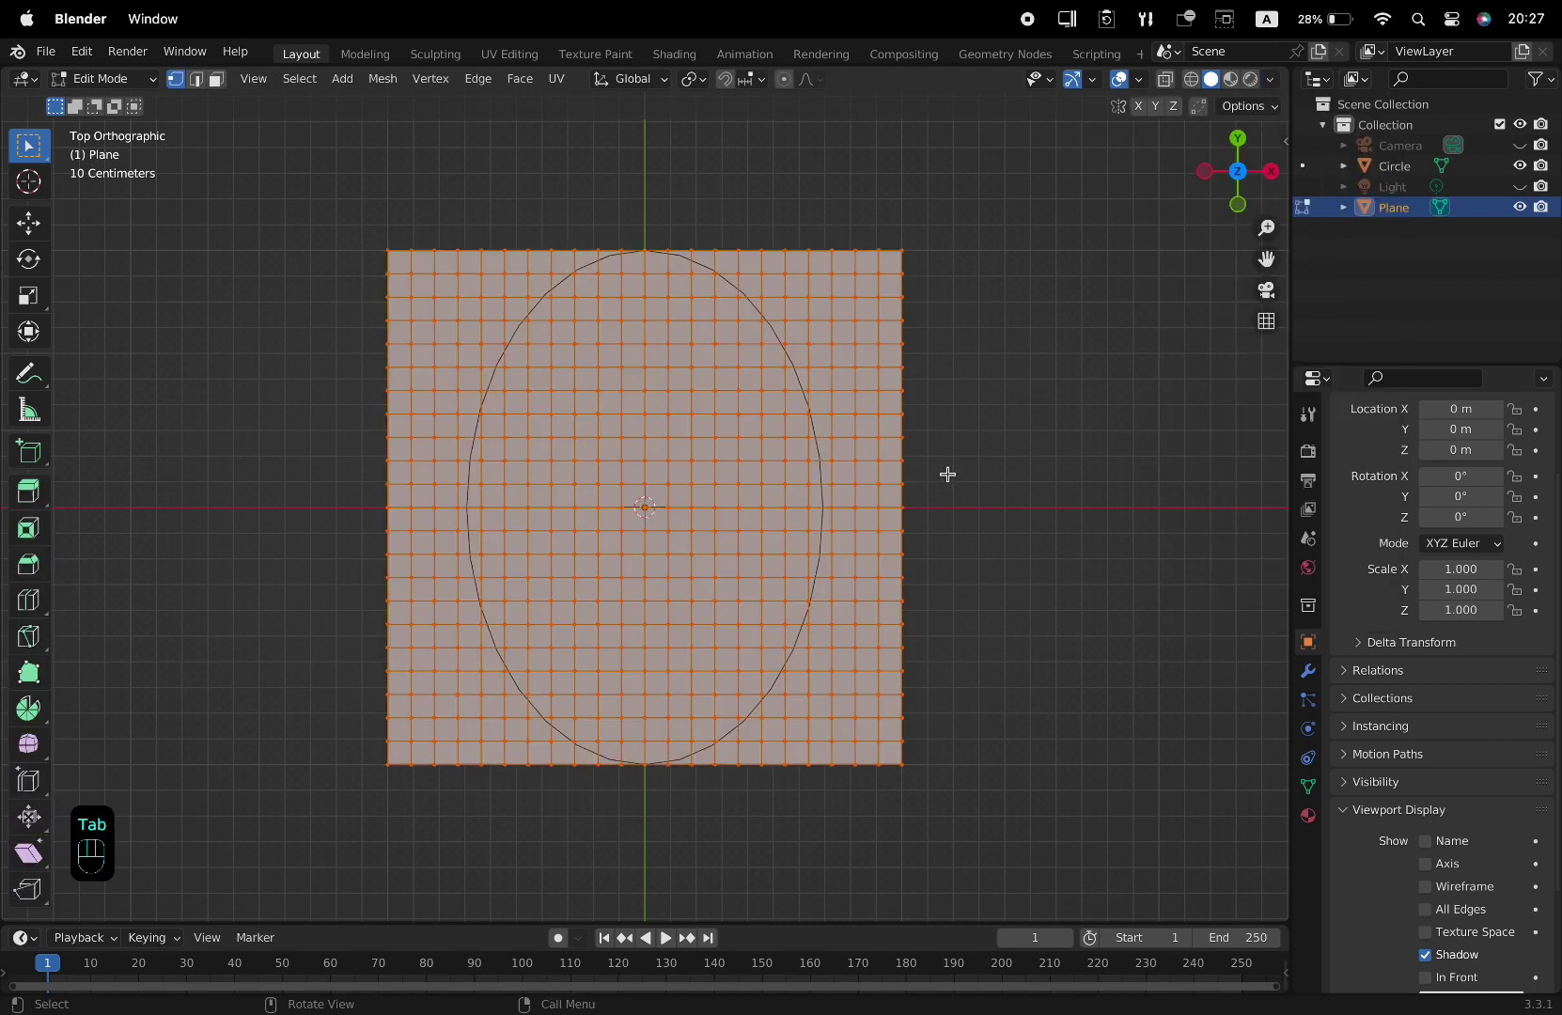
{"action": "key", "text": "3"}
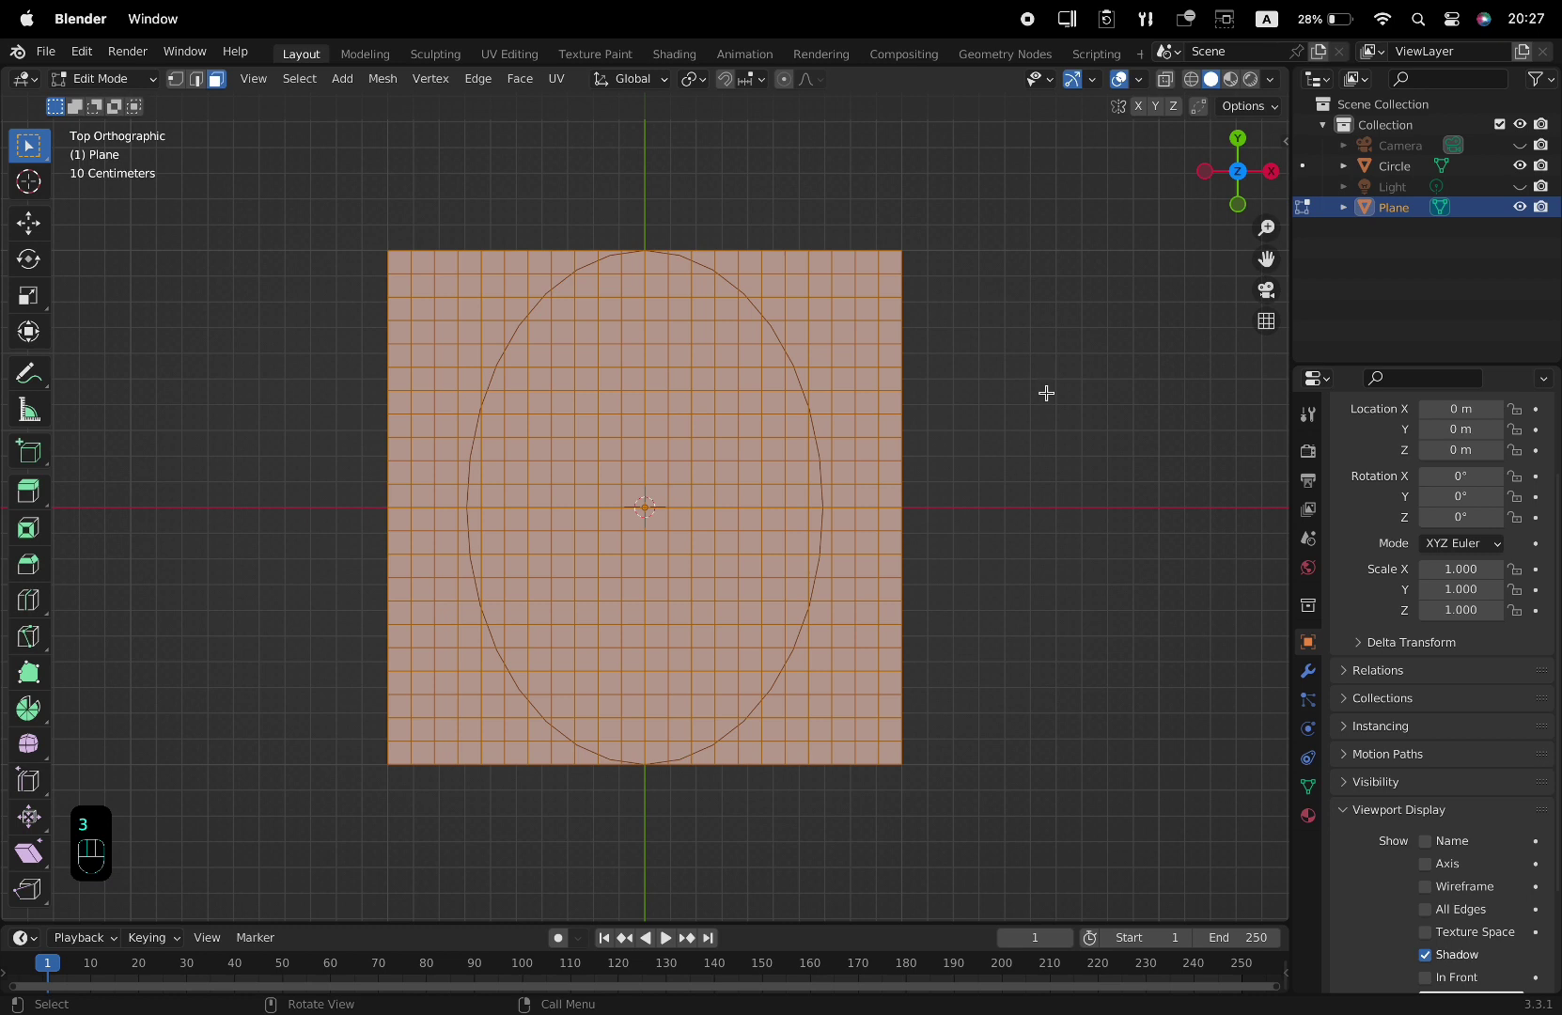
{"action": "left_click", "coordinate": [1400, 167], "text": "shift"}
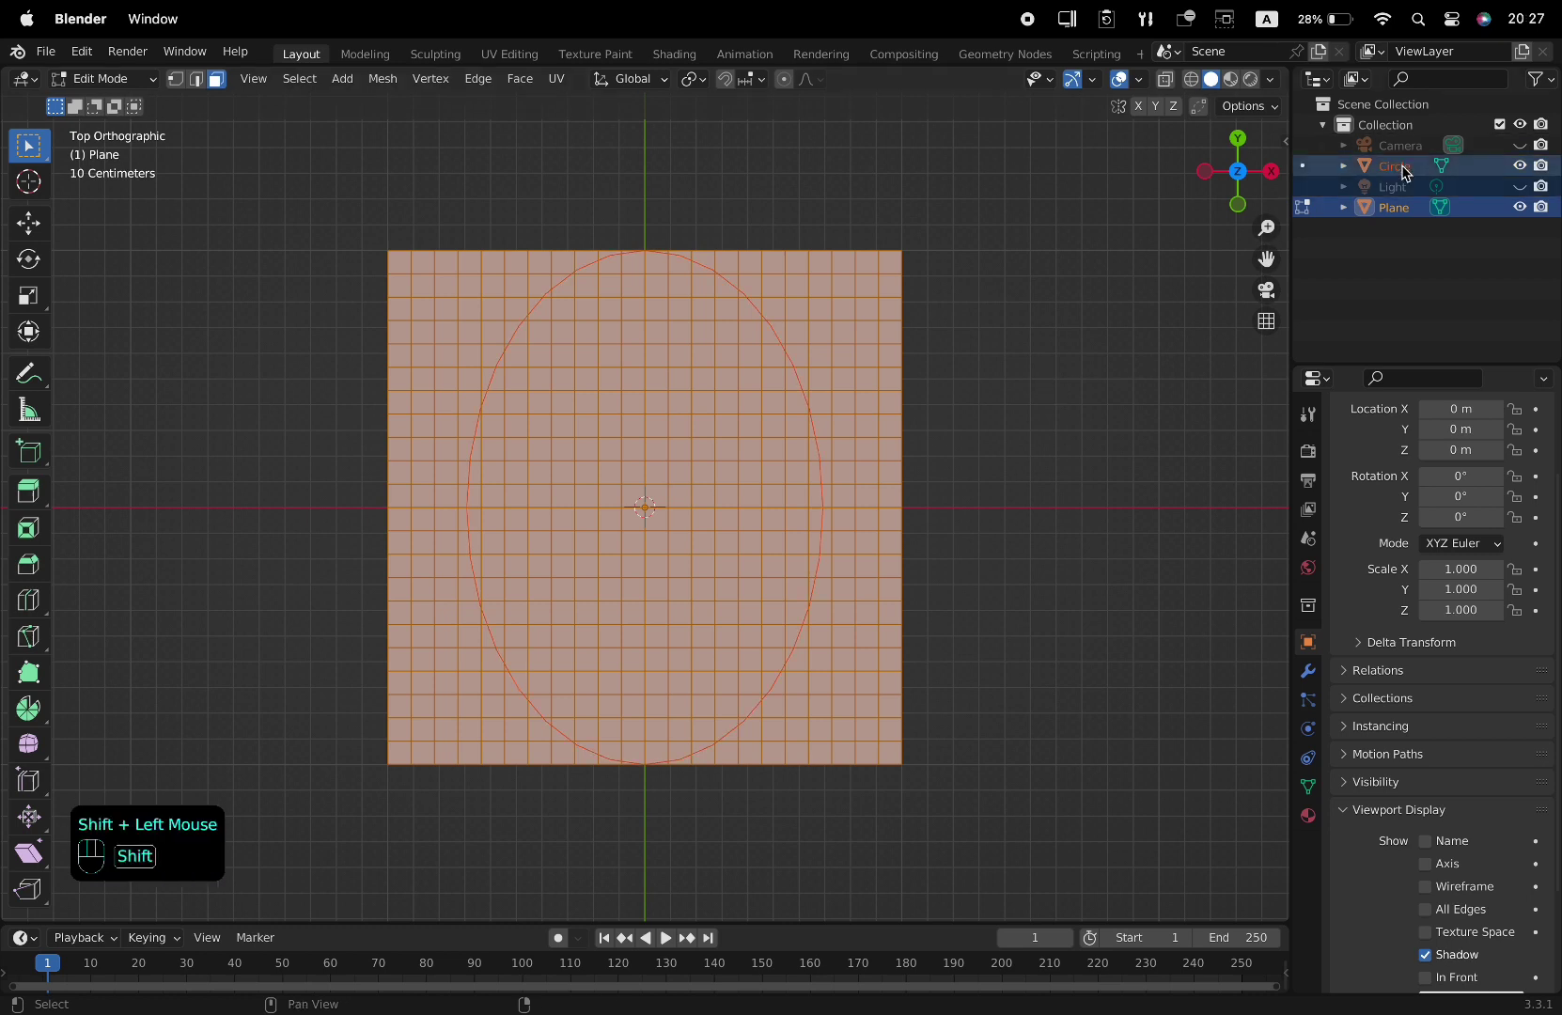
{"action": "left_click", "coordinate": [383, 82]}
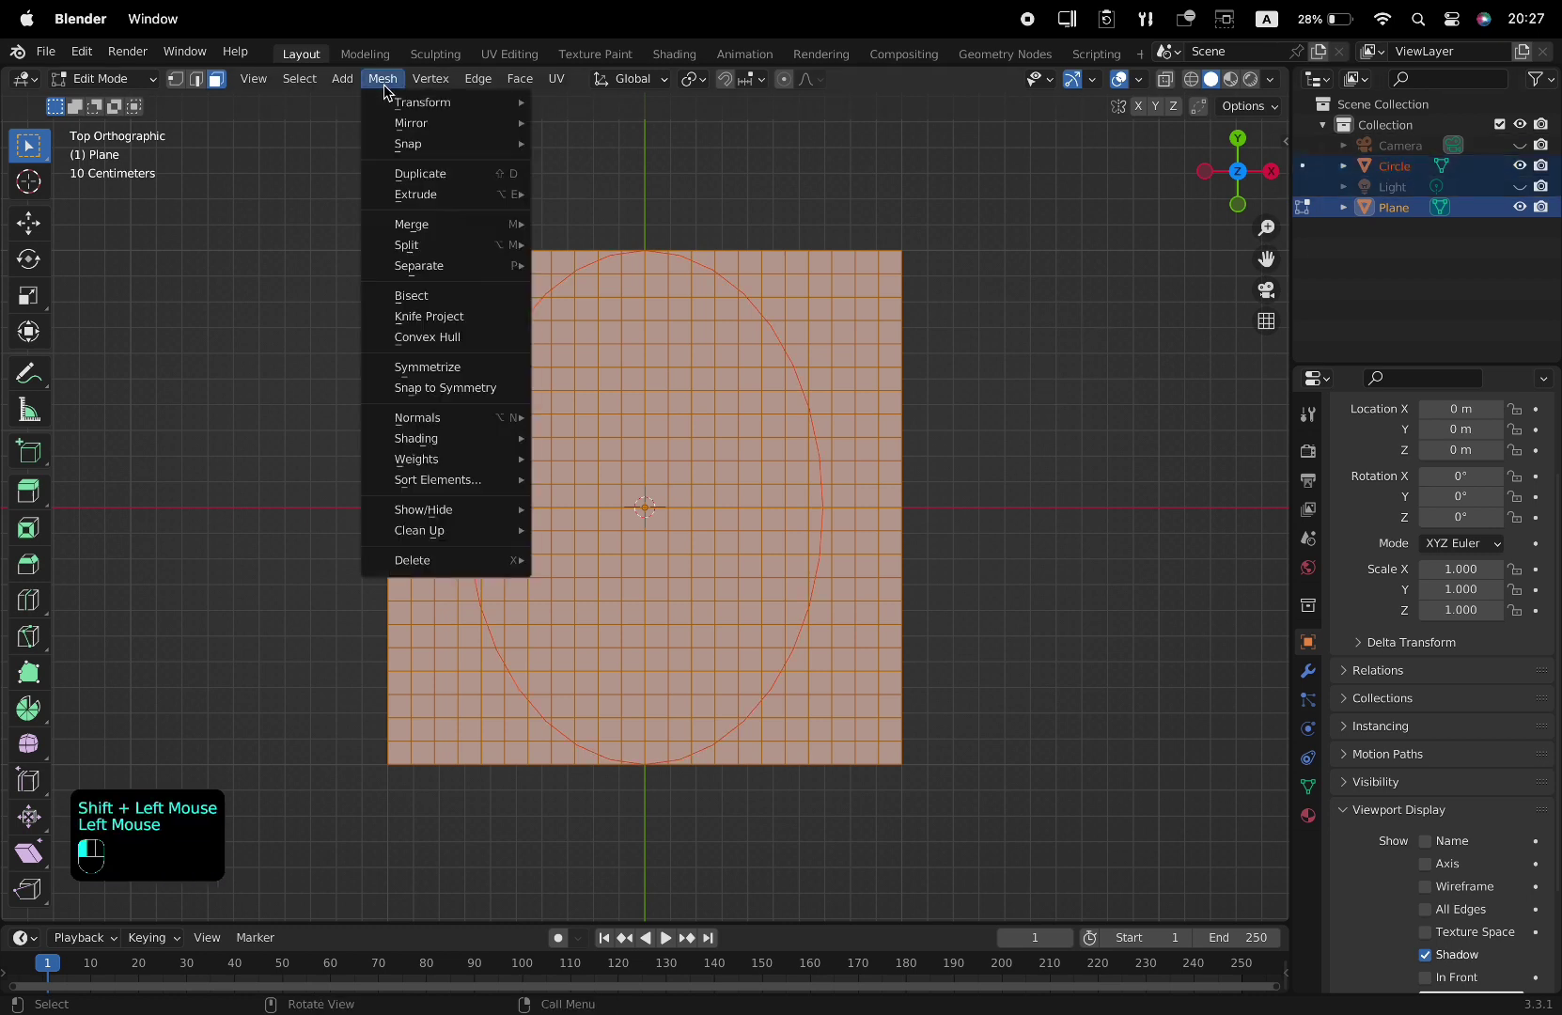
{"action": "left_click", "coordinate": [419, 318]}
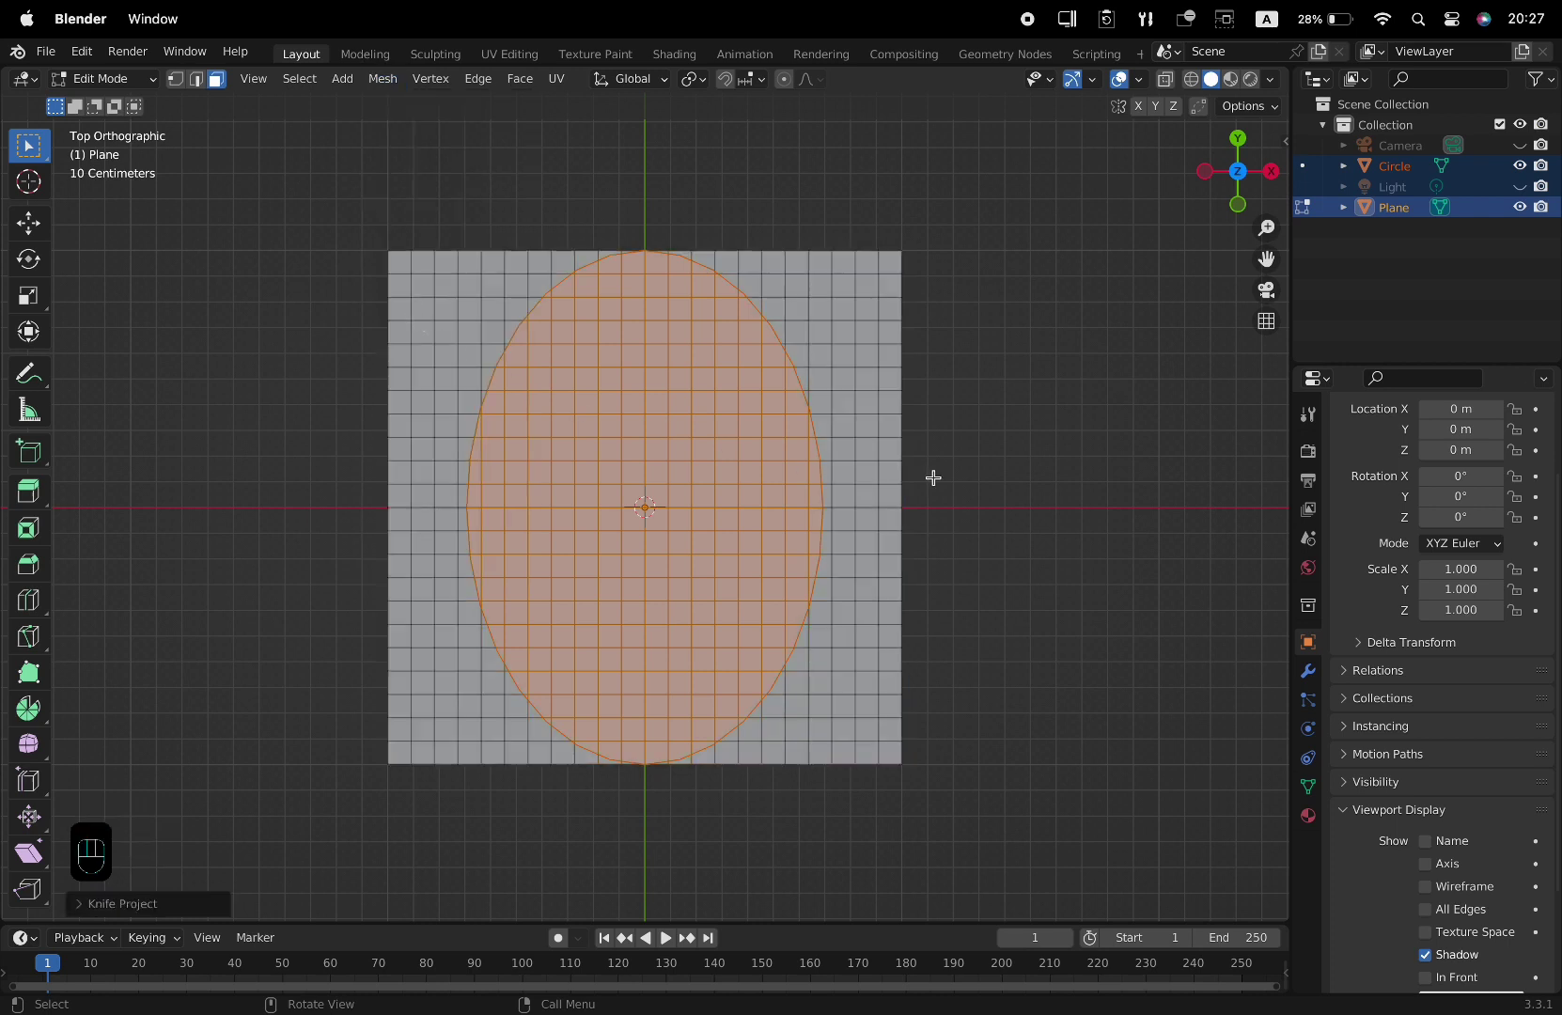
- Invert the face selection and delete the plane's faces outside the ellipse, then leave Edit Mode with nothing selected
{"action": "key", "text": "ctrl+i"}
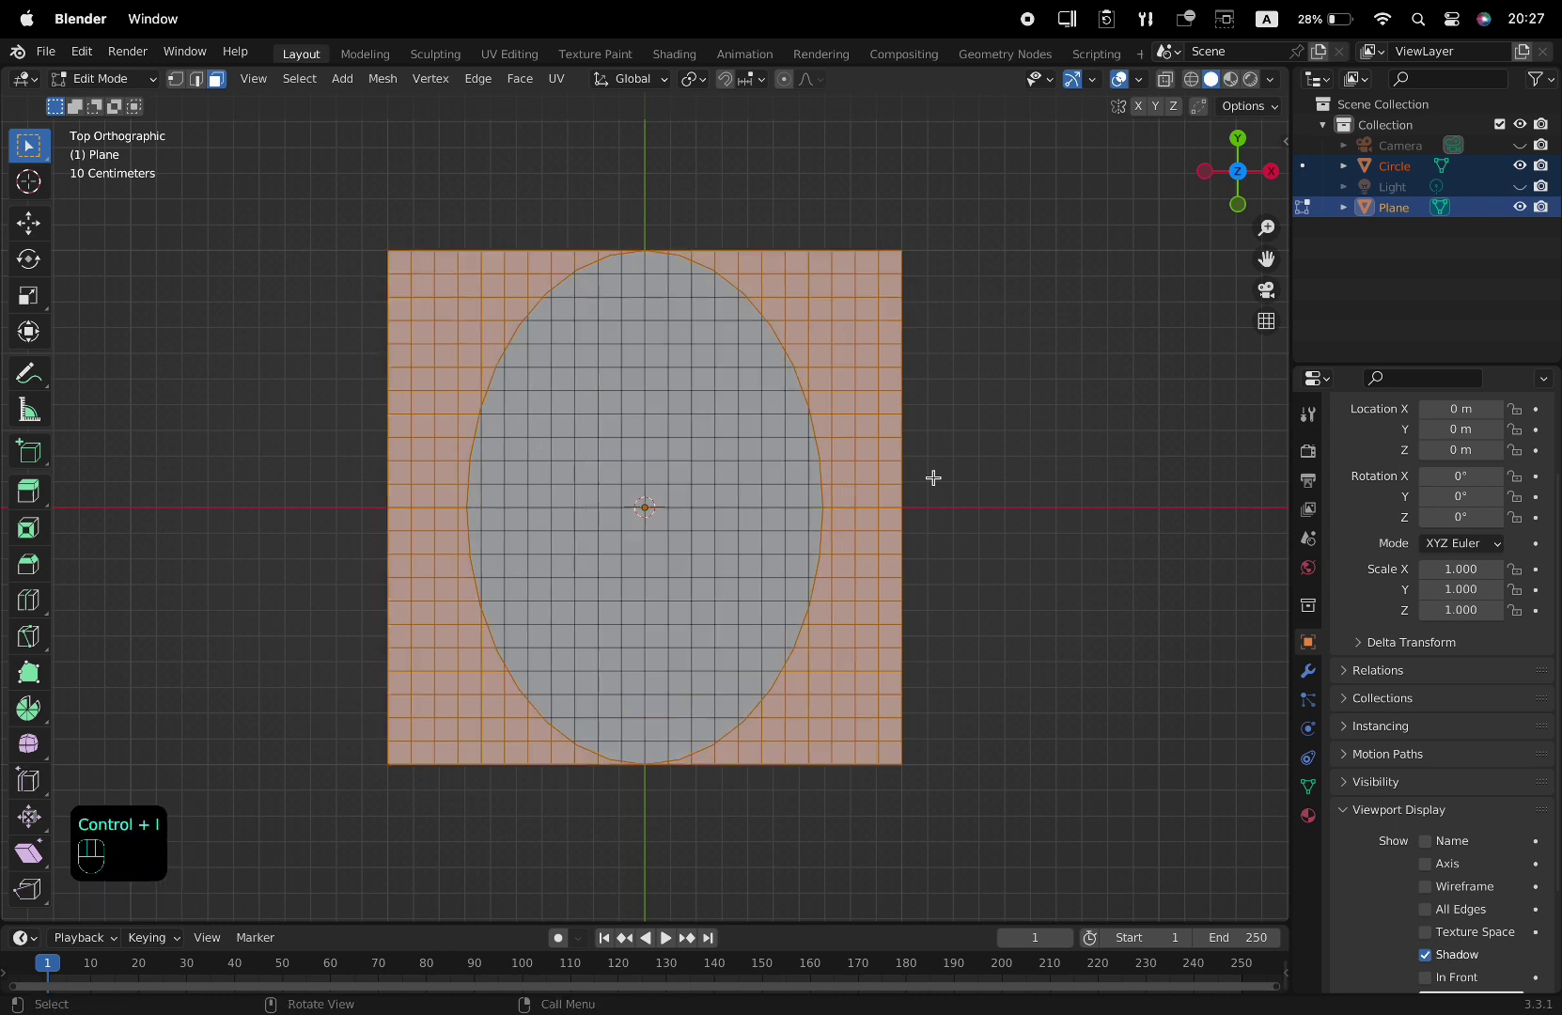
{"action": "key", "text": "x"}
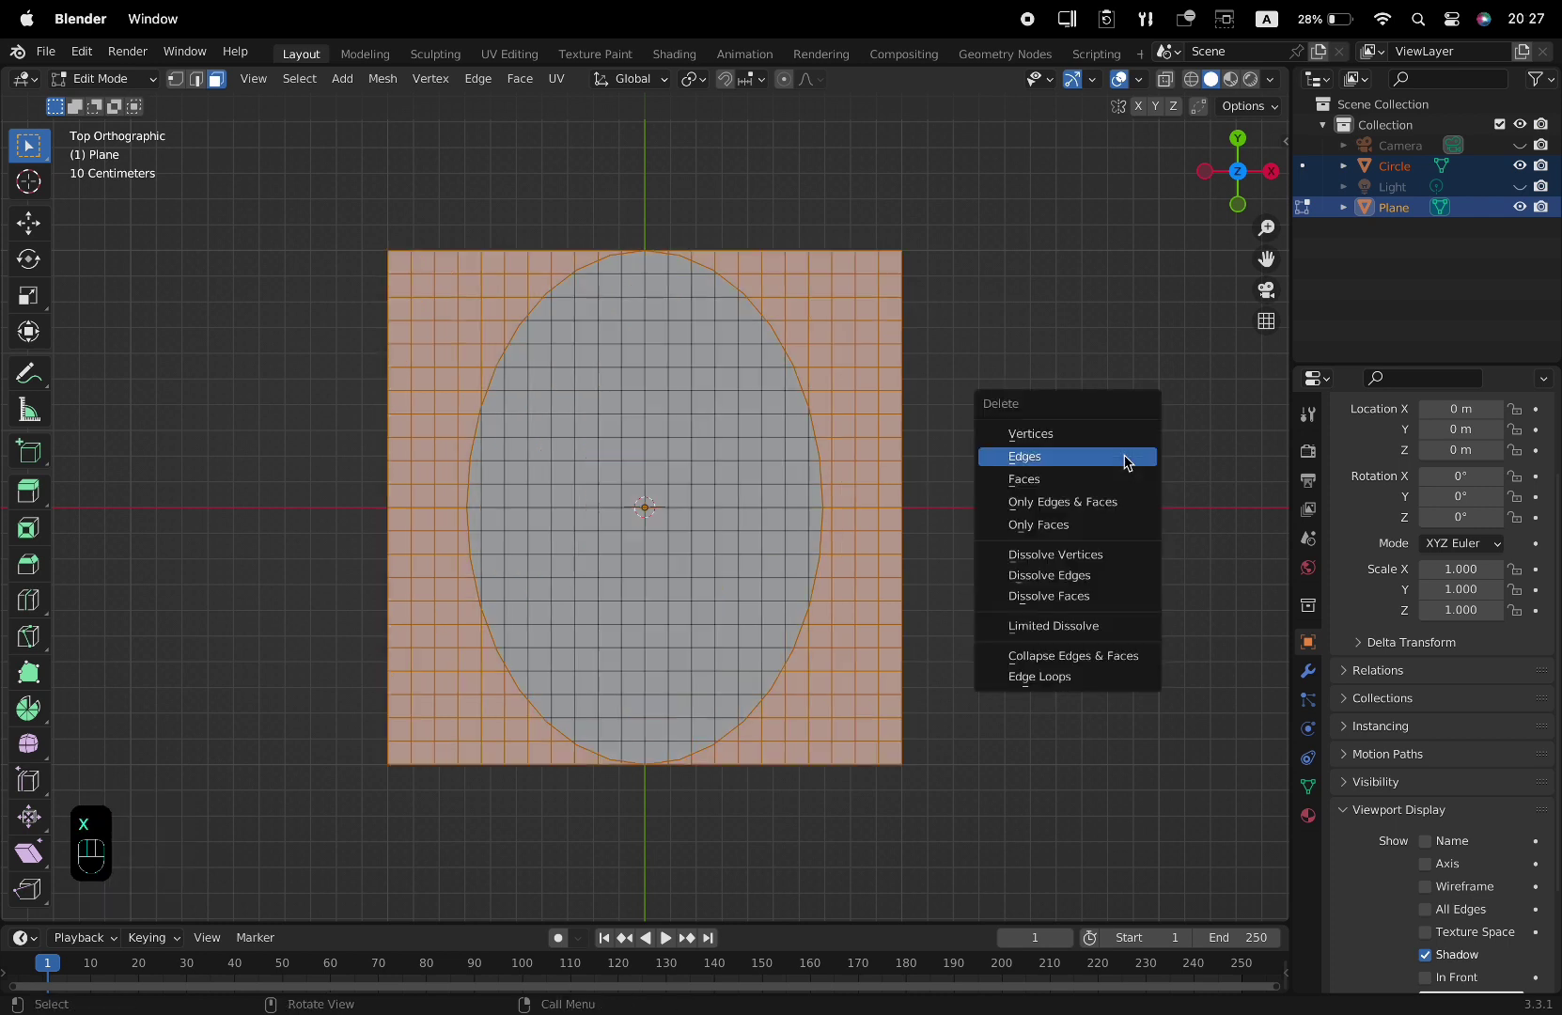
{"action": "left_click", "coordinate": [1116, 479]}
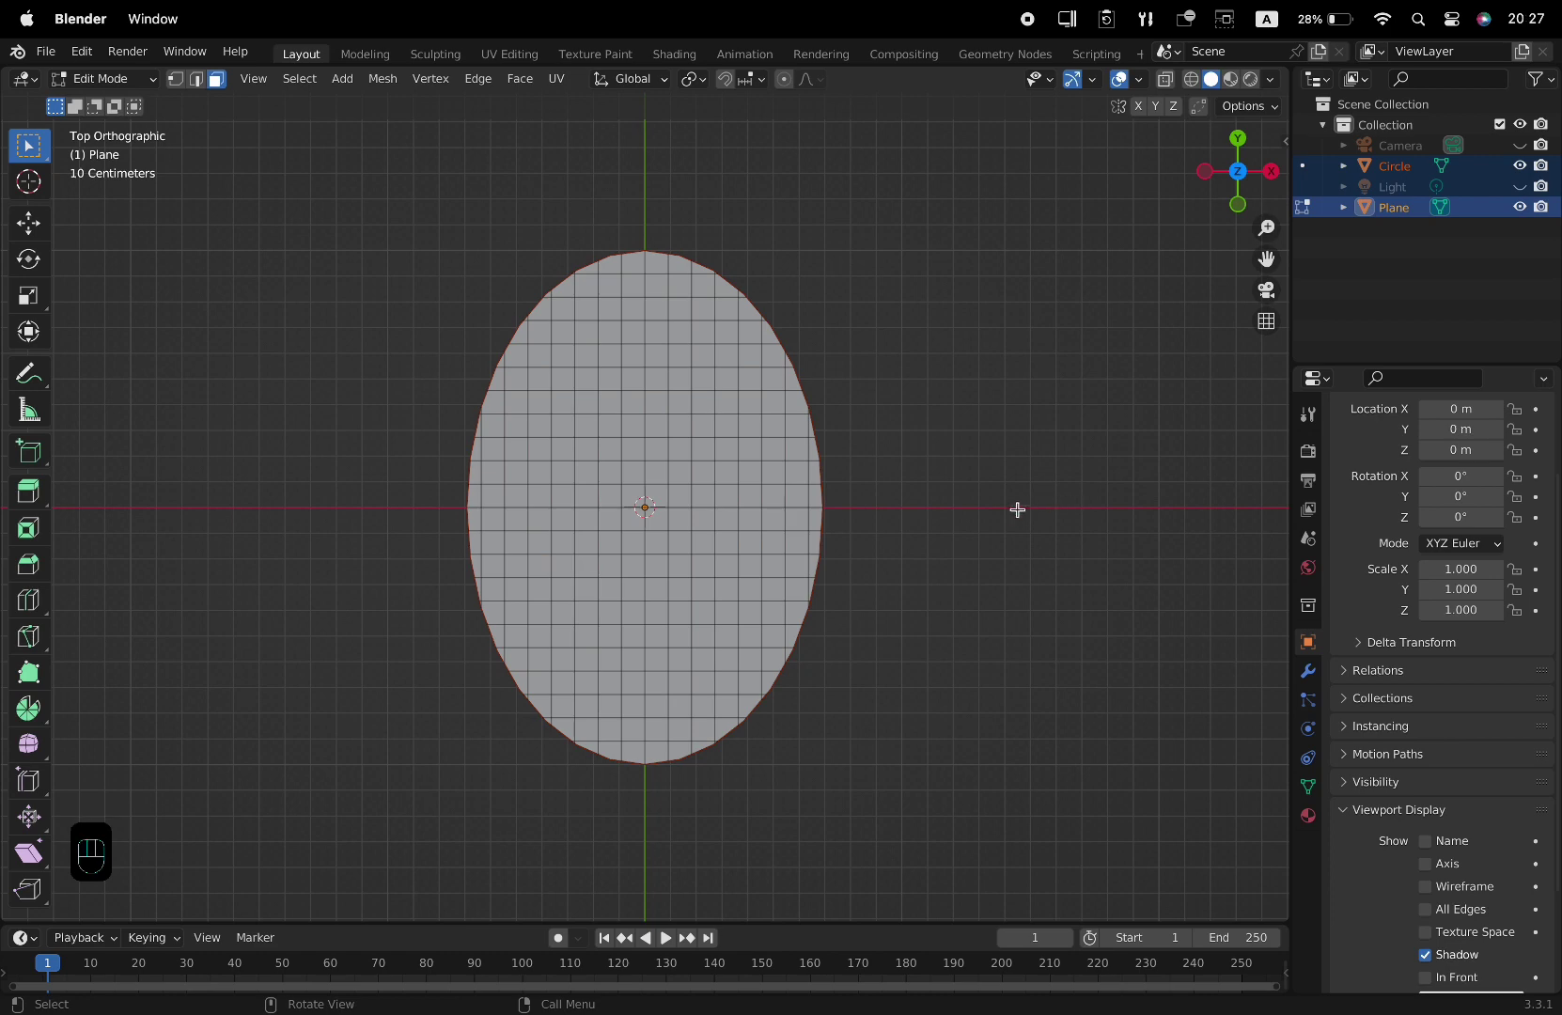
{"action": "middle_click_drag", "start_coordinate": [1018, 509], "coordinate": [953, 379]}
{"action": "scroll", "coordinate": [968, 496], "scroll_direction": "up", "scroll_amount": 2}
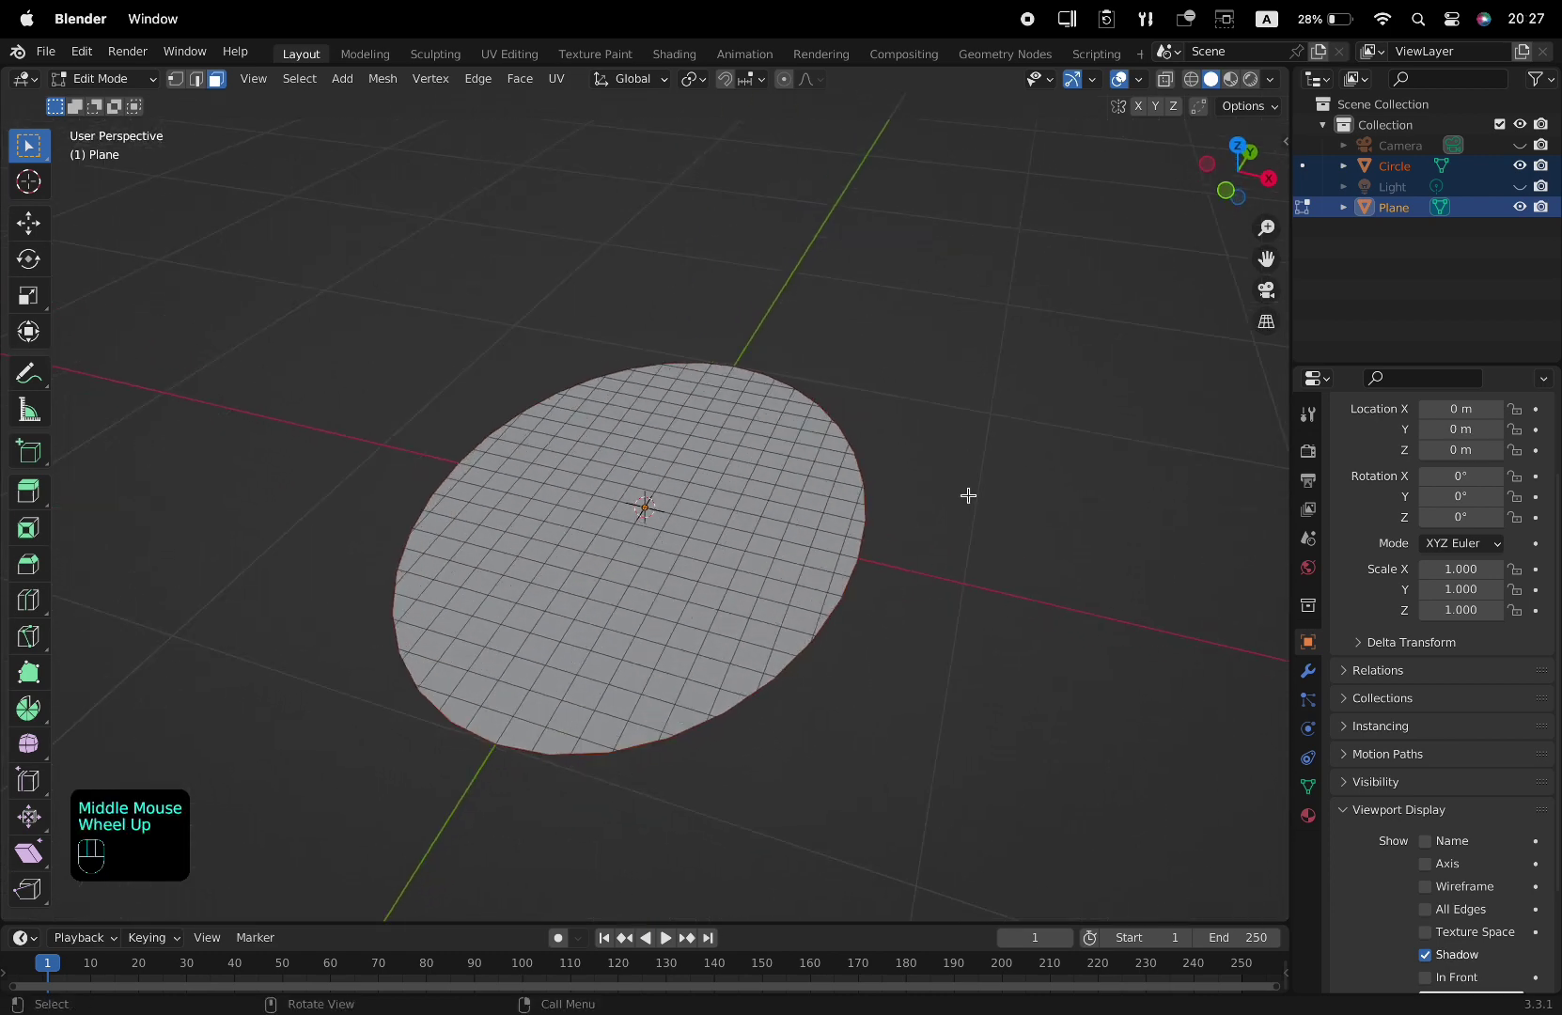
{"action": "key", "text": "Tab"}
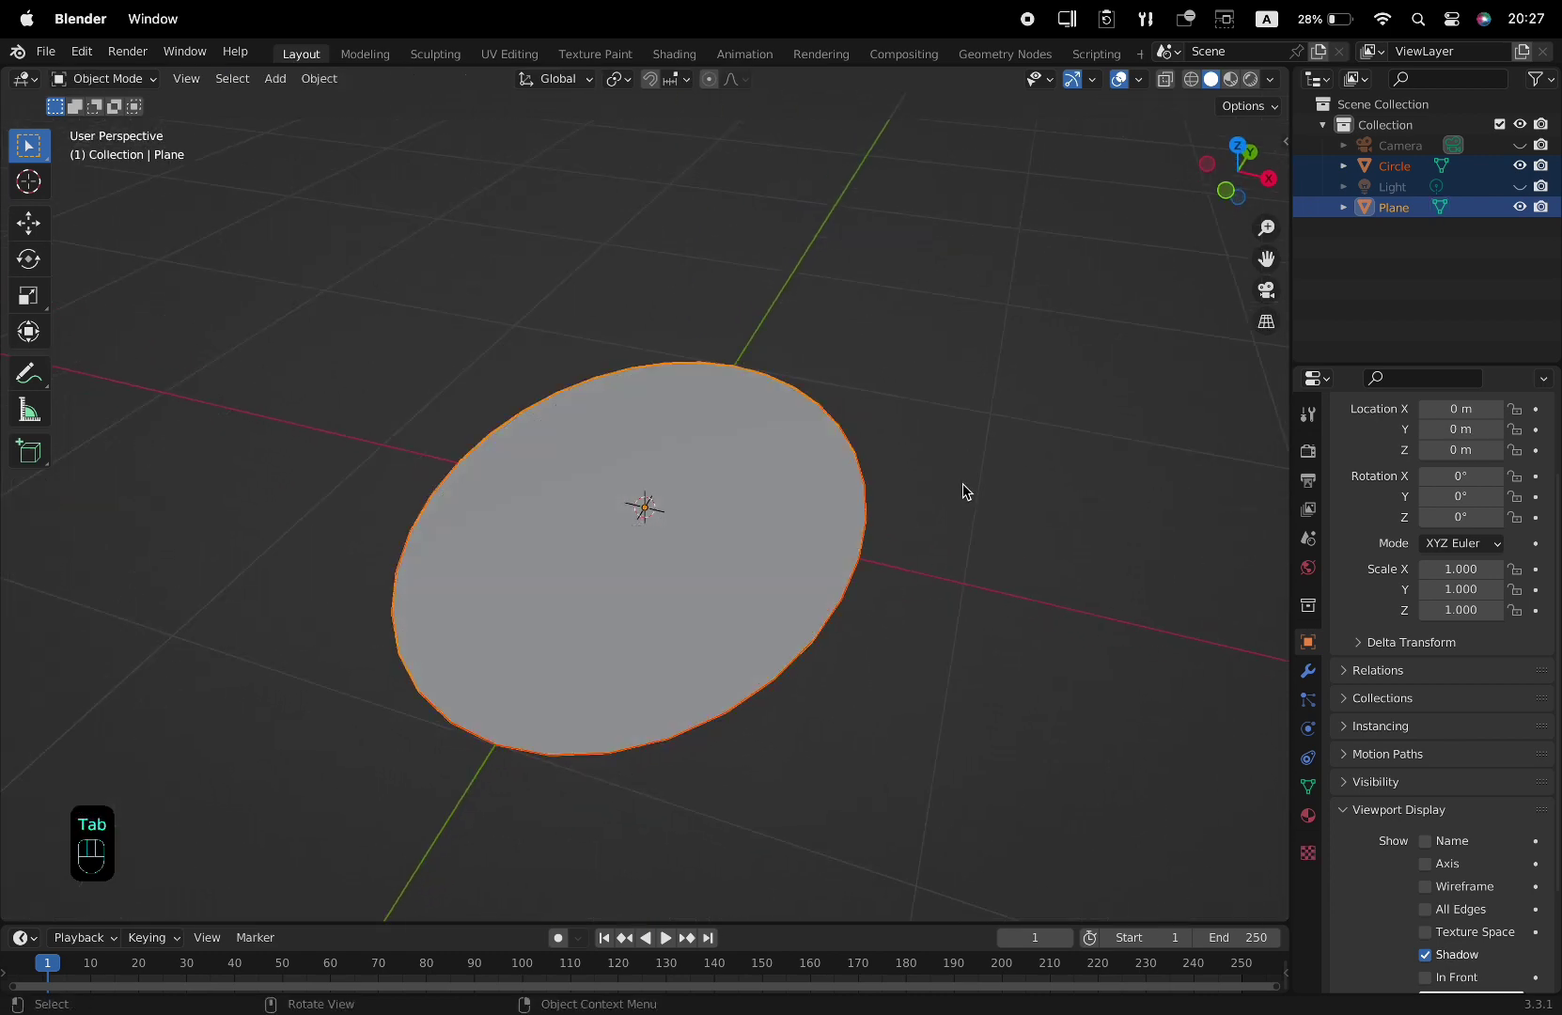
{"action": "left_click", "coordinate": [962, 483]}
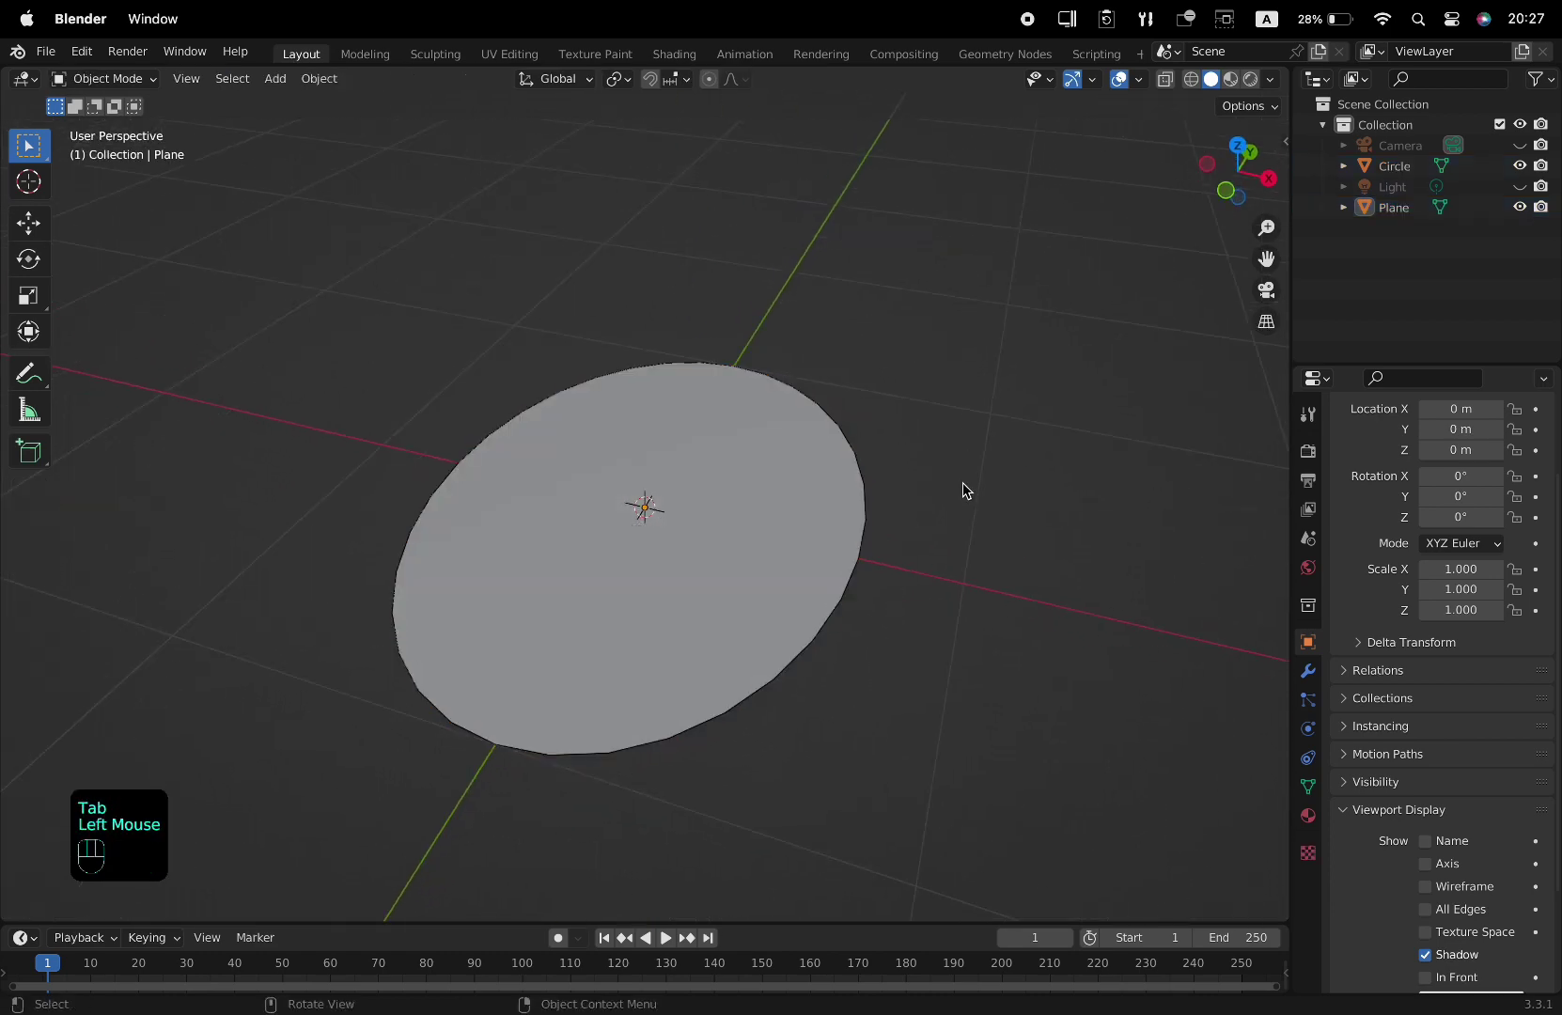
- Hide the circle object and open the elliptical plane's mesh in Edit Mode
{"action": "left_click", "coordinate": [1411, 169]}
{"action": "left_click", "coordinate": [1520, 167]}
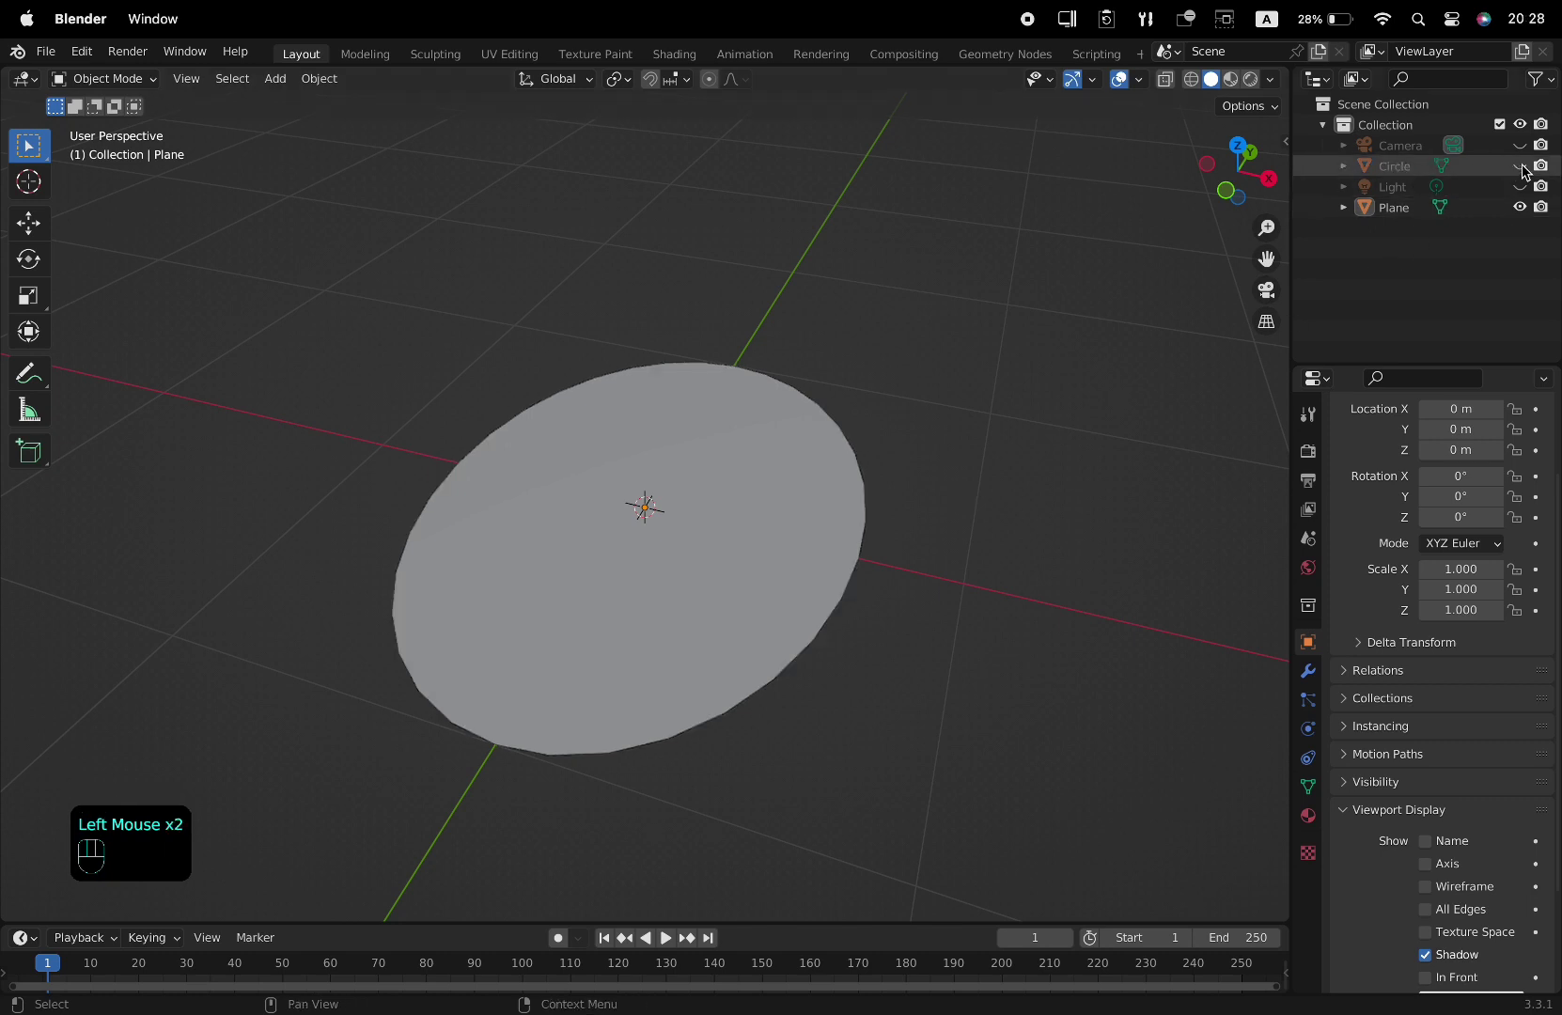
{"action": "left_click", "coordinate": [772, 523]}
{"action": "key", "text": "Tab"}
{"action": "scroll", "coordinate": [784, 552], "scroll_direction": "up", "scroll_amount": 1}
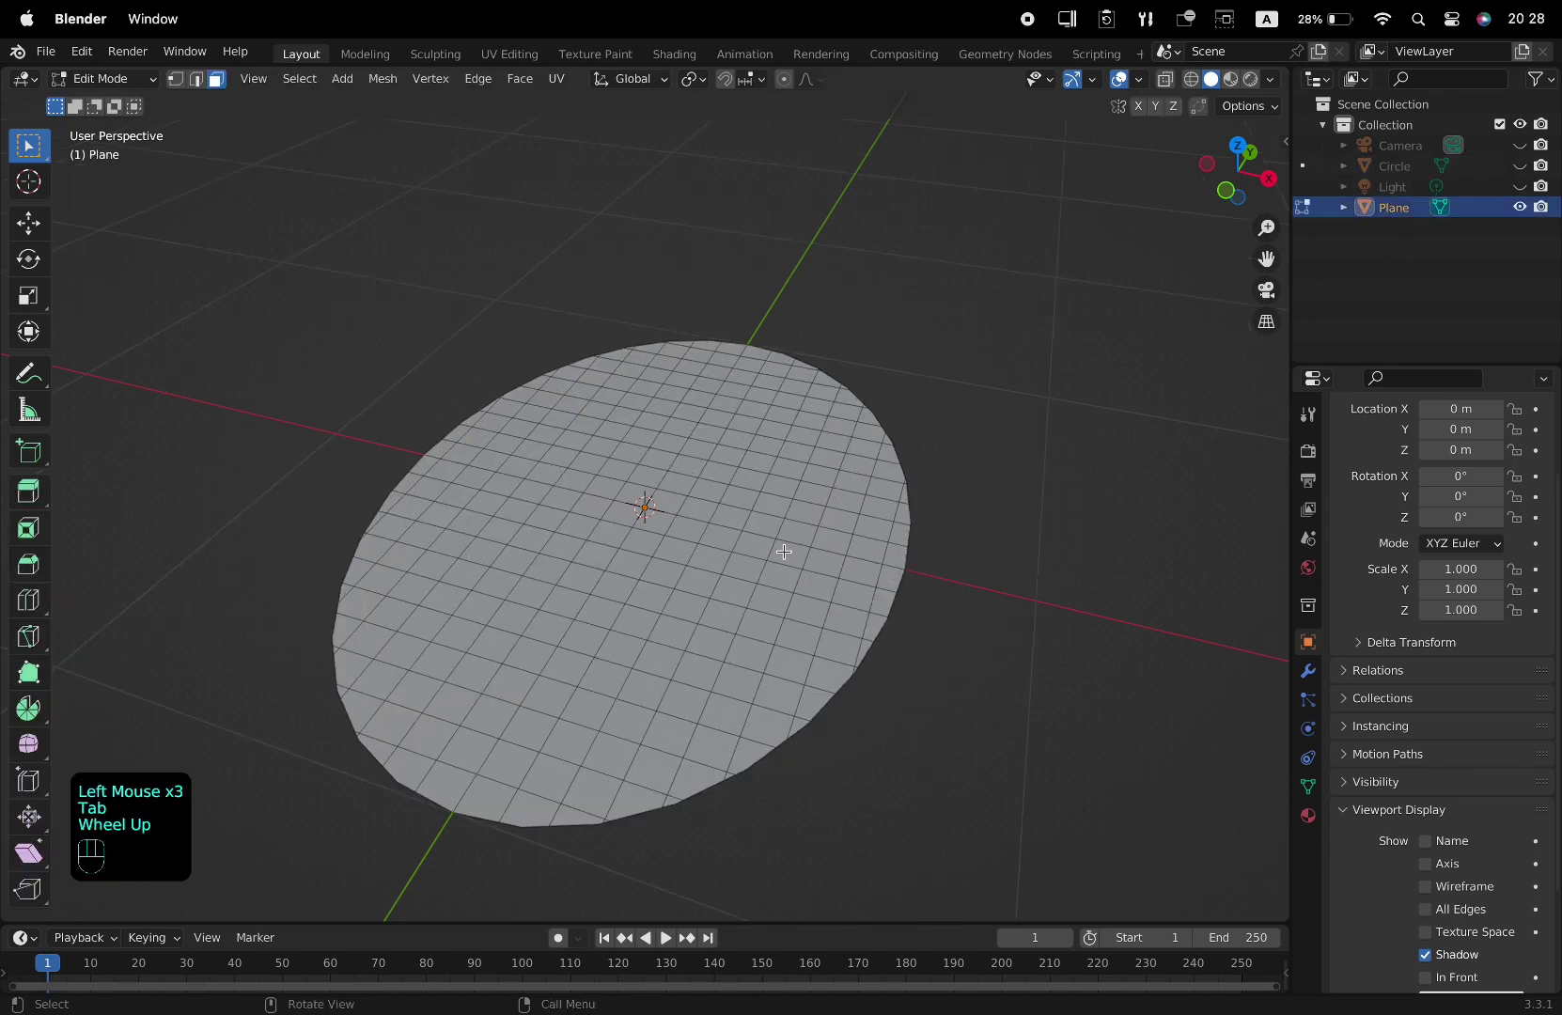
{"action": "middle_click_drag", "start_coordinate": [784, 552], "coordinate": [803, 502], "text": "shift"}
{"action": "scroll", "coordinate": [787, 522], "scroll_direction": "up", "scroll_amount": 1}
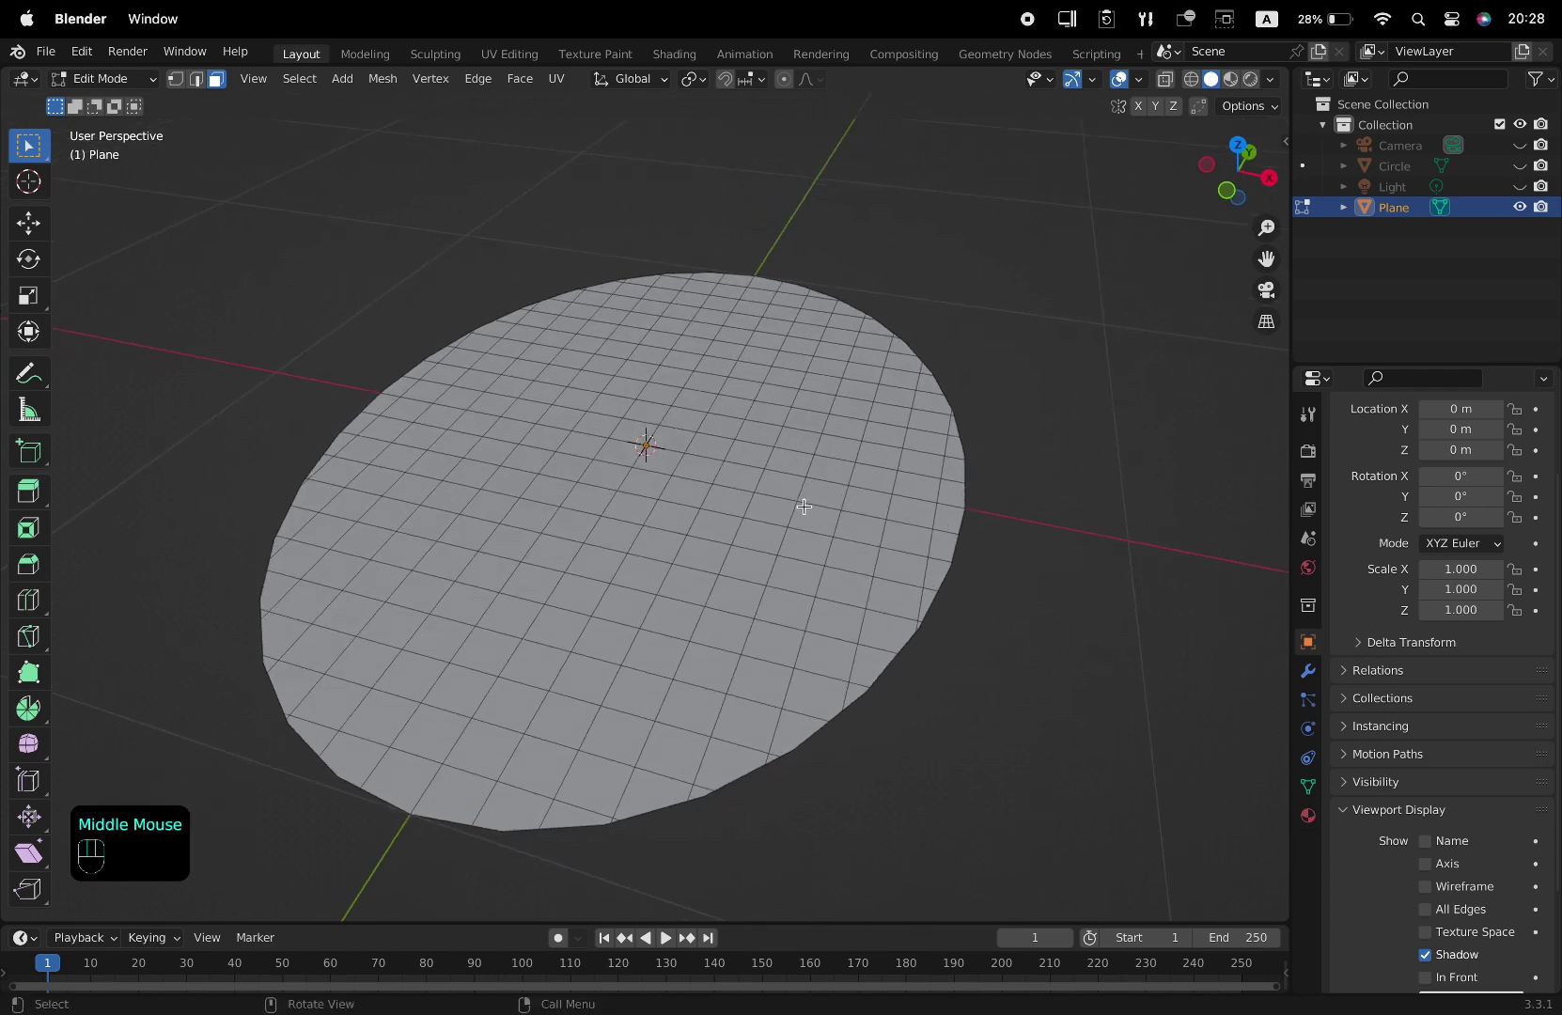
- Select the plane's entire mesh and delete only its faces, keeping the grid edges
{"action": "key", "text": "a"}
{"action": "middle_click_drag", "start_coordinate": [917, 507], "coordinate": [914, 516]}
{"action": "key", "text": "x"}
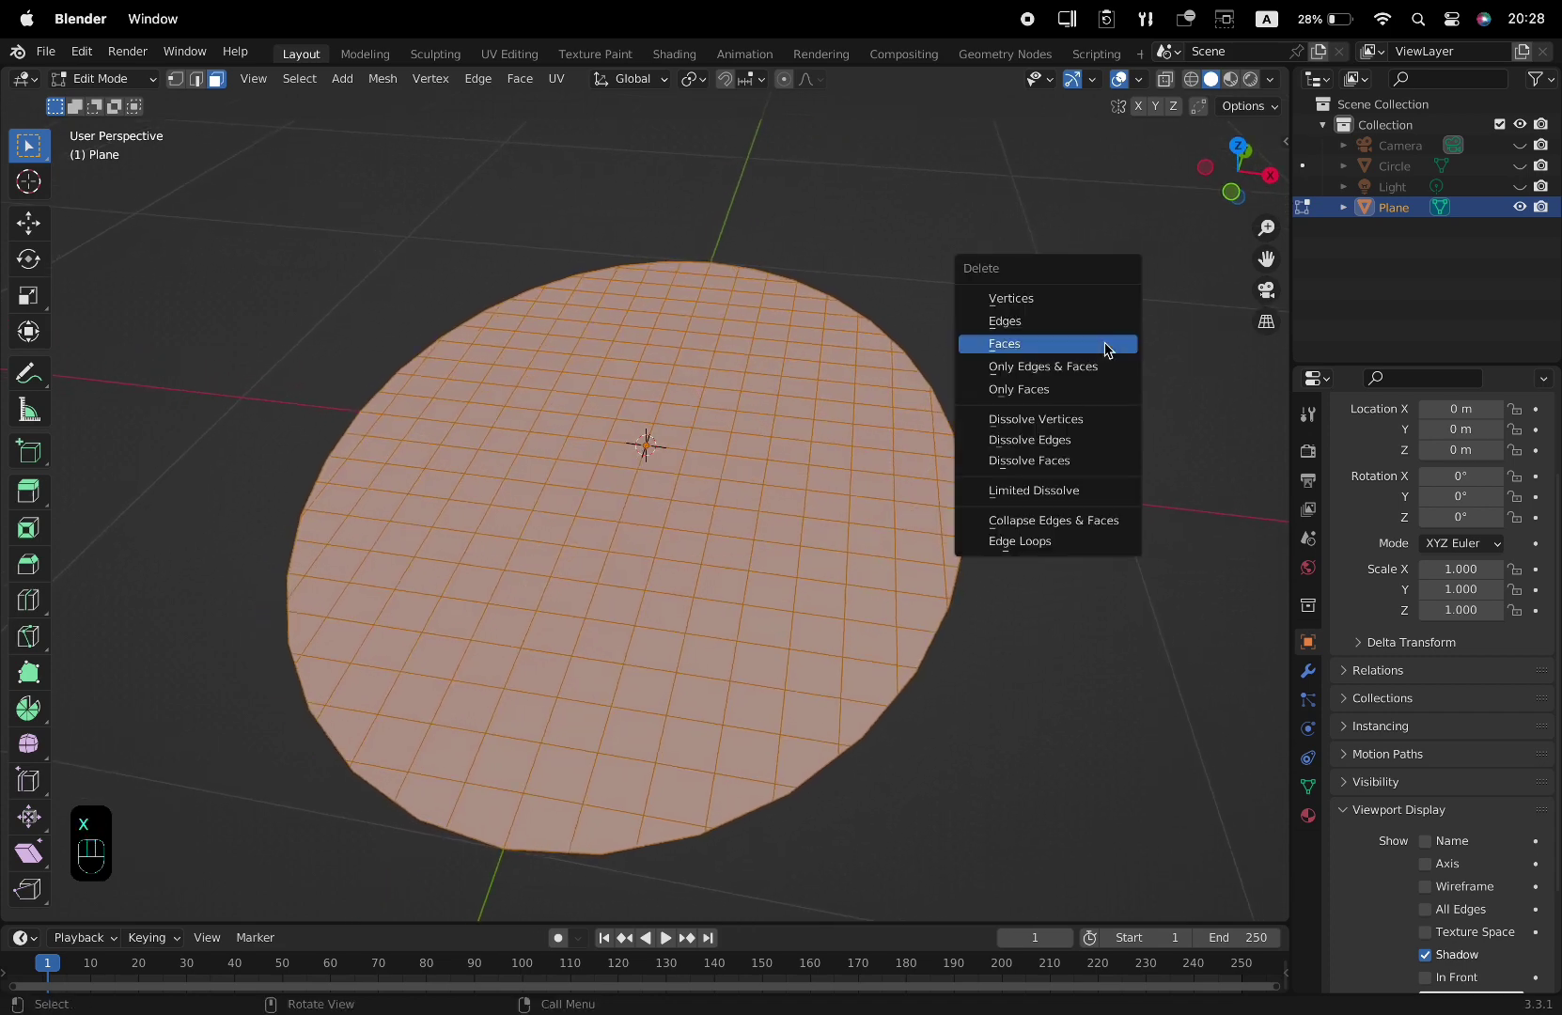
{"action": "left_click", "coordinate": [1067, 389]}
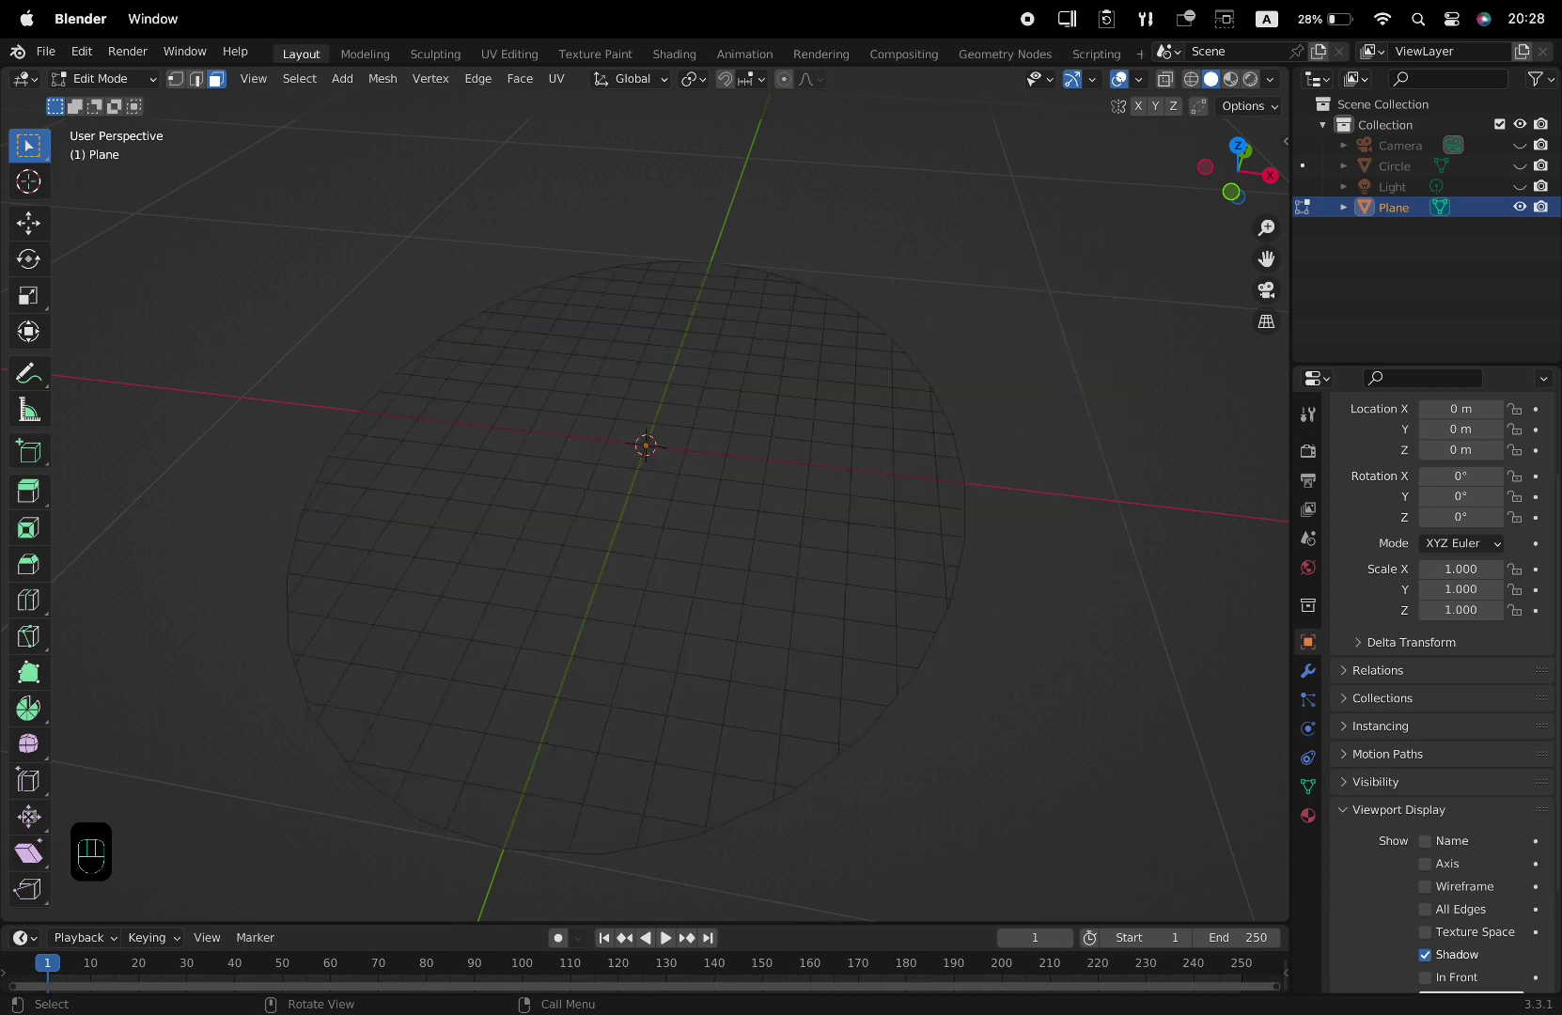
- Select all edges of the ellipse's outer outline with shortest-path picks, delete those edges, and return to Object Mode
{"action": "key", "text": "2"}
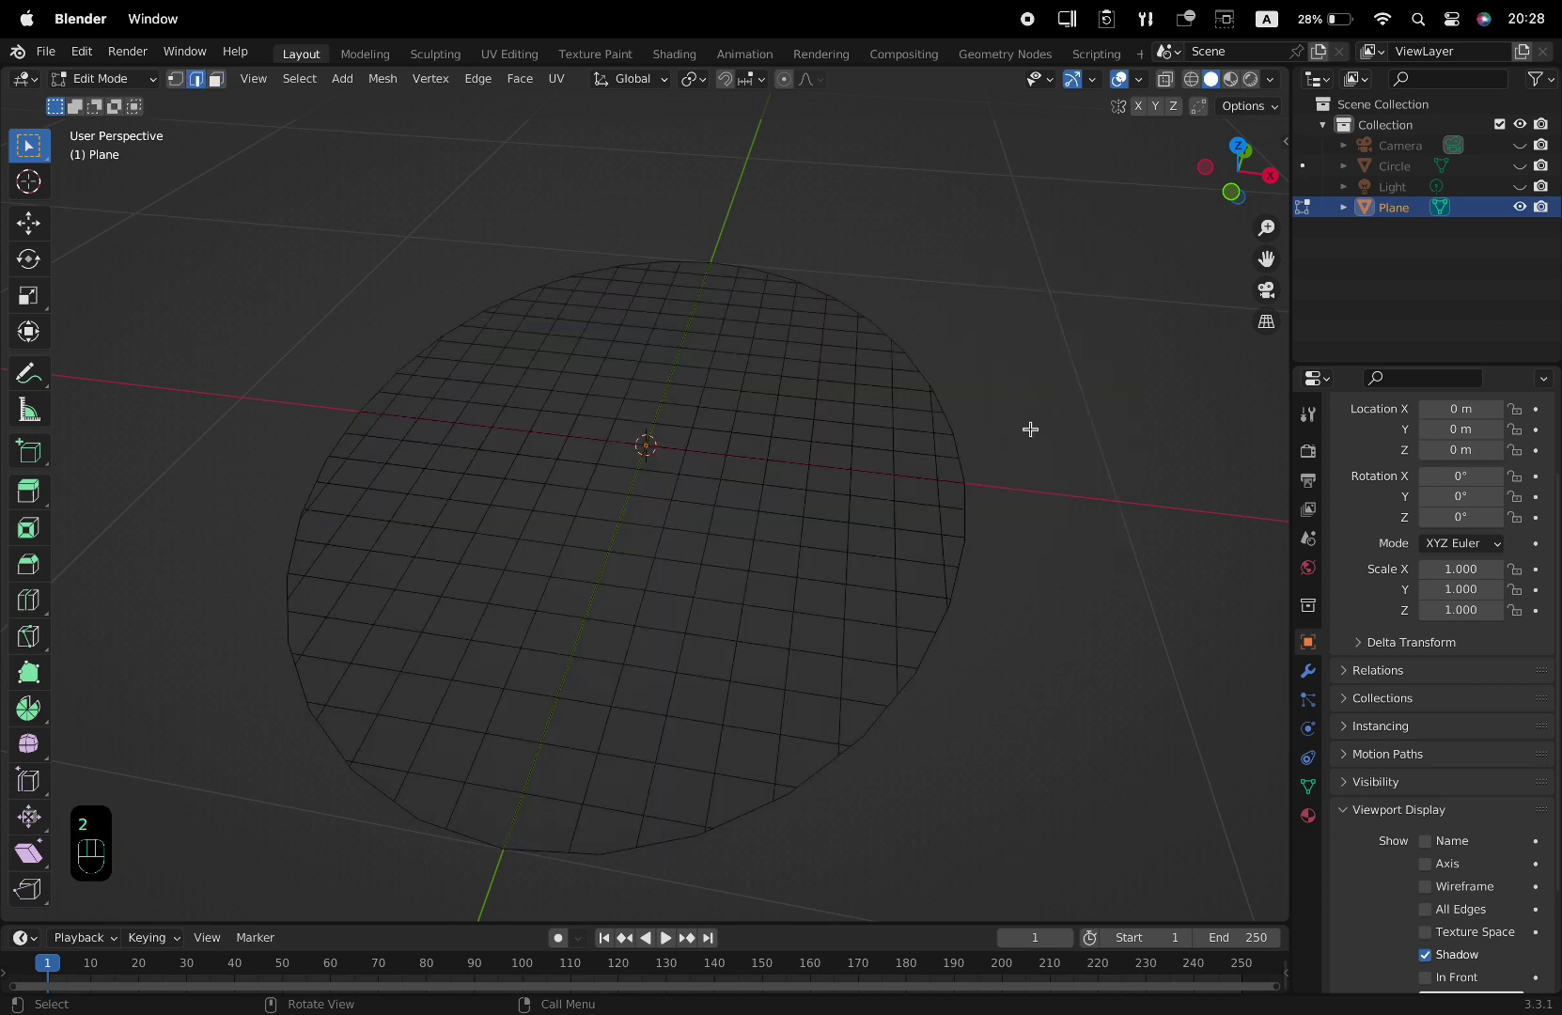
{"action": "left_click", "coordinate": [865, 729]}
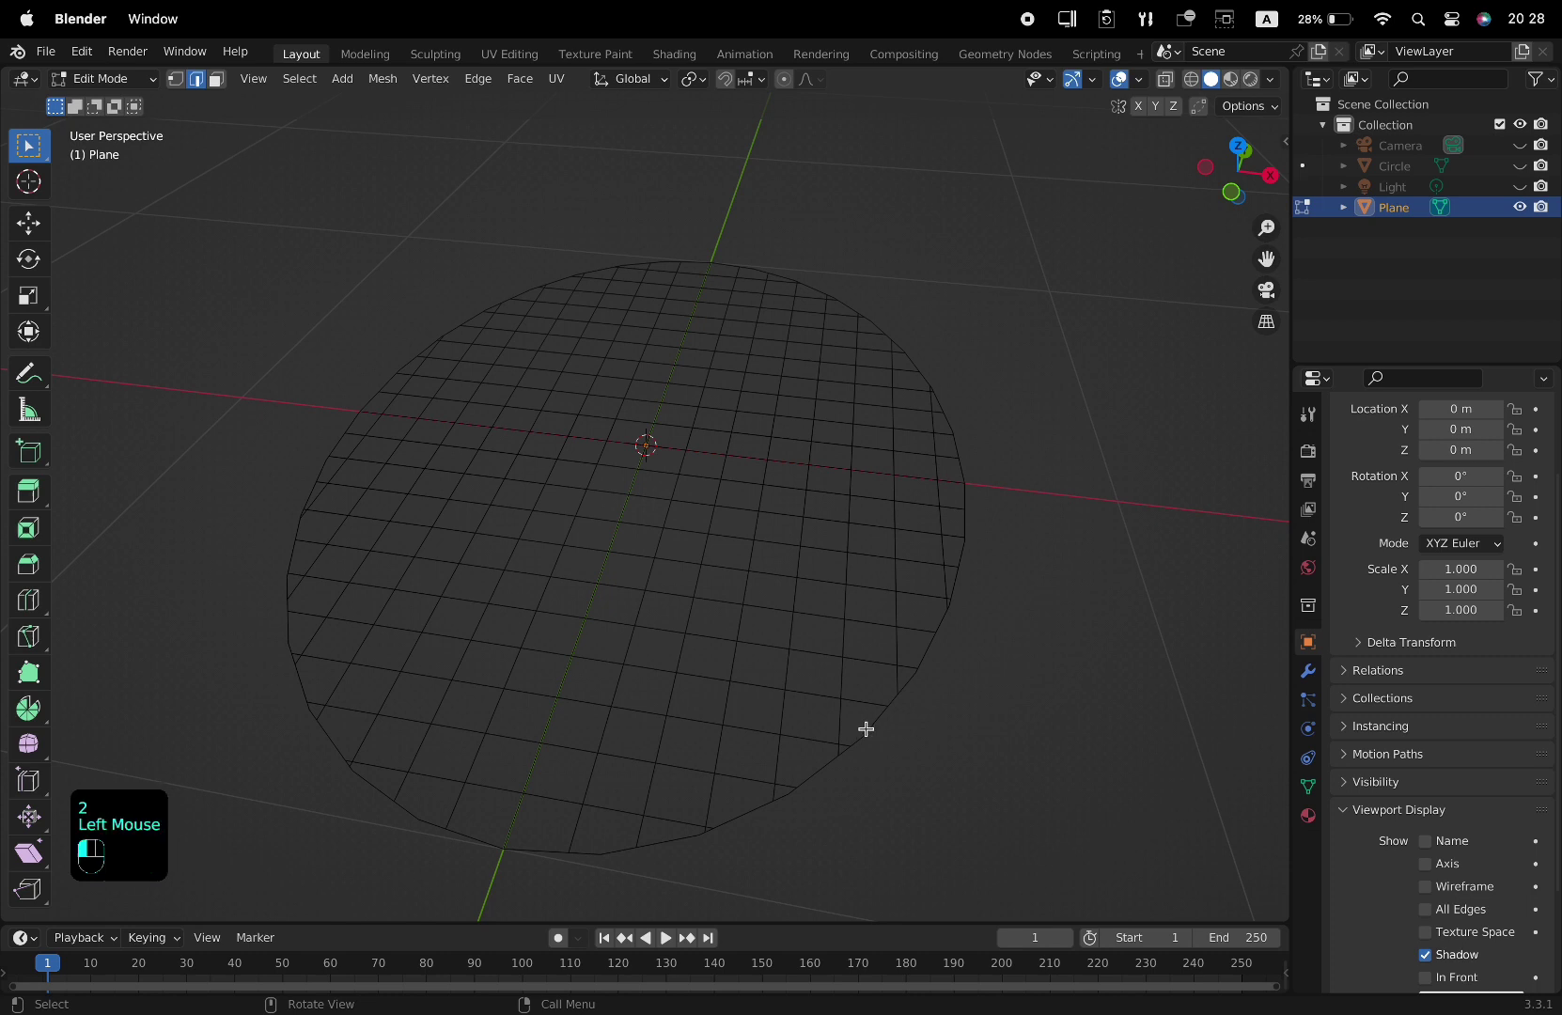
{"action": "left_click", "coordinate": [552, 851], "text": "ctrl"}
{"action": "left_click", "coordinate": [297, 552], "text": "ctrl"}
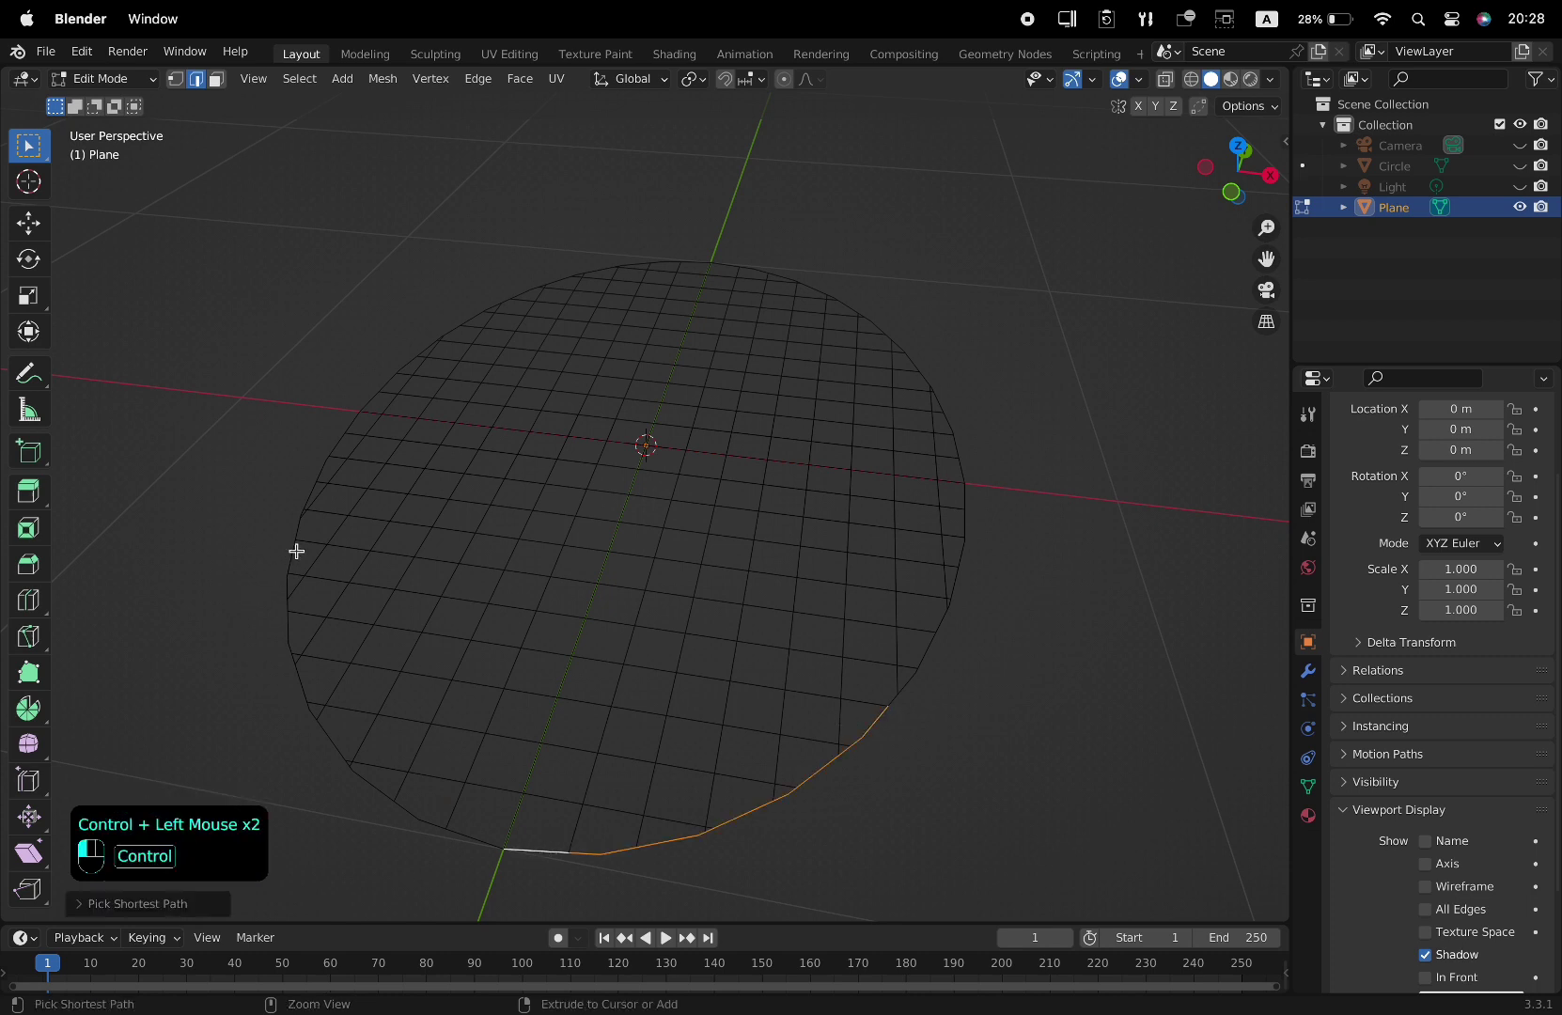
{"action": "left_click", "coordinate": [475, 314], "text": "ctrl"}
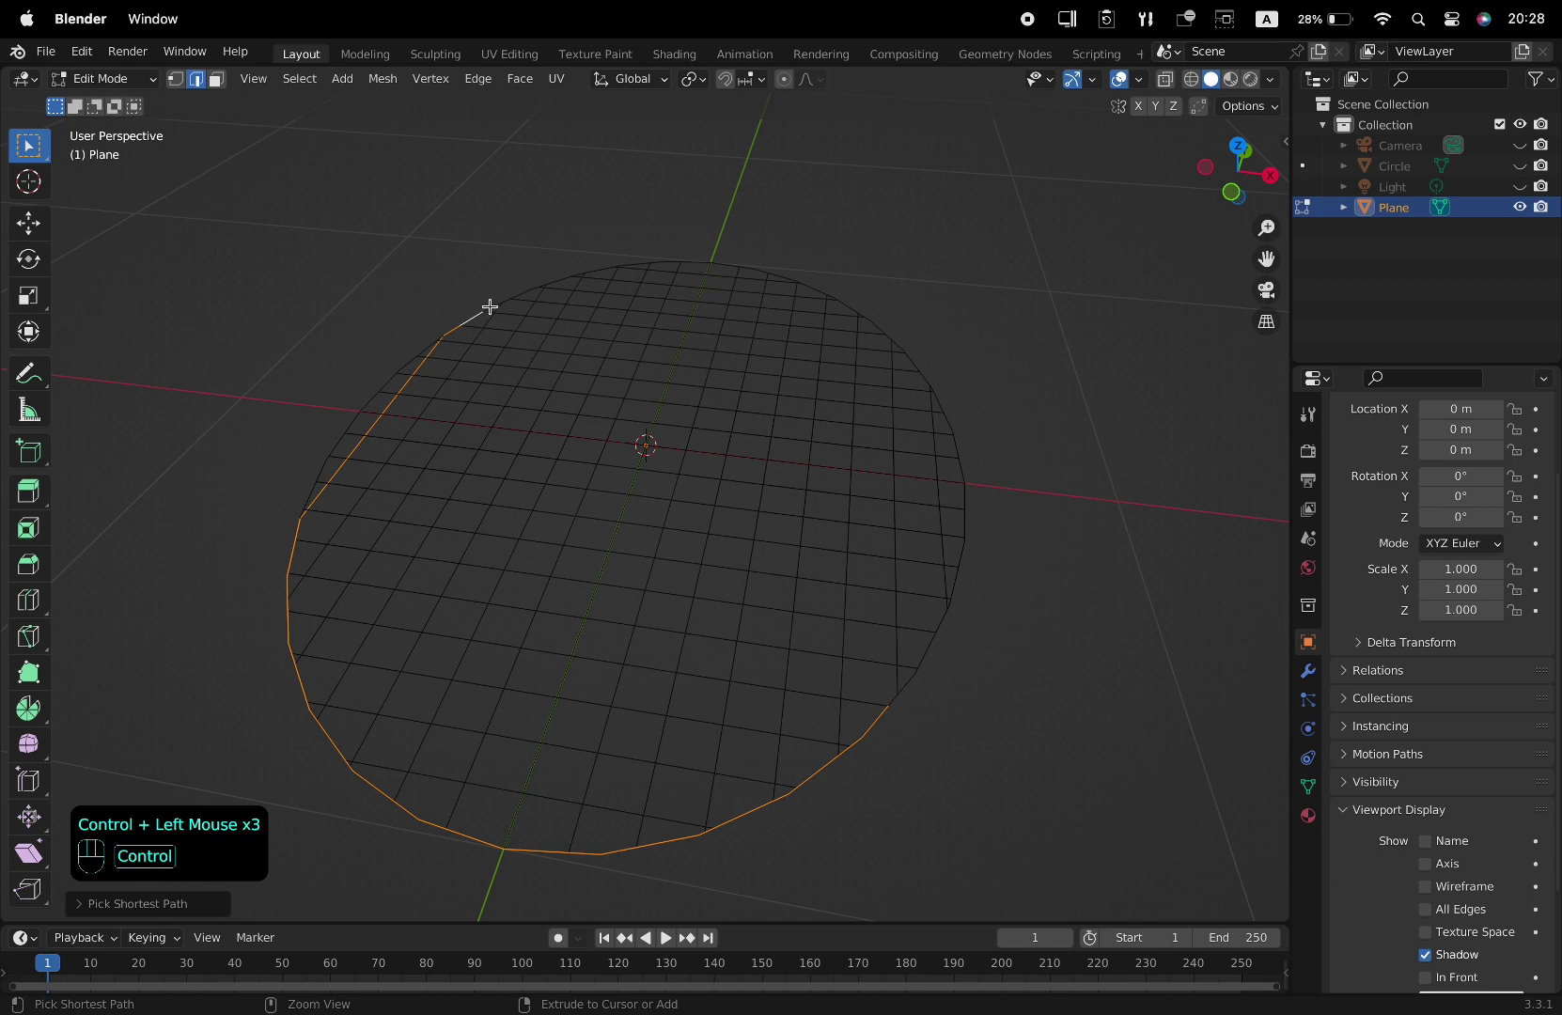
{"action": "key", "text": "super+z"}
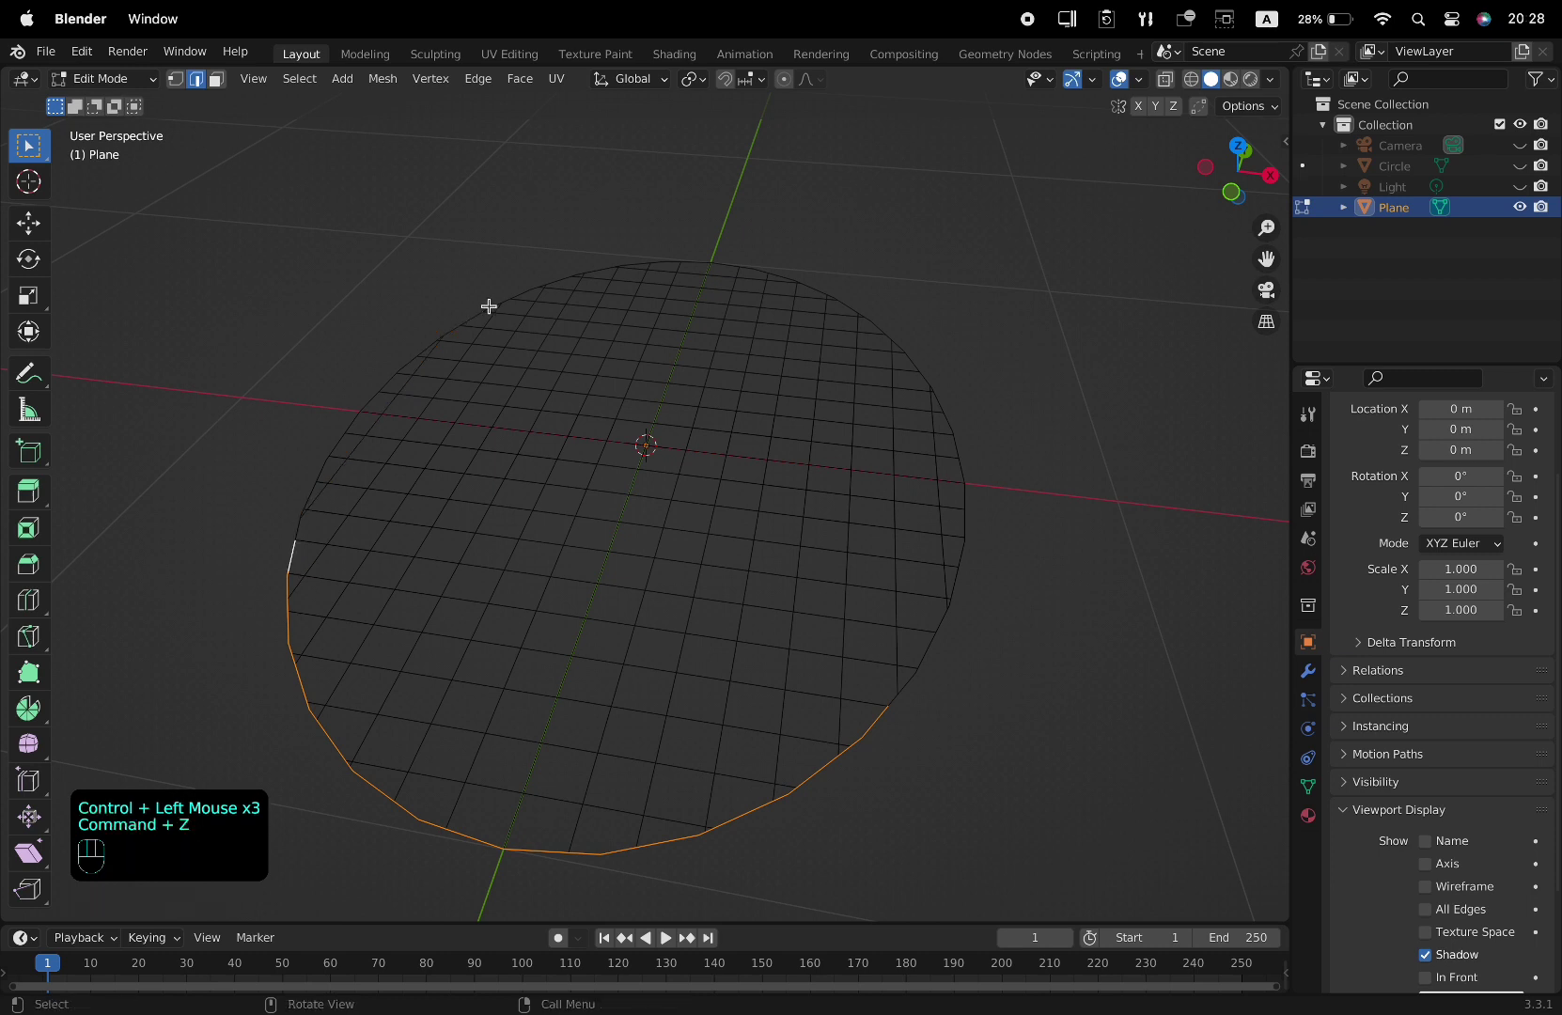
{"action": "left_click", "coordinate": [403, 358], "text": "ctrl"}
{"action": "left_click", "coordinate": [622, 270], "text": "ctrl"}
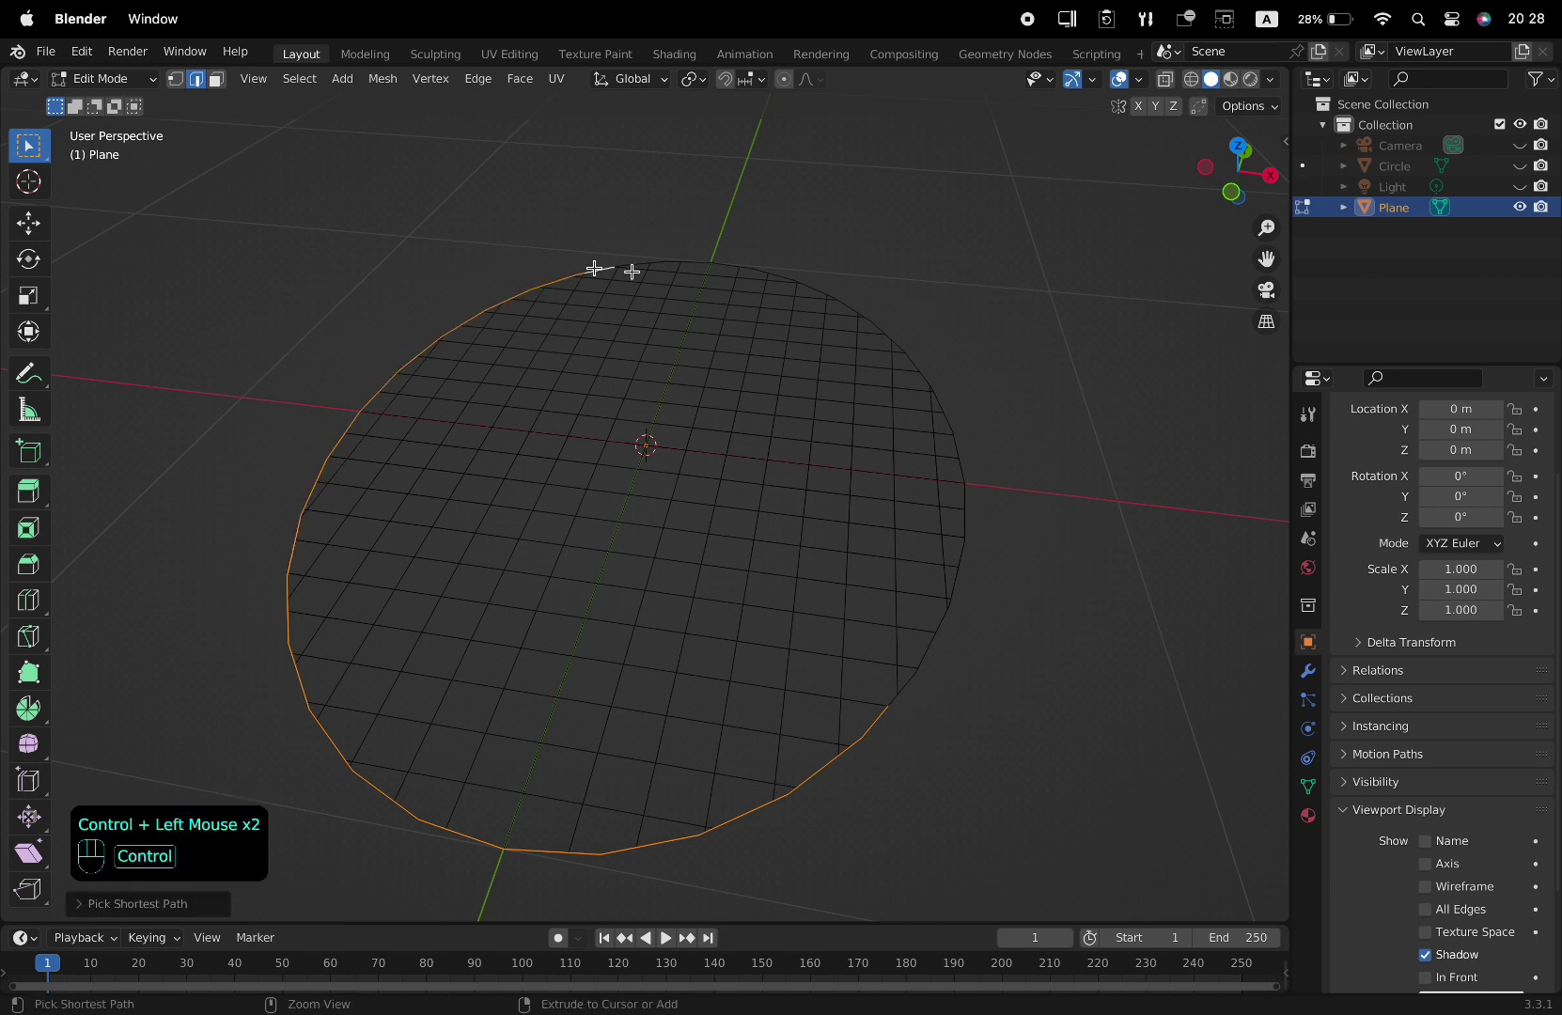
{"action": "left_click", "coordinate": [777, 270], "text": "ctrl"}
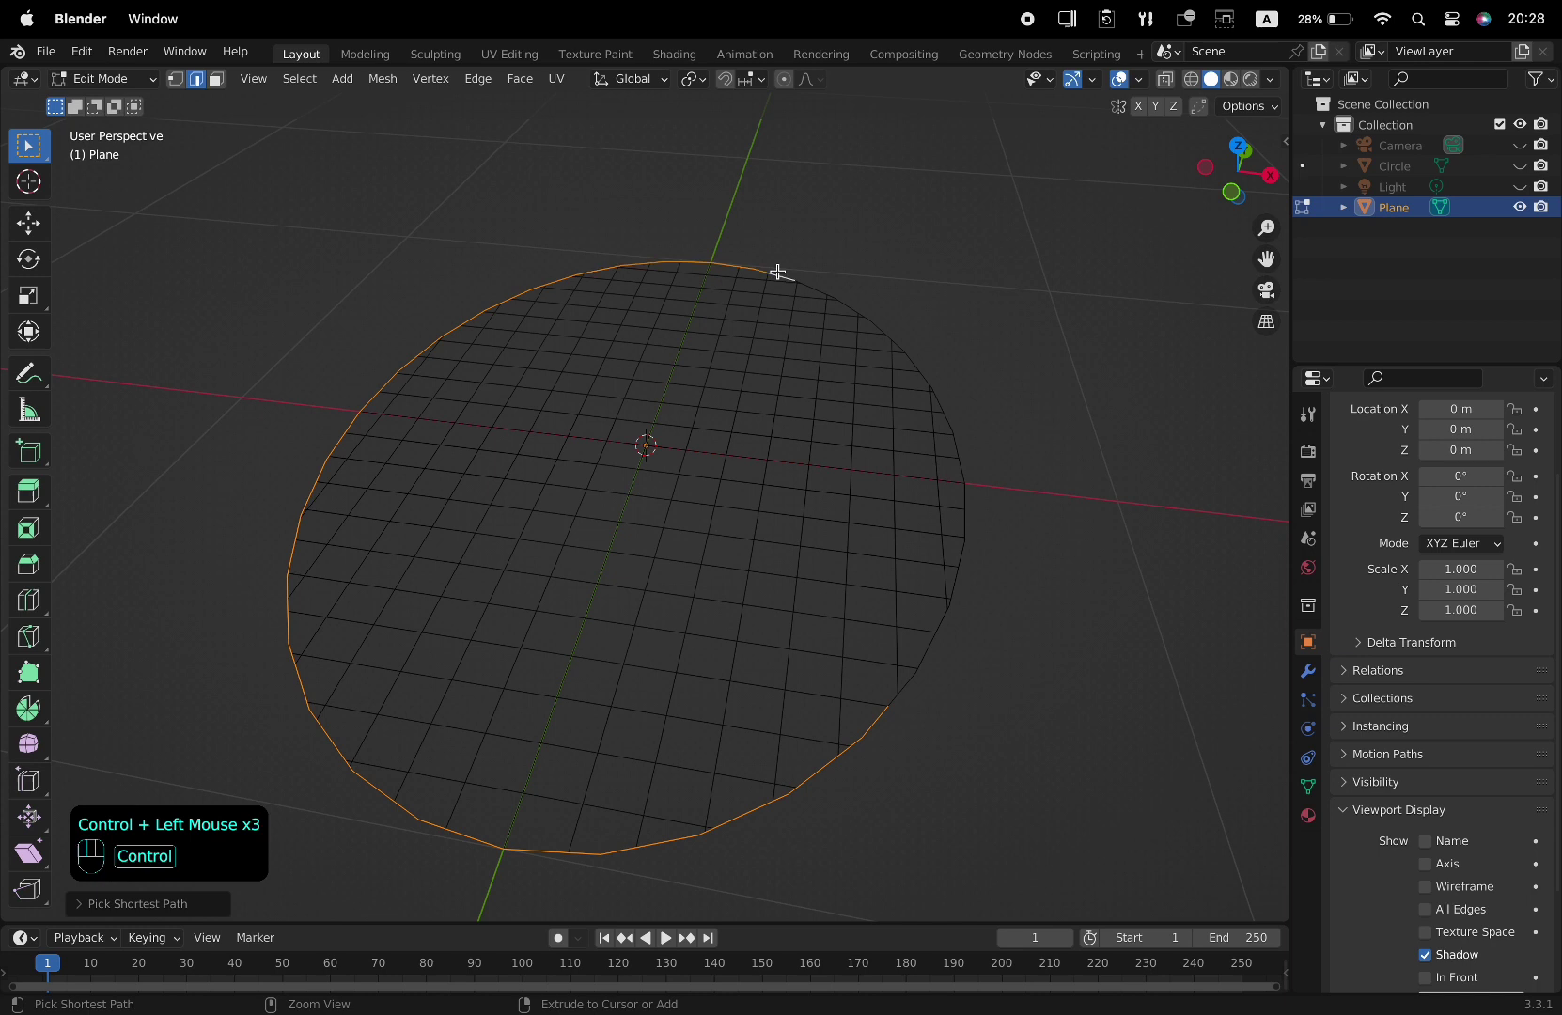
{"action": "left_click", "coordinate": [883, 329], "text": "ctrl"}
{"action": "left_click", "coordinate": [952, 444], "text": "ctrl"}
{"action": "left_click", "coordinate": [943, 622], "text": "ctrl"}
{"action": "left_click", "coordinate": [901, 691], "text": "ctrl"}
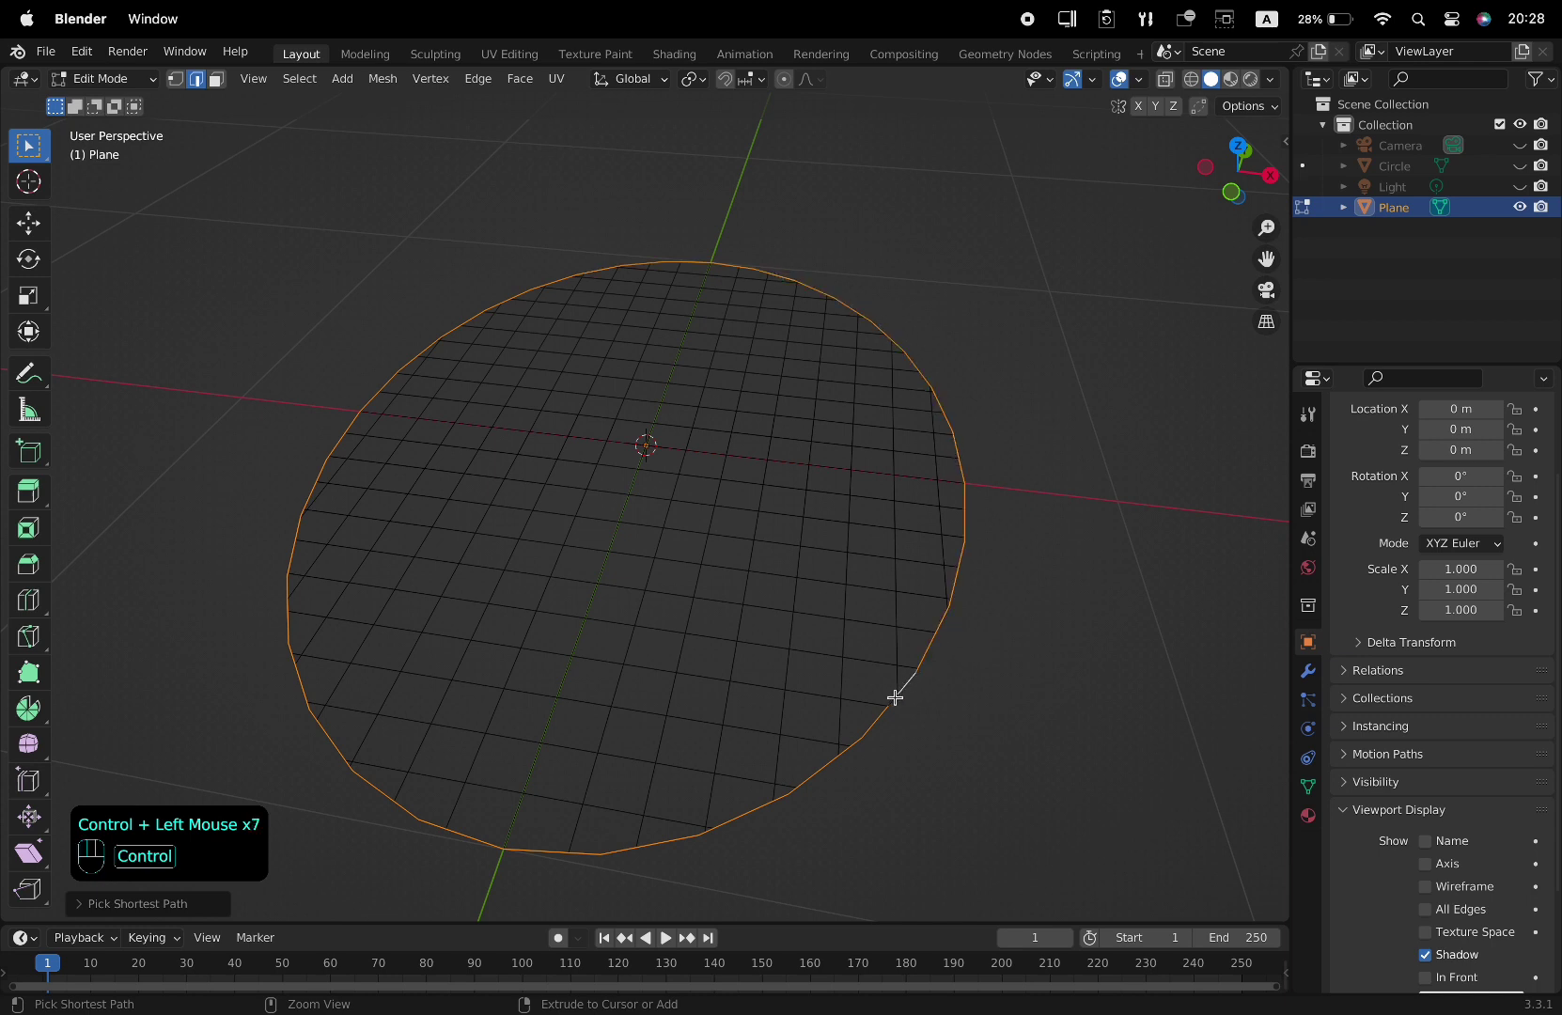
{"action": "left_click", "coordinate": [895, 697], "text": "ctrl"}
{"action": "key", "text": "x"}
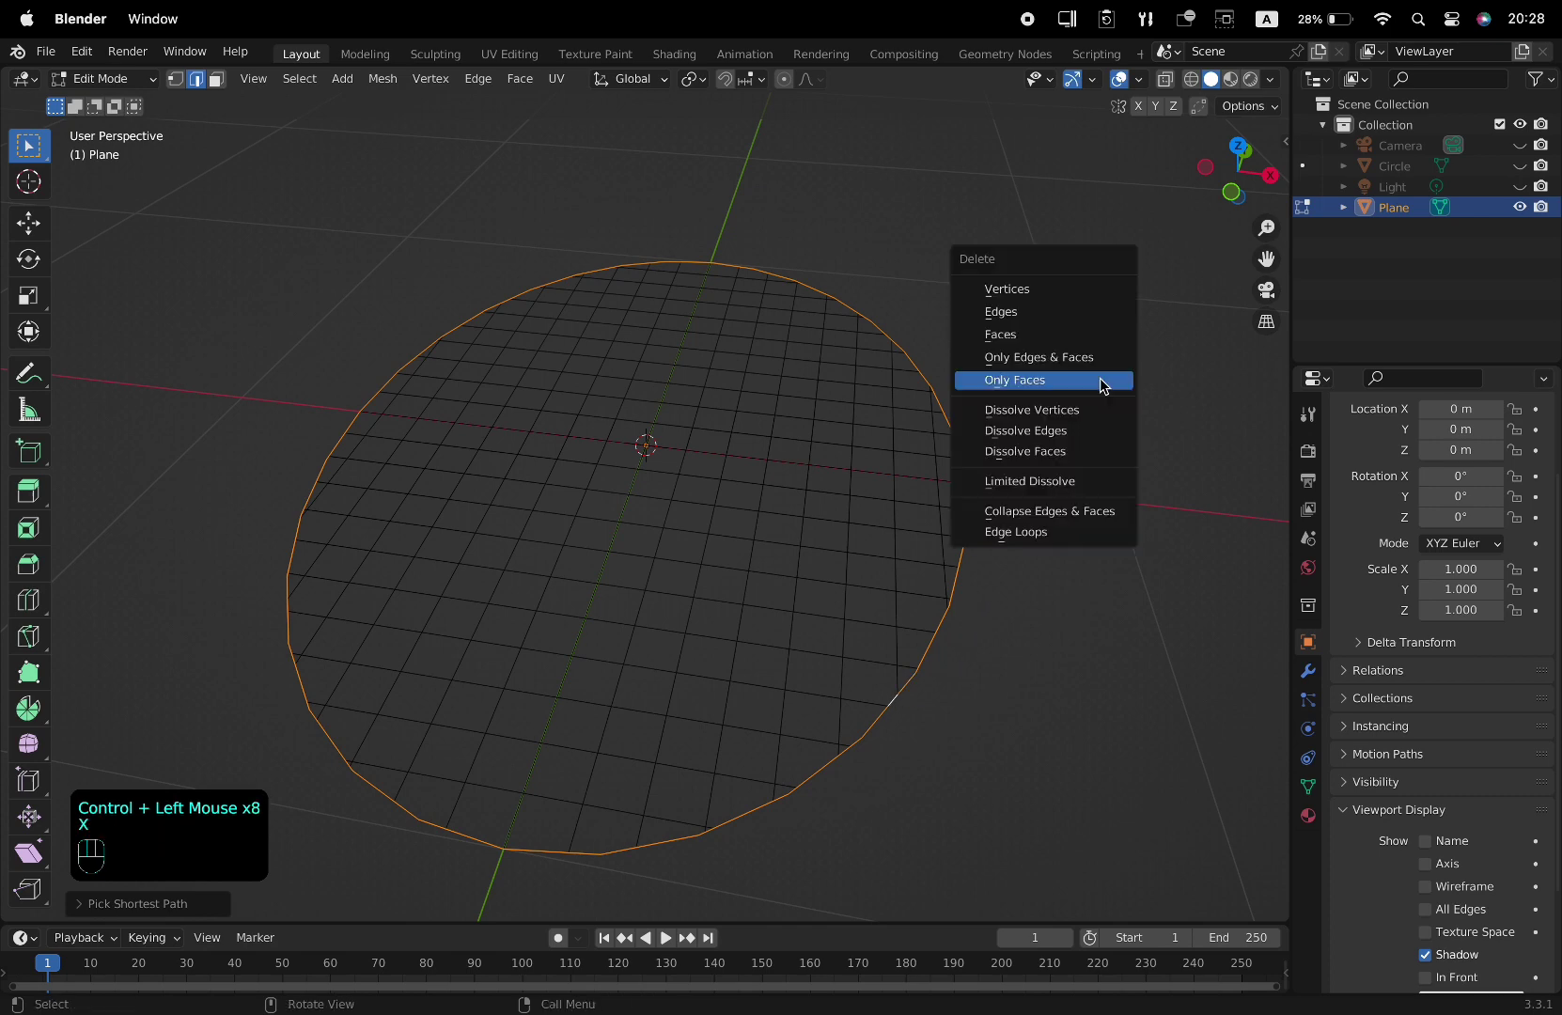
{"action": "left_click", "coordinate": [1098, 311]}
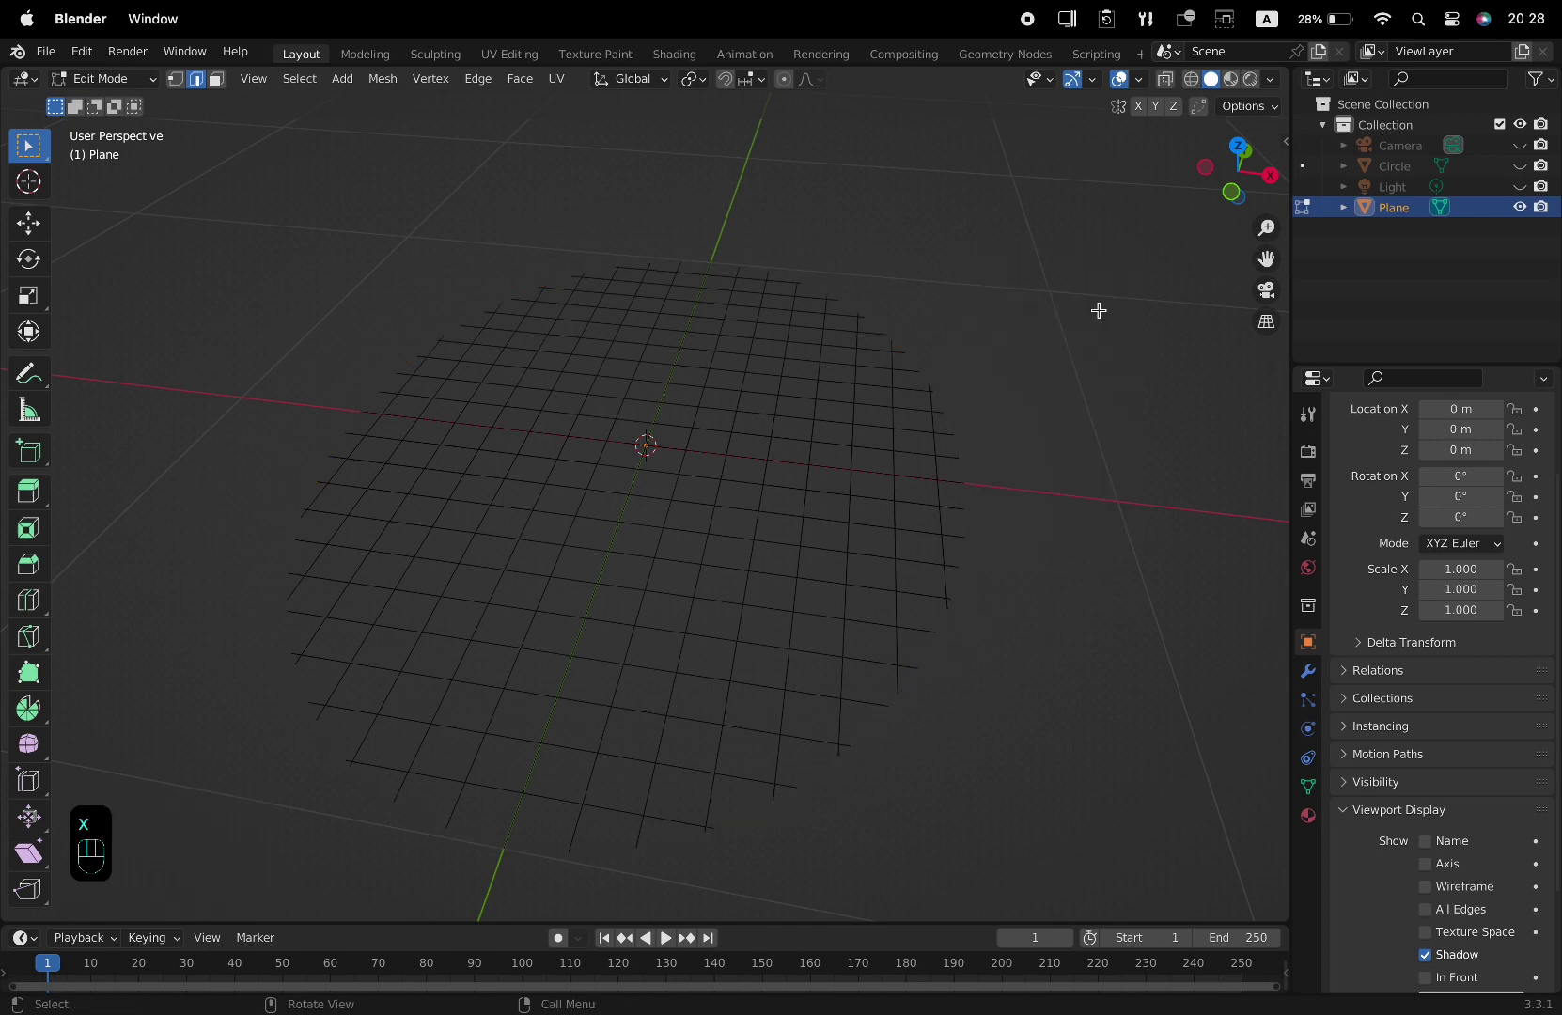
{"action": "key", "text": "Tab"}
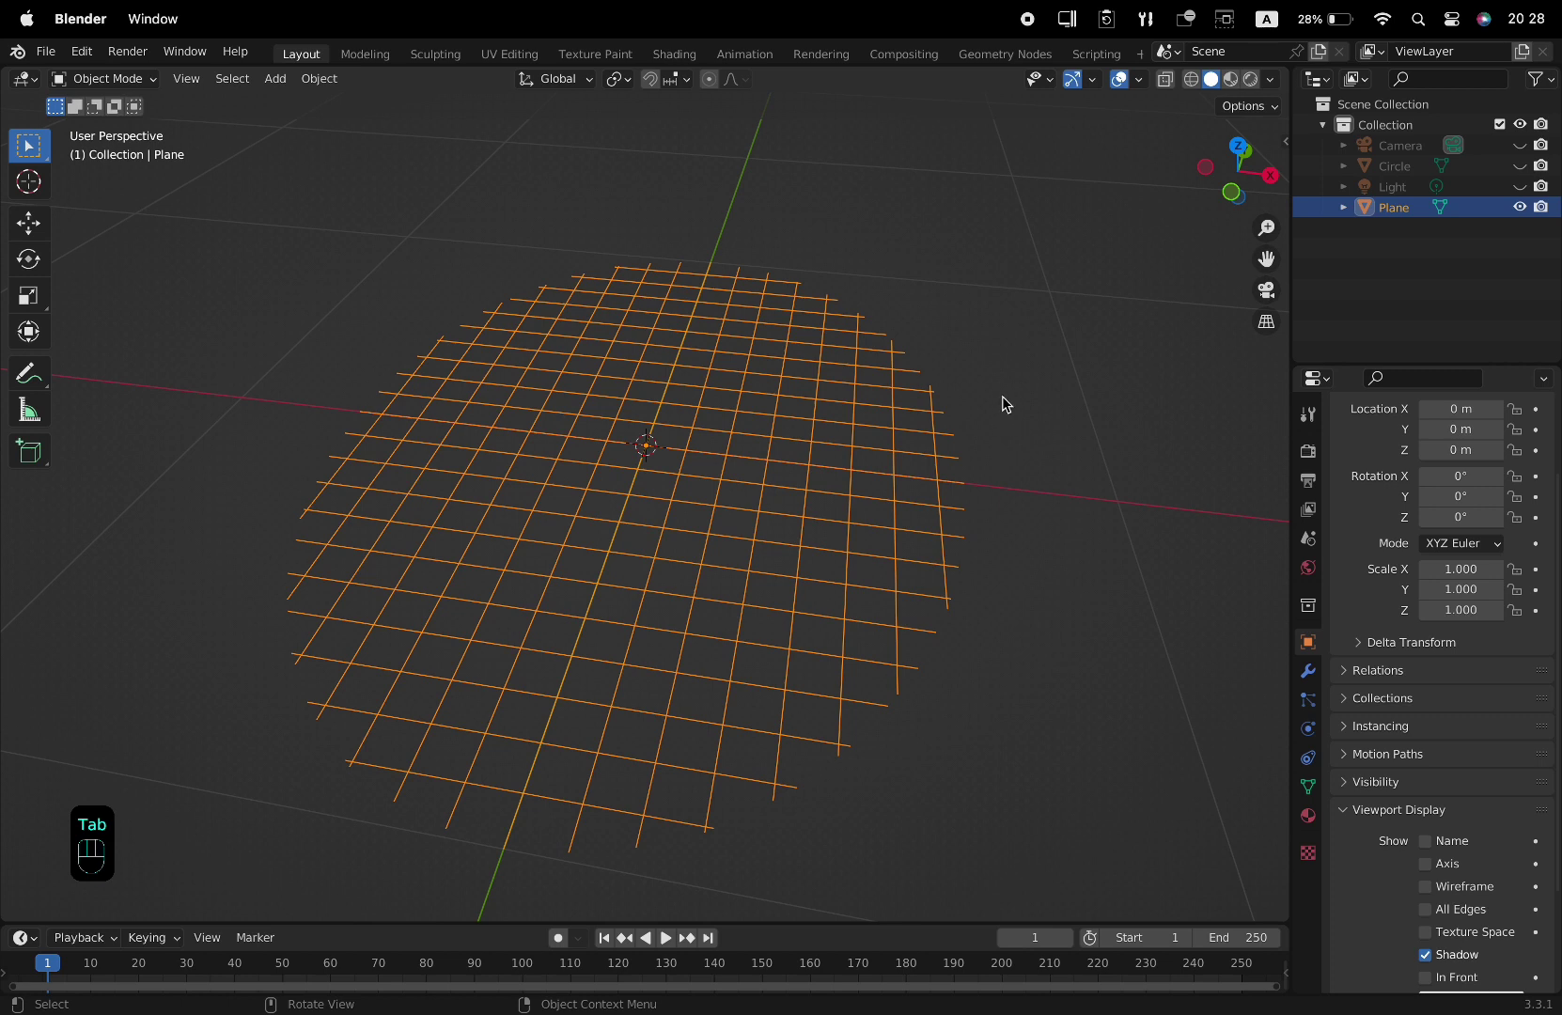
- Convert the remaining grid mesh to a curve object
{"action": "right_click", "coordinate": [879, 336]}
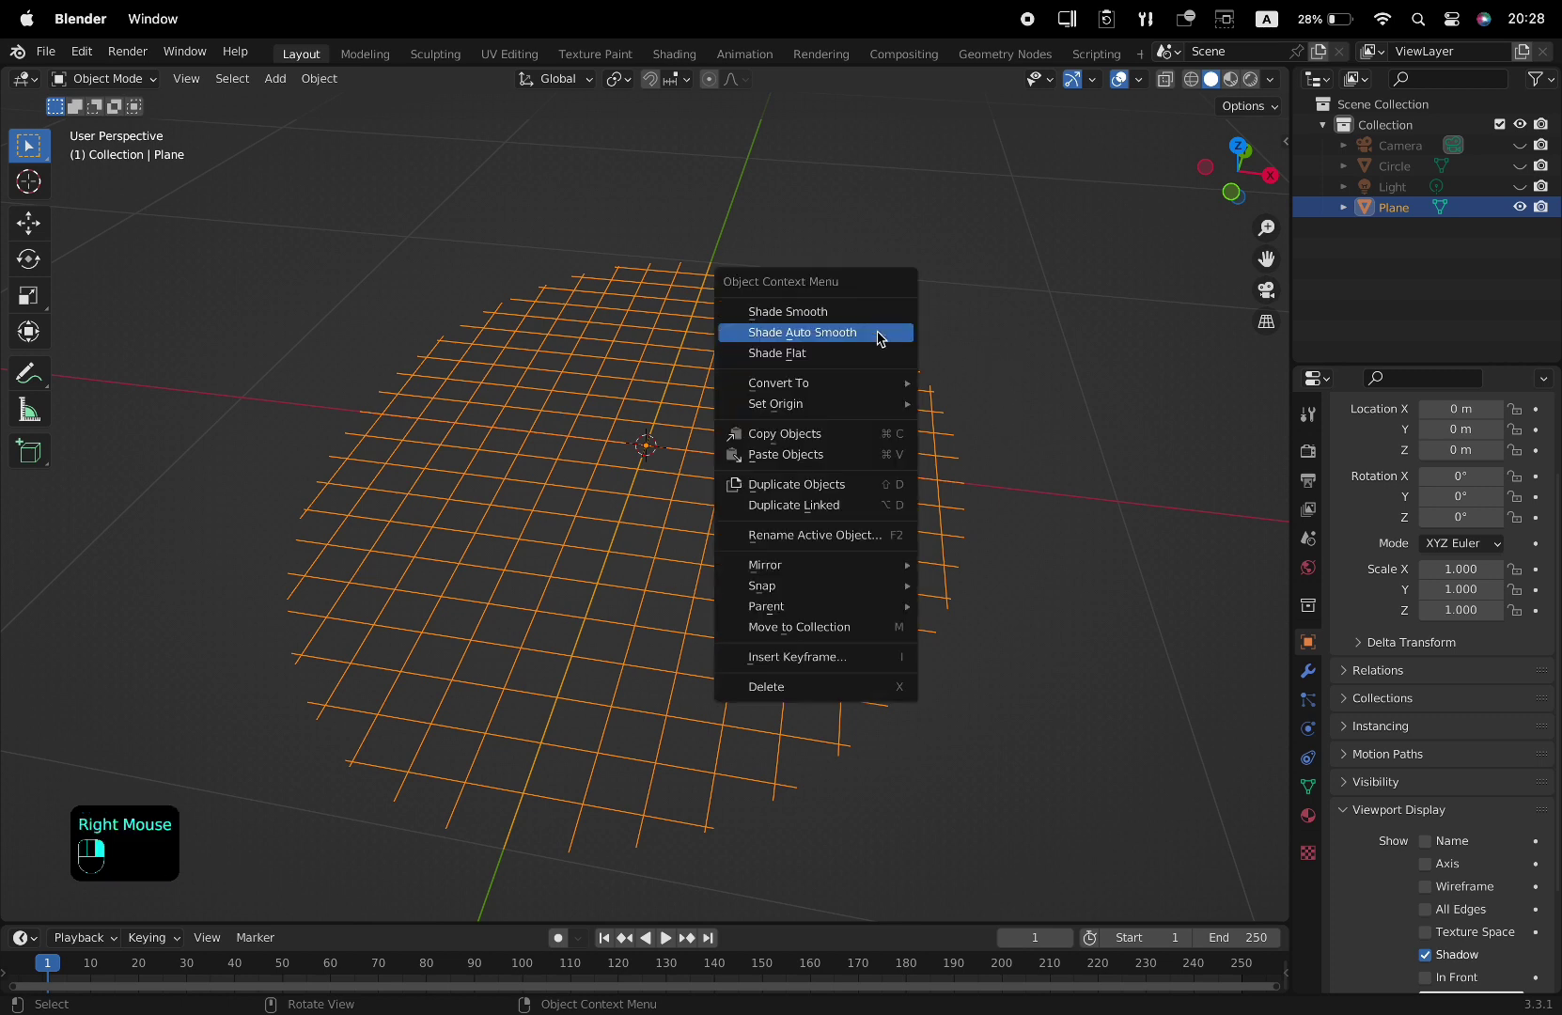
{"action": "mouse_move", "coordinate": [857, 385]}
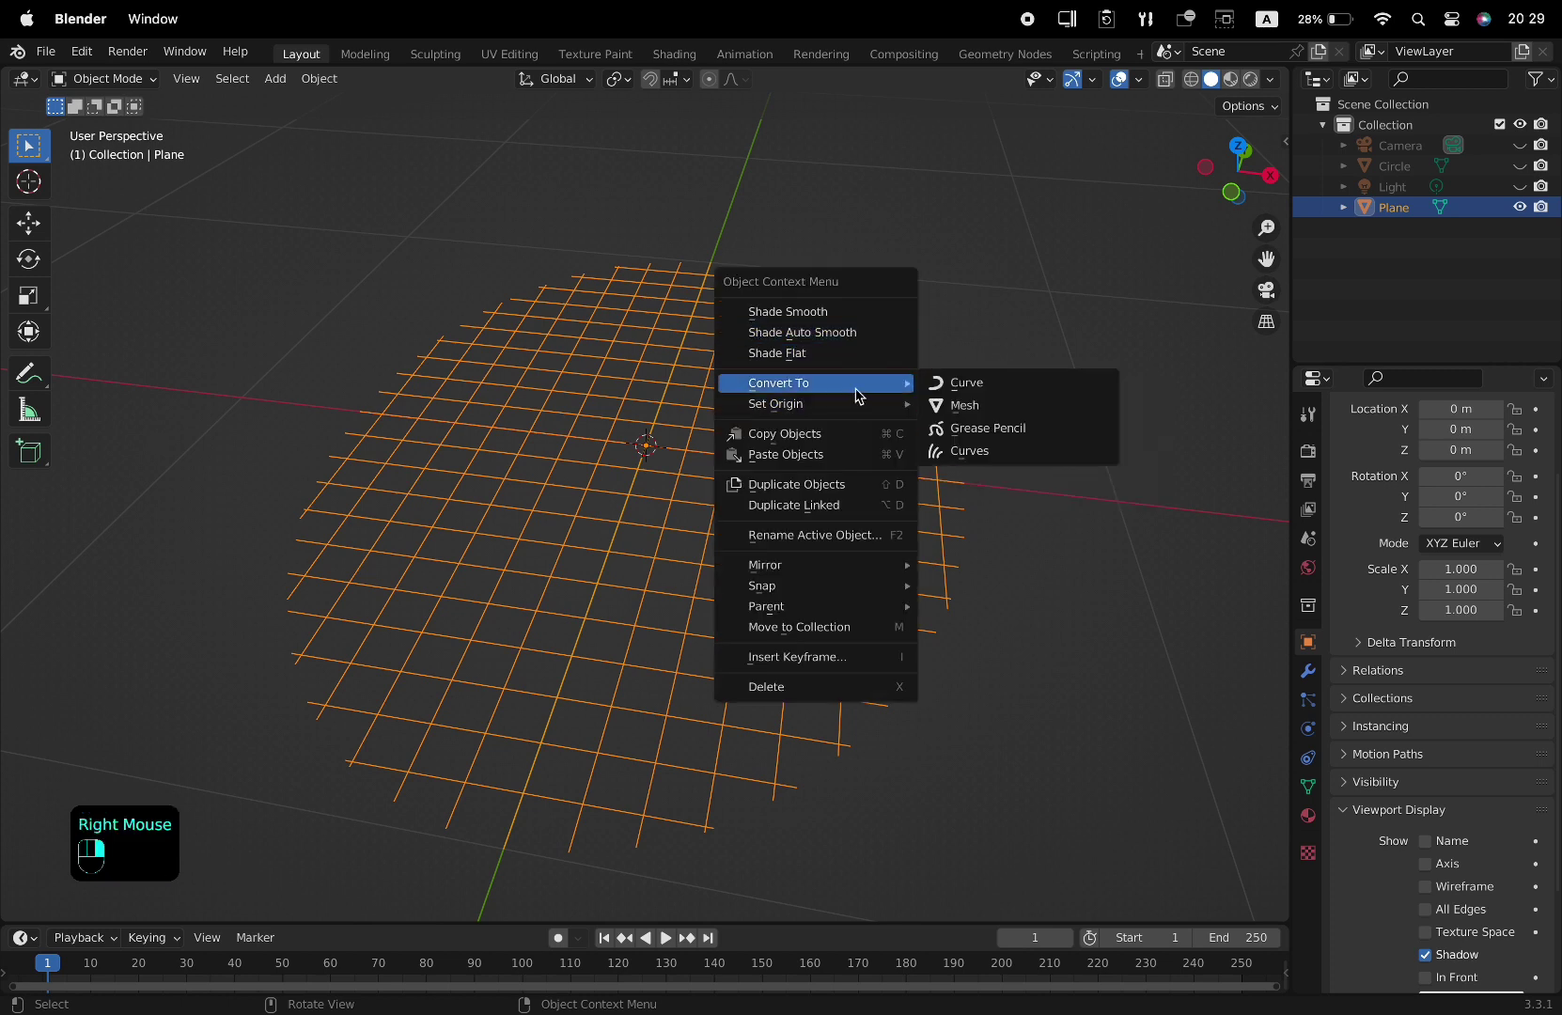
{"action": "left_click", "coordinate": [978, 393]}
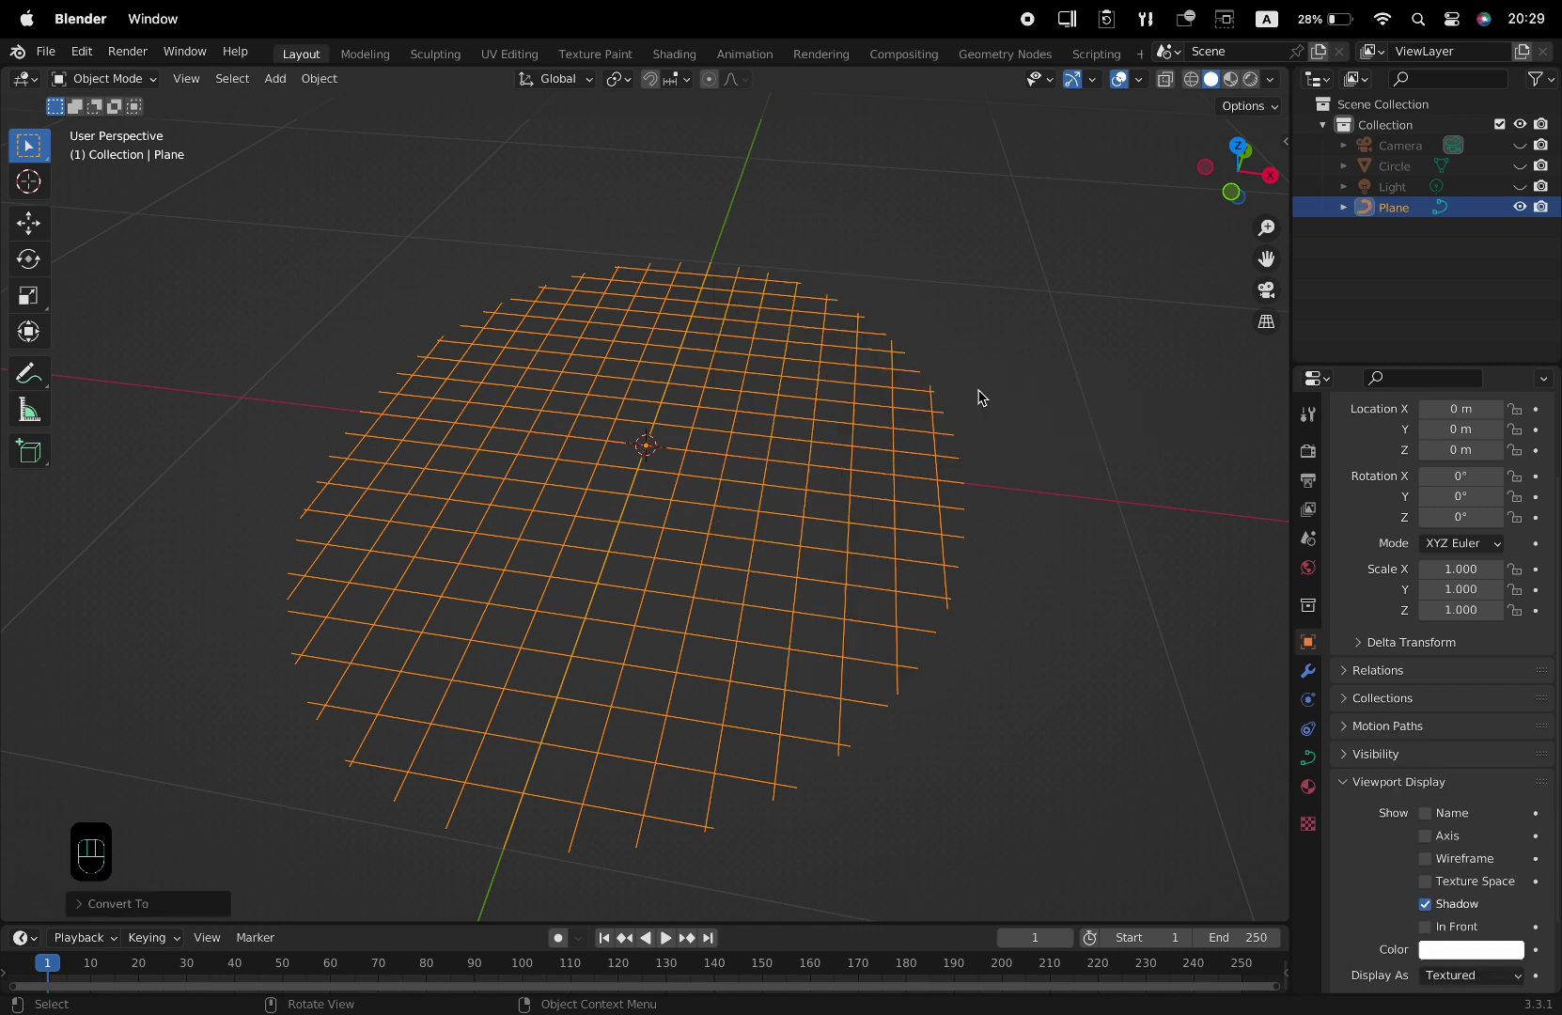
- Give the grid curve a round bevel with a depth of 0.003 m
{"action": "left_click", "coordinate": [1307, 757]}
{"action": "scroll", "coordinate": [1315, 754], "scroll_direction": "down", "scroll_amount": 3}
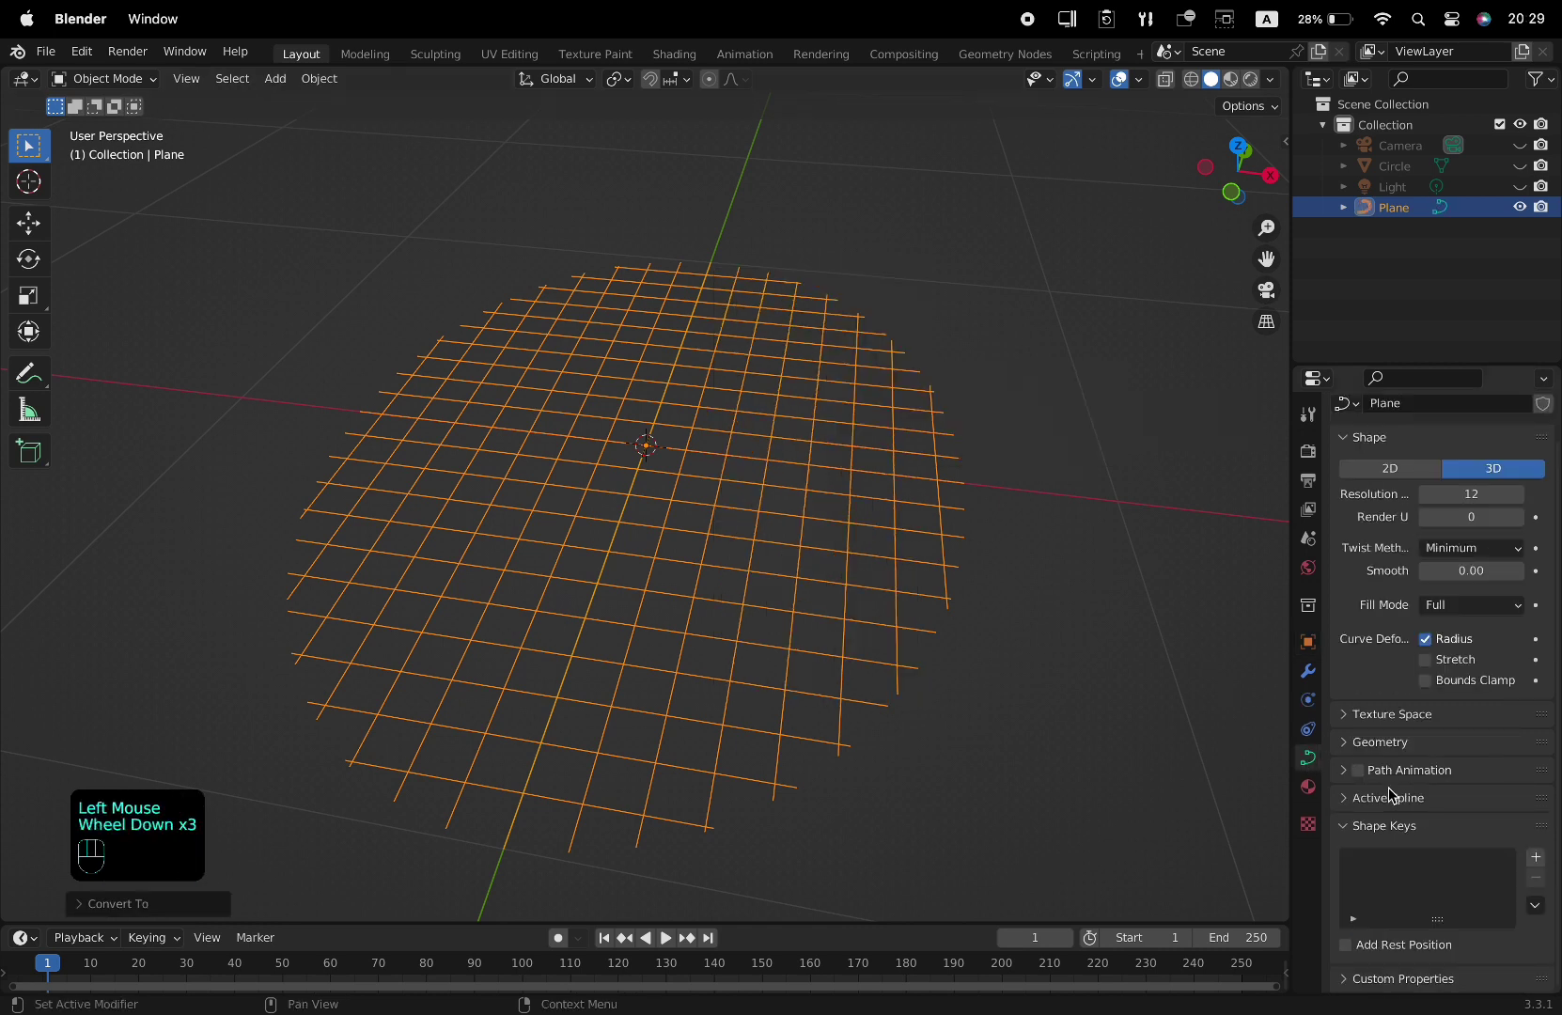
{"action": "scroll", "coordinate": [1390, 797], "scroll_direction": "down", "scroll_amount": 2}
{"action": "scroll", "coordinate": [1390, 797], "scroll_direction": "up", "scroll_amount": 2}
{"action": "scroll", "coordinate": [1396, 808], "scroll_direction": "down", "scroll_amount": 5}
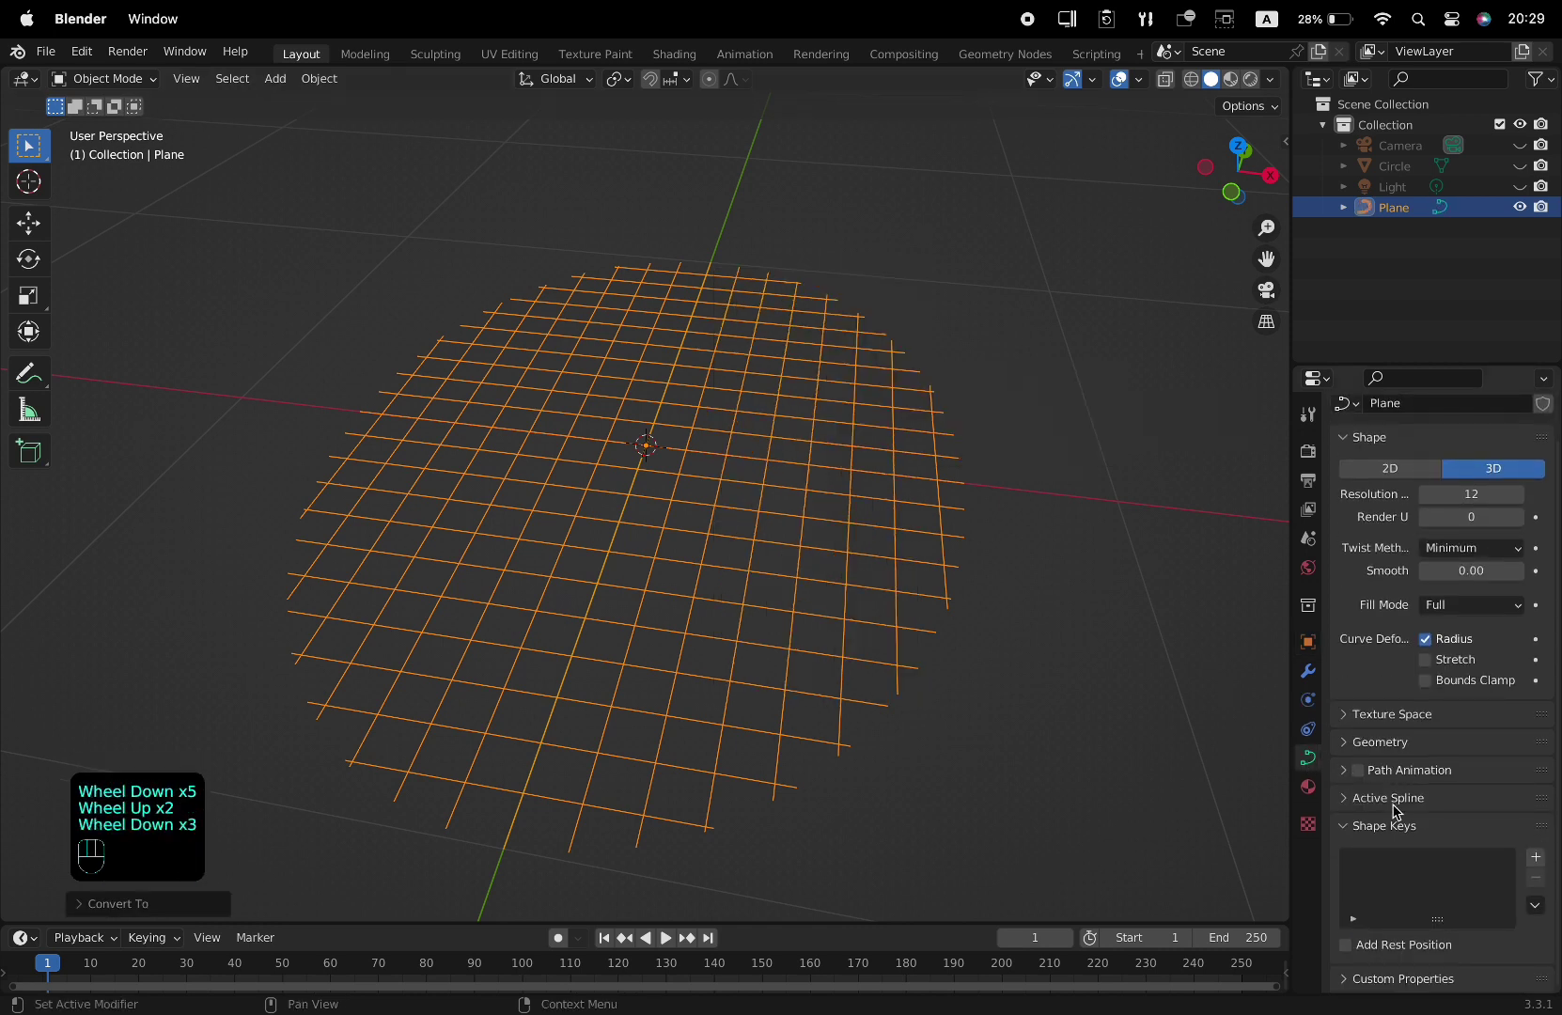
{"action": "left_click", "coordinate": [1346, 745]}
{"action": "scroll", "coordinate": [1405, 831], "scroll_direction": "down", "scroll_amount": 5}
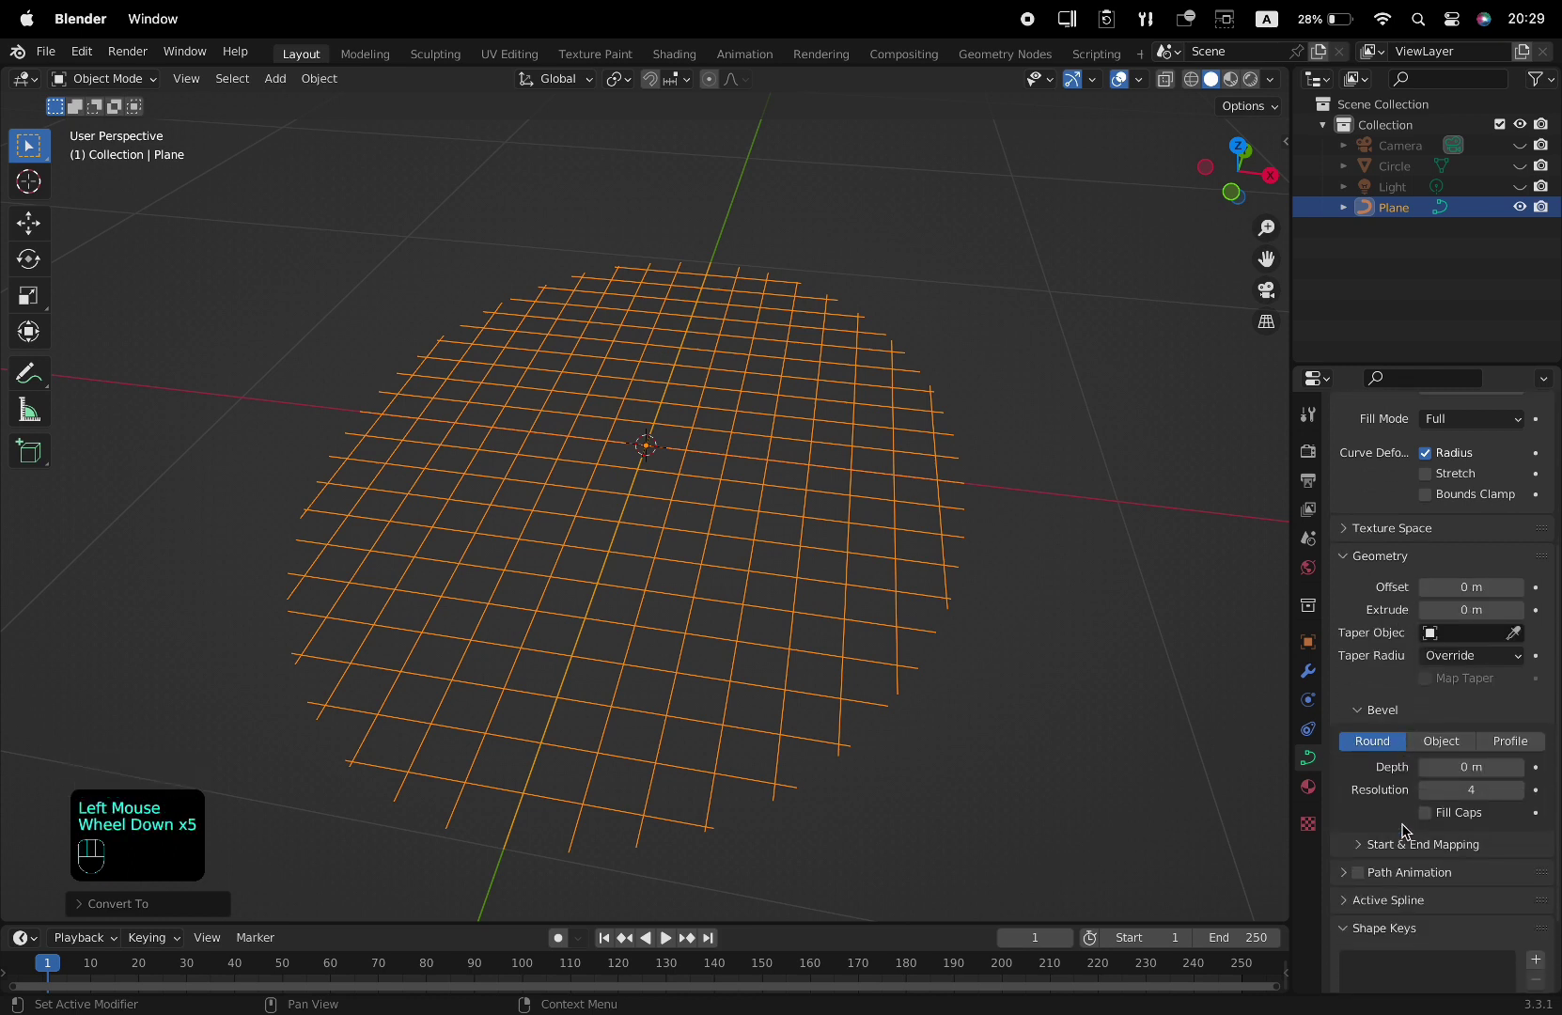
{"action": "scroll", "coordinate": [1405, 831], "scroll_direction": "down", "scroll_amount": 2}
{"action": "left_click", "coordinate": [1471, 706]}
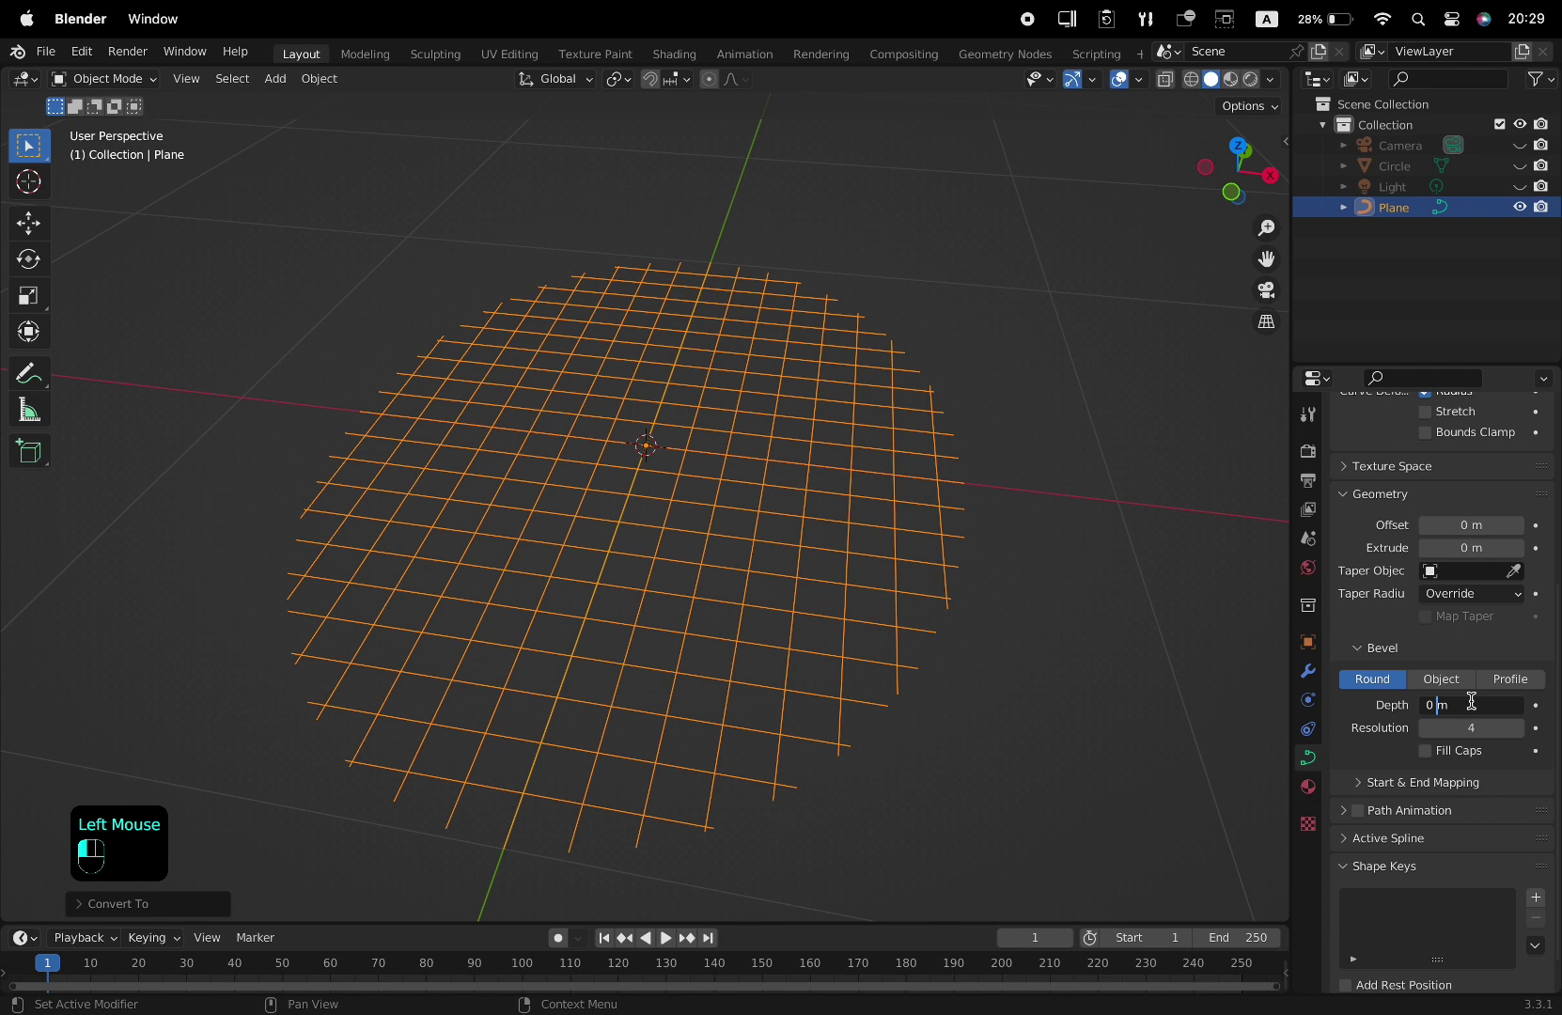
{"action": "key", "text": "Left"}
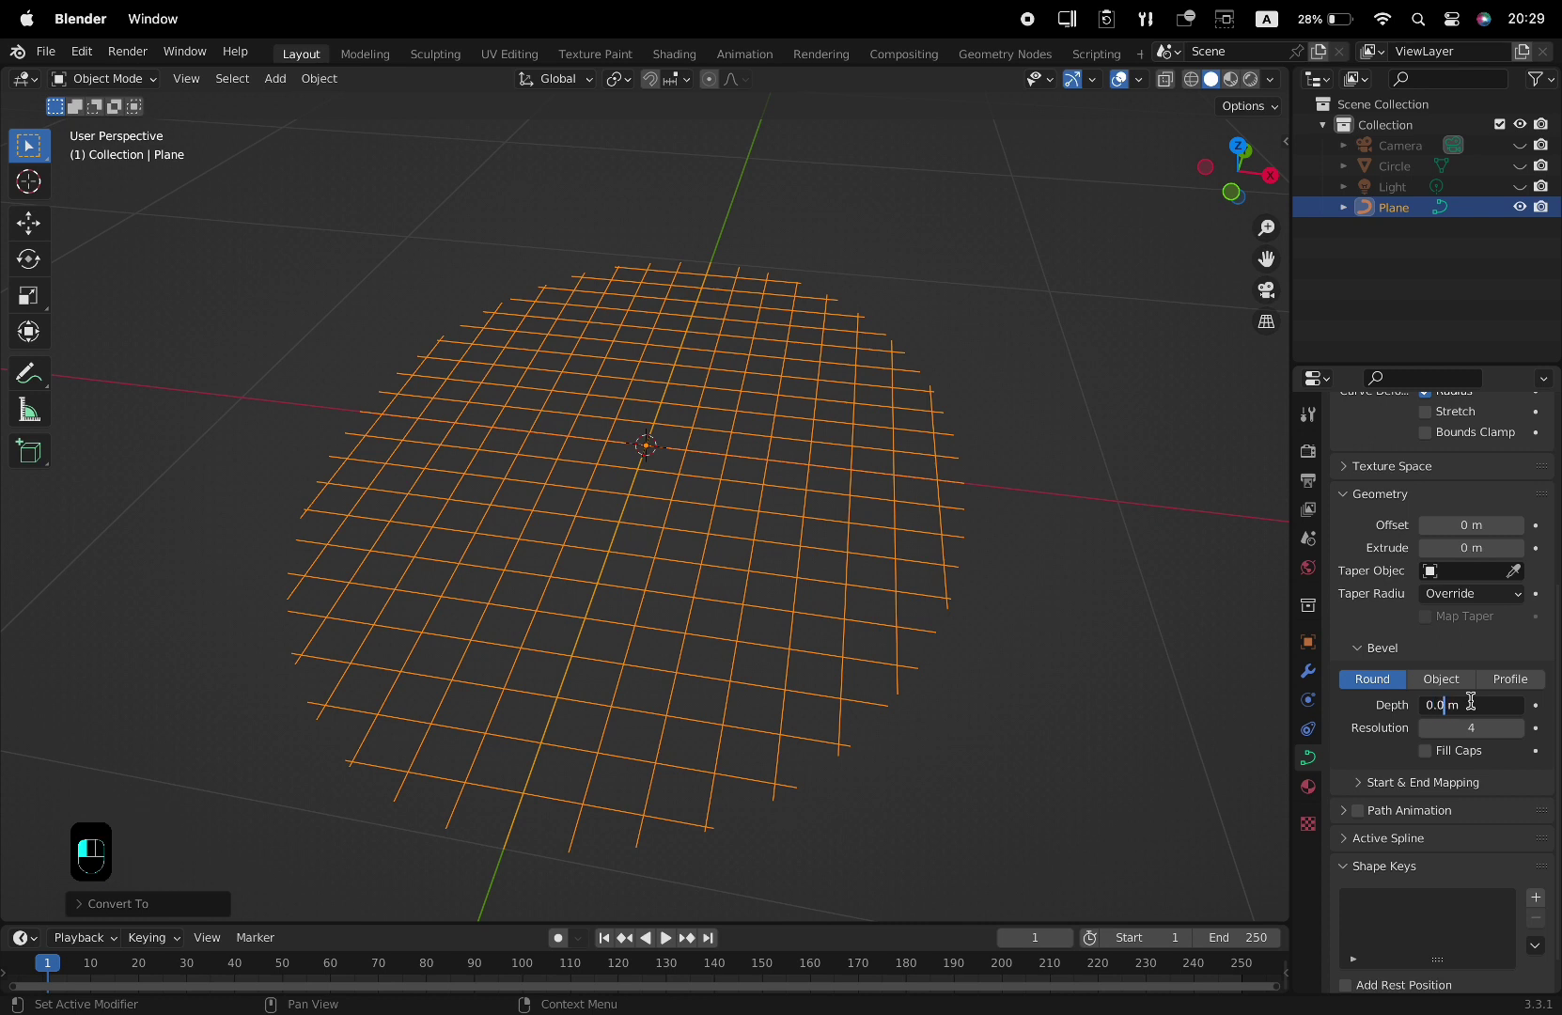
{"action": "key", "text": "Return"}
- Set the grid curve's bevel depth to 0.004 m and deselect the curve
{"action": "middle_click_drag", "start_coordinate": [949, 620], "coordinate": [907, 639]}
{"action": "scroll", "coordinate": [921, 615], "scroll_direction": "up", "scroll_amount": 2}
{"action": "left_click", "coordinate": [1462, 704]}
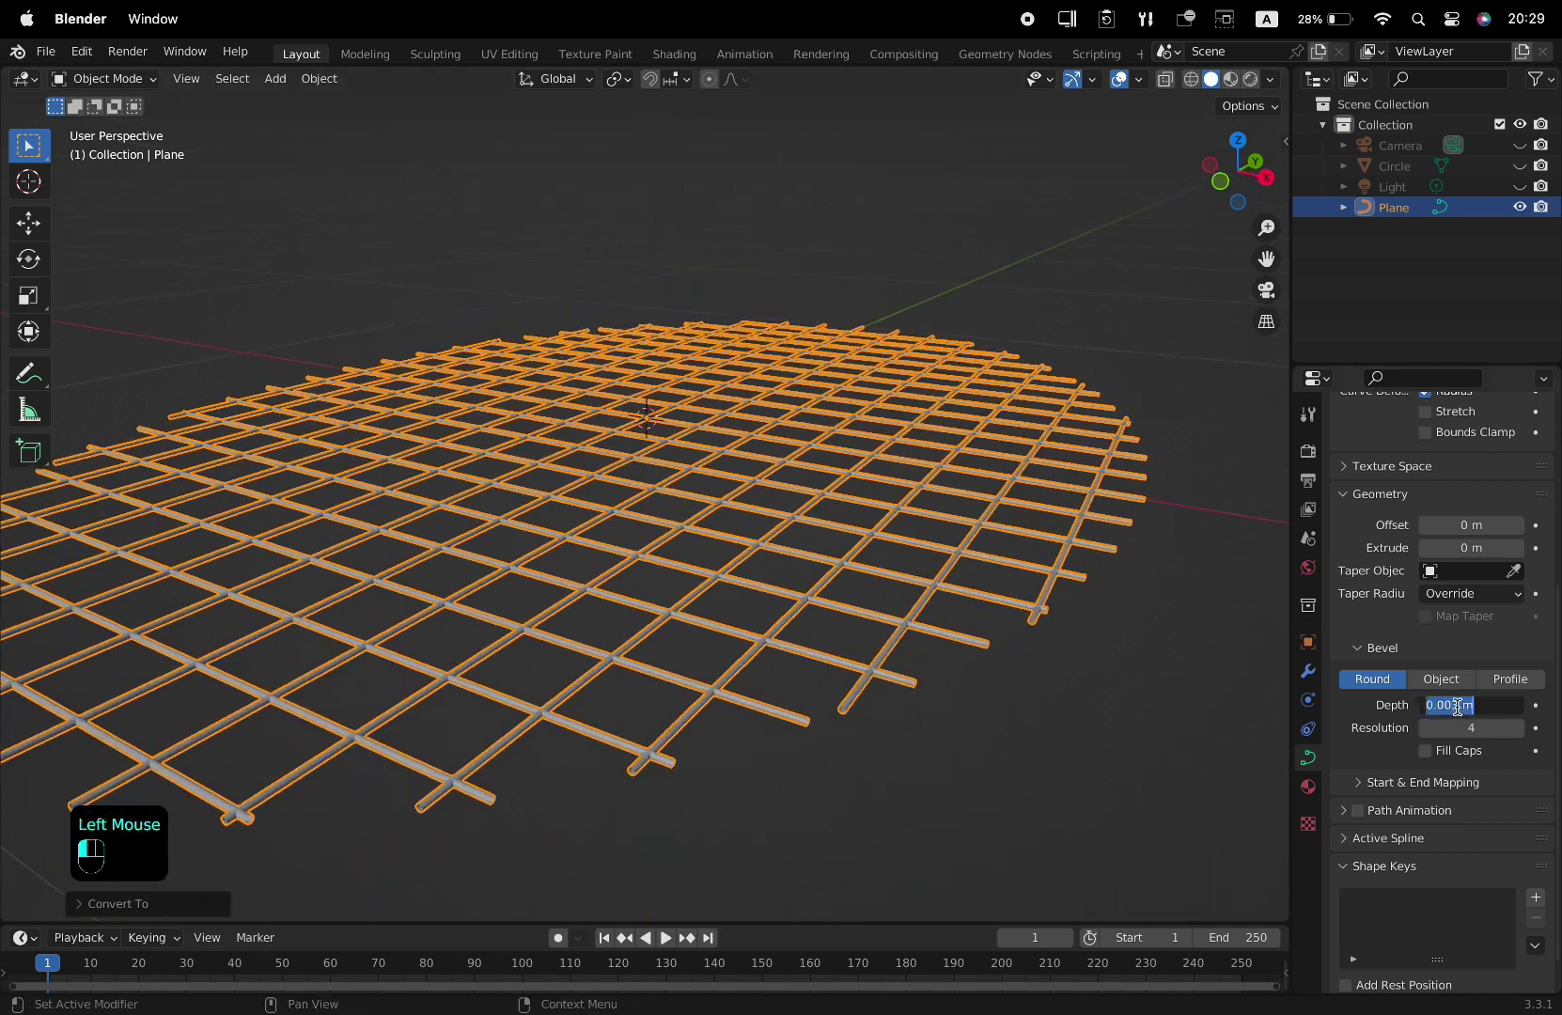
{"action": "key", "text": "BackSpace"}
{"action": "type", "text": "4"}
{"action": "key", "text": "Return"}
{"action": "left_click", "coordinate": [902, 601]}
{"action": "middle_click_drag", "start_coordinate": [902, 602], "coordinate": [900, 593]}
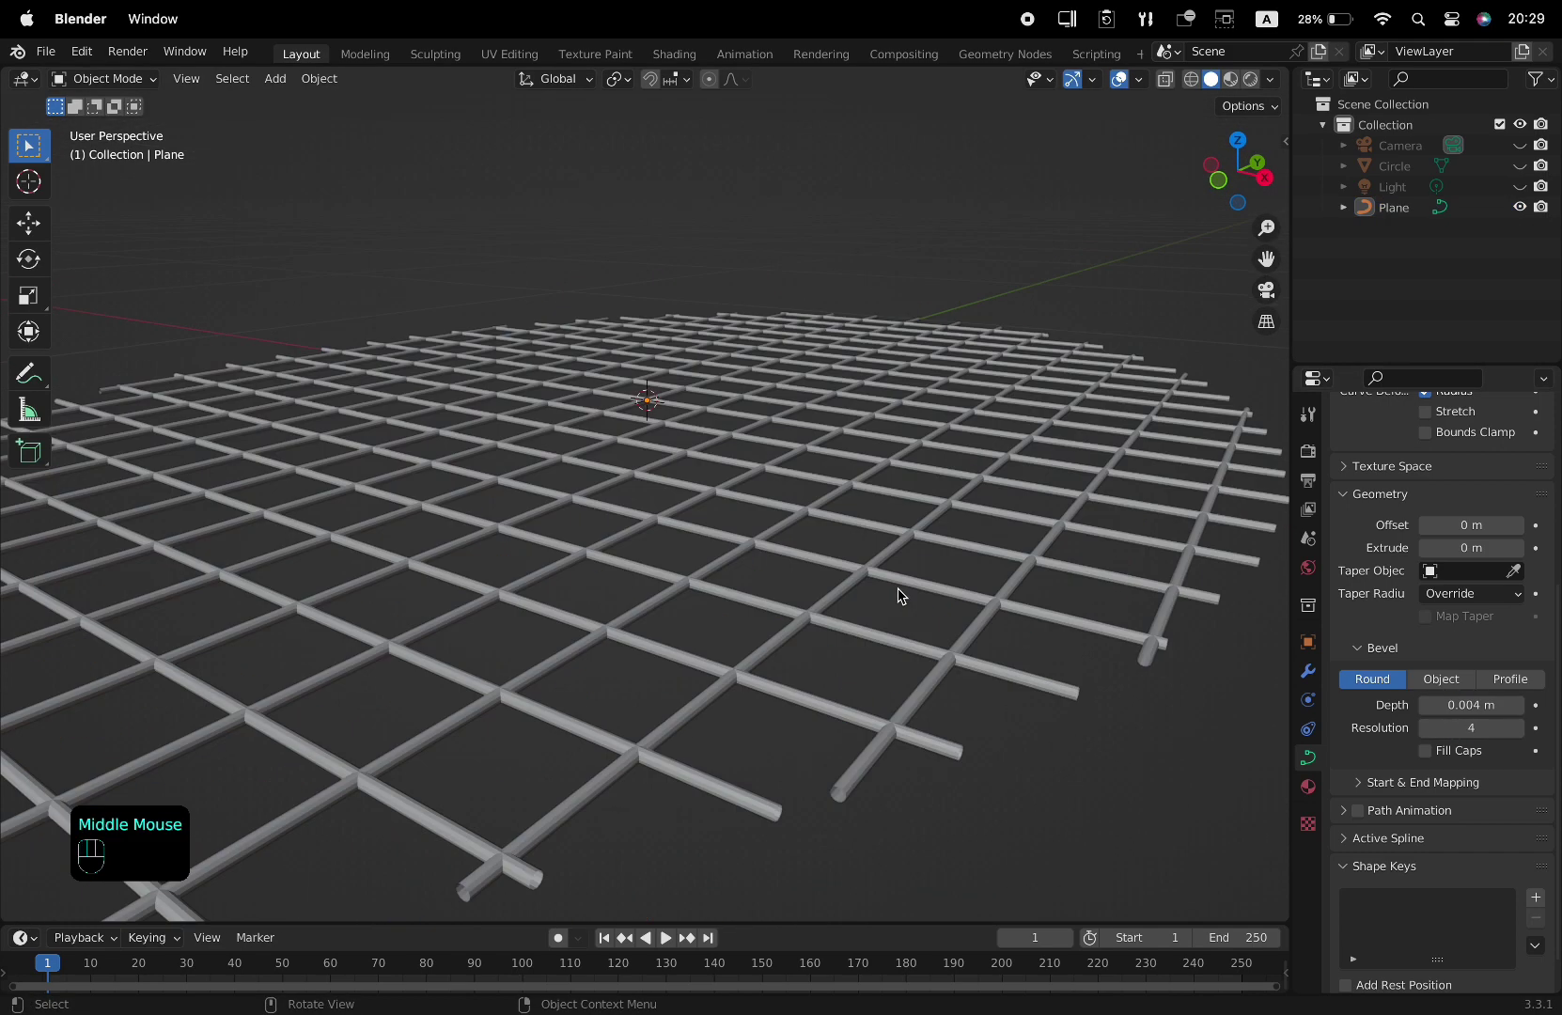
- Apply Shade Auto Smooth to the bevelled grid curve and deselect it
{"action": "left_click", "coordinate": [913, 567]}
{"action": "right_click", "coordinate": [1012, 460]}
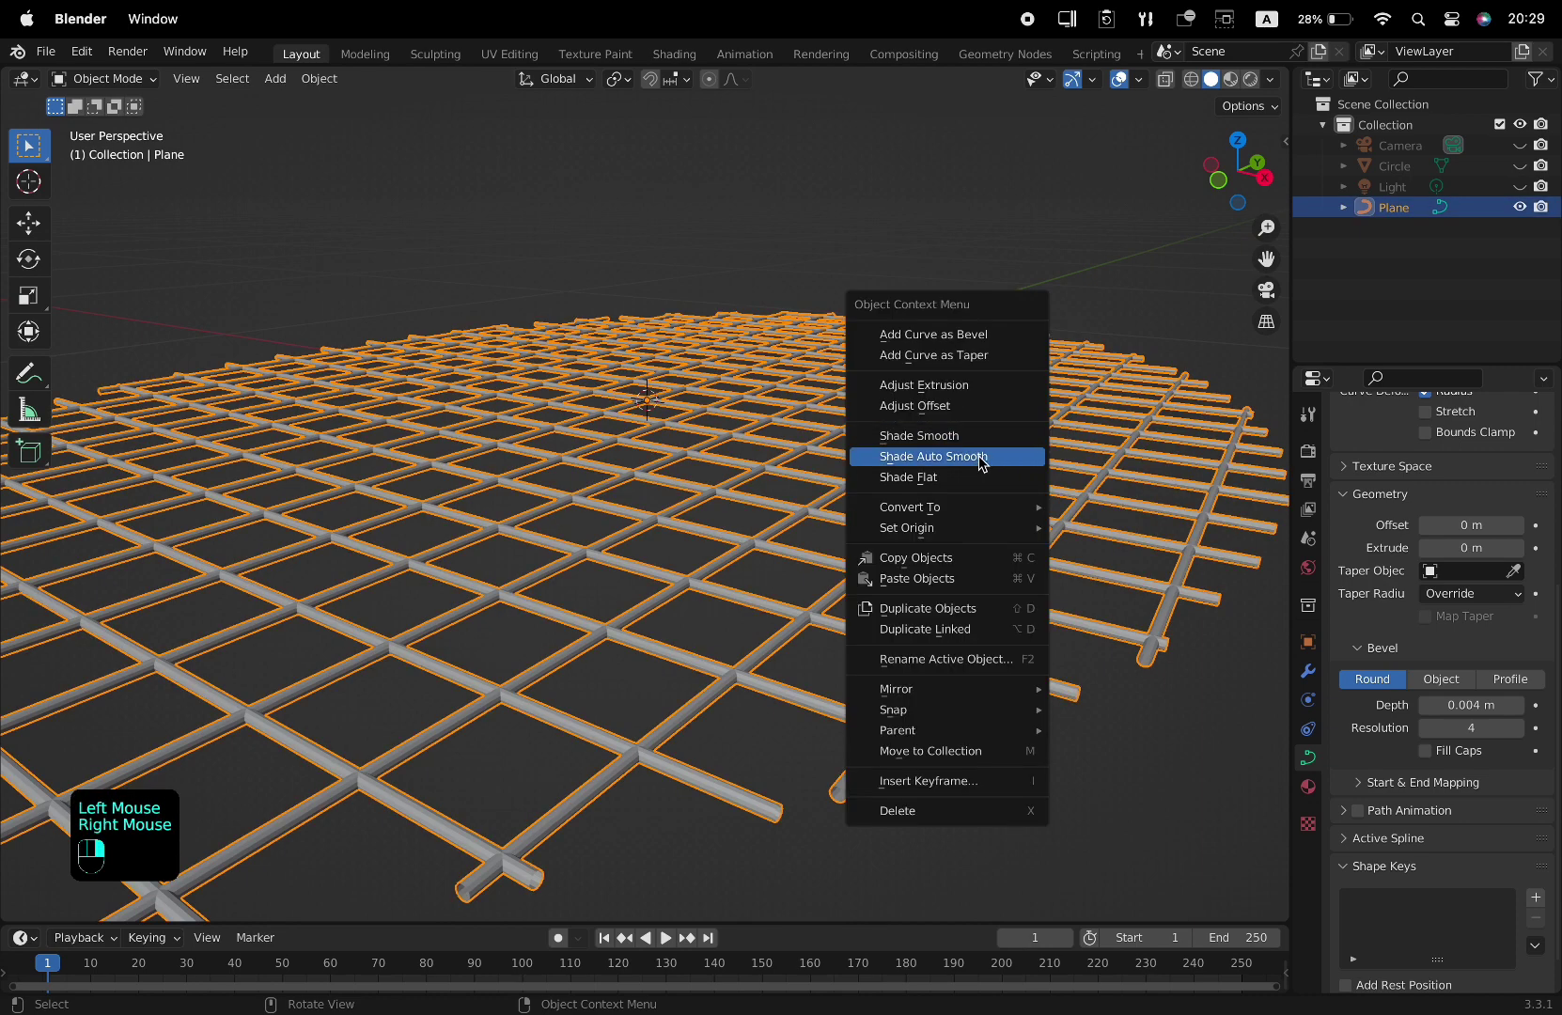
{"action": "left_click", "coordinate": [1012, 458]}
{"action": "scroll", "coordinate": [904, 630], "scroll_direction": "up", "scroll_amount": 1}
{"action": "middle_click_drag", "start_coordinate": [903, 633], "coordinate": [867, 629]}
{"action": "scroll", "coordinate": [884, 617], "scroll_direction": "up", "scroll_amount": 1}
{"action": "scroll", "coordinate": [887, 618], "scroll_direction": "down", "scroll_amount": 2}
{"action": "left_click", "coordinate": [893, 617]}
{"action": "scroll", "coordinate": [898, 616], "scroll_direction": "down", "scroll_amount": 1}
{"action": "scroll", "coordinate": [927, 683], "scroll_direction": "down", "scroll_amount": 1}
{"action": "scroll", "coordinate": [872, 645], "scroll_direction": "down", "scroll_amount": 1}
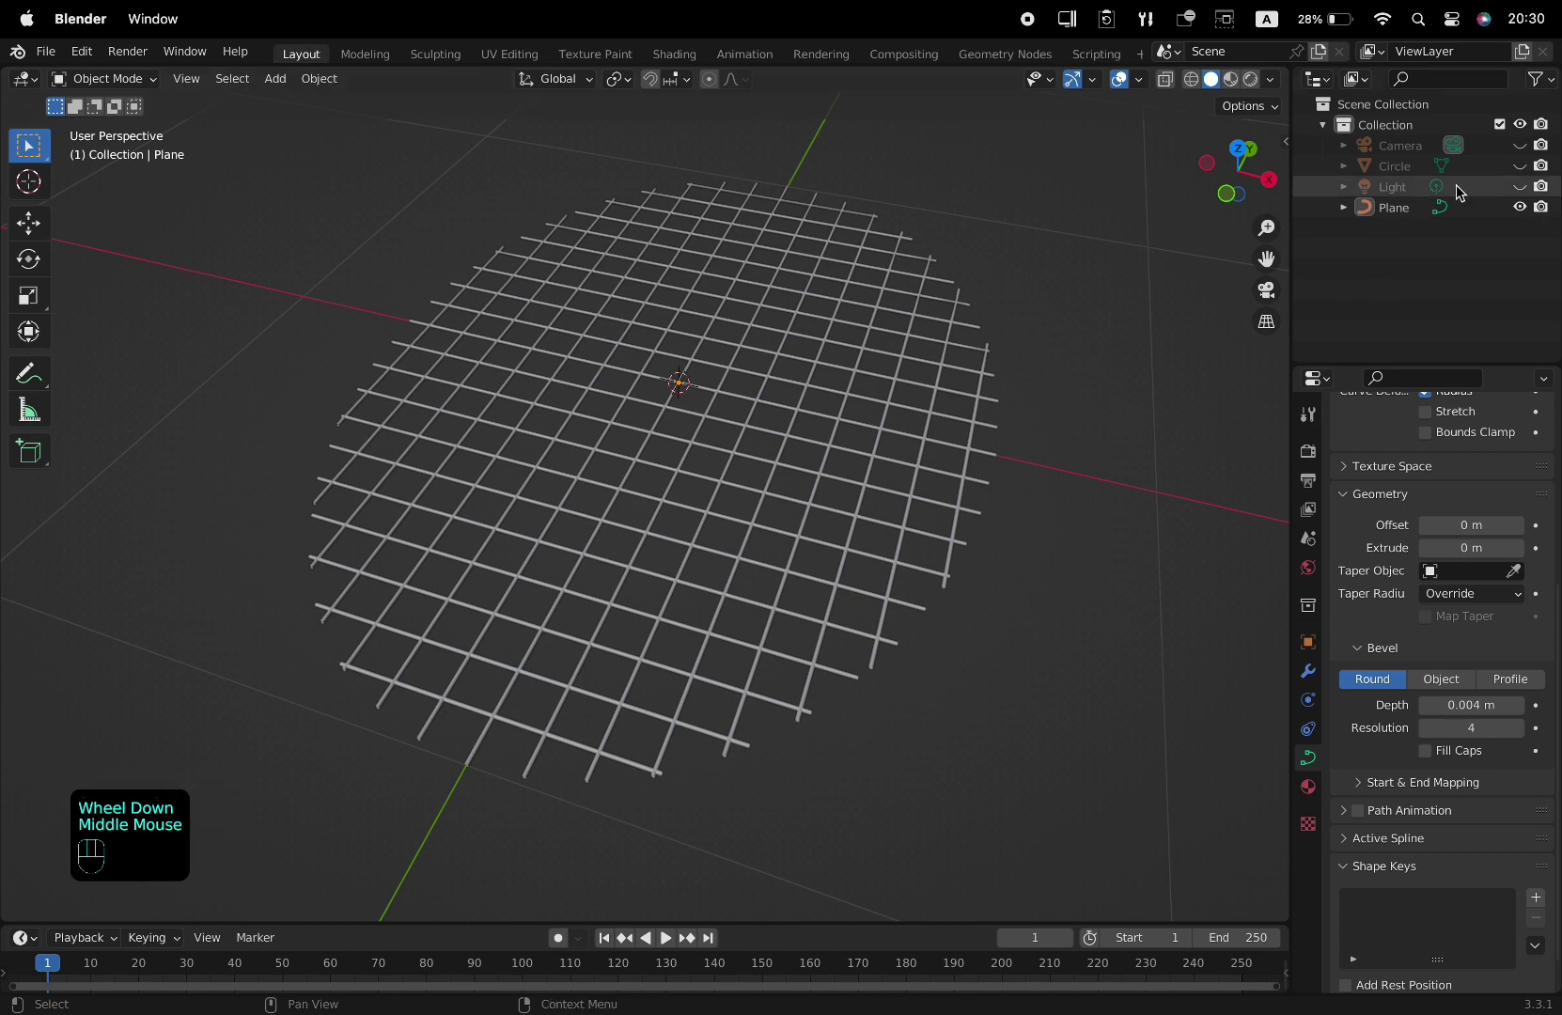
- Make the hidden circle object visible again and open it in Edit Mode
{"action": "left_click", "coordinate": [1520, 167]}
{"action": "middle_click_drag", "start_coordinate": [1007, 564], "coordinate": [1001, 523]}
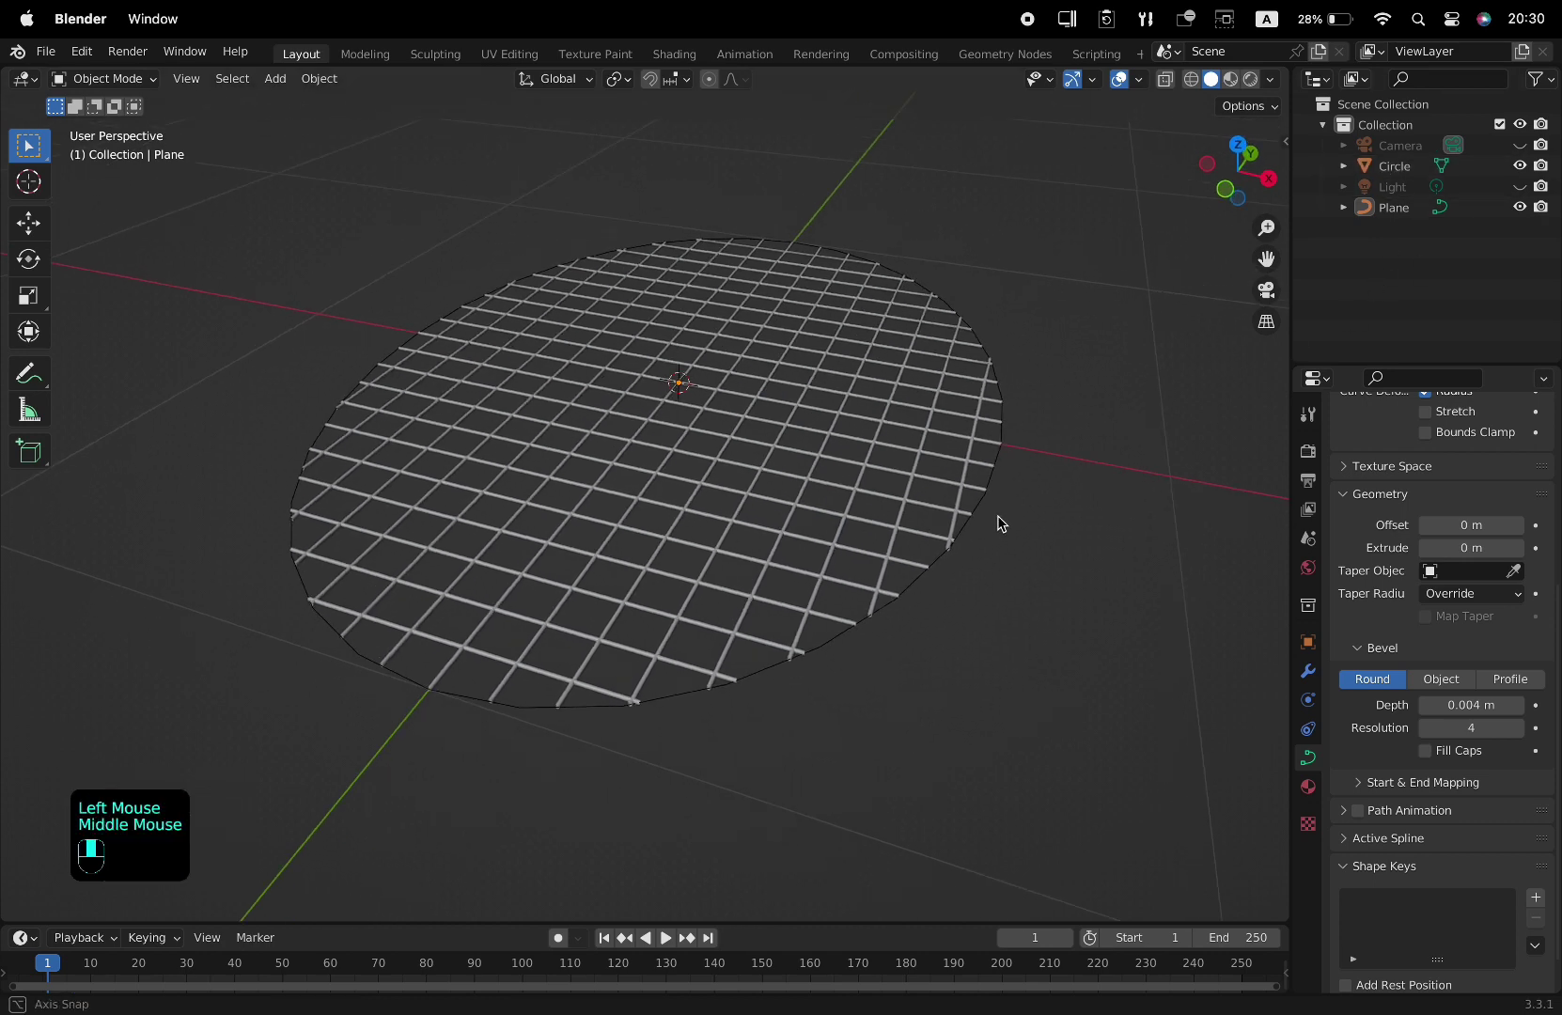
{"action": "left_click", "coordinate": [964, 534]}
{"action": "key", "text": "Tab"}
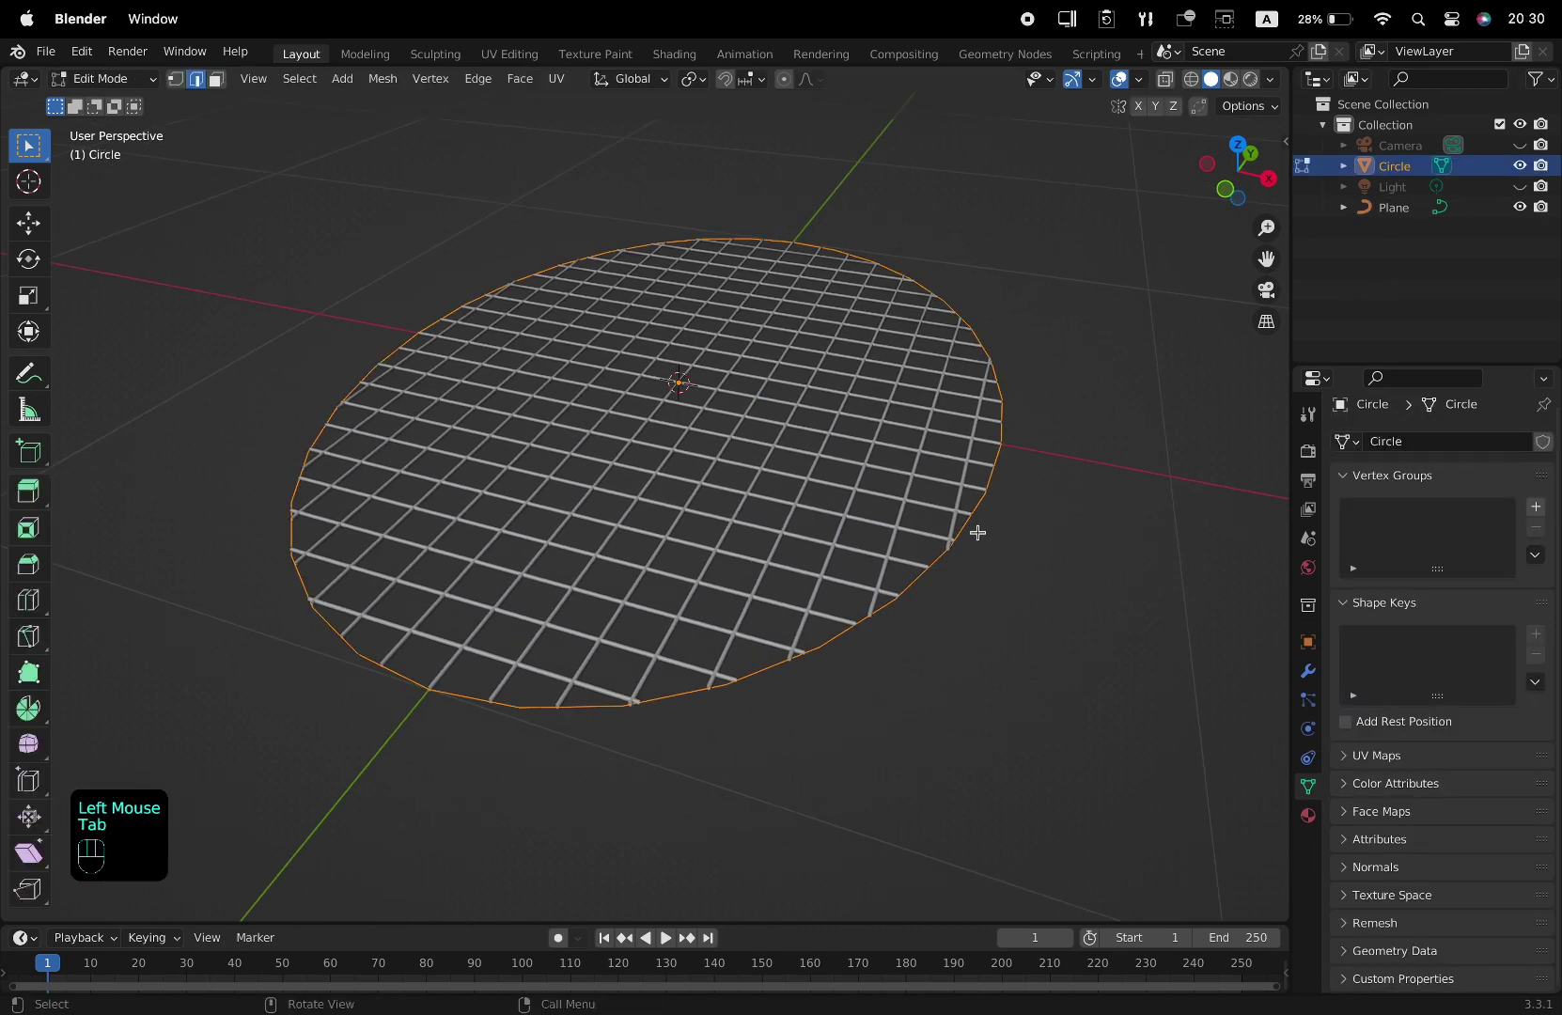
- Extrude the elliptical circle outline upward along Z by about 0.053 m
{"action": "middle_click_drag", "start_coordinate": [992, 546], "coordinate": [997, 524]}
{"action": "key", "text": "e"}
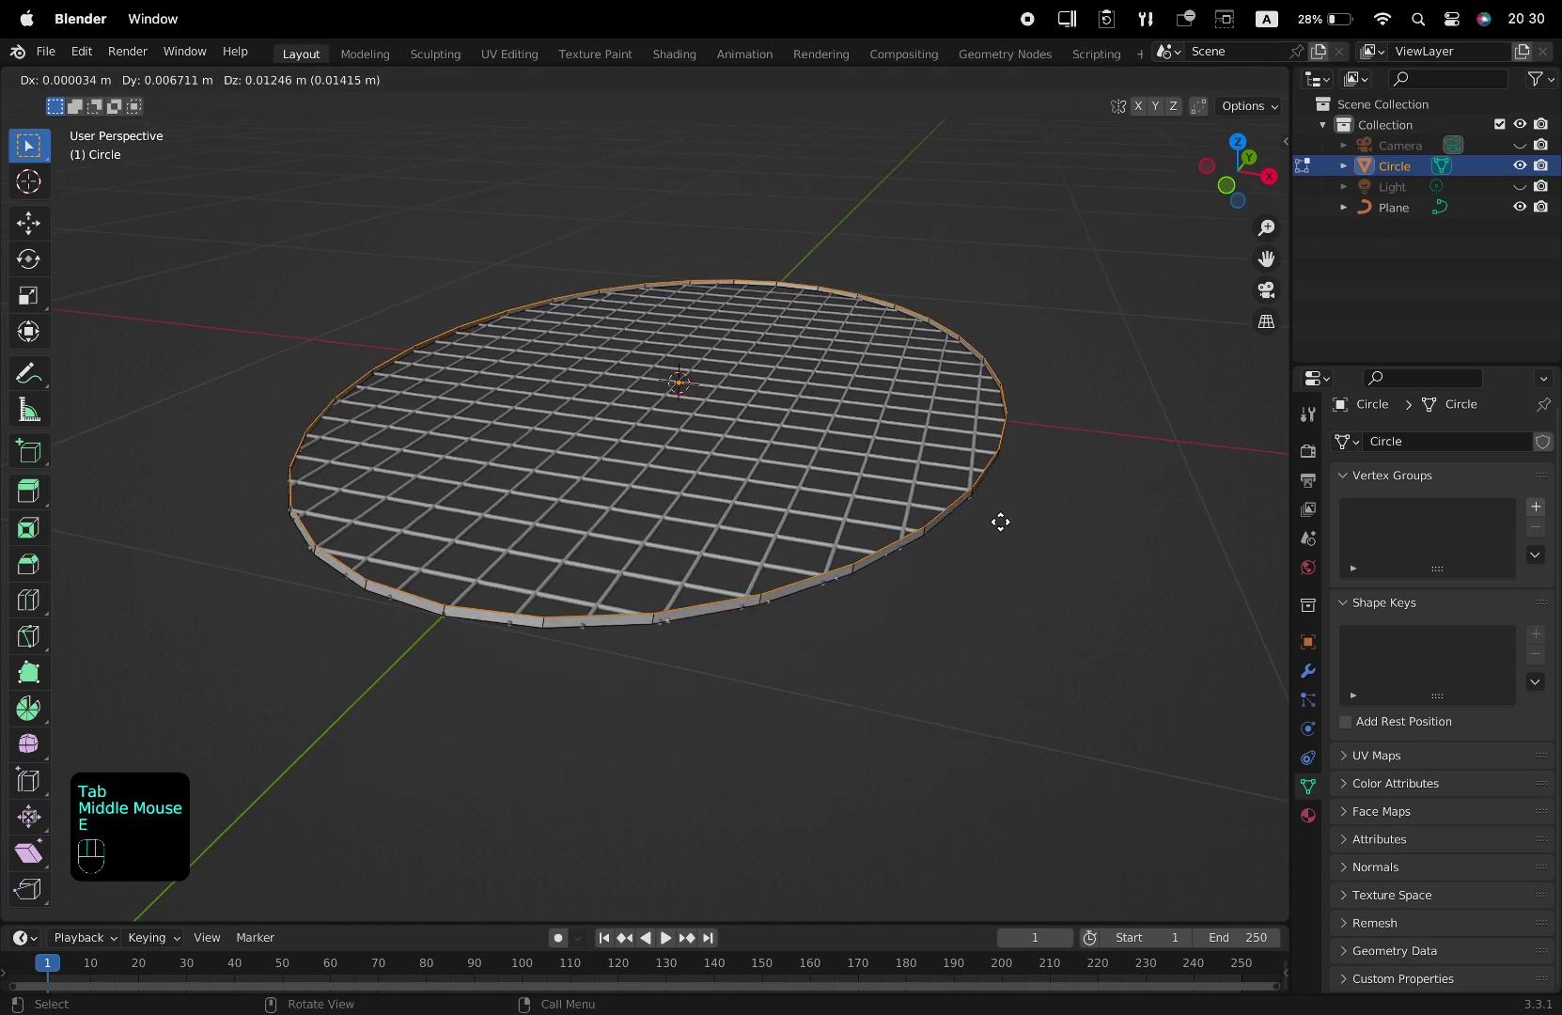
{"action": "key", "text": "z"}
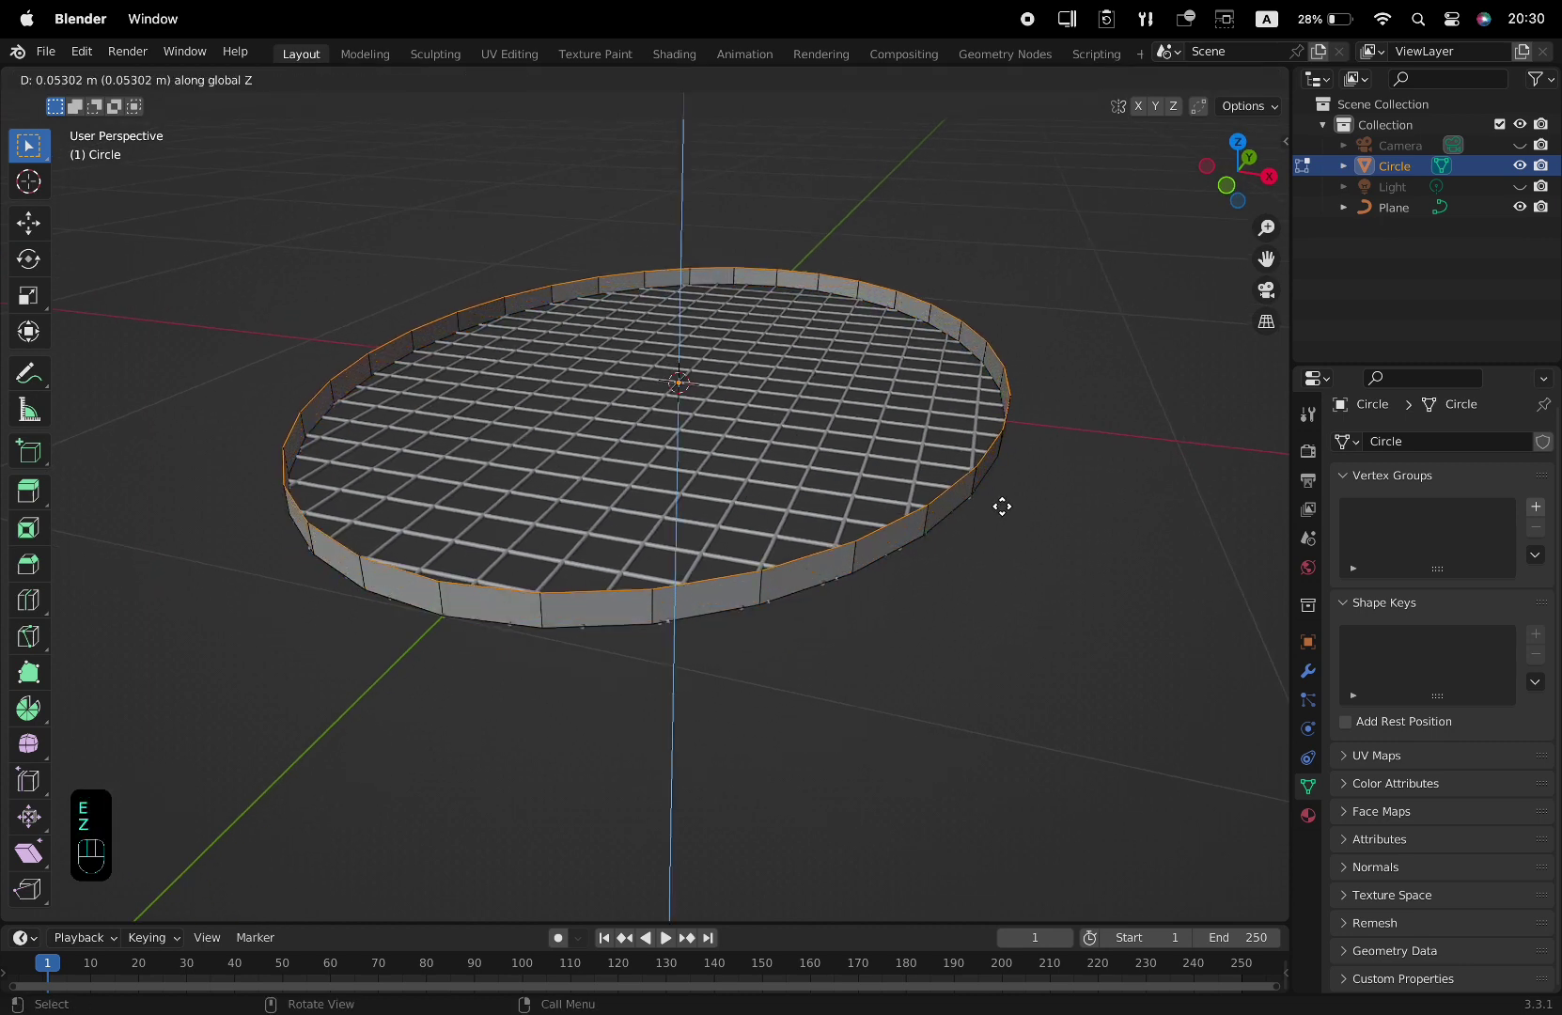
{"action": "left_click", "coordinate": [1002, 506]}
{"action": "middle_click_drag", "start_coordinate": [1000, 509], "coordinate": [995, 500]}
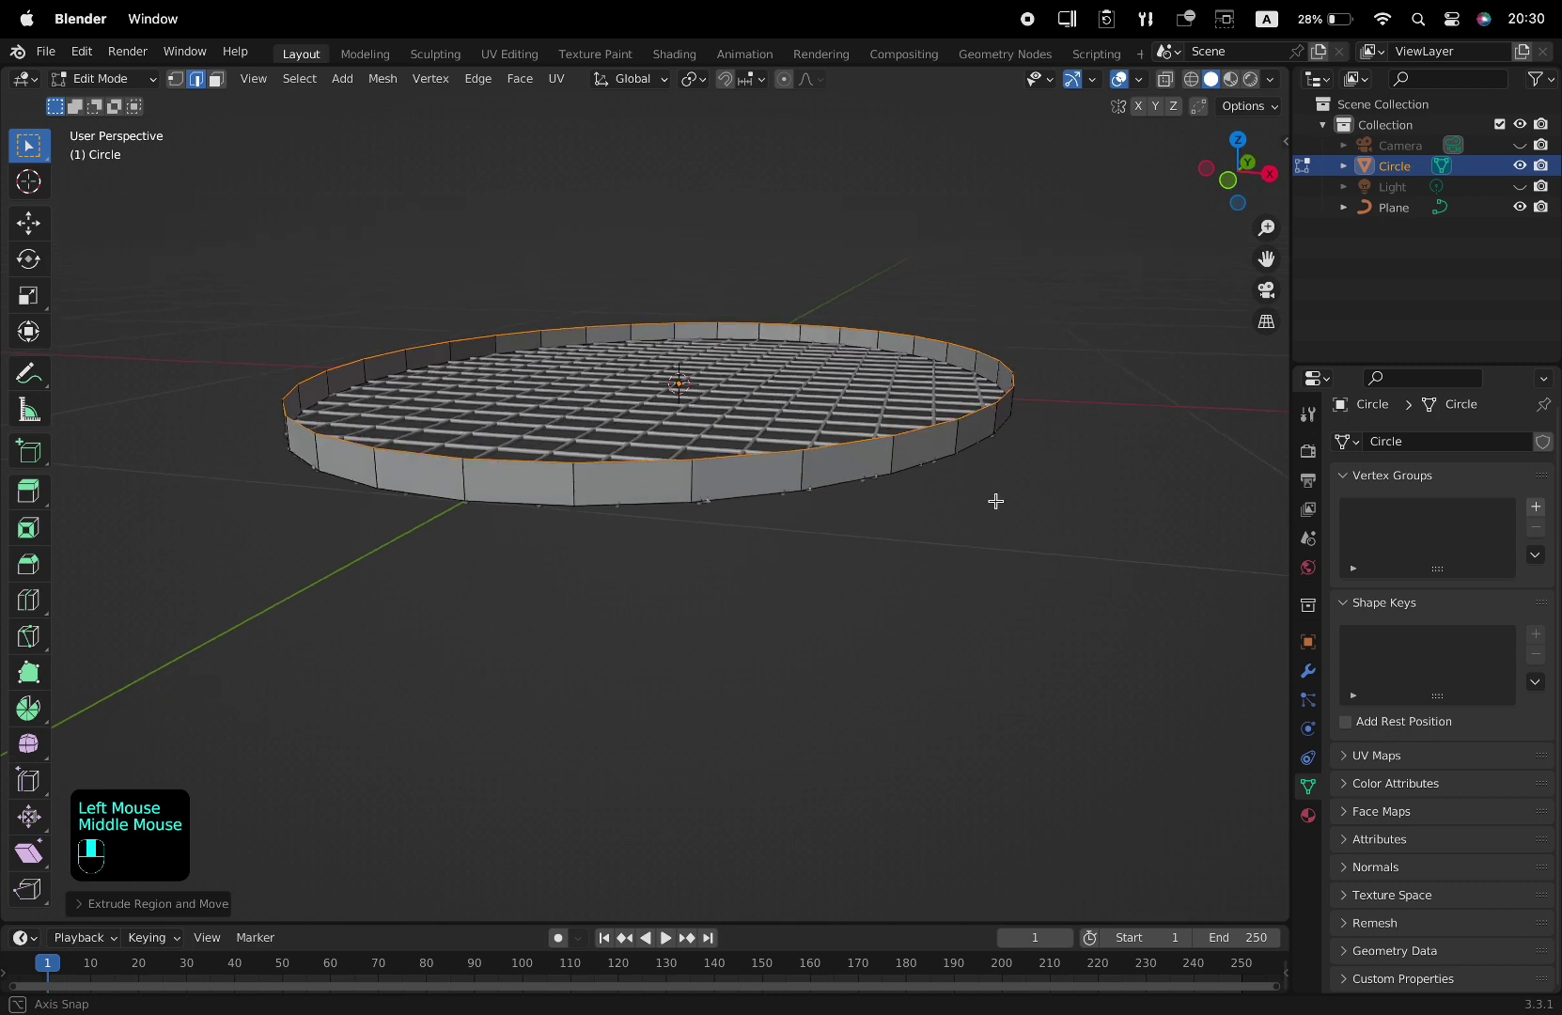
- Select the full face loop of the frame band and extrude it outward along its normals by about 0.04 m
{"action": "key", "text": "3"}
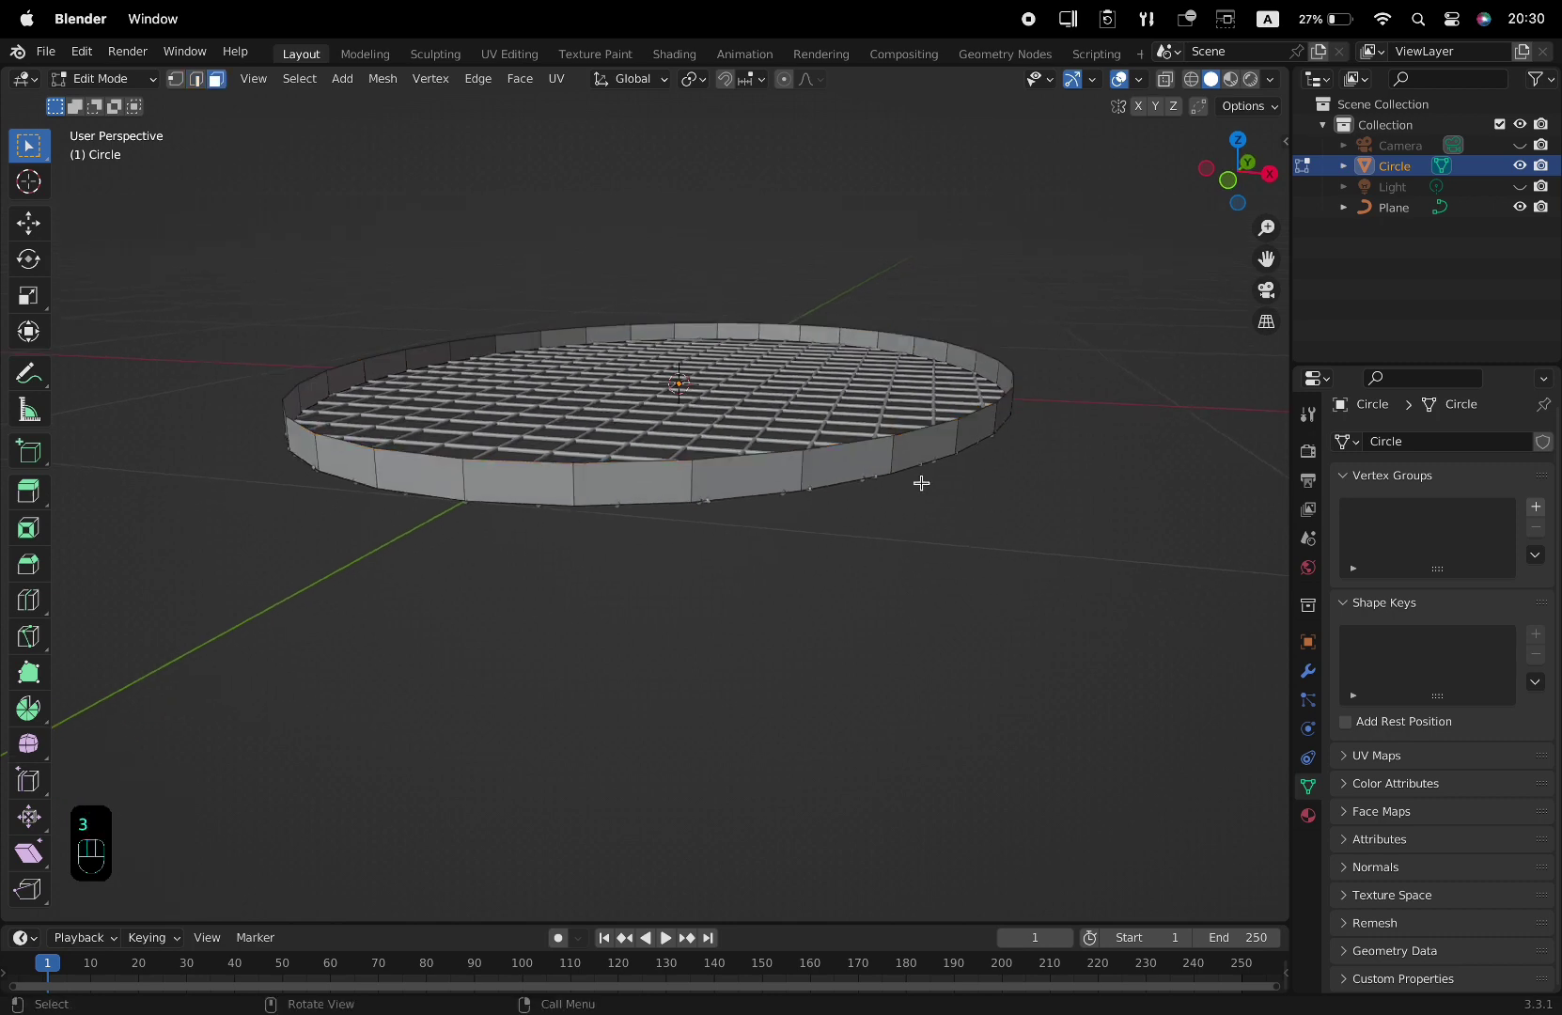
{"action": "left_click", "coordinate": [890, 459], "text": "alt"}
{"action": "middle_click_drag", "start_coordinate": [891, 460], "coordinate": [929, 507]}
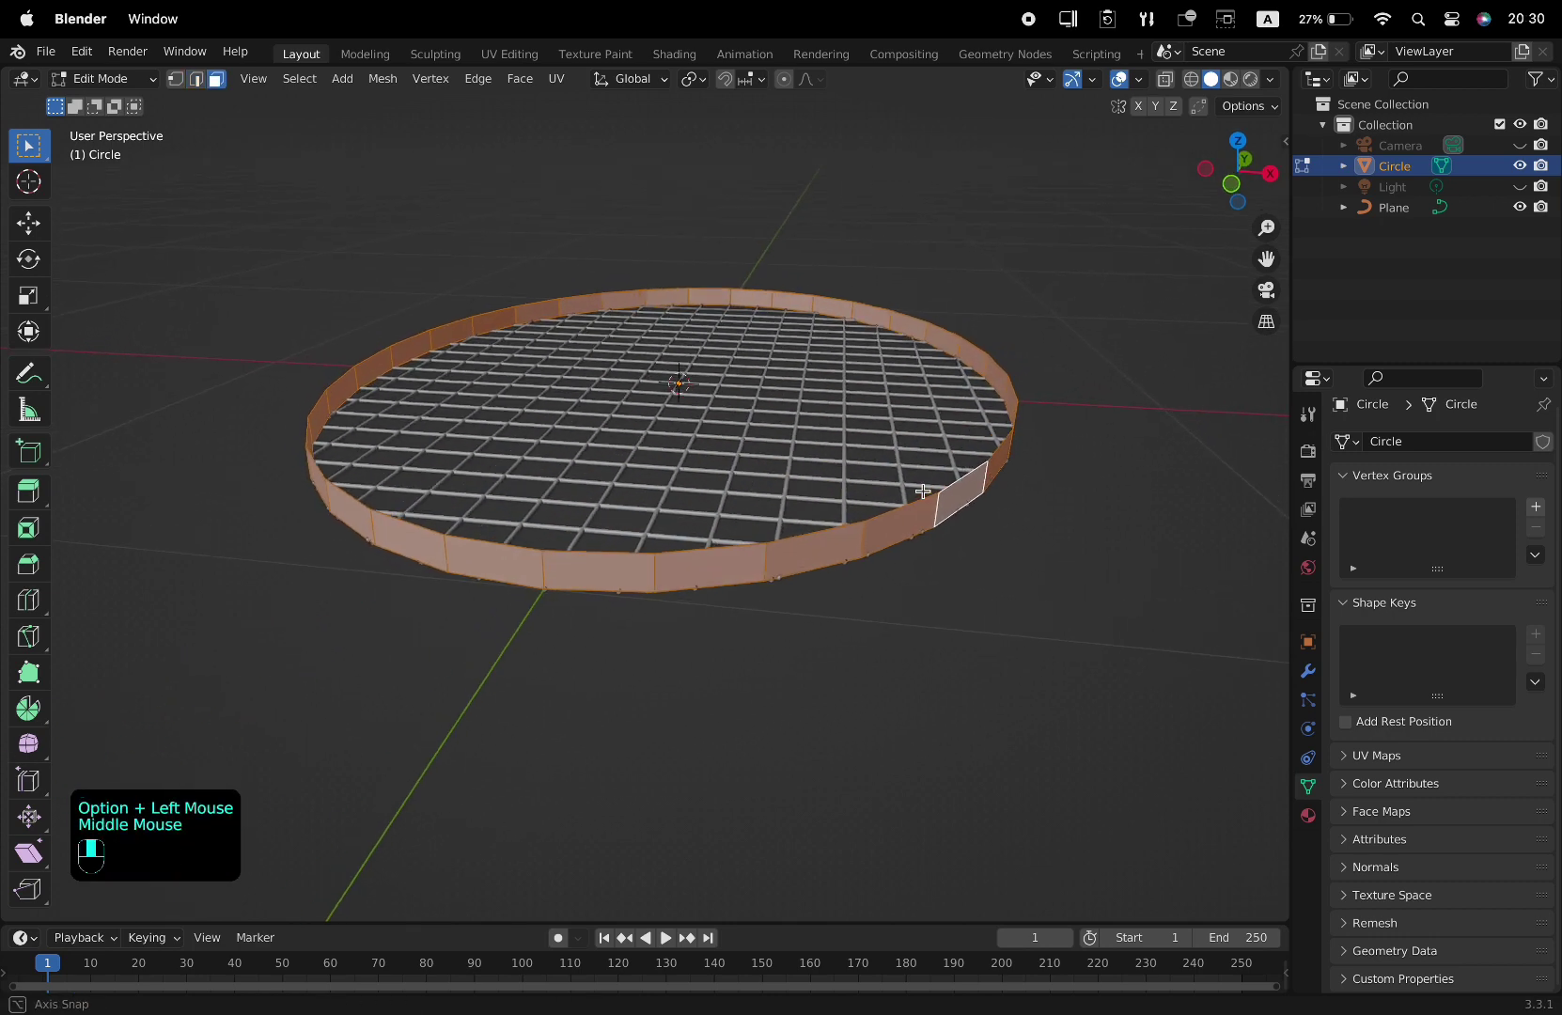
{"action": "key", "text": "super+z"}
{"action": "middle_click_drag", "start_coordinate": [1055, 565], "coordinate": [1056, 566]}
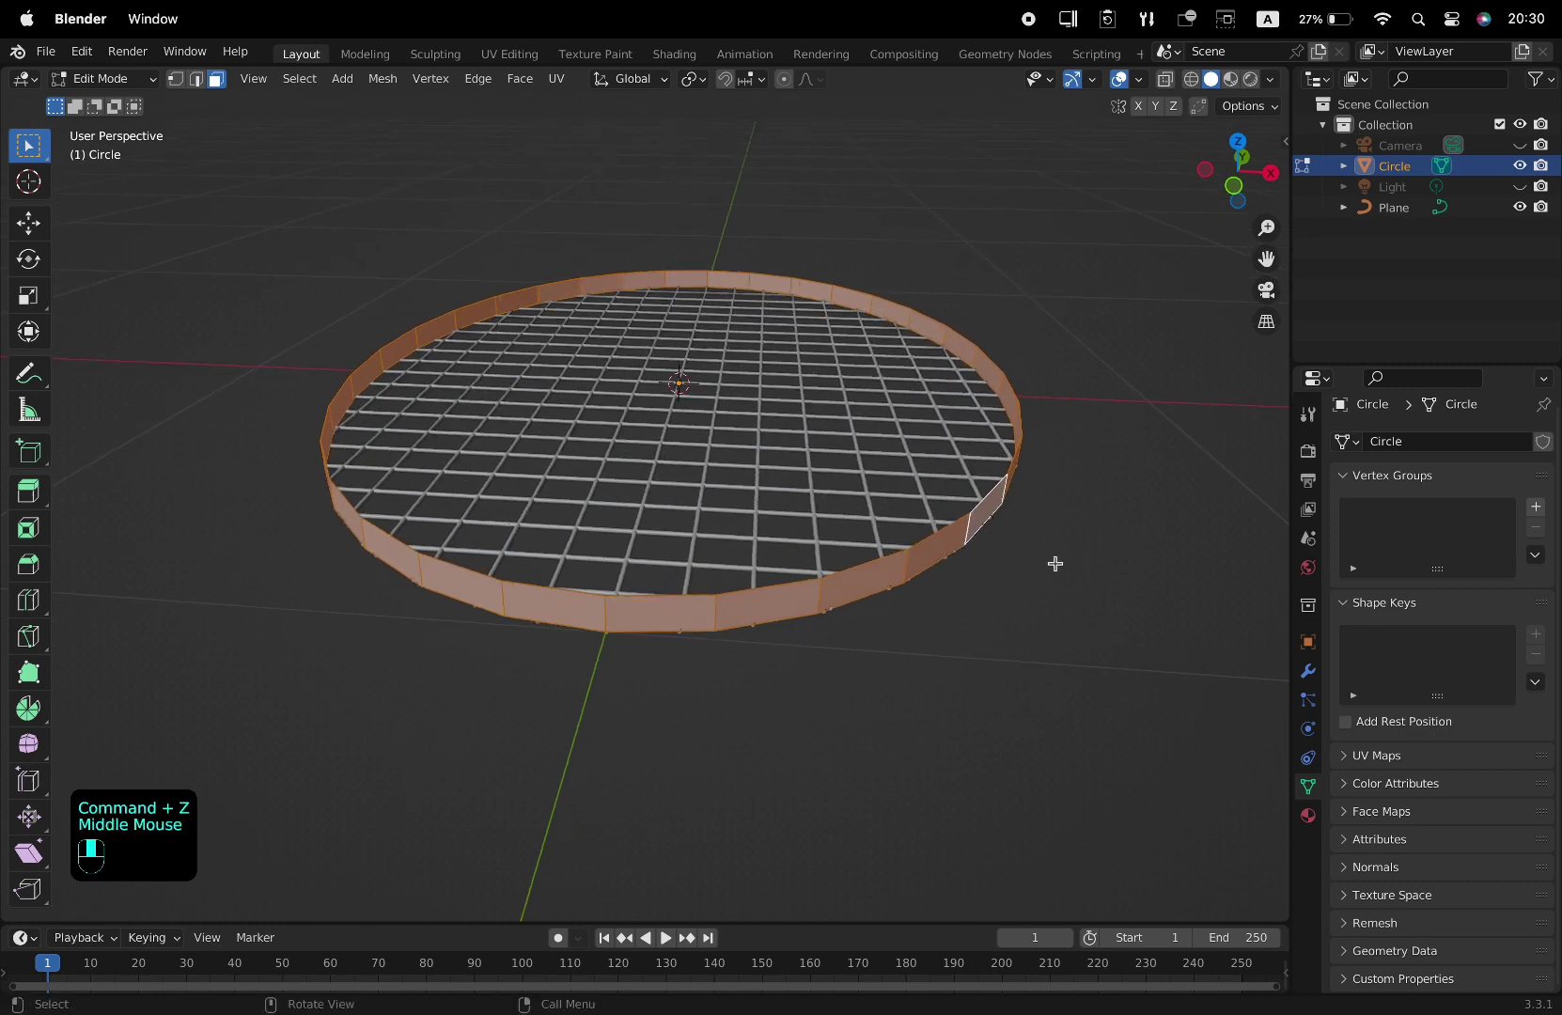
{"action": "key", "text": "alt+e"}
{"action": "left_click", "coordinate": [1065, 576]}
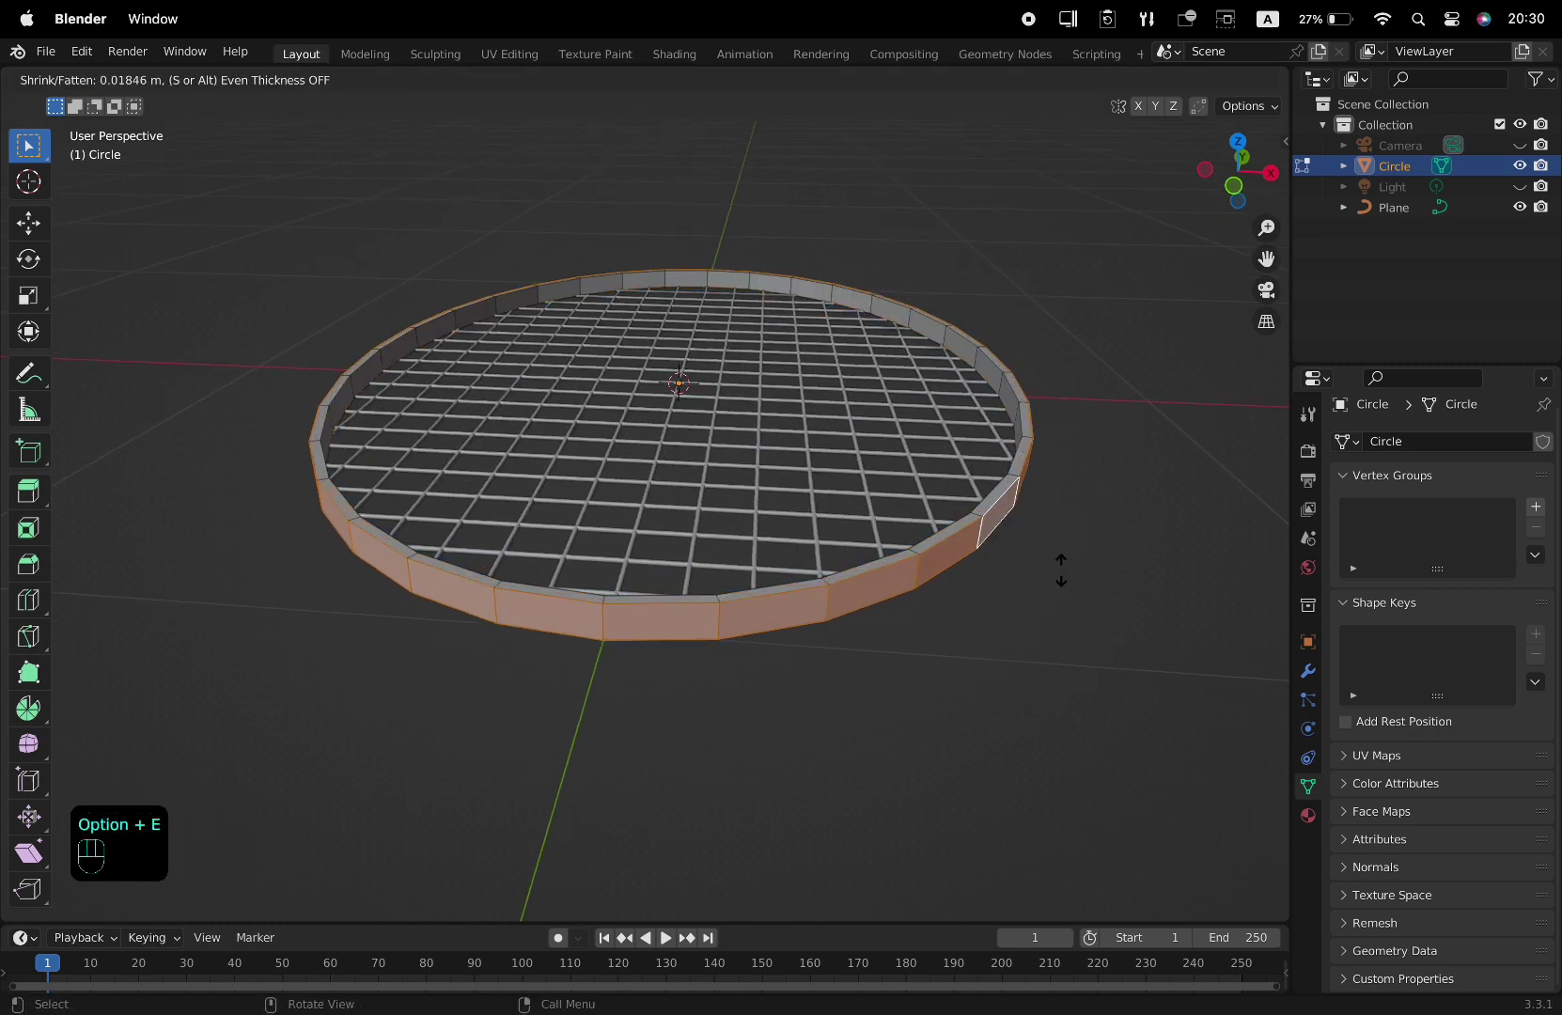
{"action": "key", "text": "shift"}
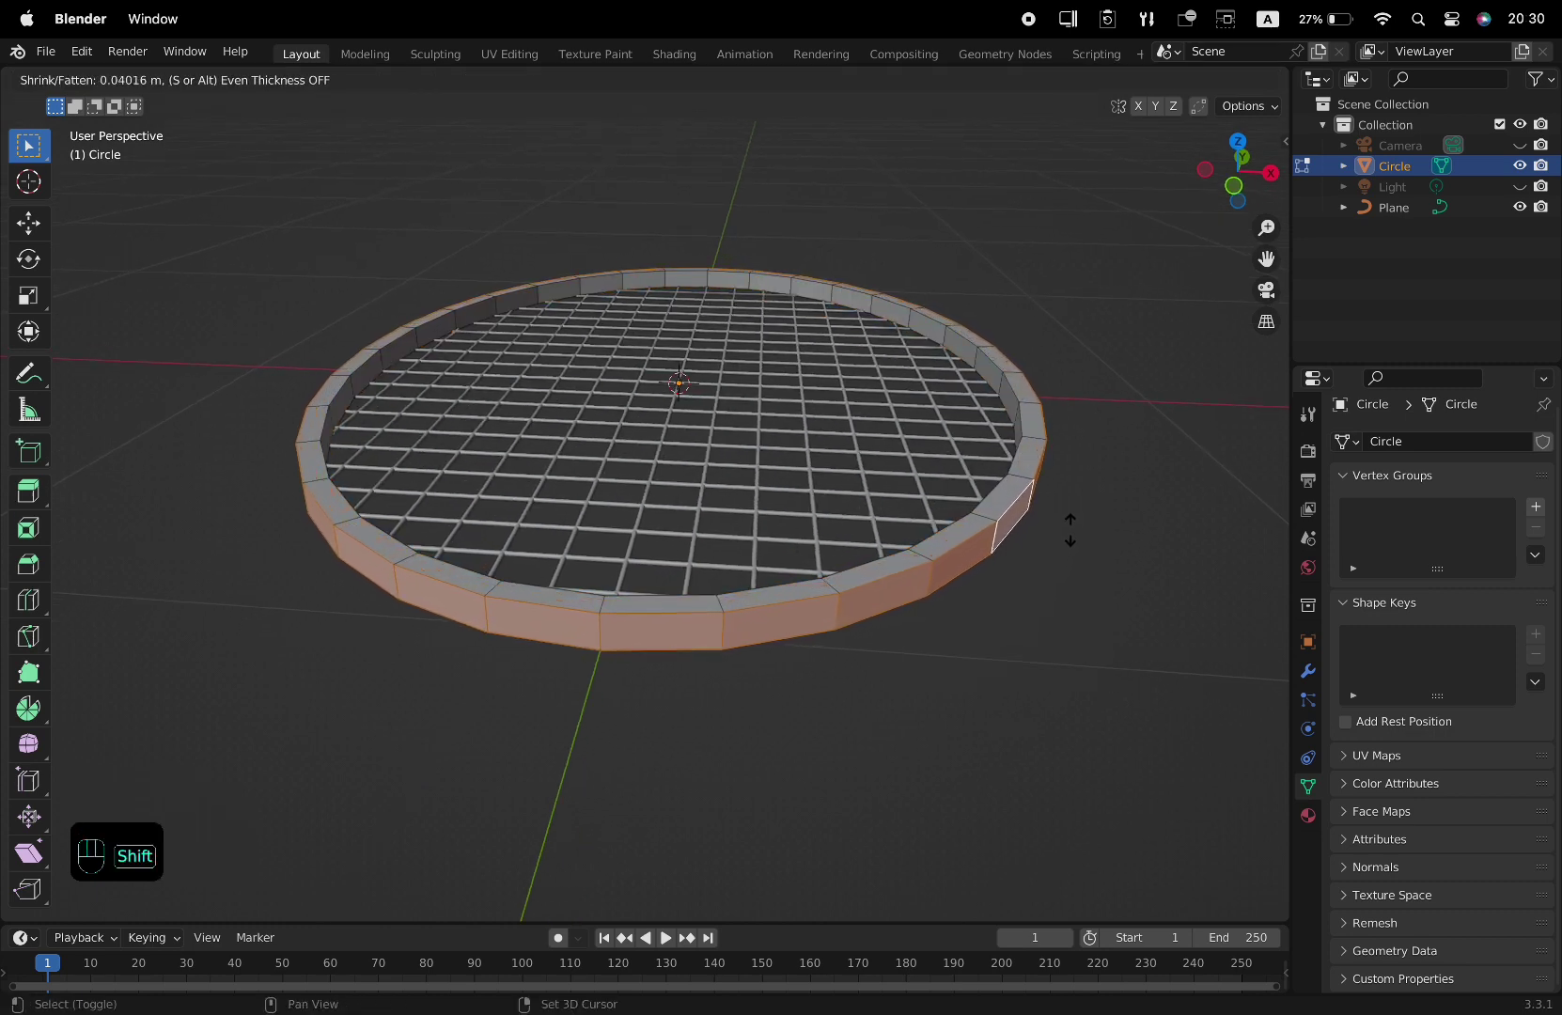
{"action": "left_click", "coordinate": [1069, 528], "text": "shift"}
- Bevel the frame's inner and outer rim edge loops by about 0.005 m with multiple segments
{"action": "middle_click_drag", "start_coordinate": [1070, 534], "coordinate": [1073, 552]}
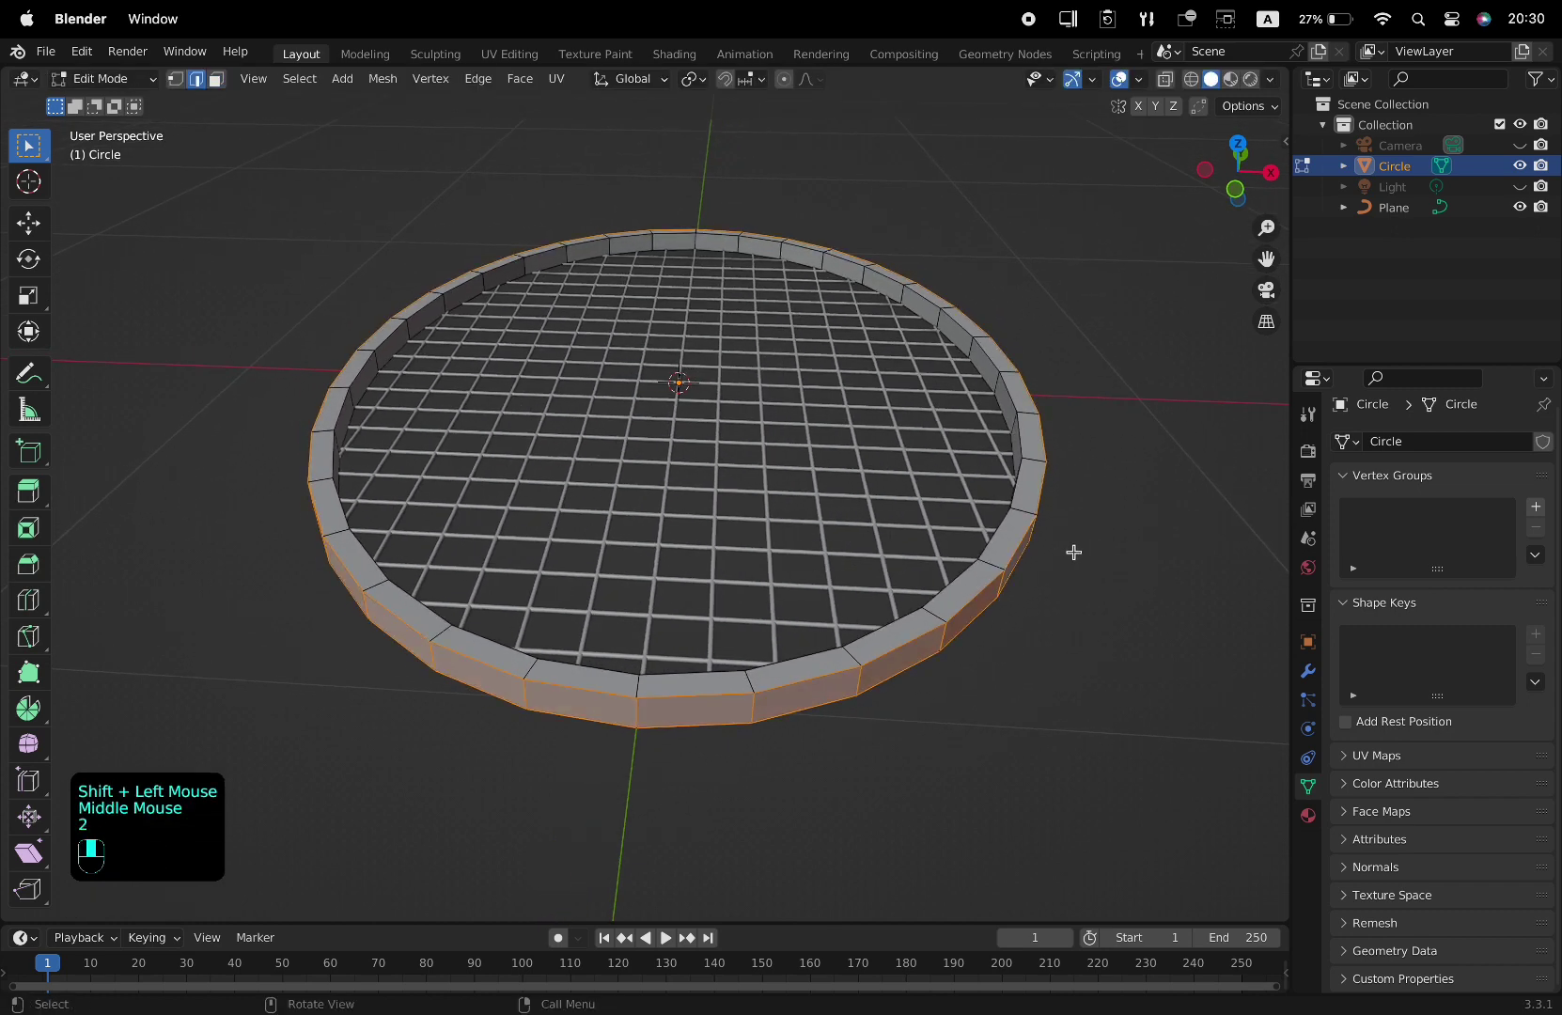
{"action": "left_click", "coordinate": [1015, 545], "text": "alt"}
{"action": "left_click", "coordinate": [1022, 436], "text": "alt+shift"}
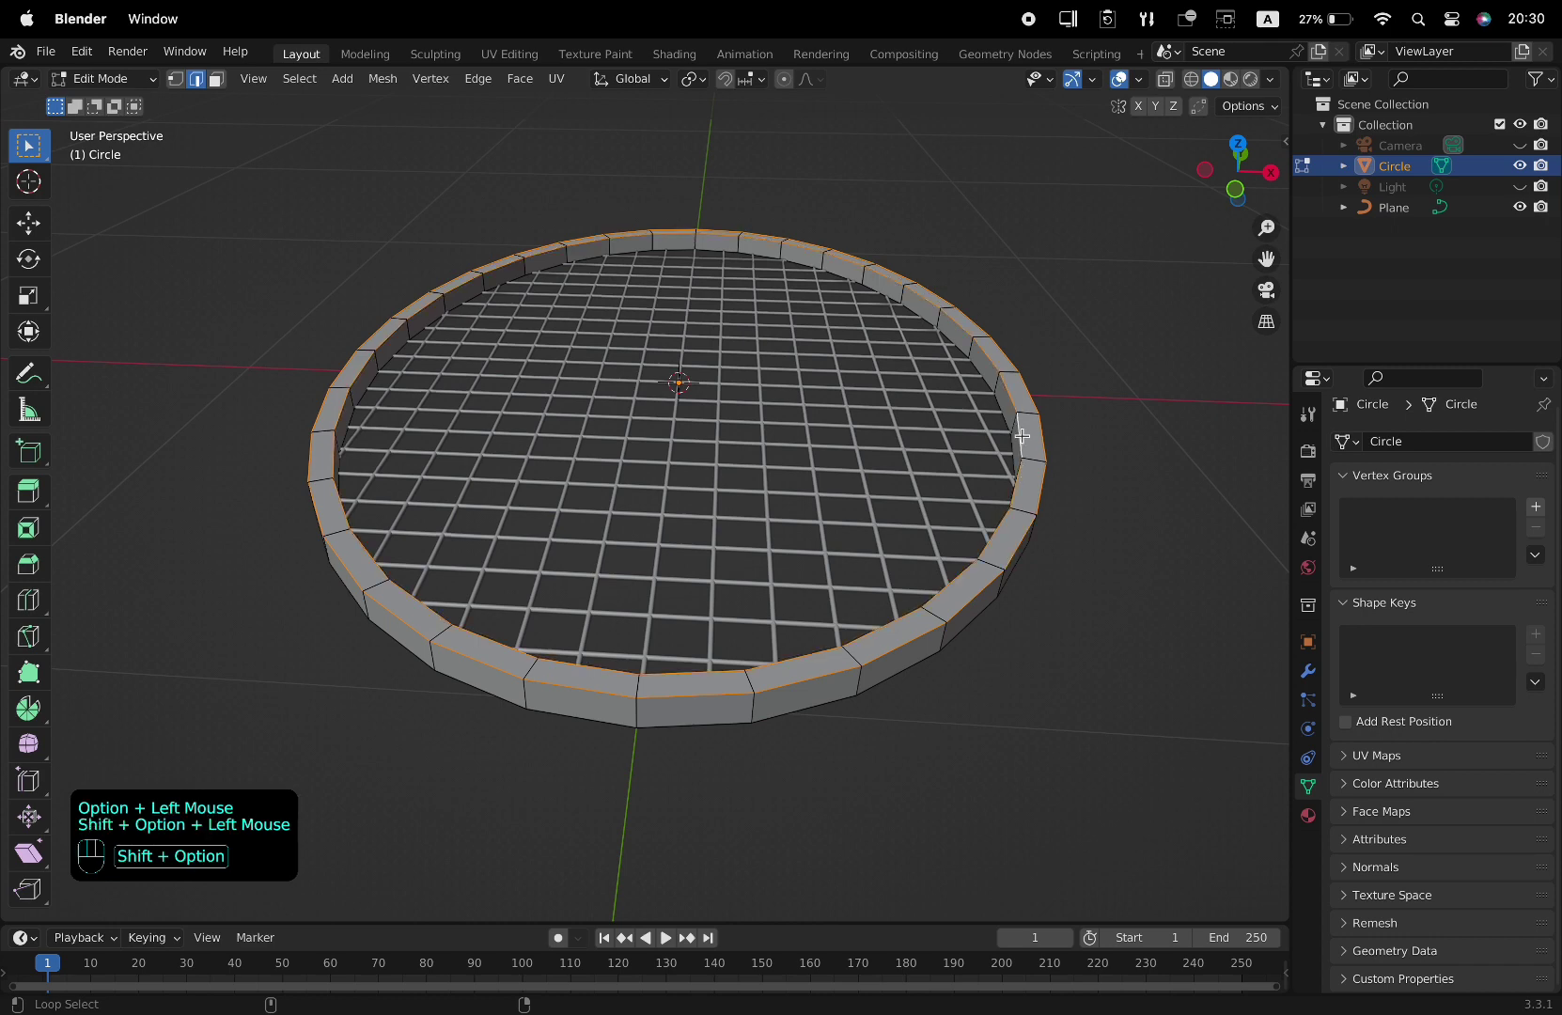
{"action": "left_click", "coordinate": [994, 407], "text": "alt+shift"}
{"action": "left_click", "coordinate": [970, 628], "text": "alt+shift"}
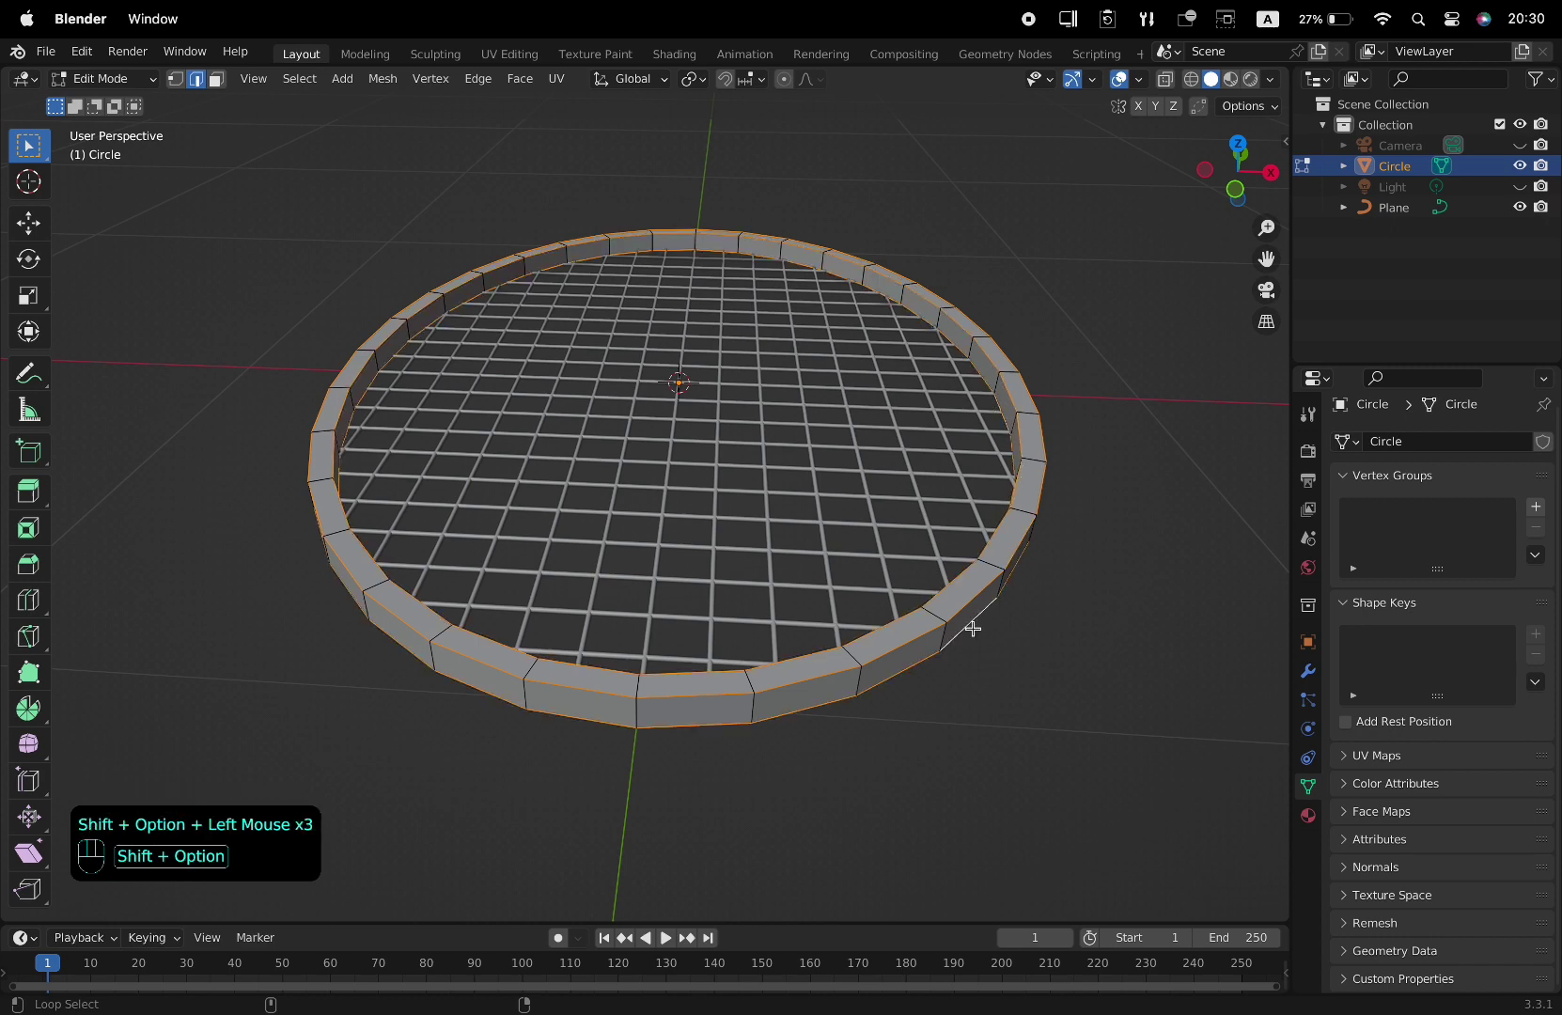
{"action": "key", "text": "ctrl+b"}
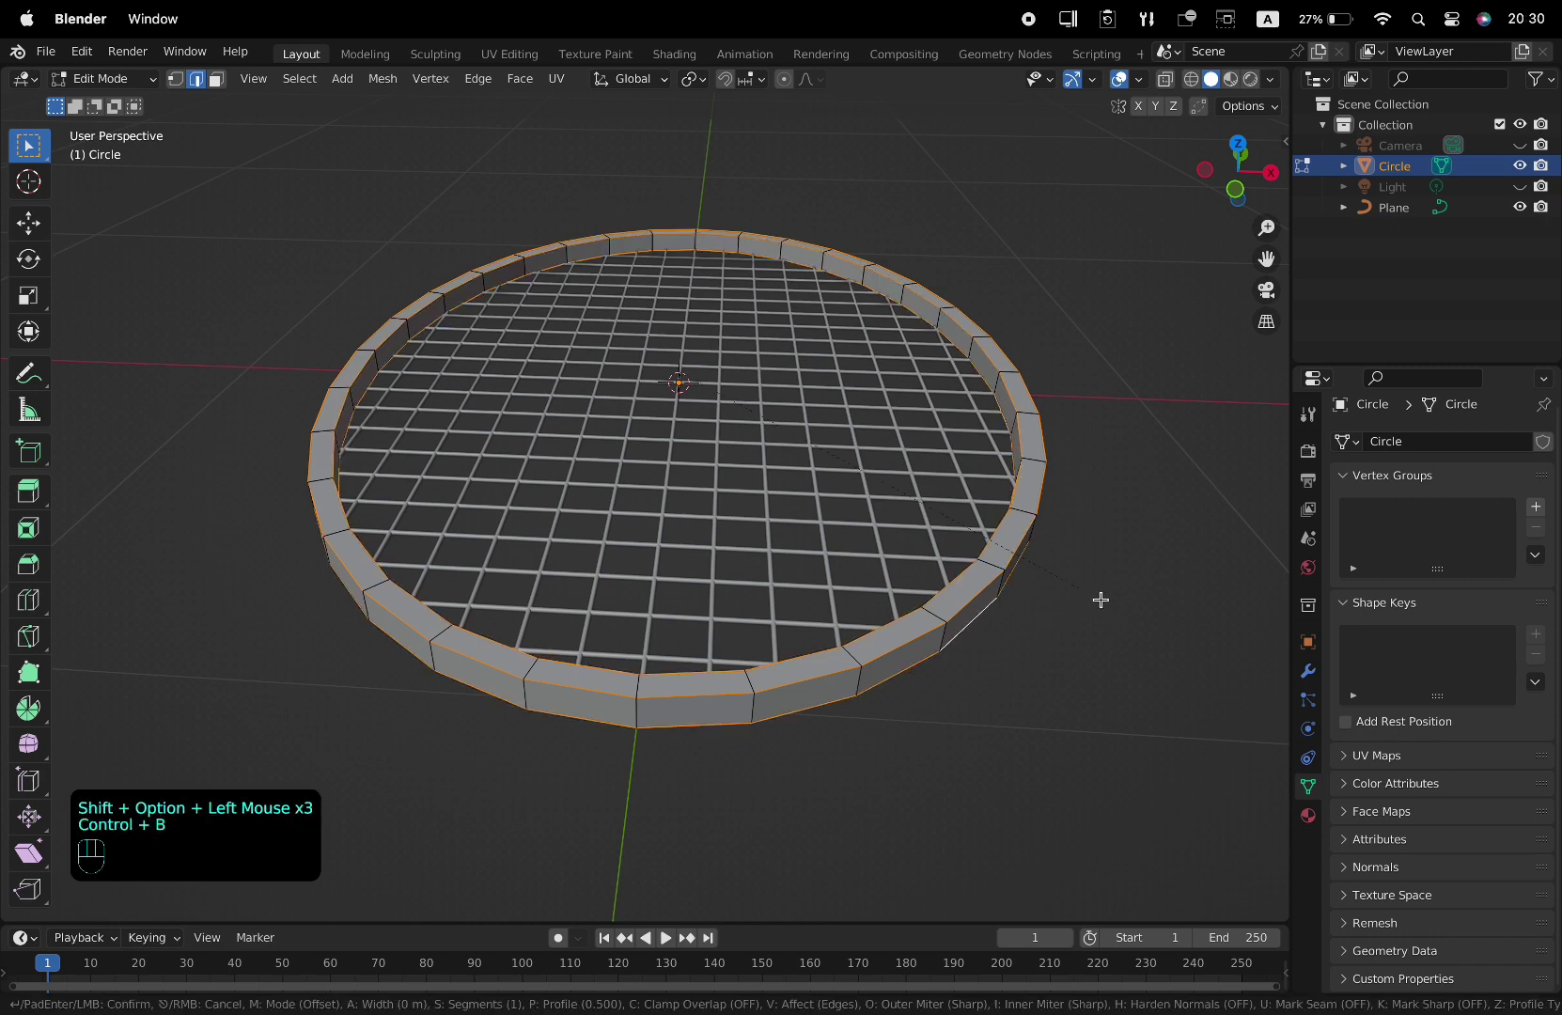
{"action": "scroll", "coordinate": [1111, 609], "scroll_direction": "up", "scroll_amount": 2, "text": "shift"}
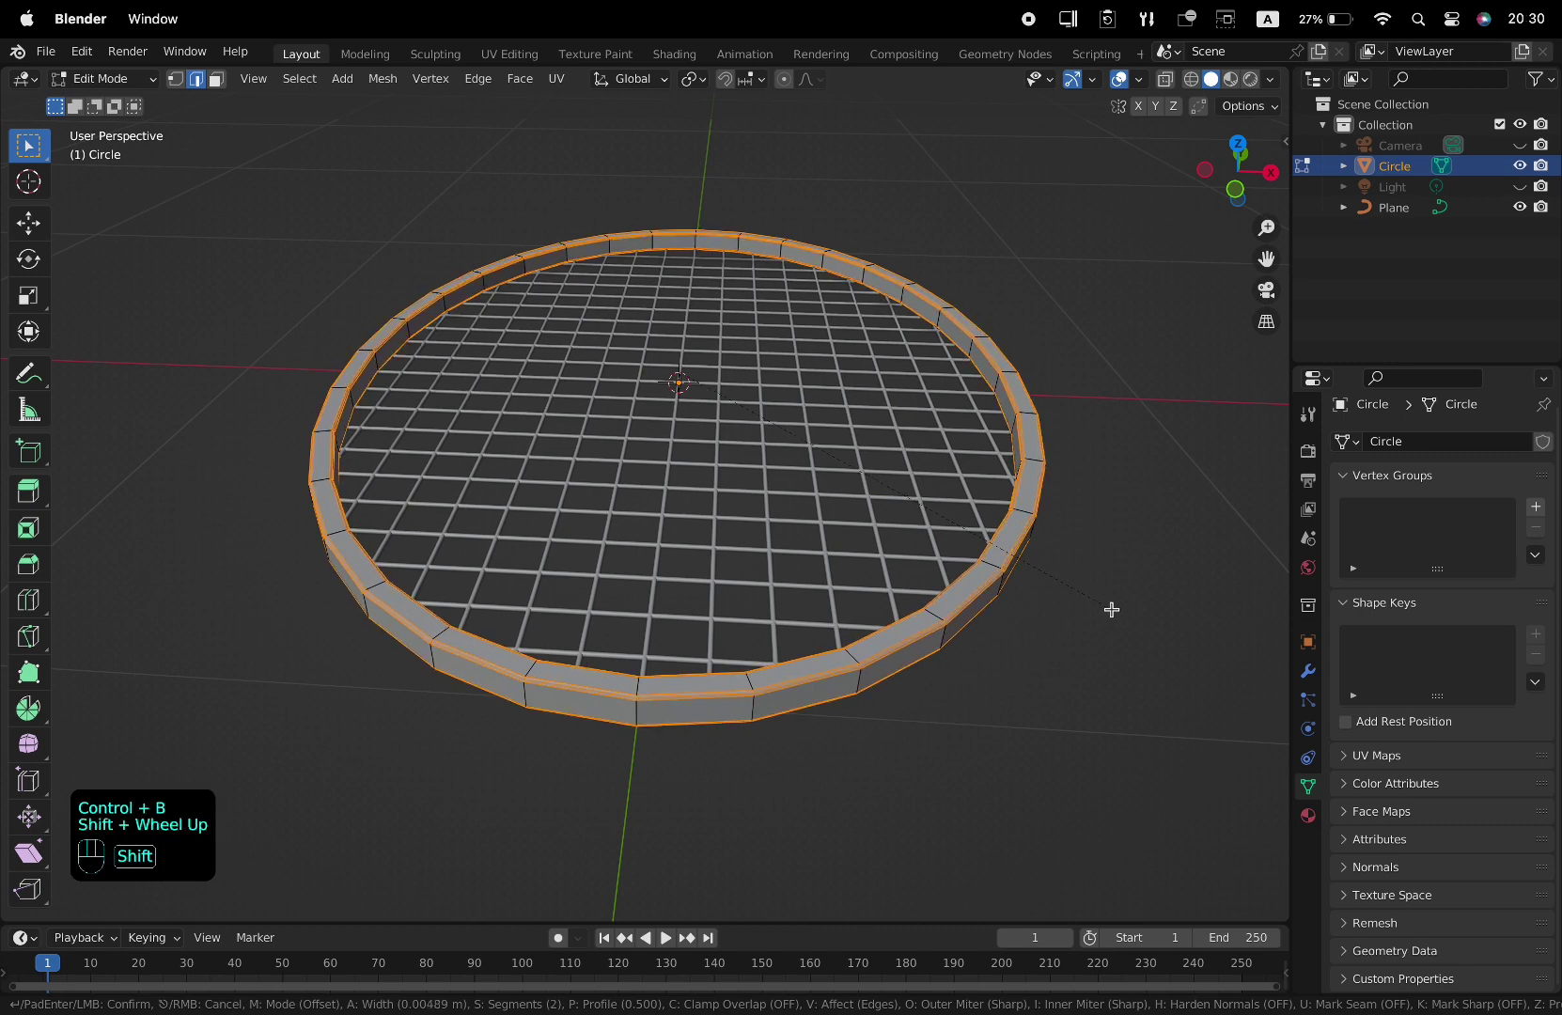
{"action": "left_click", "coordinate": [1111, 609], "text": "shift"}
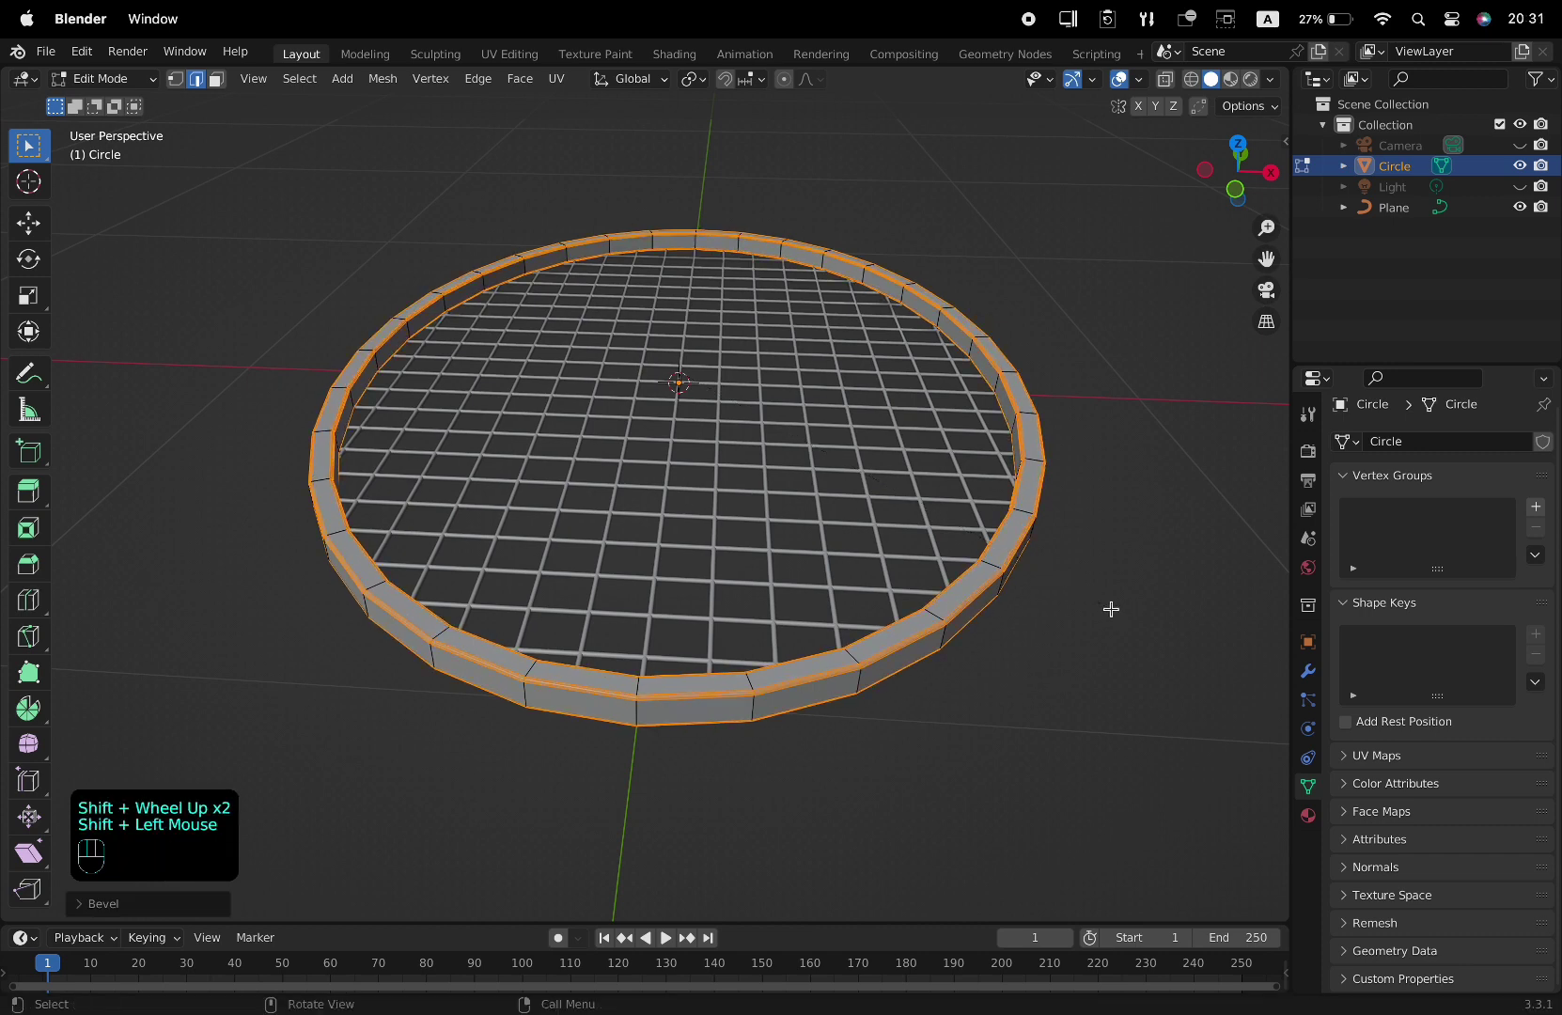
- Return to Object Mode, add a level 2 Subdivision Surface to the frame and apply Shade Auto Smooth
{"action": "key", "text": "Tab"}
{"action": "key", "text": "ctrl"}
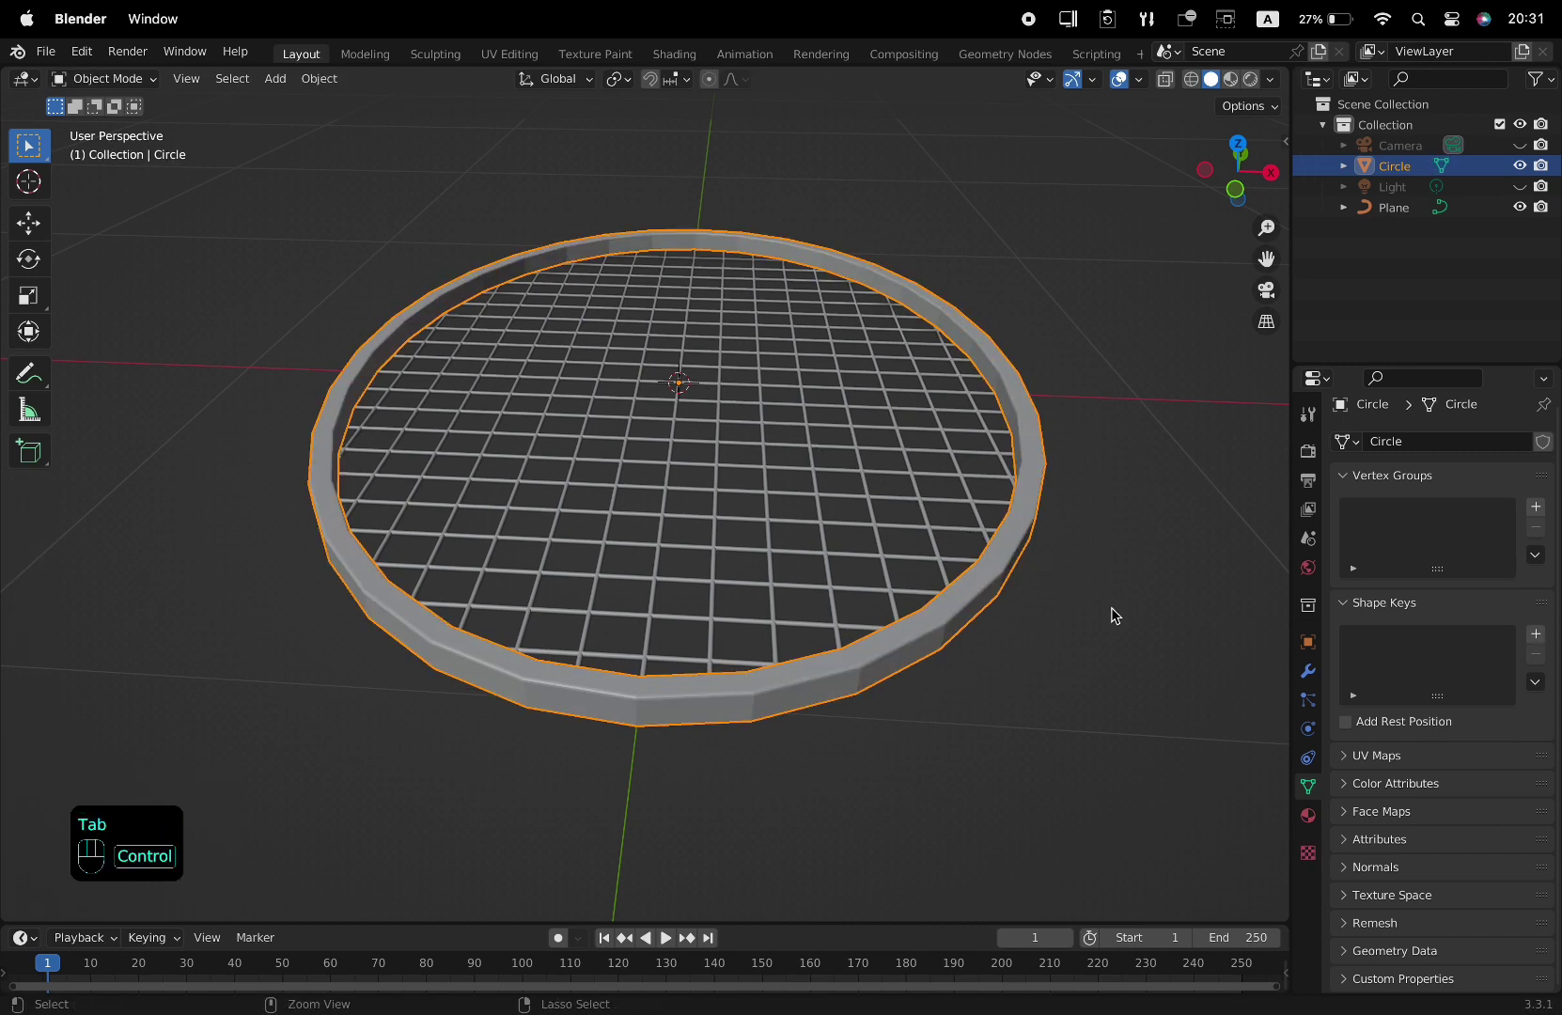
{"action": "key", "text": "ctrl+2"}
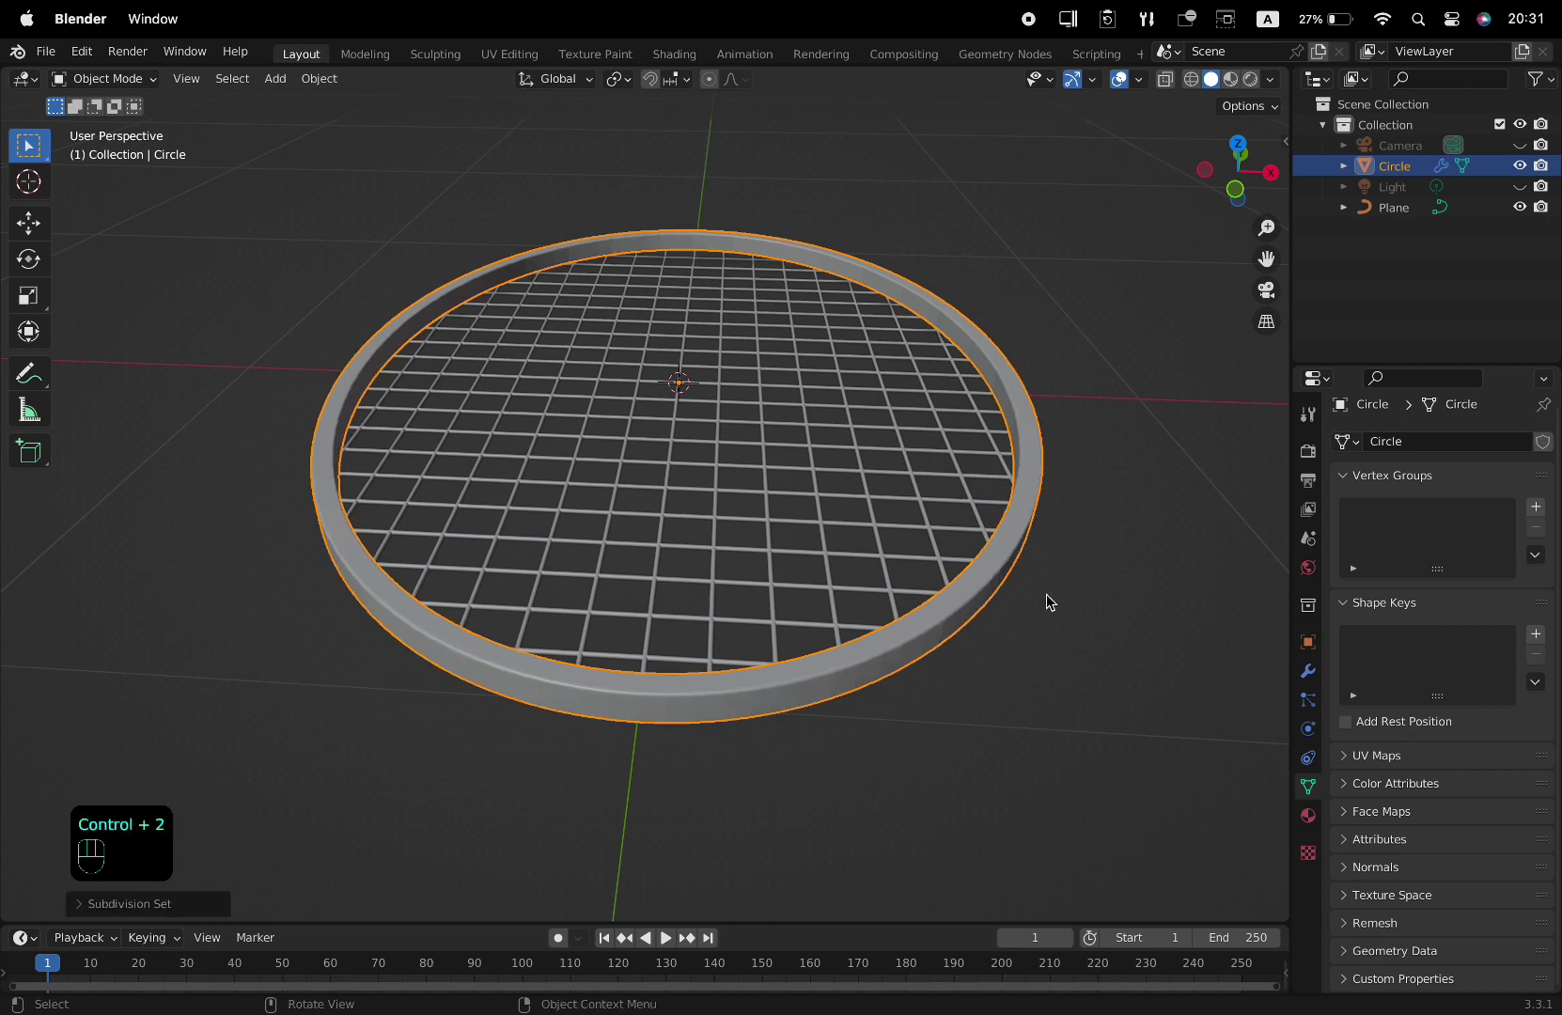
{"action": "middle_click_drag", "start_coordinate": [1049, 602], "coordinate": [1046, 512]}
{"action": "right_click", "coordinate": [1102, 455]}
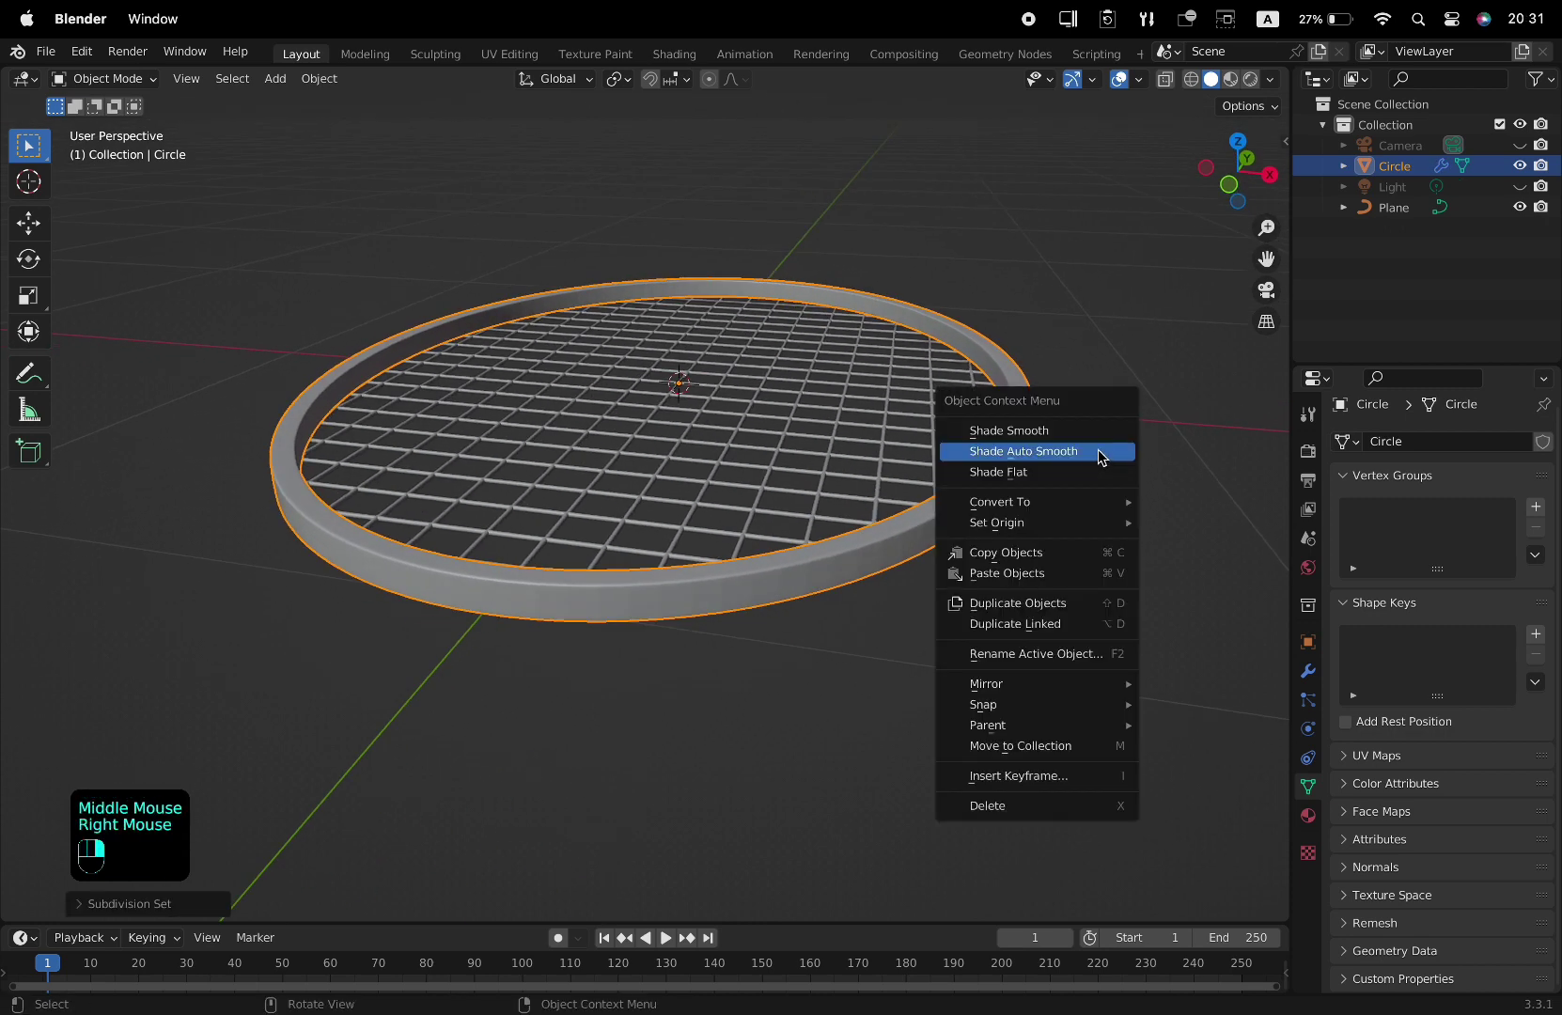
{"action": "left_click", "coordinate": [1102, 454]}
- Select the frame's whole mesh in Edit Mode and set its local median Z to 0 m
{"action": "middle_click_drag", "start_coordinate": [1088, 490], "coordinate": [1119, 499]}
{"action": "key", "text": "Tab"}
{"action": "key", "text": "a"}
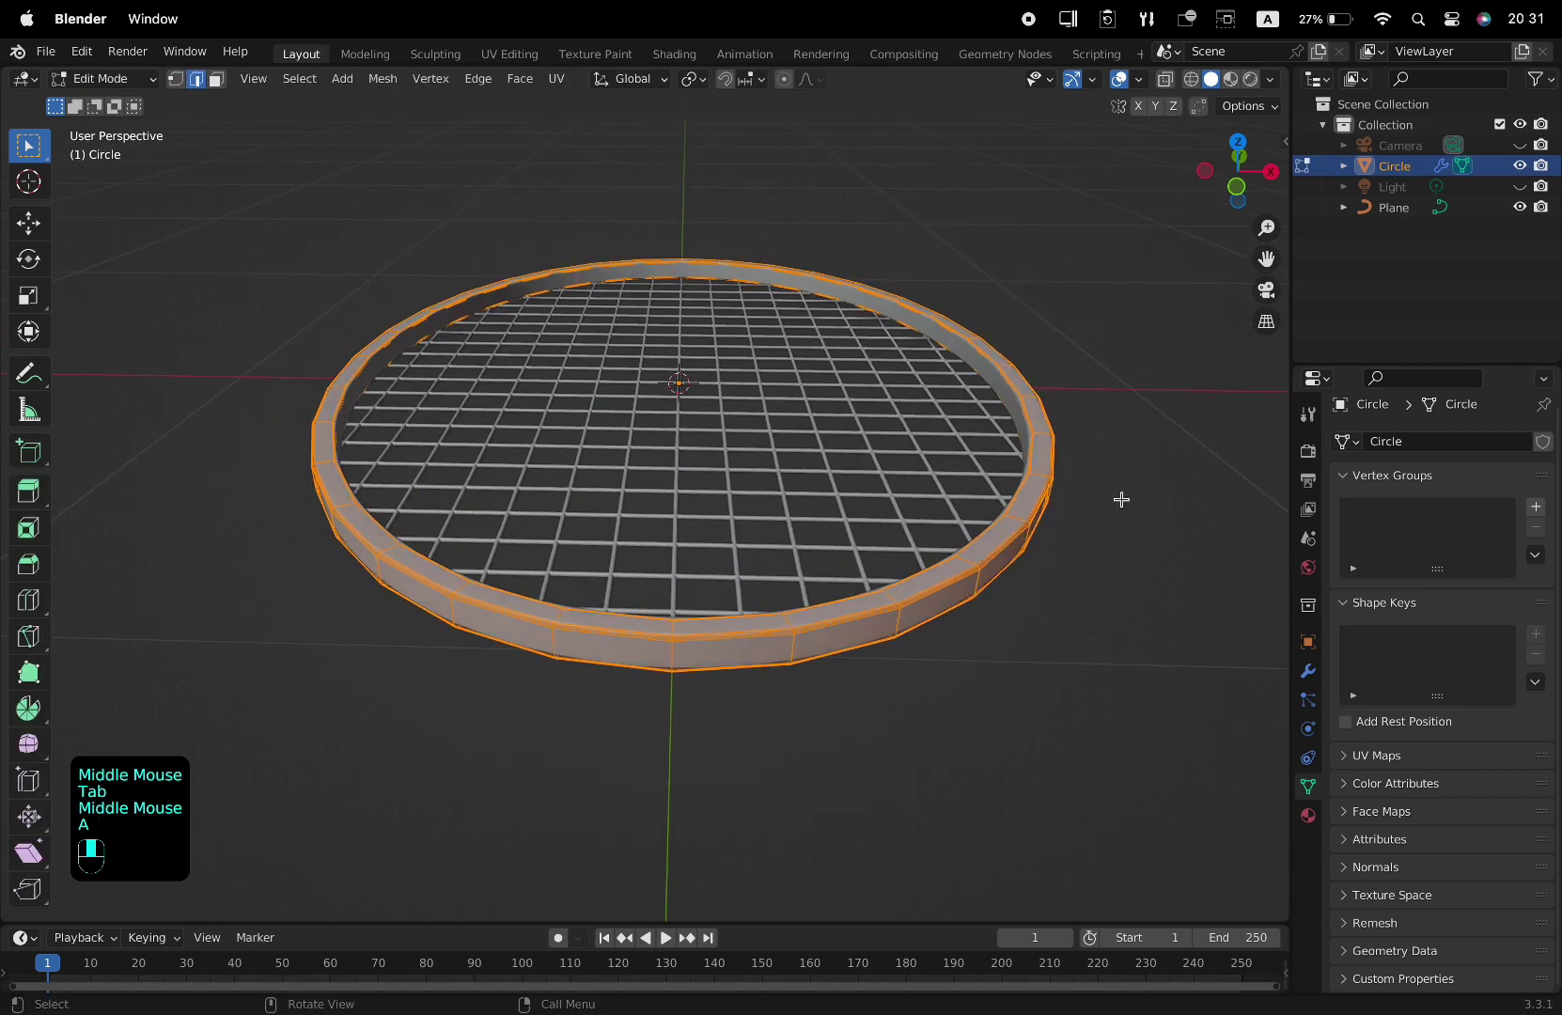
{"action": "key", "text": "n"}
{"action": "left_click", "coordinate": [1182, 227]}
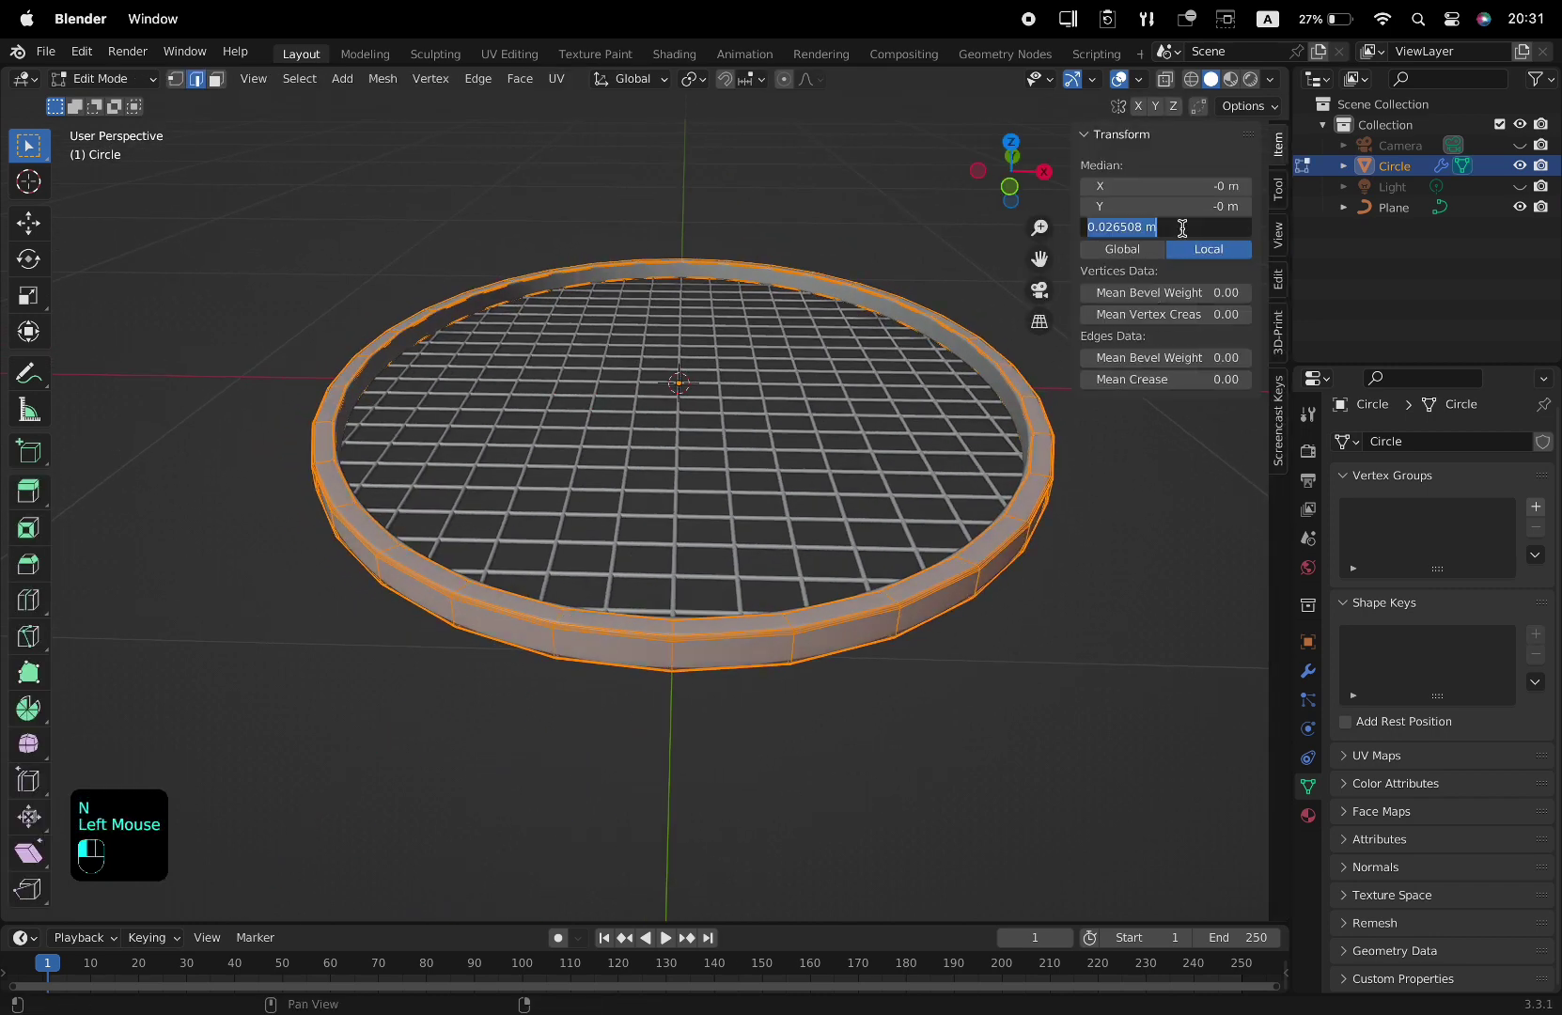
{"action": "type", "text": "0"}
{"action": "key", "text": "Return"}
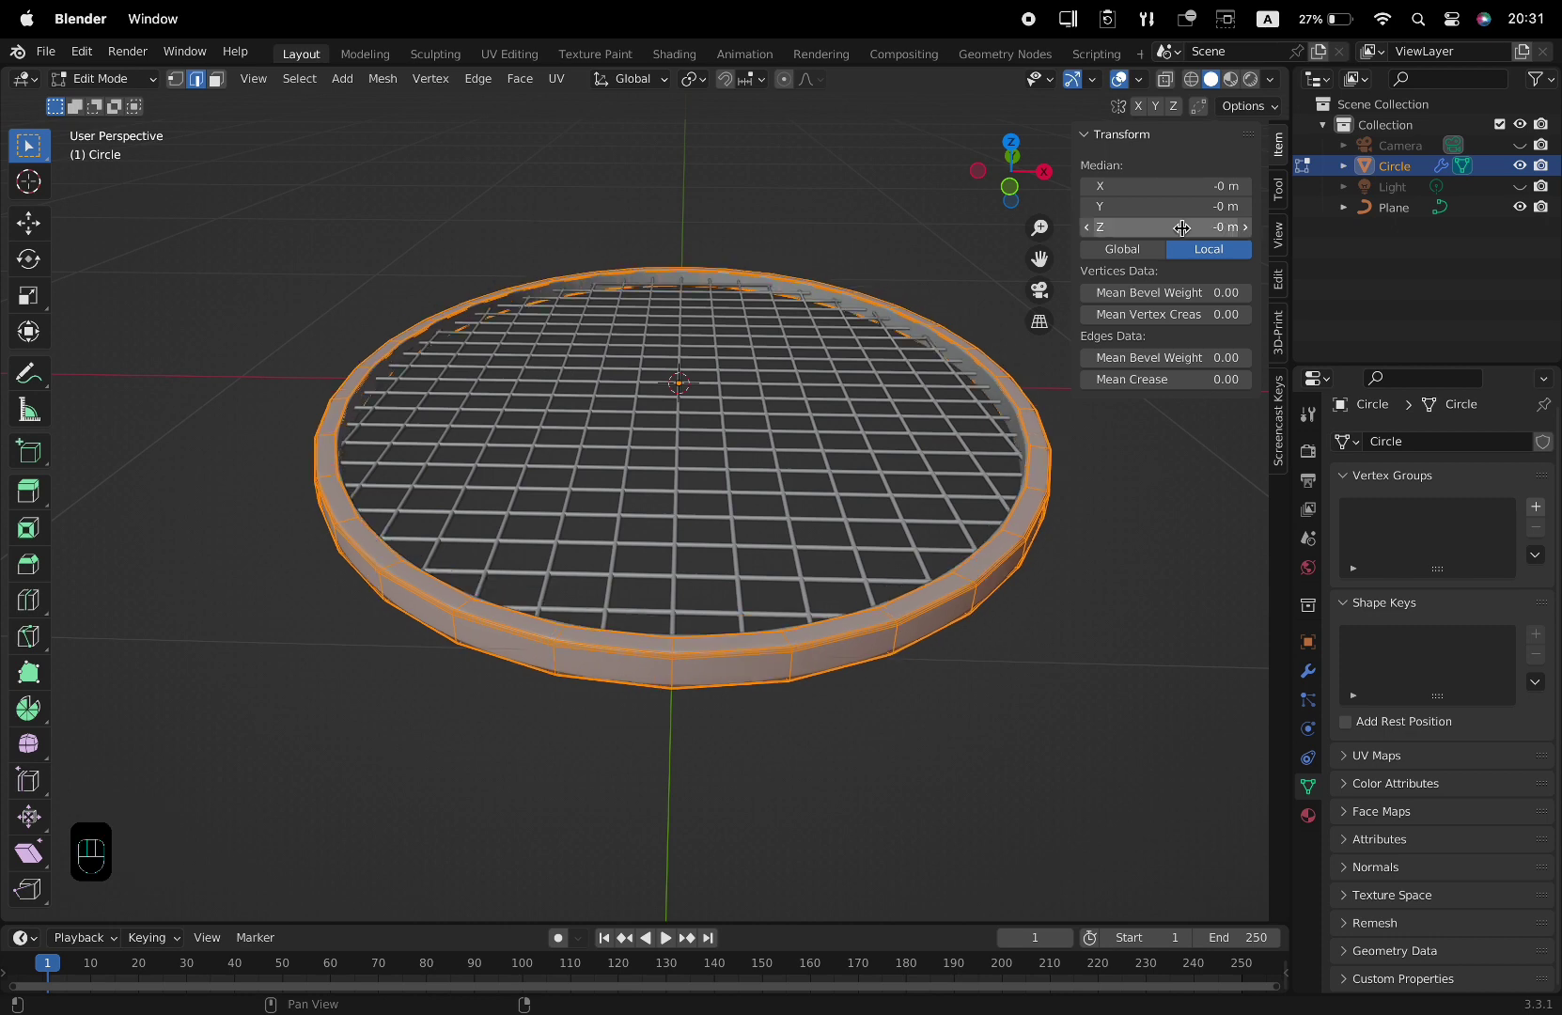
{"action": "key", "text": "n"}
- Select two mirrored outer side faces near the frame's -Y end and inset them slightly twice
{"action": "middle_click_drag", "start_coordinate": [1178, 225], "coordinate": [985, 378]}
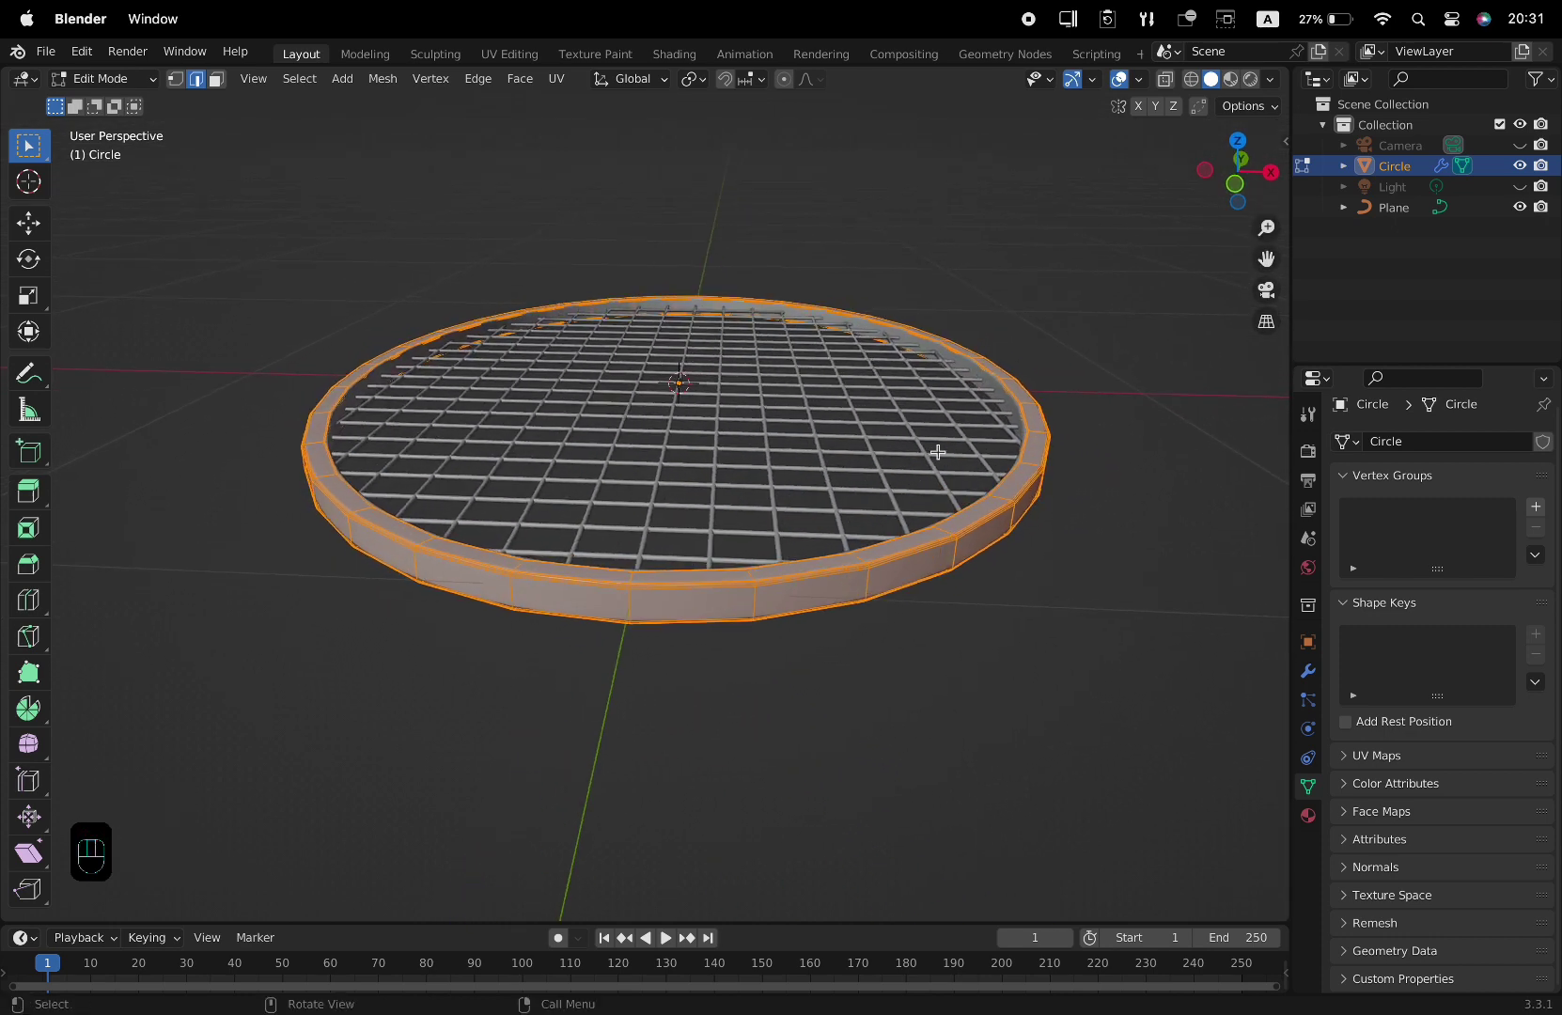
{"action": "key", "text": "3"}
{"action": "left_click", "coordinate": [916, 572]}
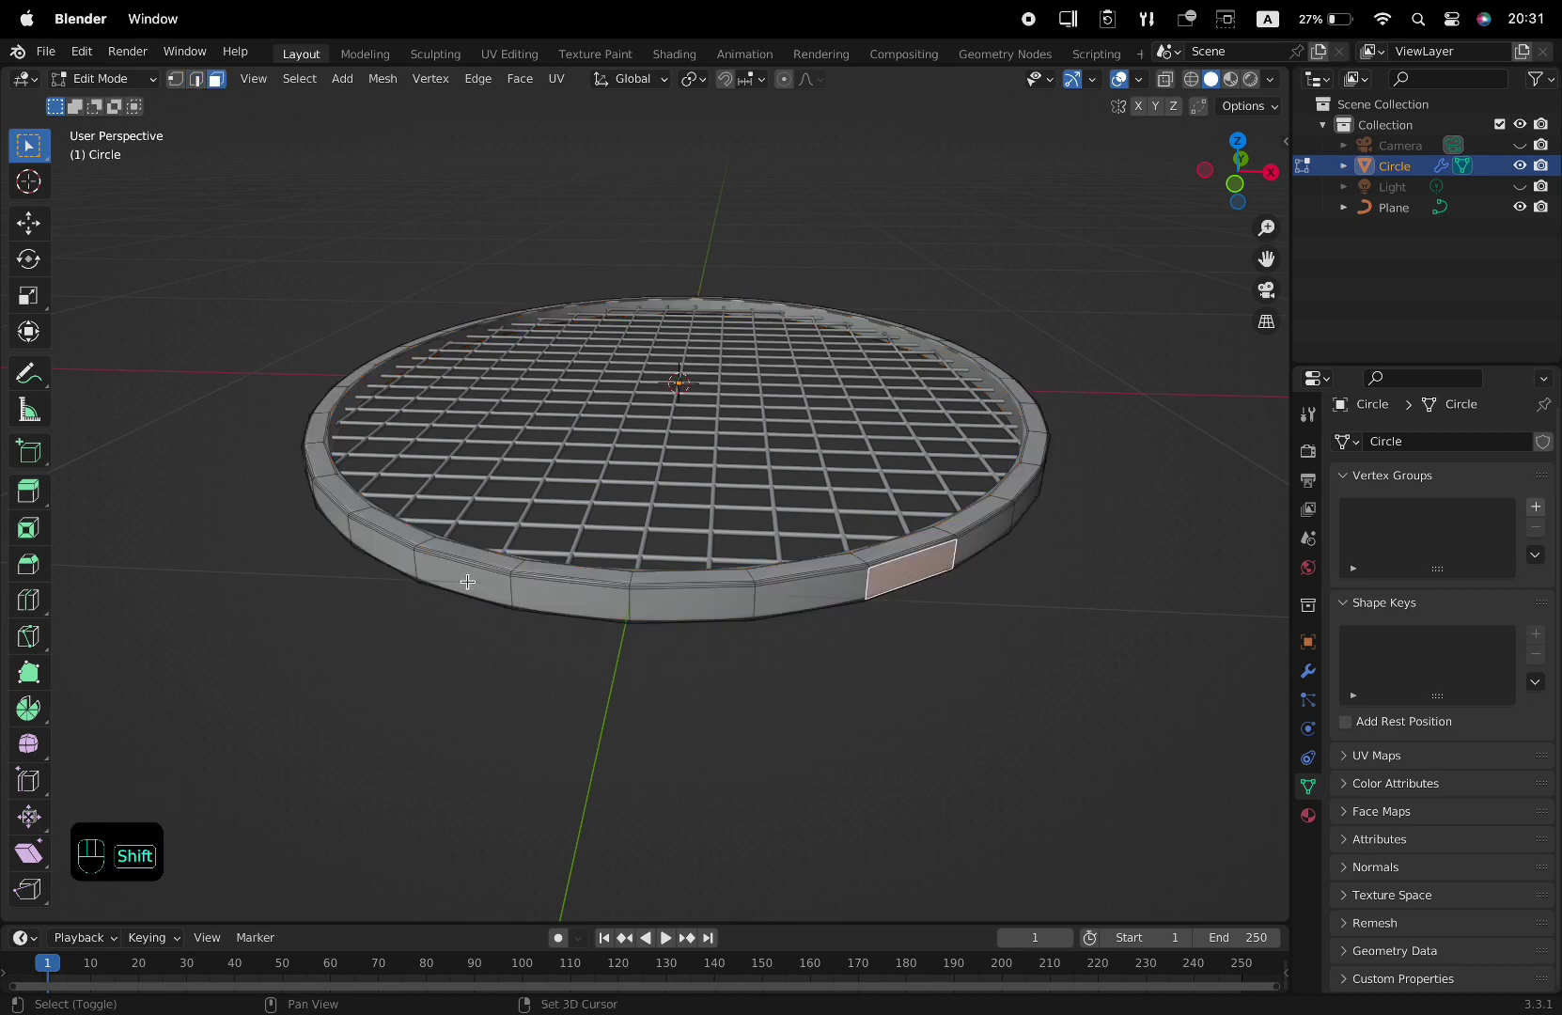
{"action": "left_click", "coordinate": [407, 561], "text": "shift"}
{"action": "middle_click_drag", "start_coordinate": [407, 561], "coordinate": [658, 590]}
{"action": "key", "text": "super+z"}
{"action": "middle_click_drag", "start_coordinate": [657, 590], "coordinate": [837, 592]}
{"action": "middle_click_drag", "start_coordinate": [836, 592], "coordinate": [815, 586], "text": "shift"}
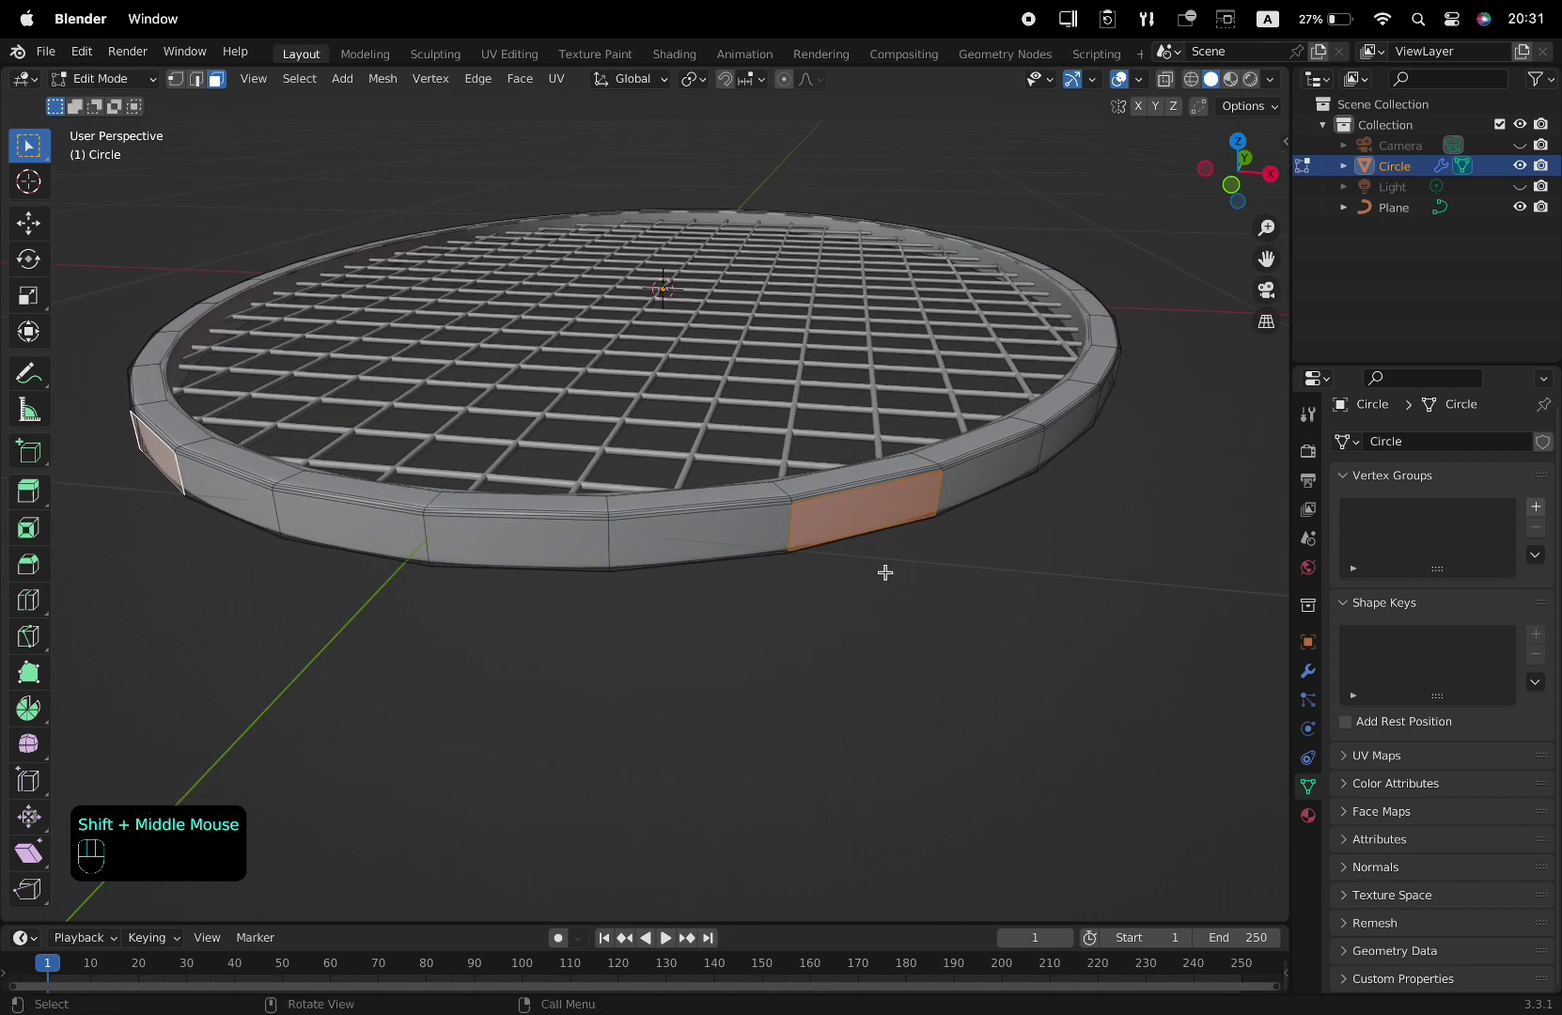
{"action": "key", "text": "i"}
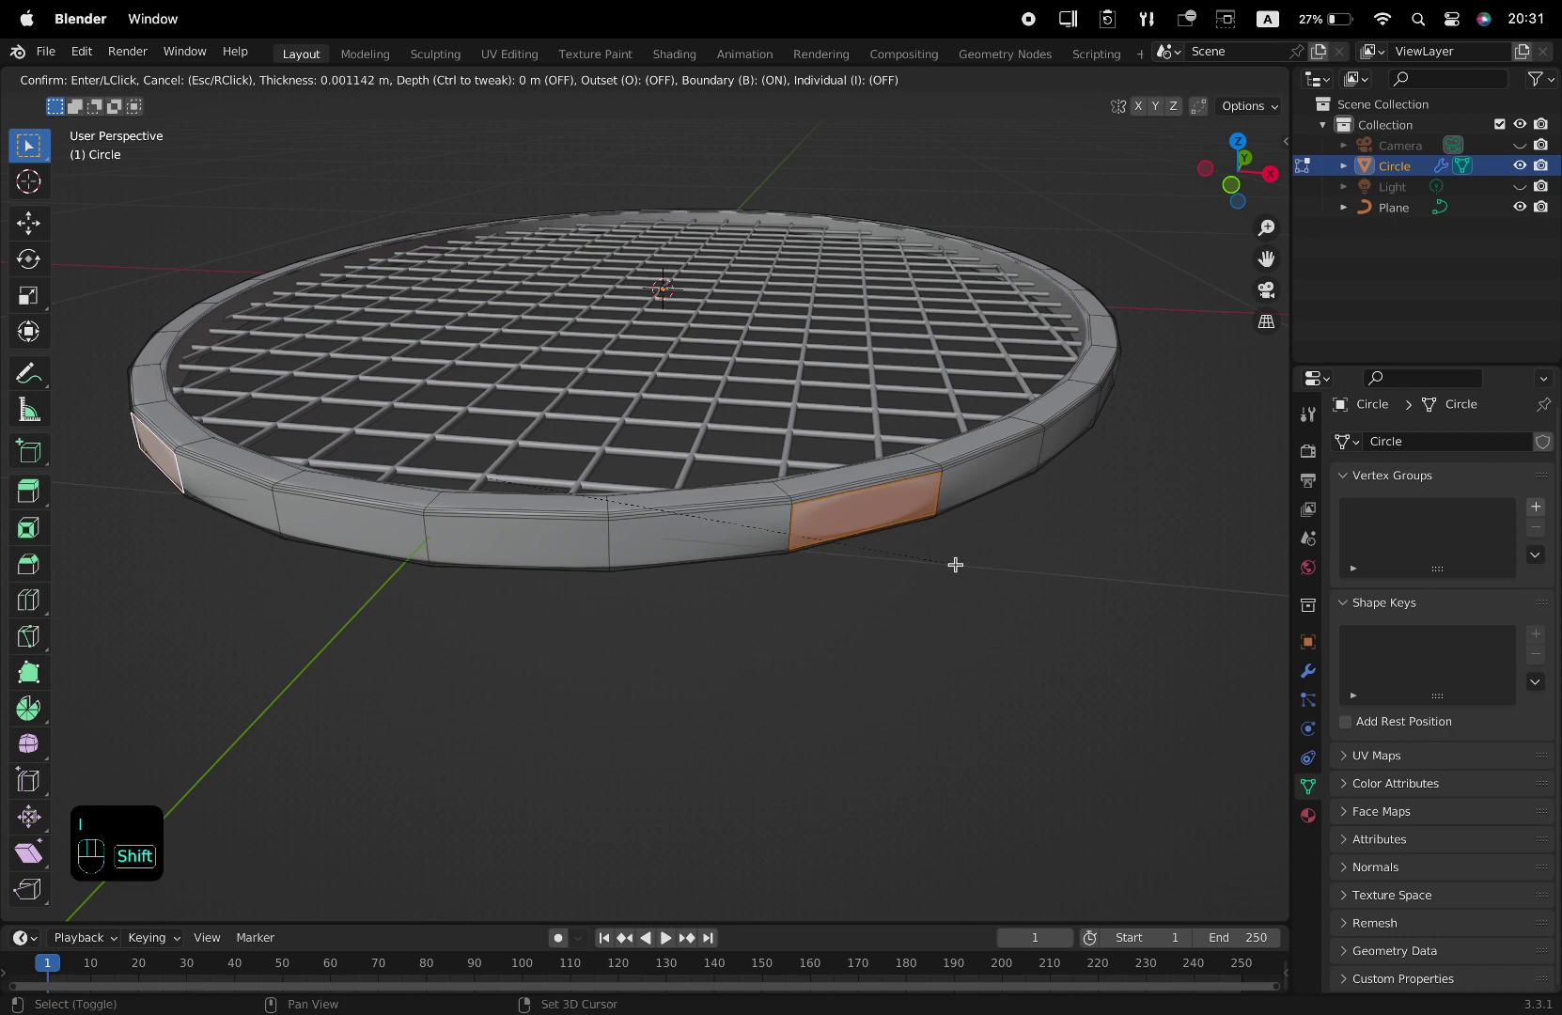
{"action": "left_click", "coordinate": [978, 562], "text": "shift"}
{"action": "key", "text": "i"}
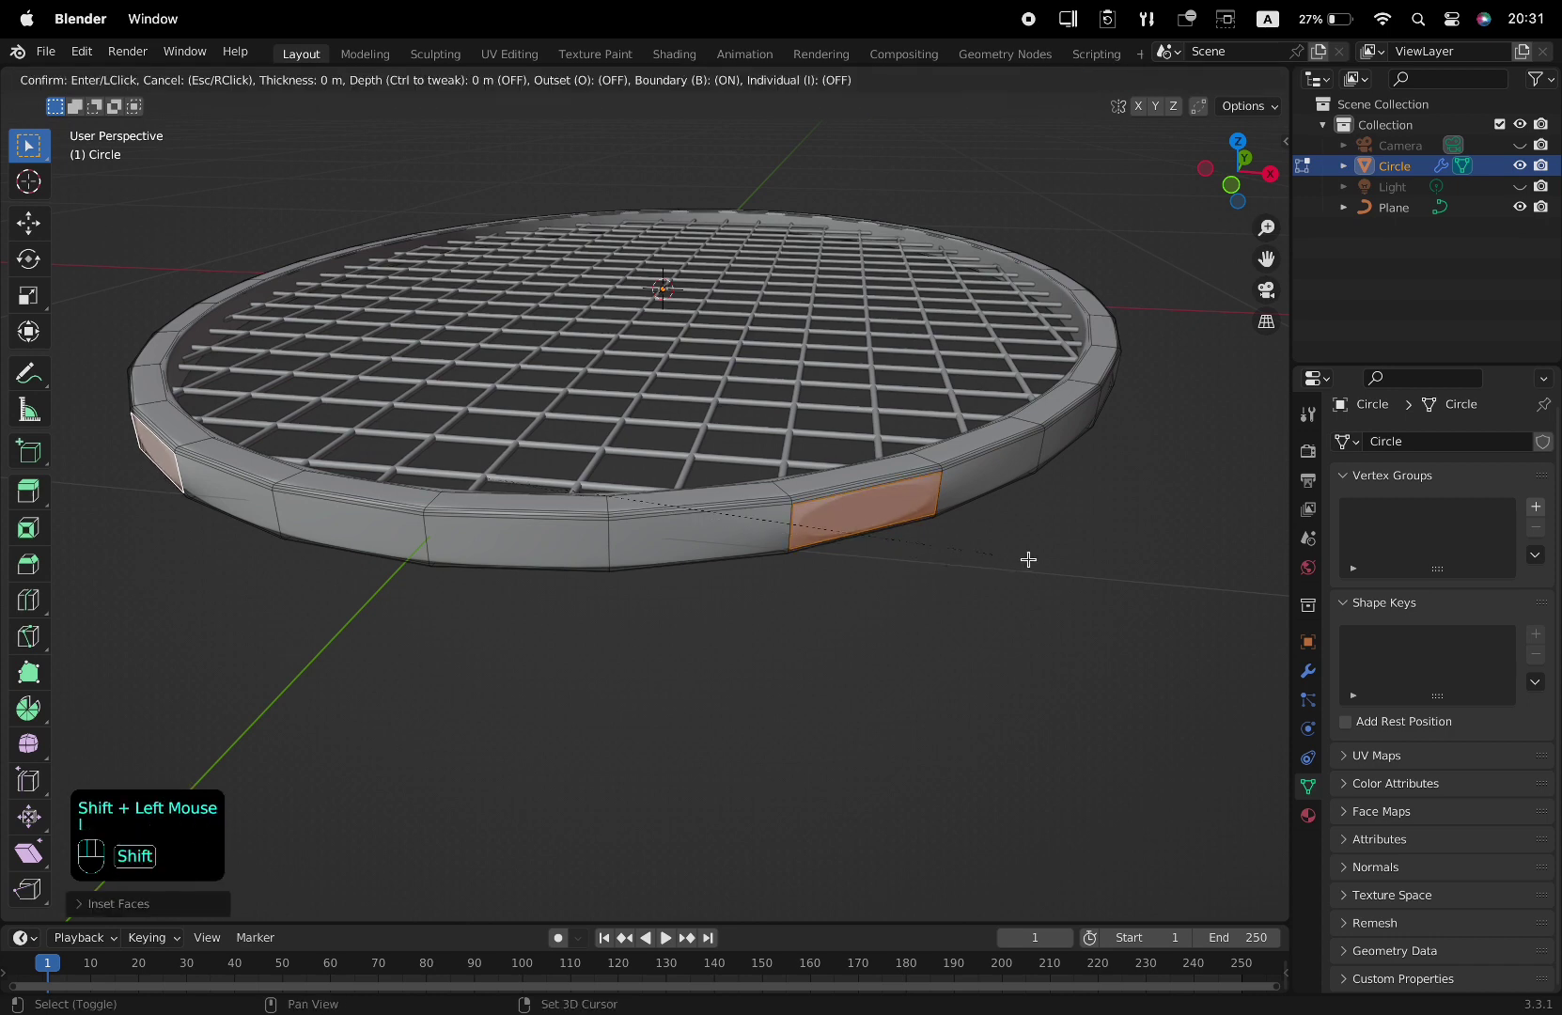
{"action": "left_click", "coordinate": [1022, 559], "text": "shift"}
- Extrude the two inset faces along -Y from the top view to form a pair of long prongs
{"action": "scroll", "coordinate": [941, 582], "scroll_direction": "down", "scroll_amount": 2}
{"action": "key", "text": "grave"}
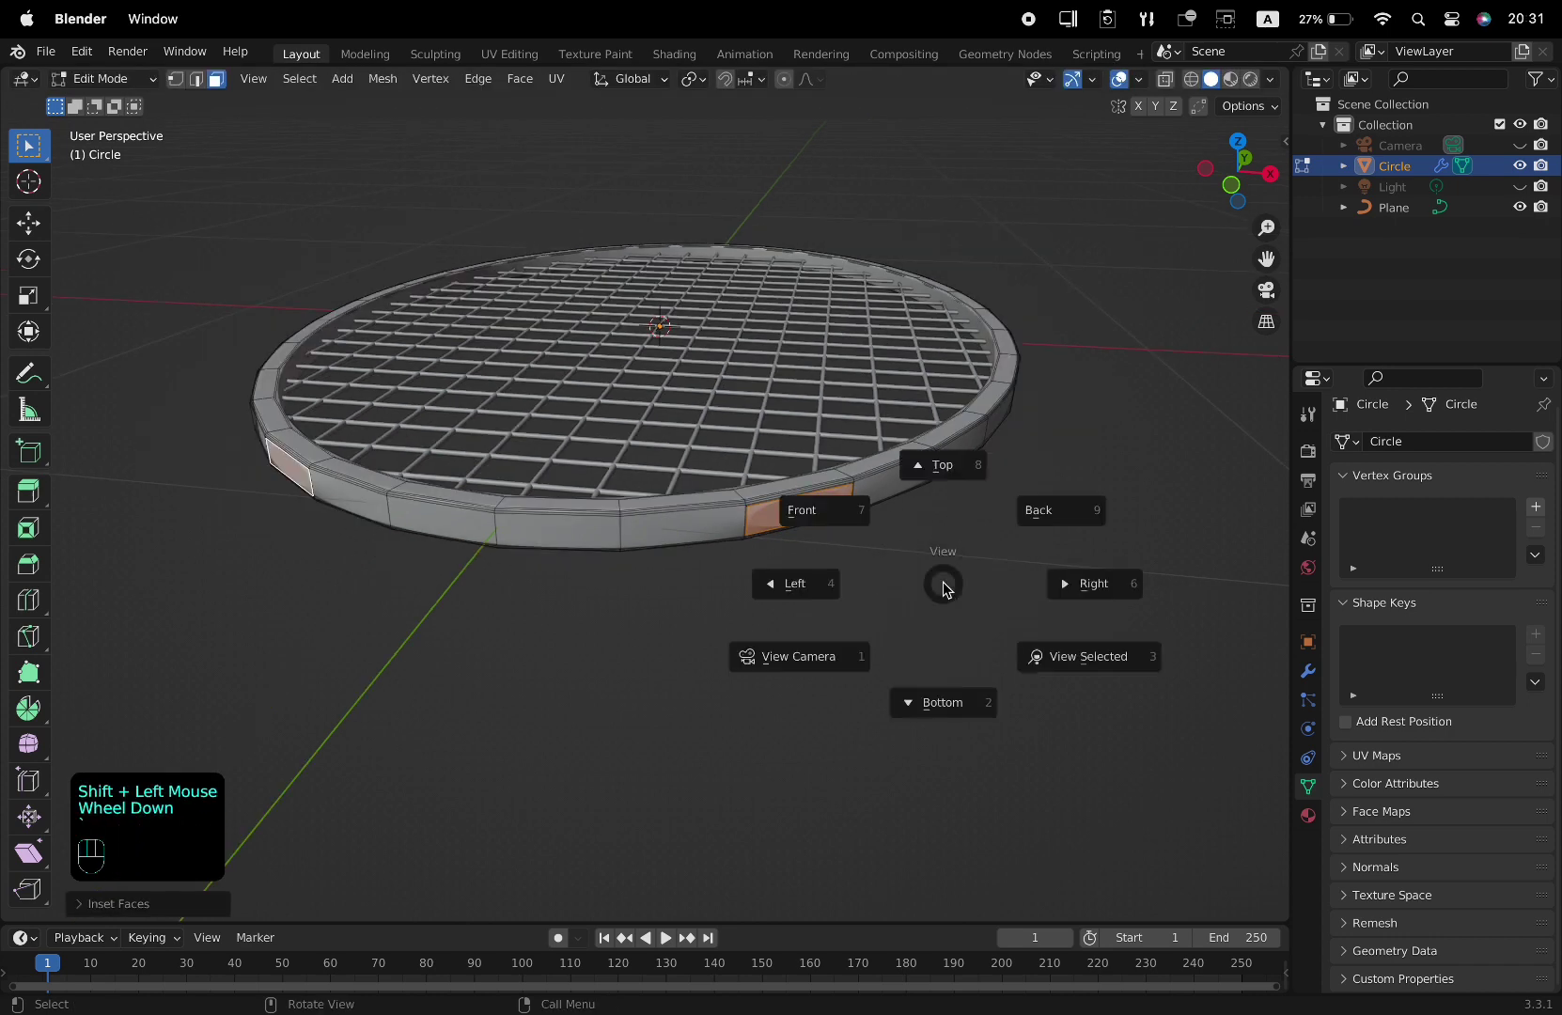
{"action": "left_click", "coordinate": [941, 464]}
{"action": "scroll", "coordinate": [871, 603], "scroll_direction": "down", "scroll_amount": 2}
{"action": "middle_click_drag", "start_coordinate": [871, 603], "coordinate": [903, 452], "text": "shift"}
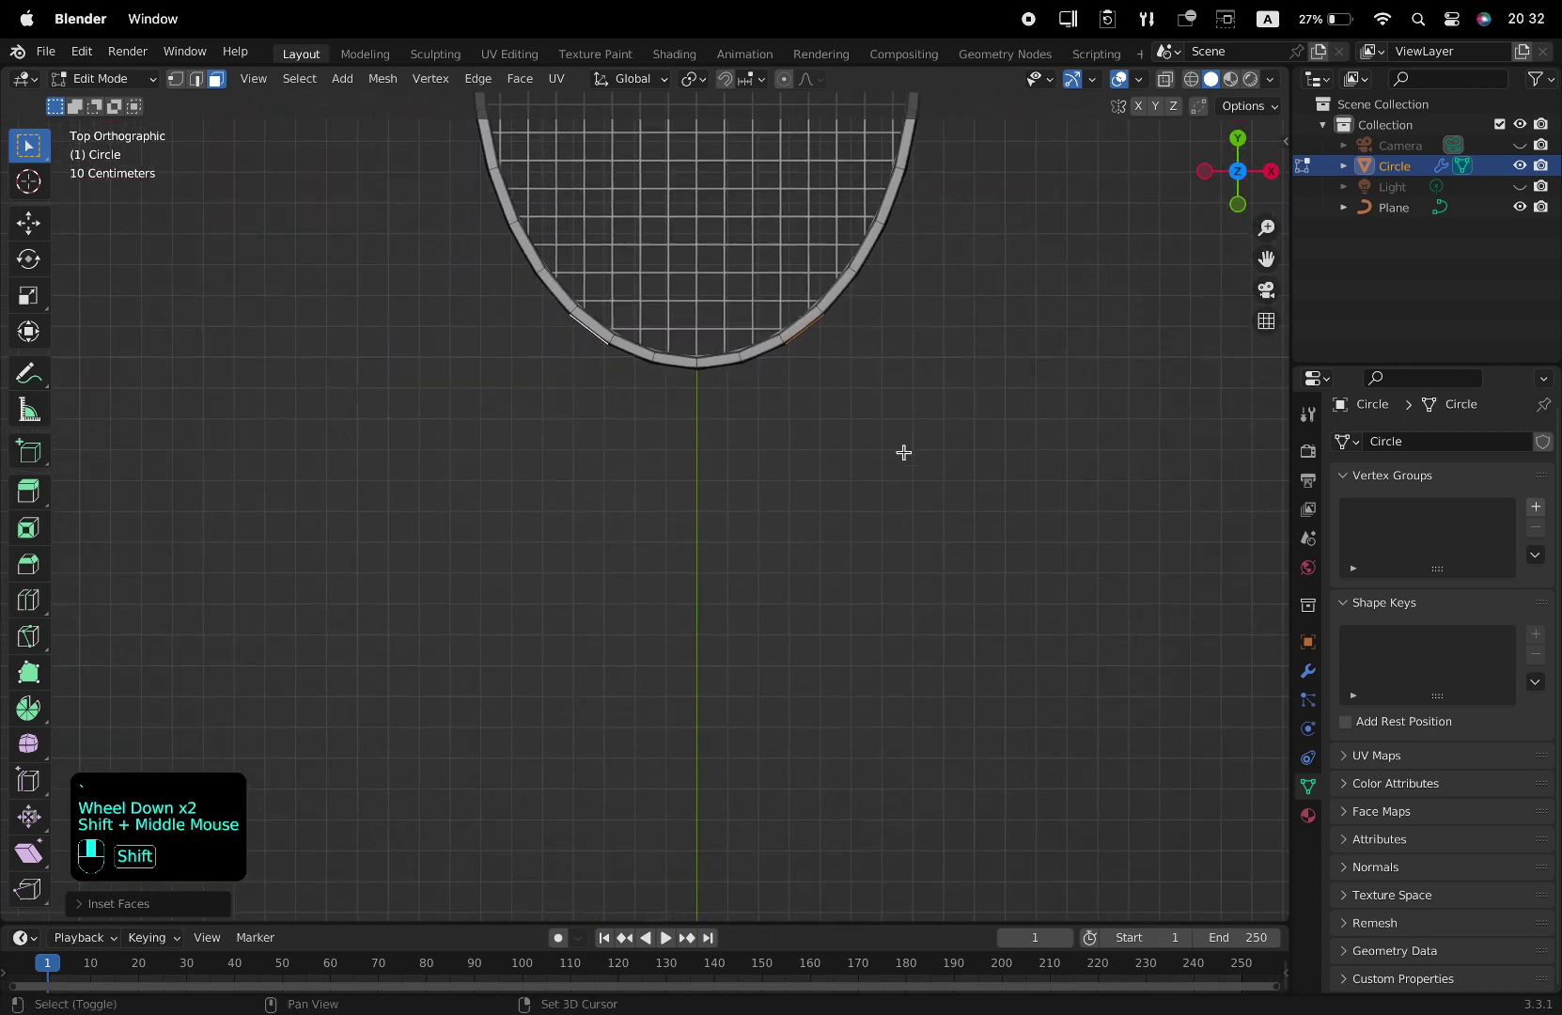
{"action": "key", "text": "e"}
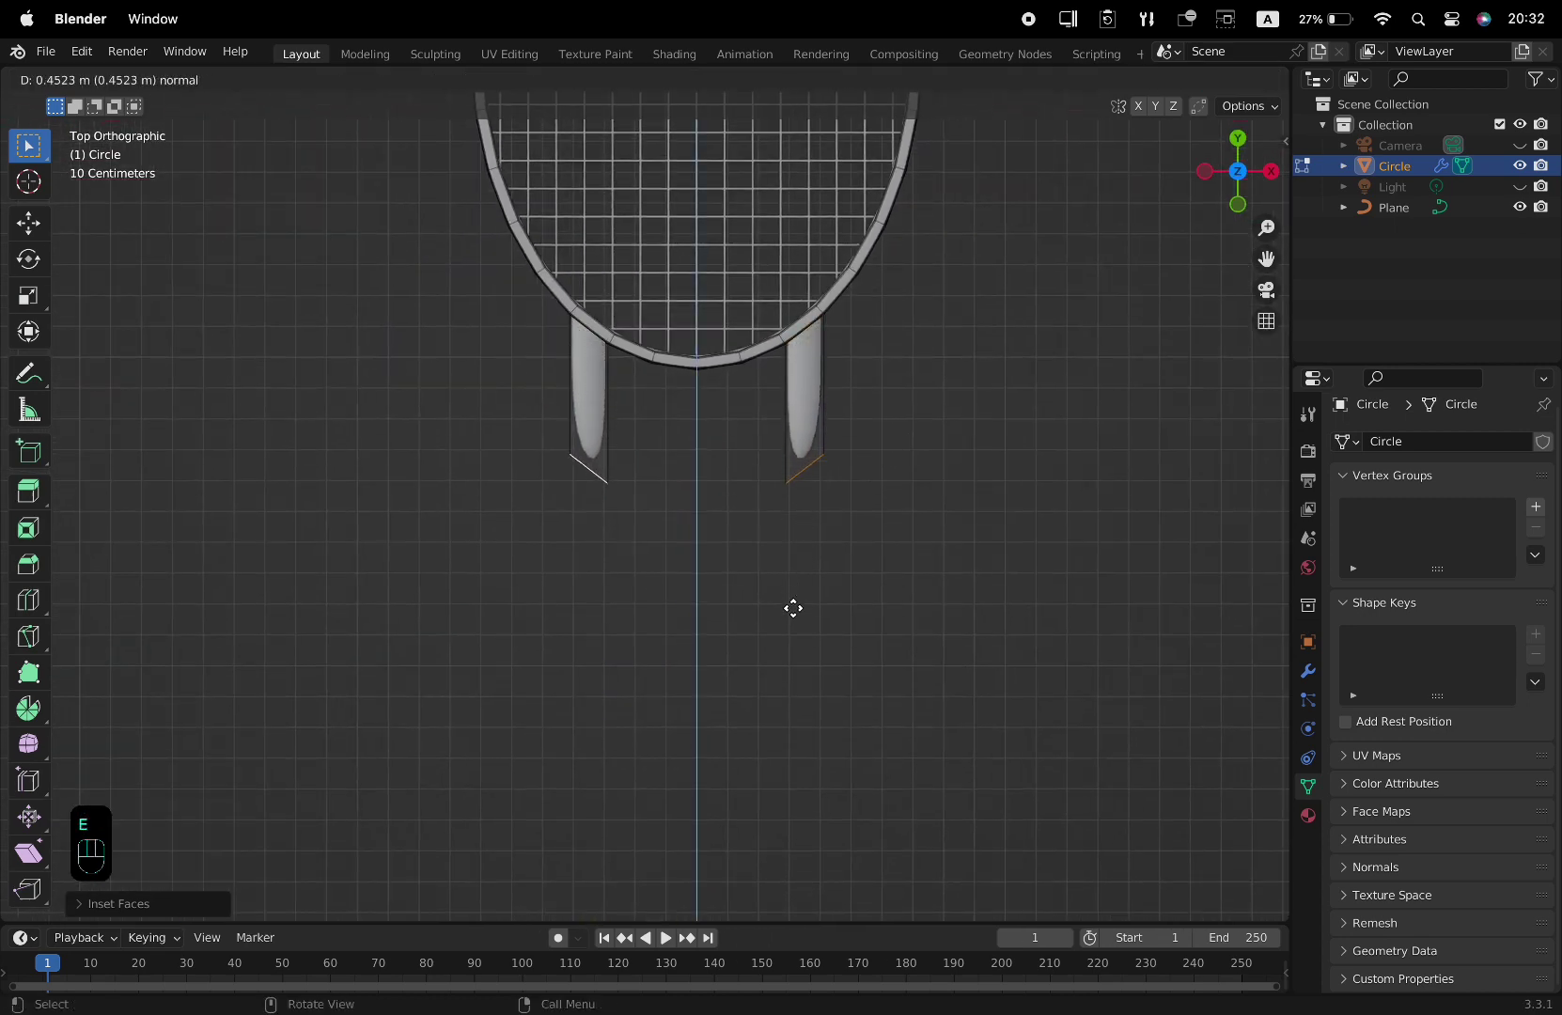
{"action": "left_click", "coordinate": [791, 672]}
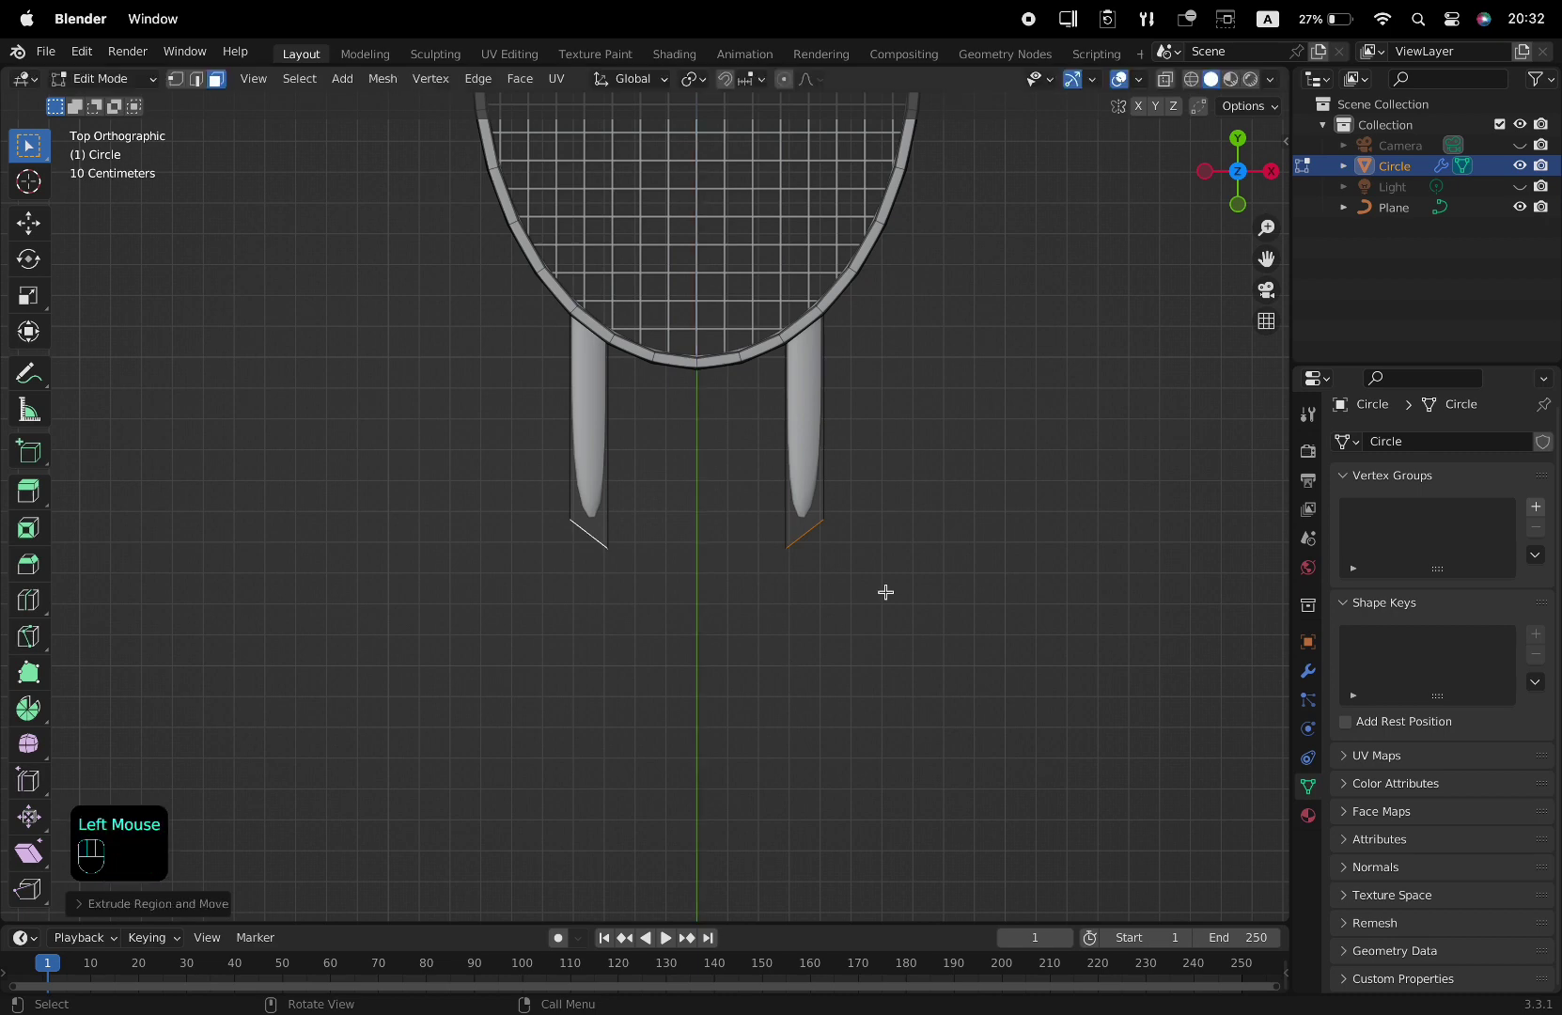
- Flatten the end faces of both prongs by scaling them to 0 along Y
{"action": "key", "text": "s"}
{"action": "key", "text": "y"}
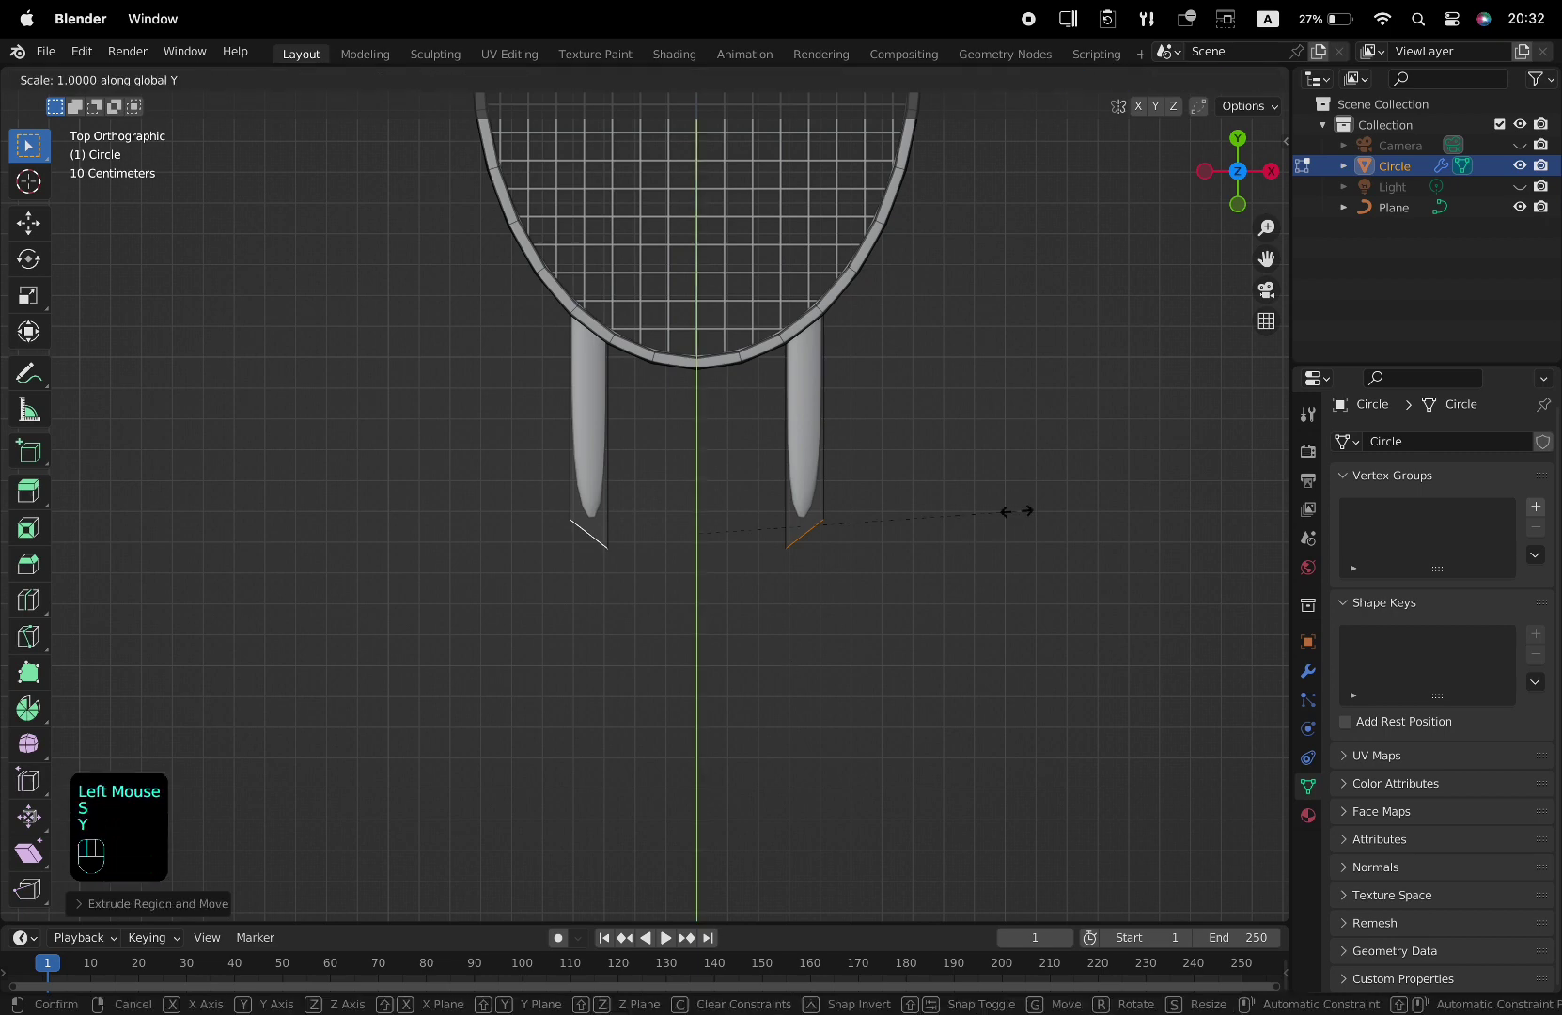
{"action": "key", "text": "0"}
{"action": "left_click", "coordinate": [1014, 512]}
- Turn on X-ray, select the end vertices of the +X prong and rotate them -45° about Z
{"action": "key", "text": "1"}
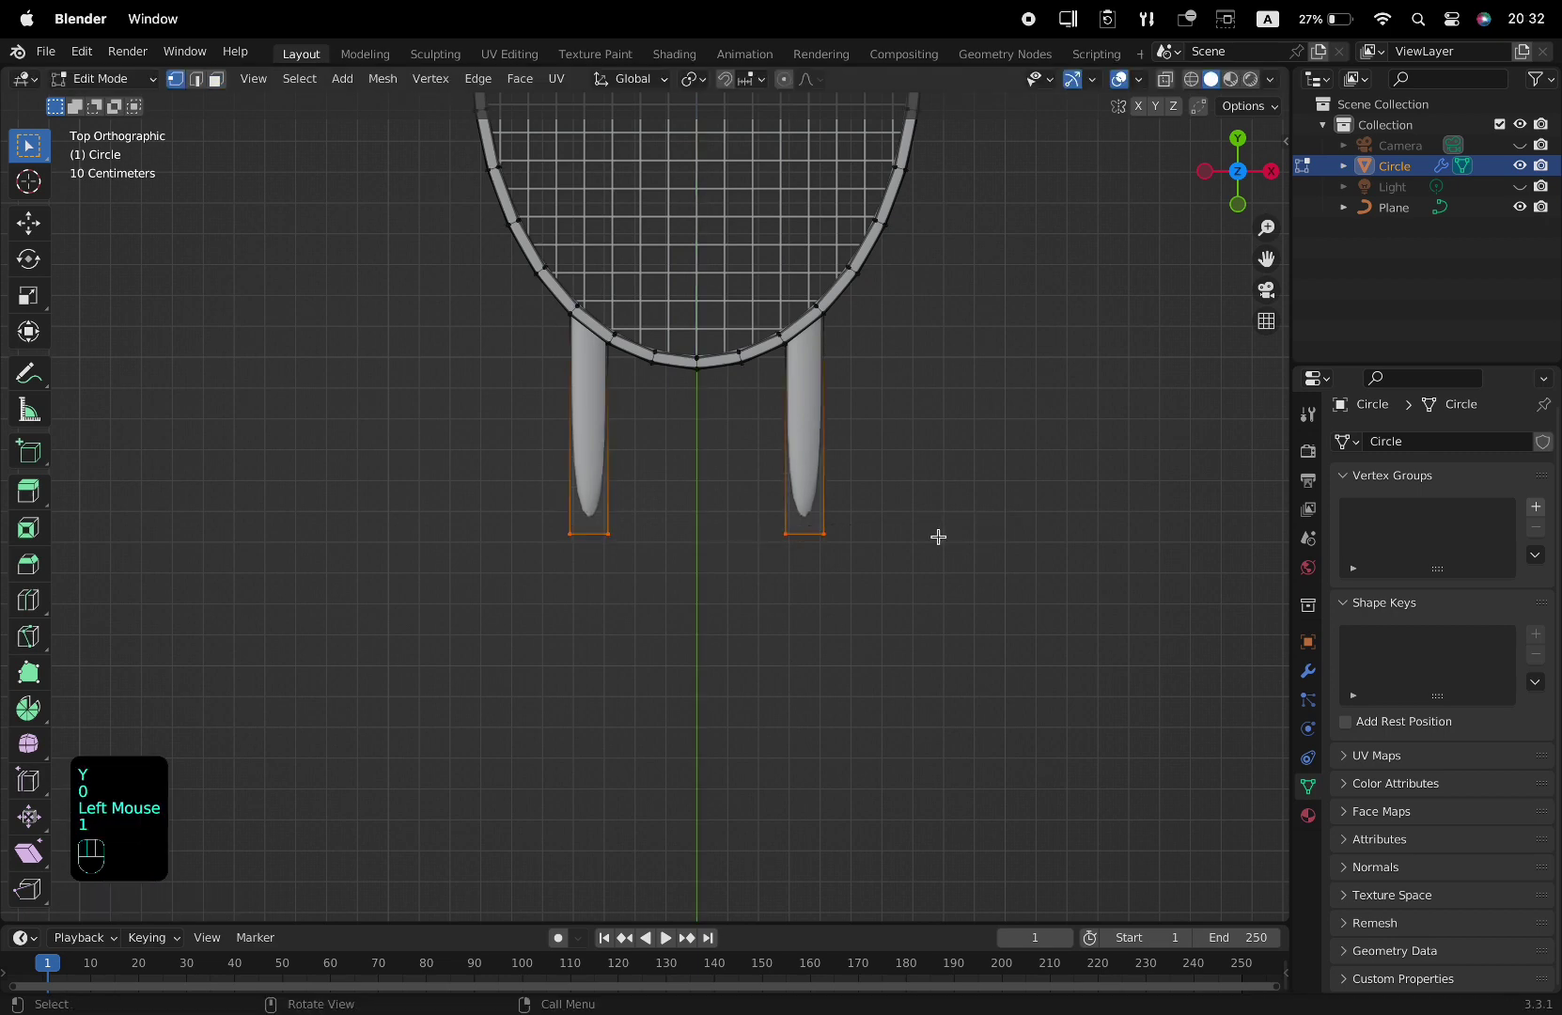
{"action": "key", "text": "alt+z"}
{"action": "left_click_drag", "start_coordinate": [732, 485], "coordinate": [917, 599]}
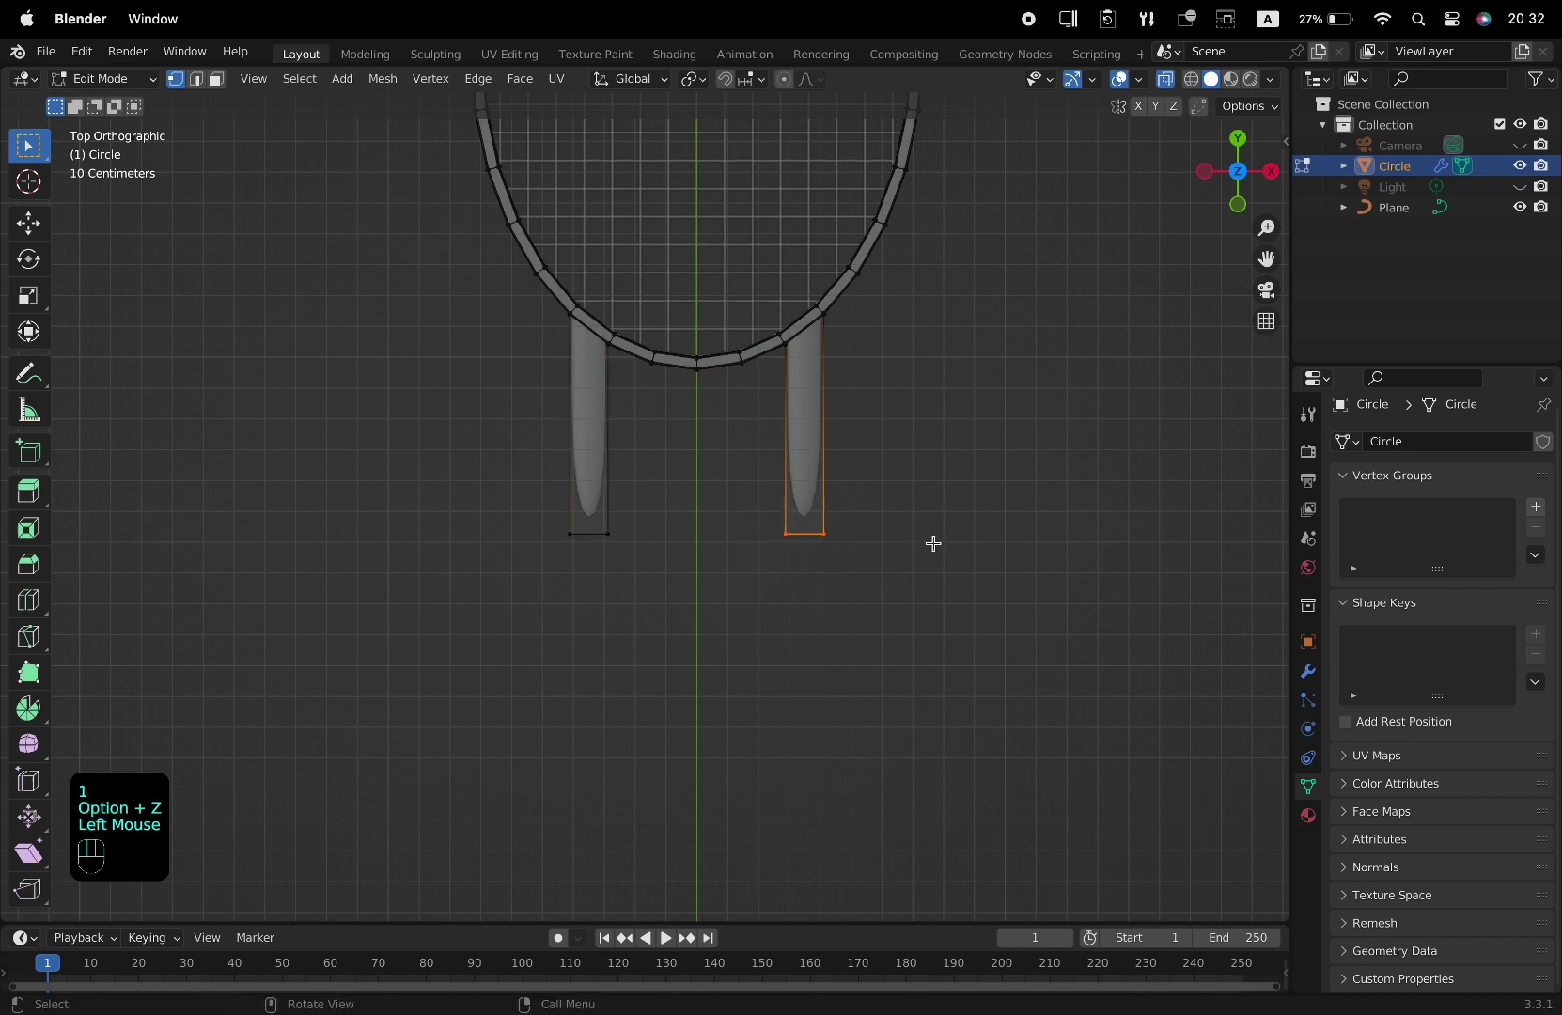
{"action": "key", "text": "r"}
{"action": "type", "text": "z"}
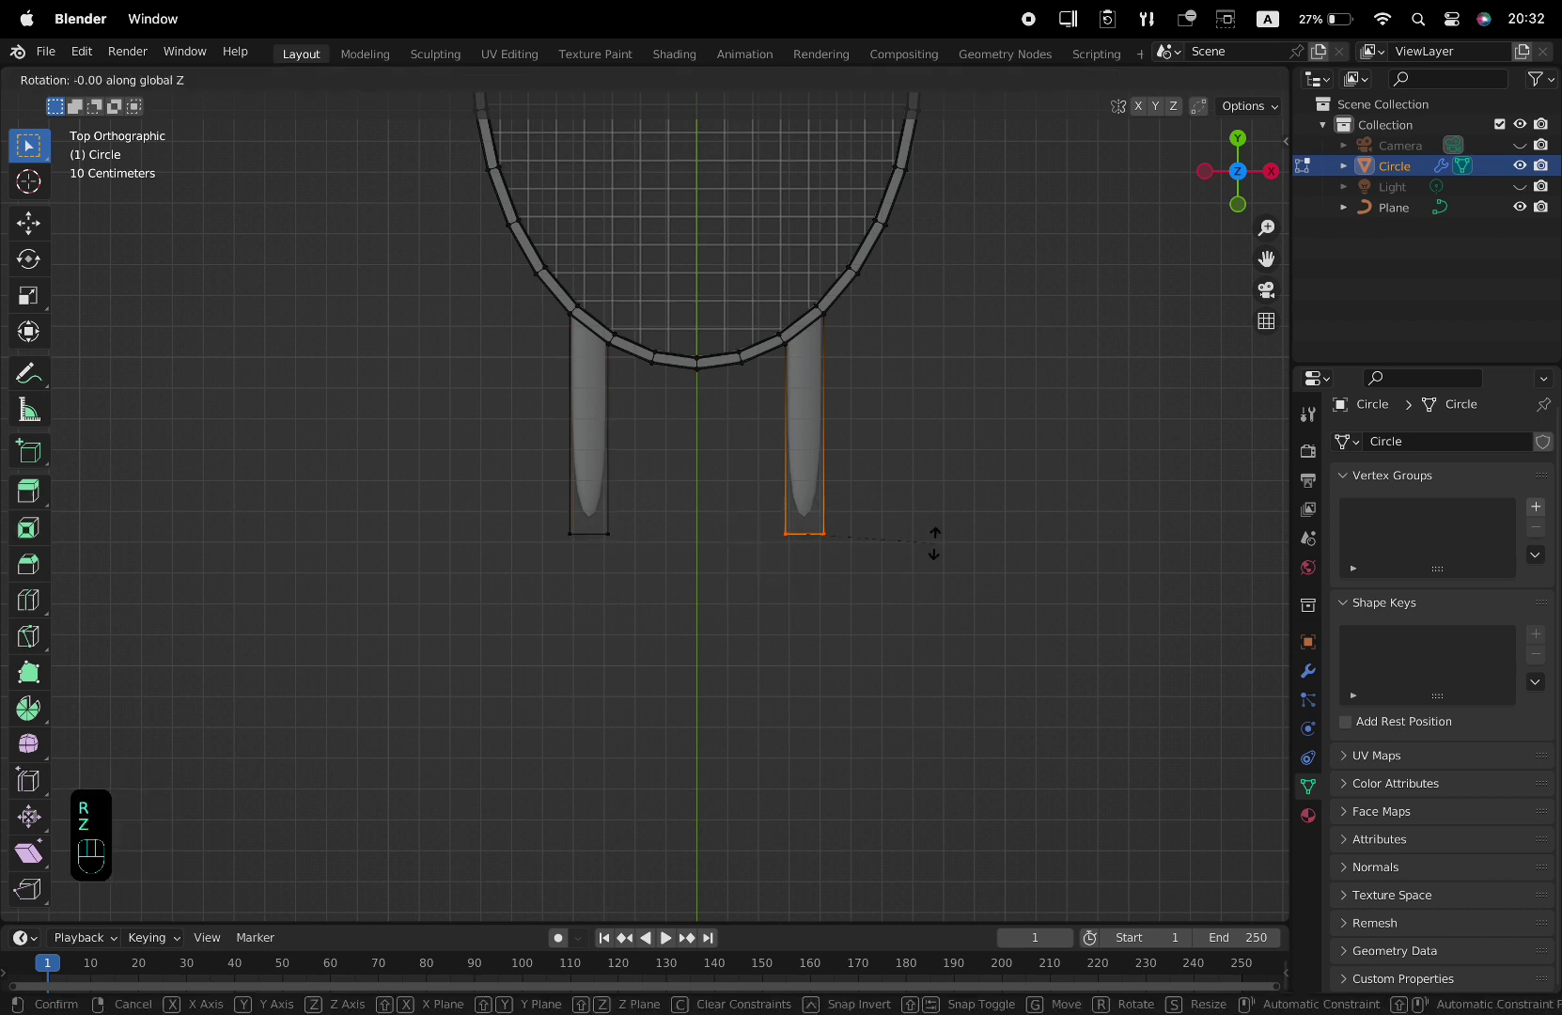
{"action": "type", "text": "45"}
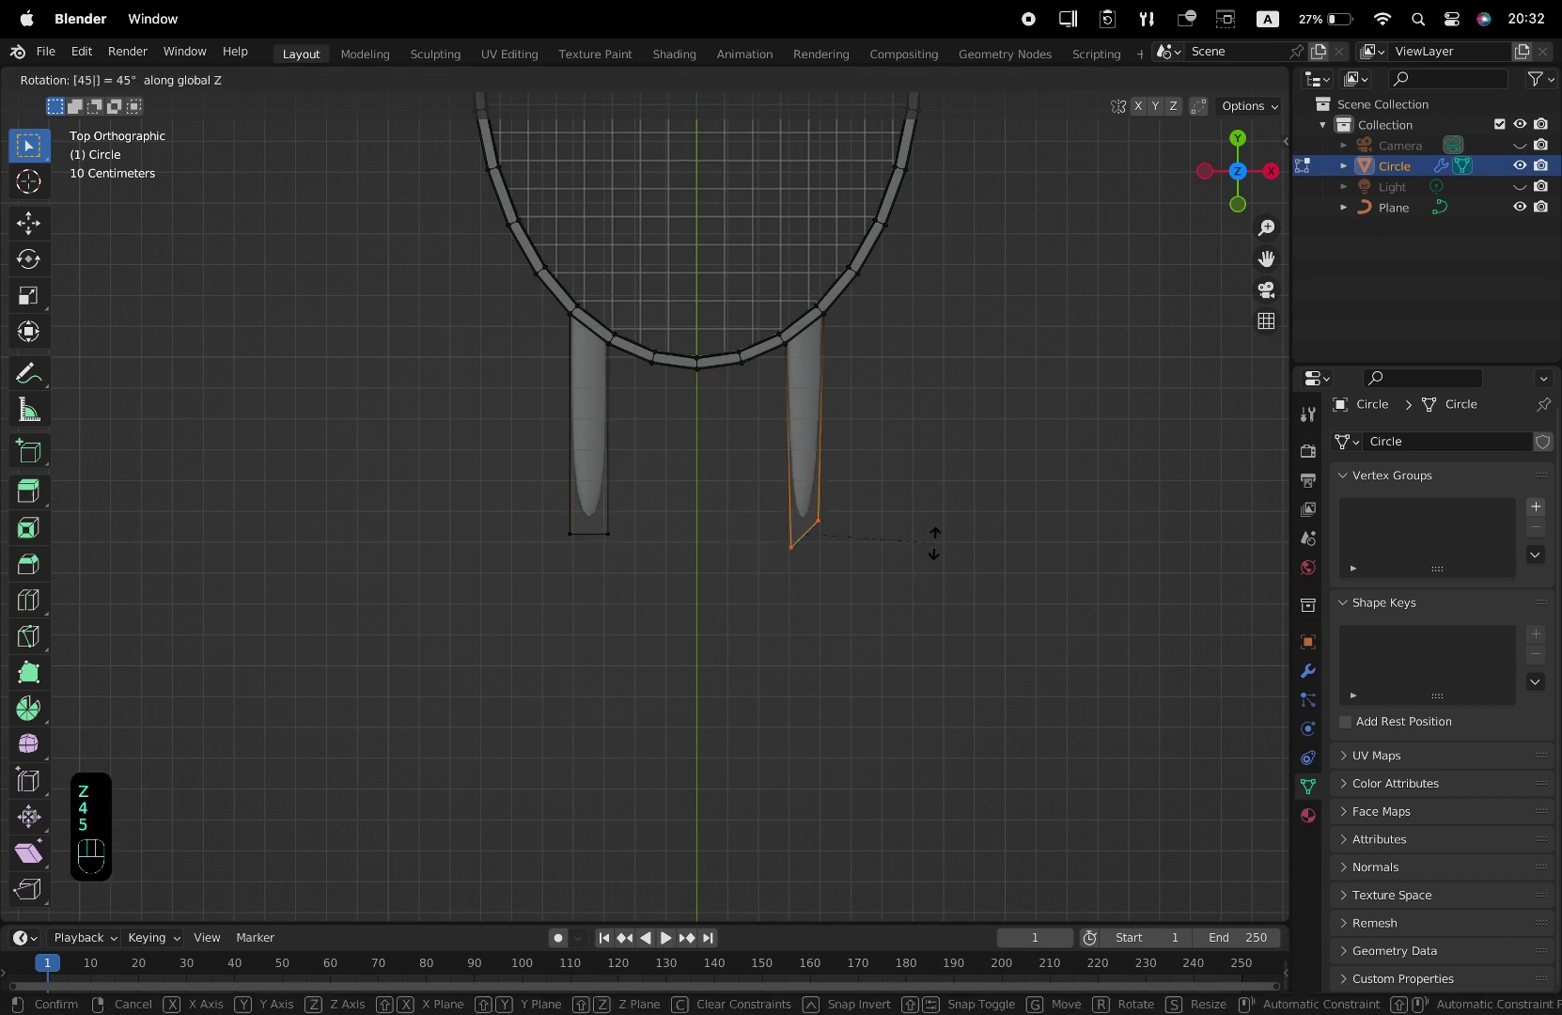
{"action": "type", "text": "-"}
{"action": "left_click", "coordinate": [933, 544]}
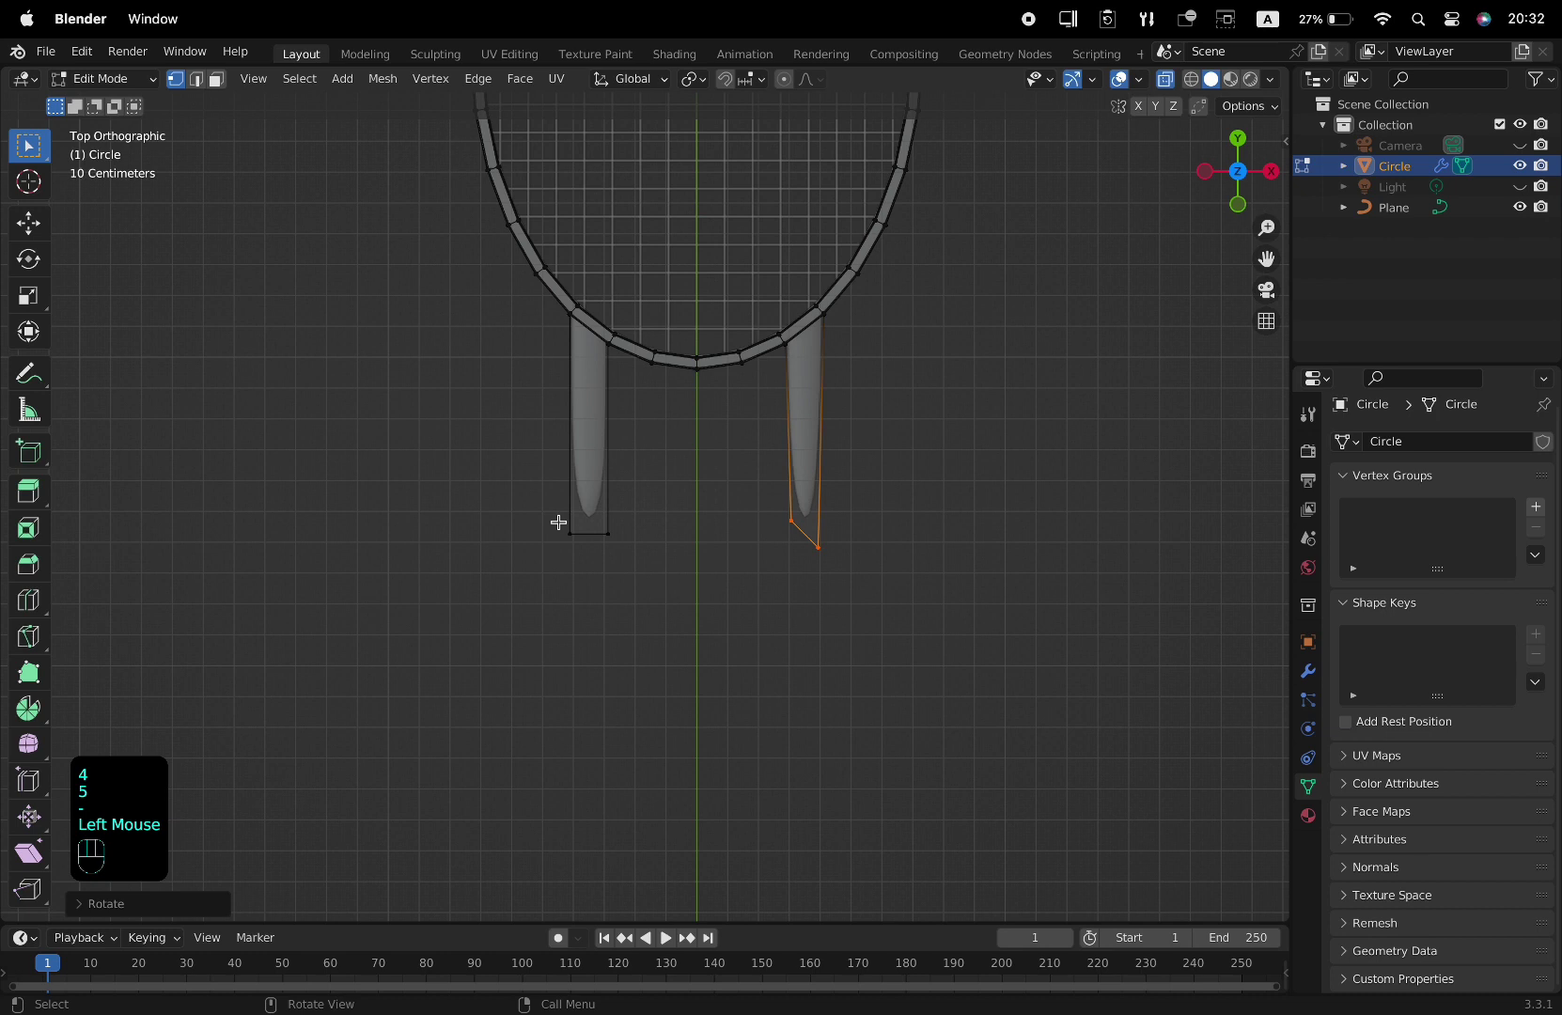
- Select the end vertices of the -X prong and rotate them 45° about Z
{"action": "left_click_drag", "start_coordinate": [541, 514], "coordinate": [644, 581]}
{"action": "type", "text": "r"}
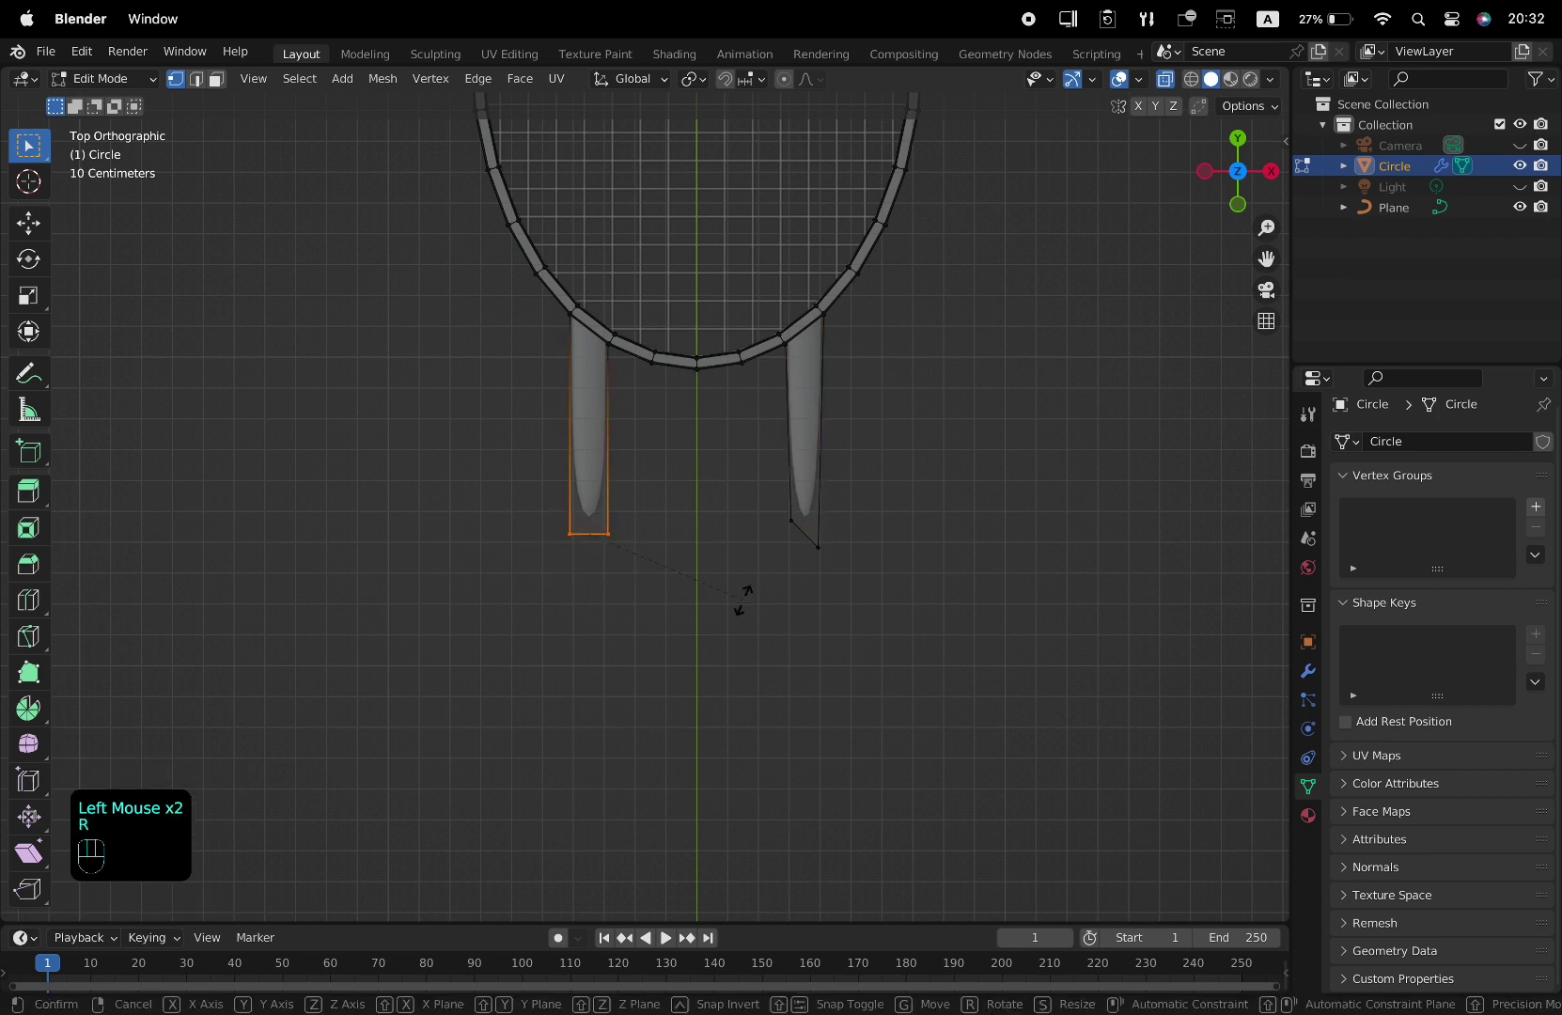
{"action": "type", "text": "z"}
{"action": "type", "text": "45"}
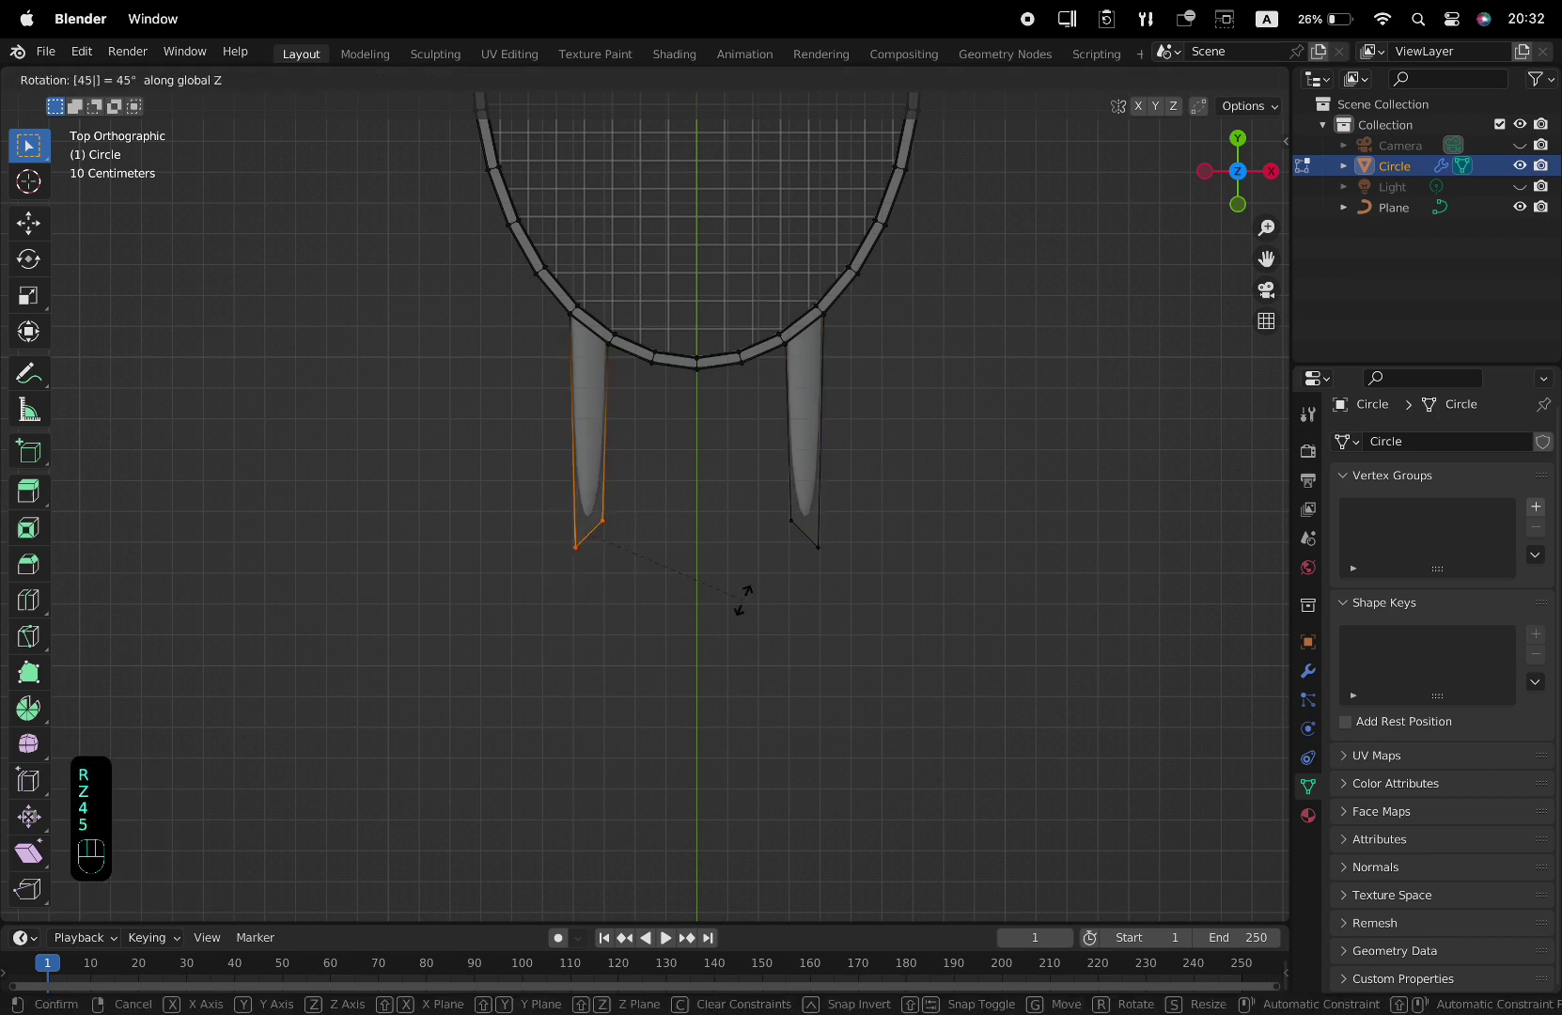
{"action": "left_click", "coordinate": [743, 600]}
- Select the end vertices of both prongs and connect them with Bridge Edge Loops
{"action": "left_click_drag", "start_coordinate": [485, 489], "coordinate": [929, 647]}
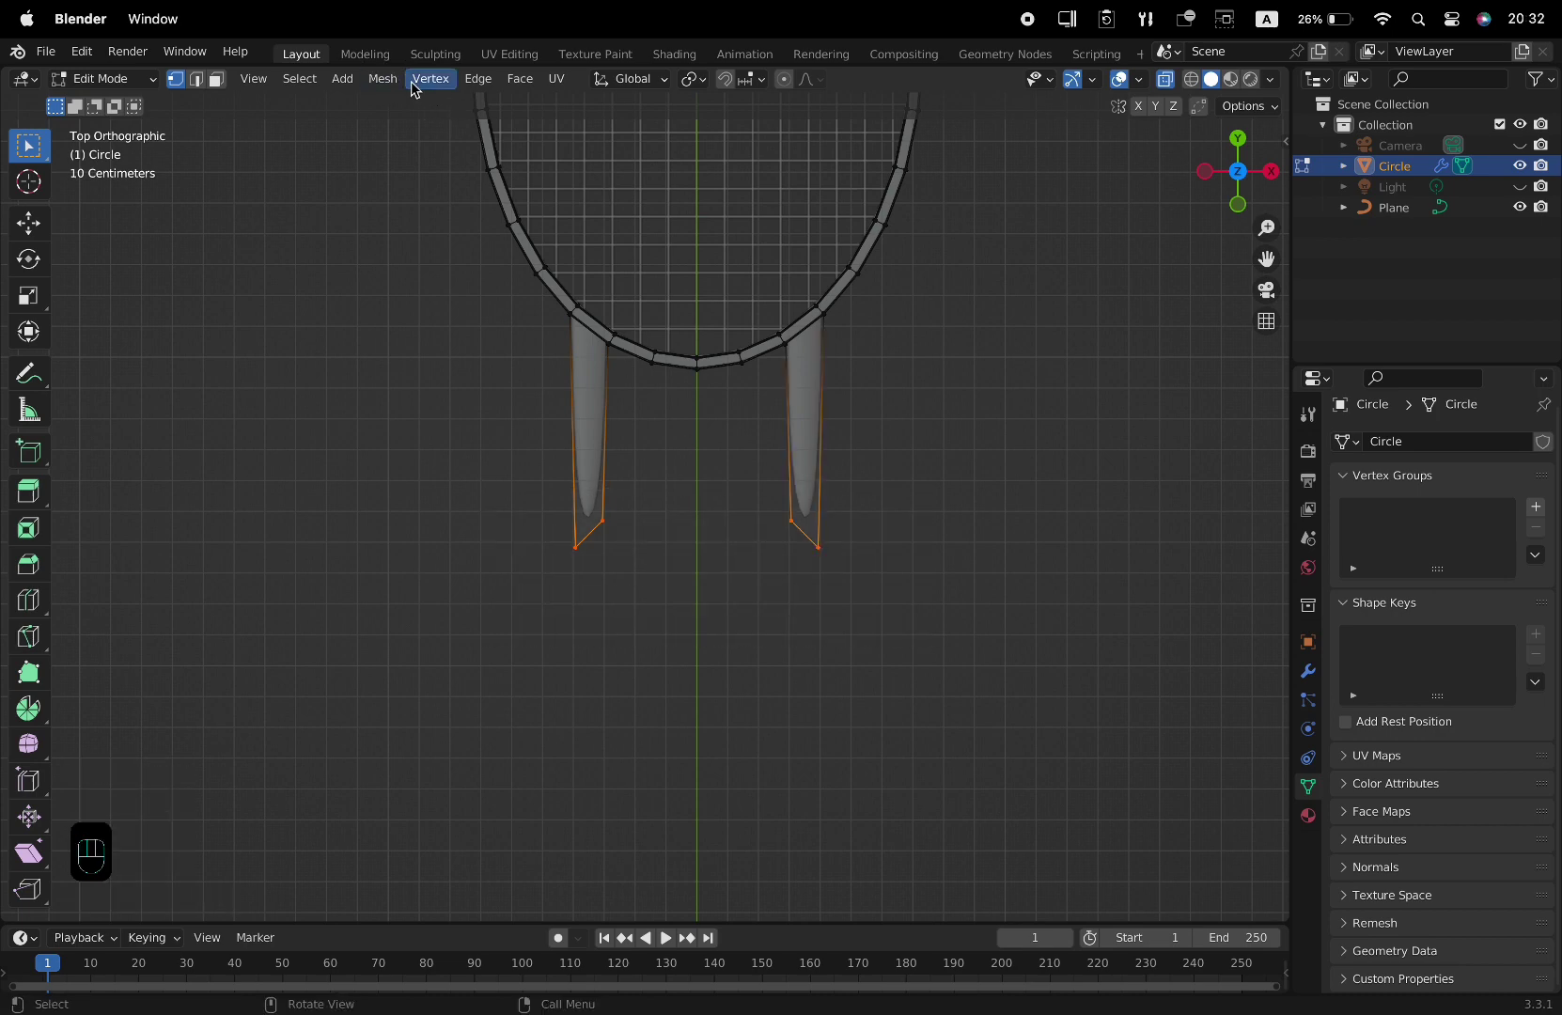
{"action": "left_click", "coordinate": [475, 80]}
{"action": "left_click", "coordinate": [505, 166]}
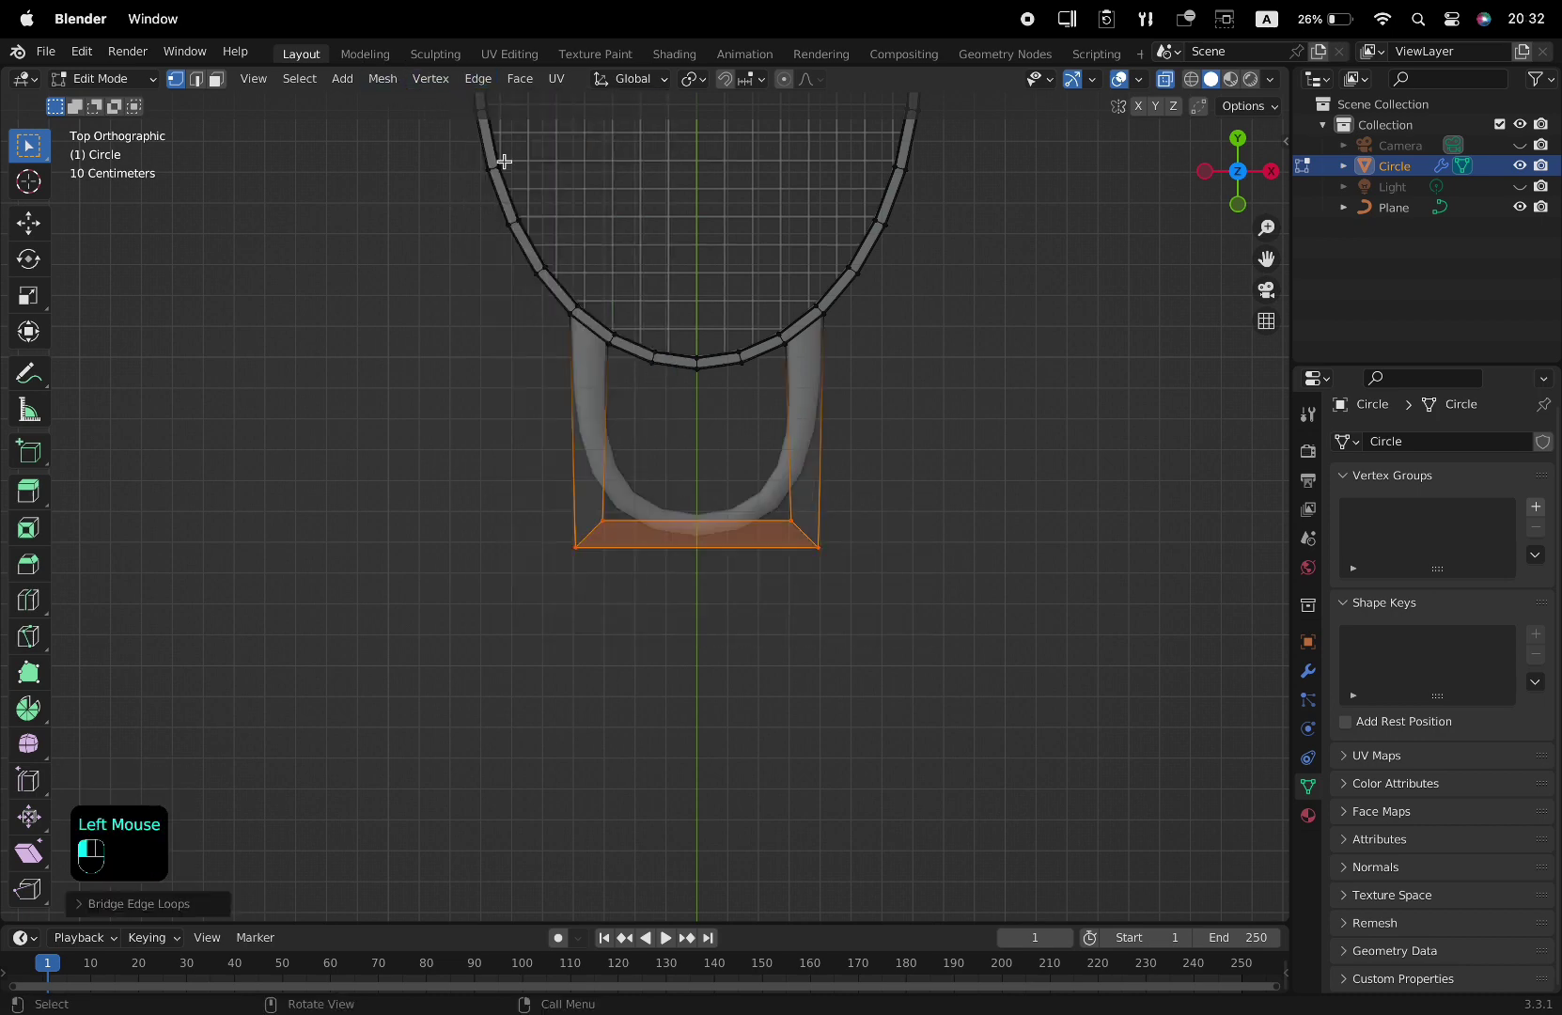
- Scale the bridged section strongly inward along X so the prongs converge into a V-shaped throat, and turn off X-ray
{"action": "scroll", "coordinate": [705, 531], "scroll_direction": "up", "scroll_amount": 1}
{"action": "middle_click_drag", "start_coordinate": [742, 569], "coordinate": [711, 558], "text": "shift"}
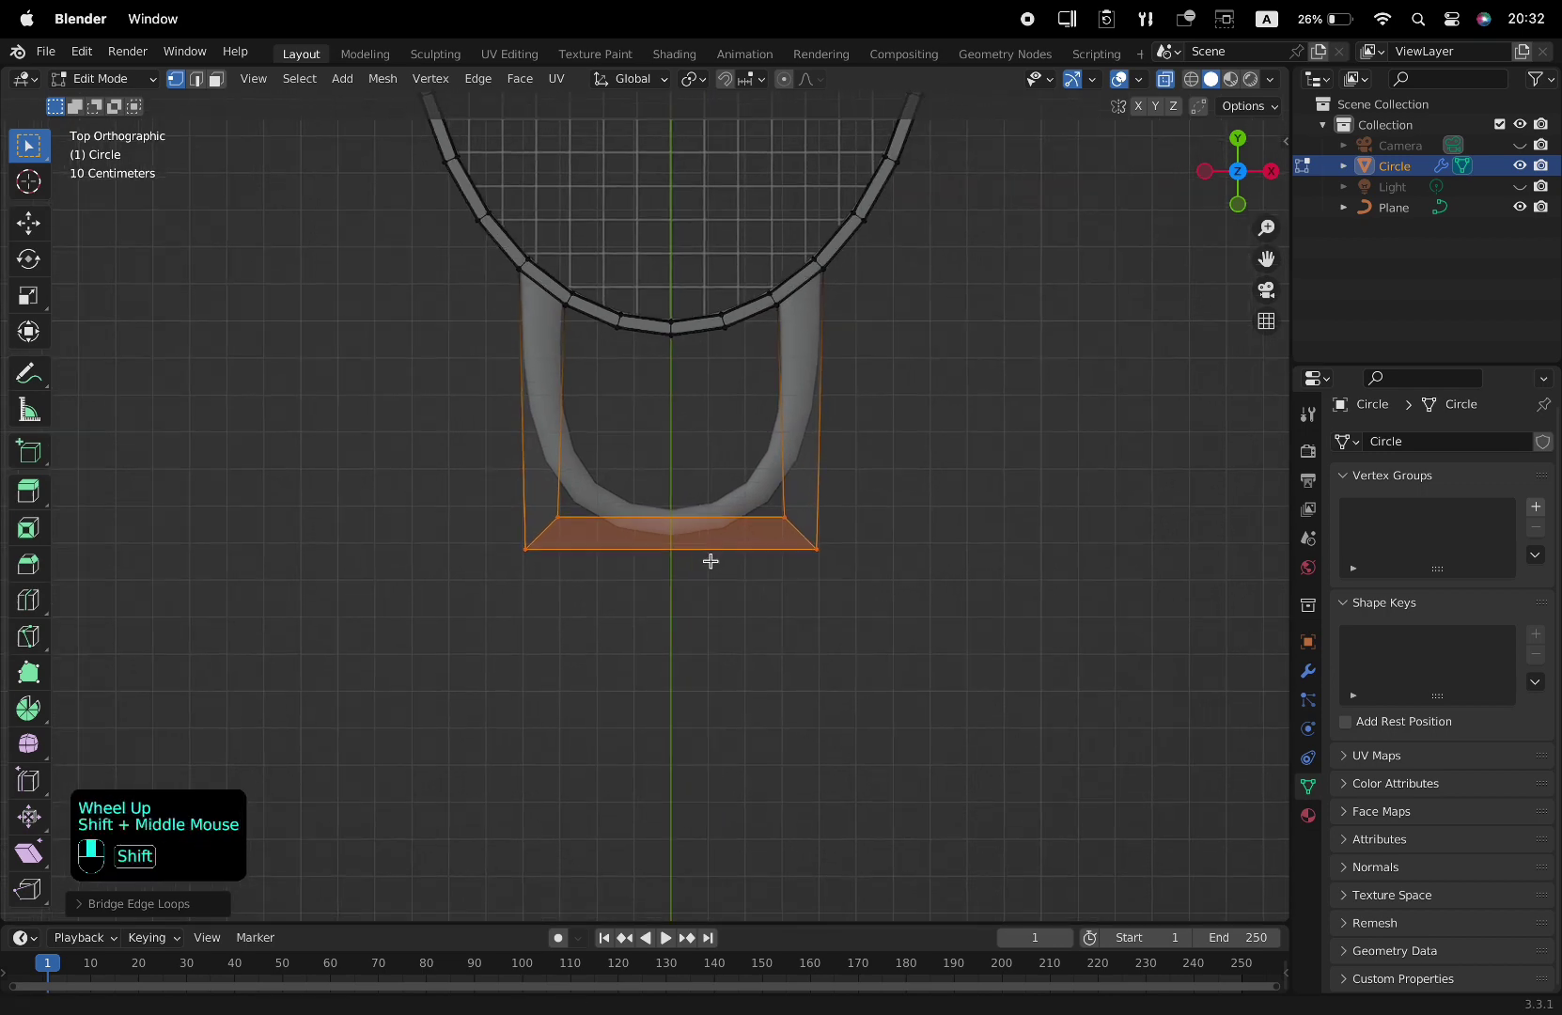
{"action": "scroll", "coordinate": [724, 588], "scroll_direction": "up", "scroll_amount": 2}
{"action": "key", "text": "s"}
{"action": "key", "text": "x"}
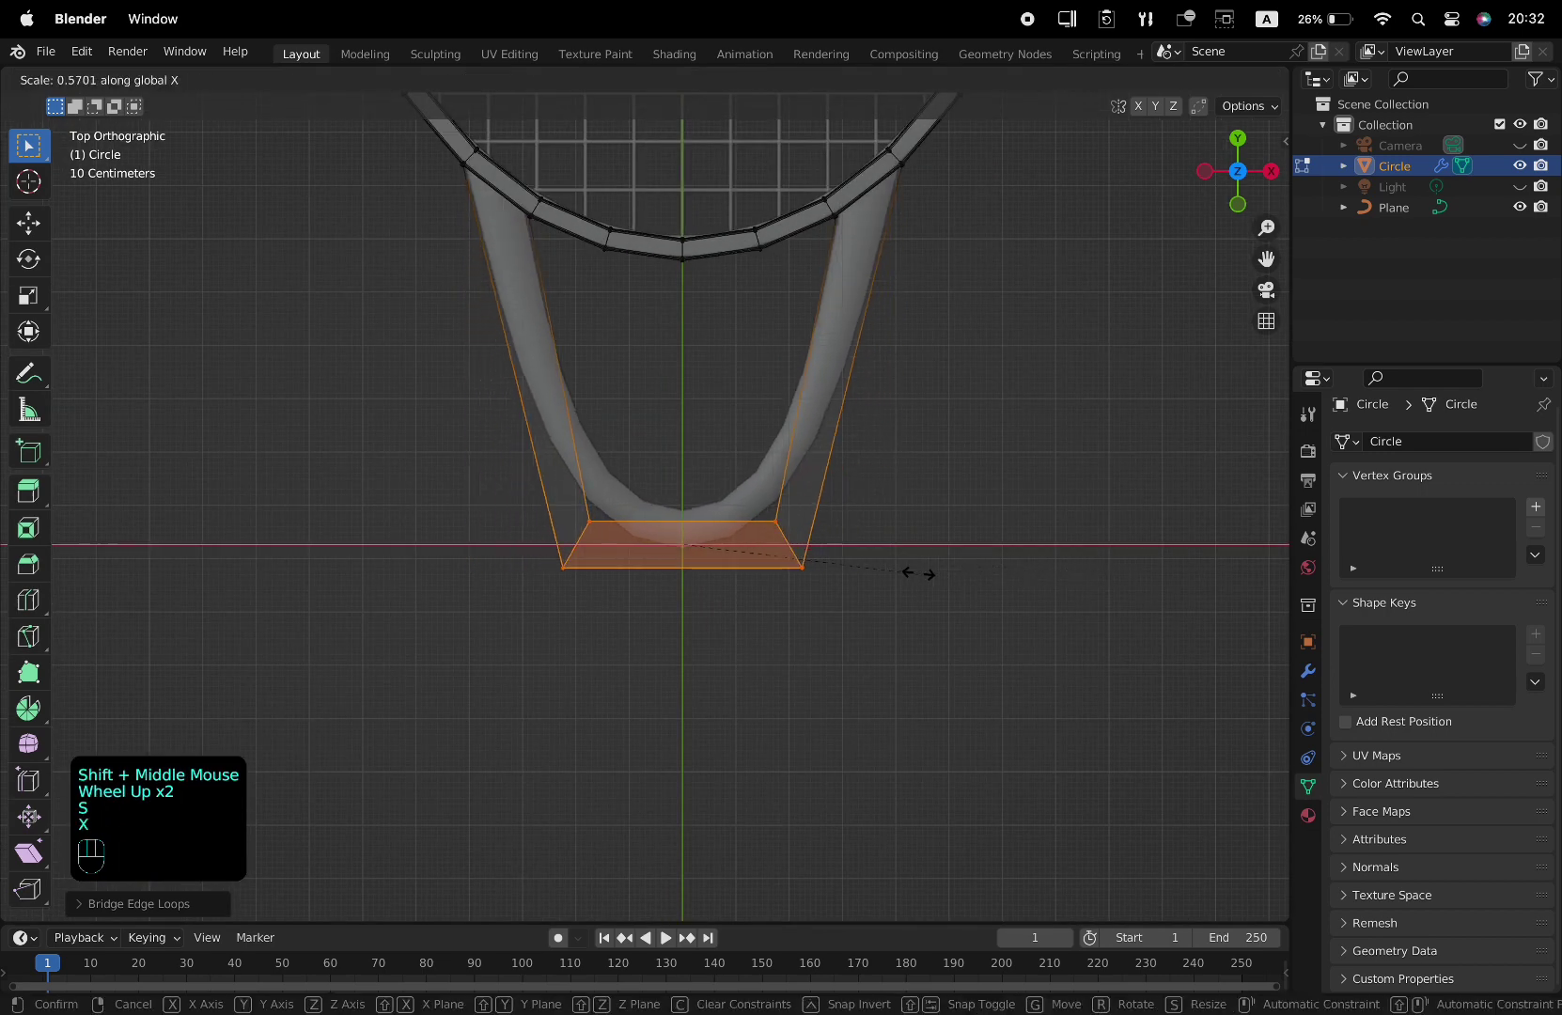
{"action": "left_click", "coordinate": [725, 567]}
{"action": "scroll", "coordinate": [725, 568], "scroll_direction": "up", "scroll_amount": 1}
{"action": "key", "text": "alt+z"}
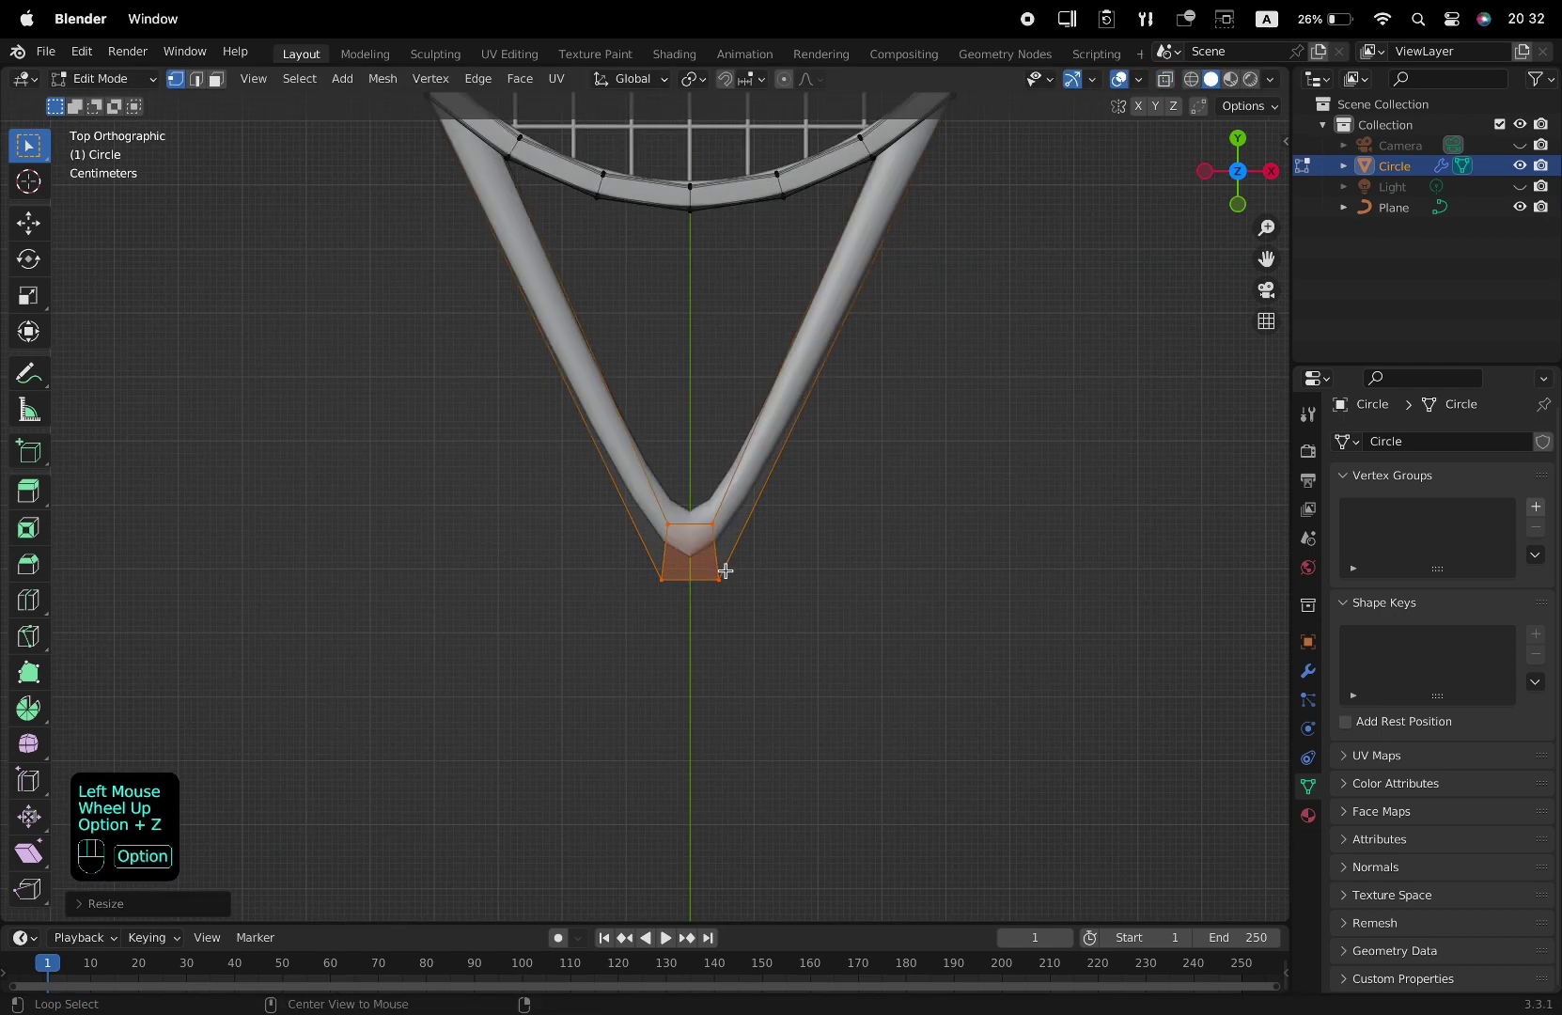
- Add a loop cut across the +X prong and slide it down against the bridged throat tip
{"action": "middle_click_drag", "start_coordinate": [794, 551], "coordinate": [787, 638], "text": "shift"}
{"action": "scroll", "coordinate": [791, 656], "scroll_direction": "up", "scroll_amount": 1}
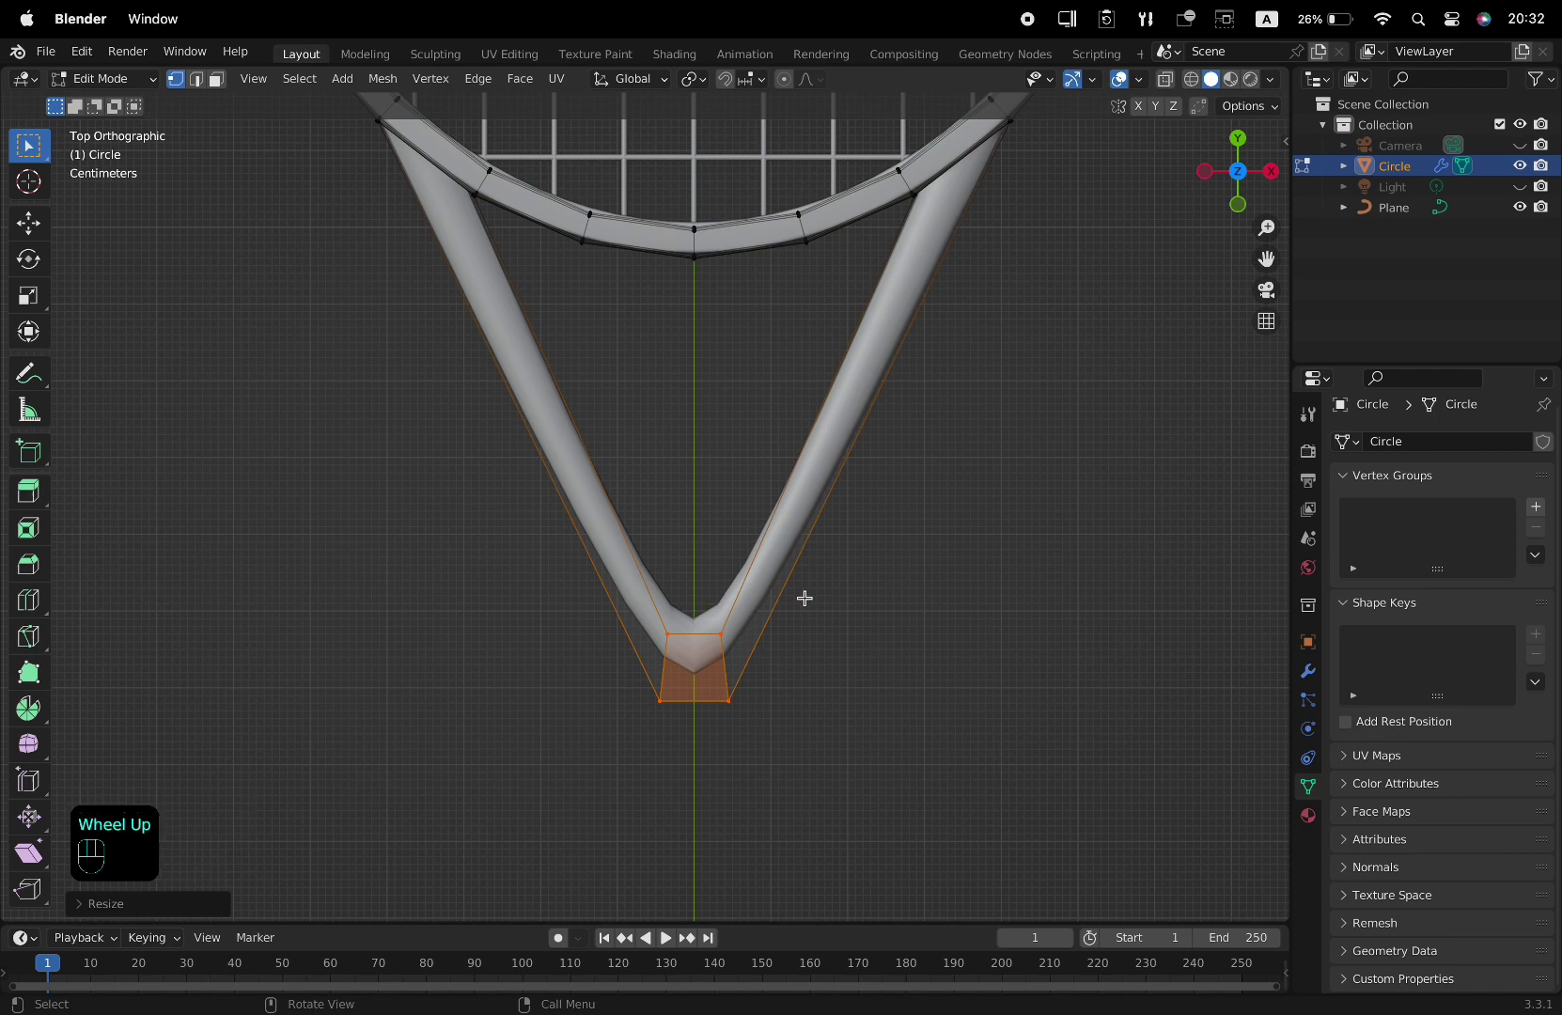
{"action": "key", "text": "ctrl"}
{"action": "key", "text": "ctrl+r"}
{"action": "left_click", "coordinate": [833, 508]}
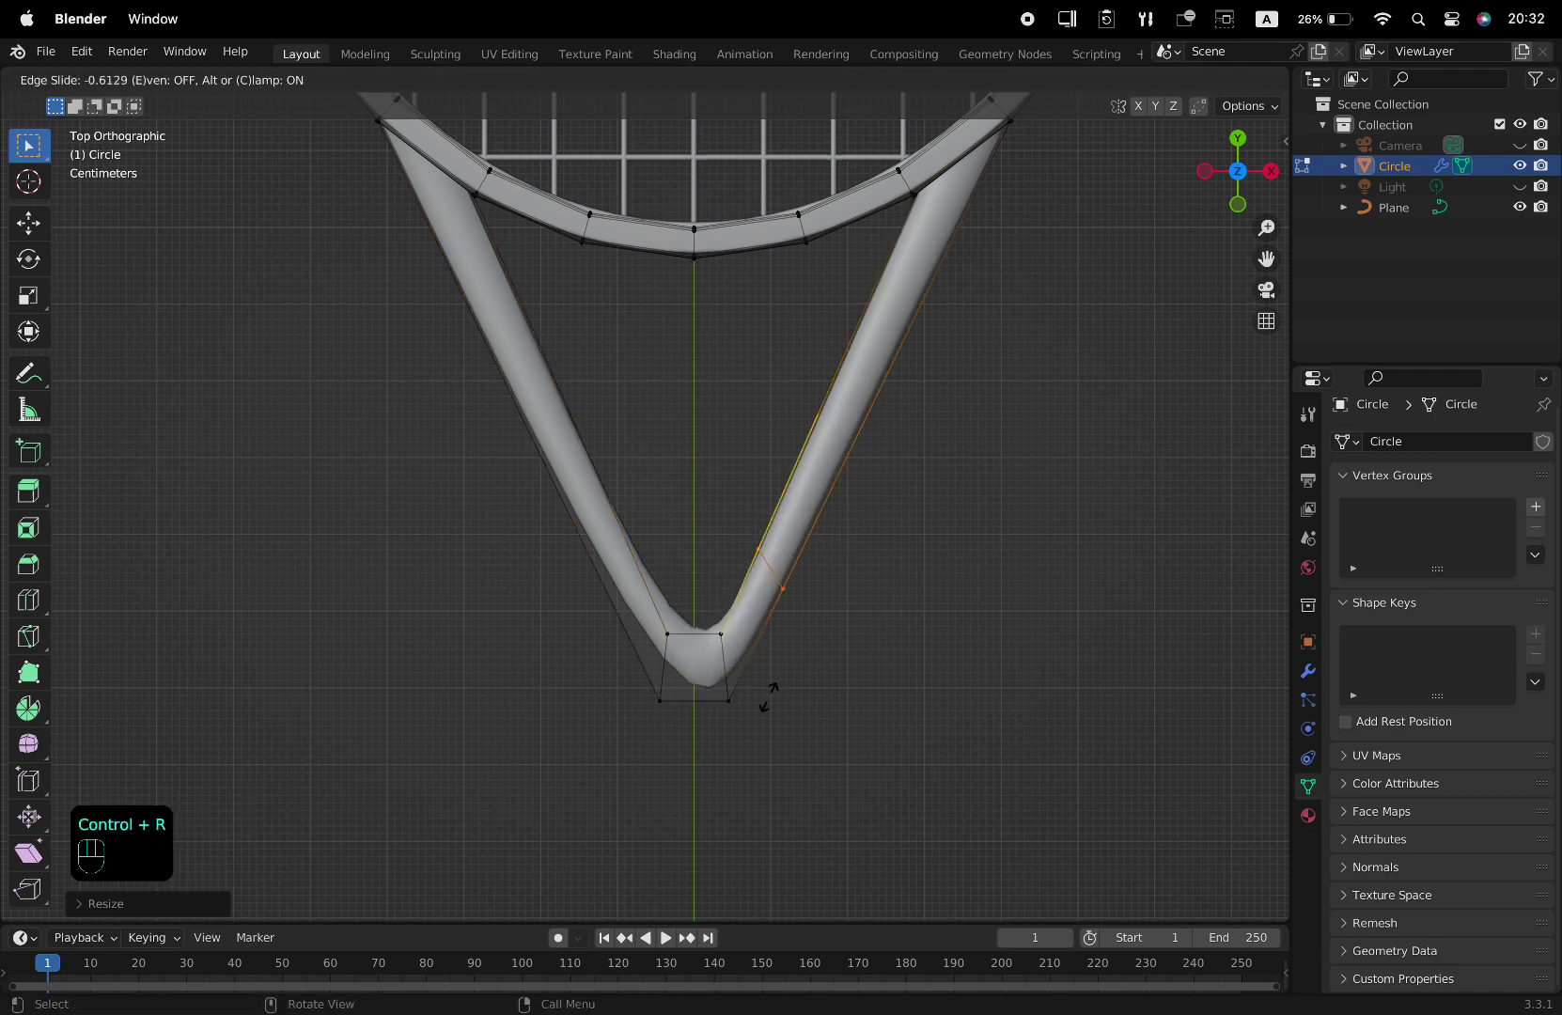
{"action": "left_click", "coordinate": [716, 790], "text": "ctrl"}
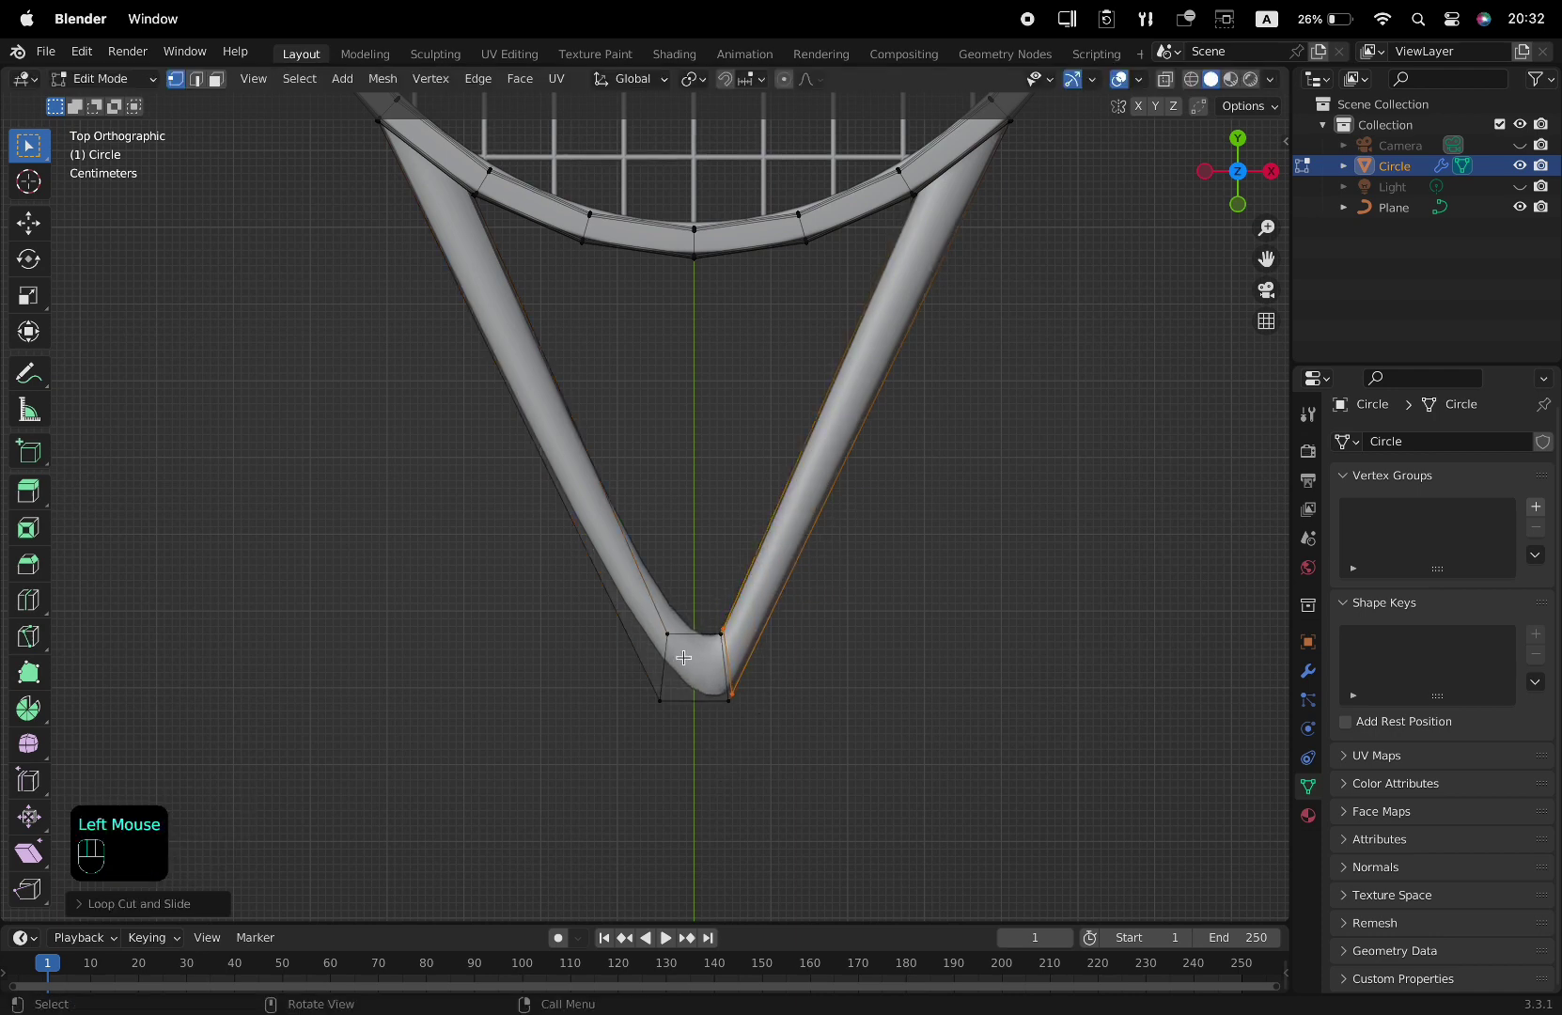
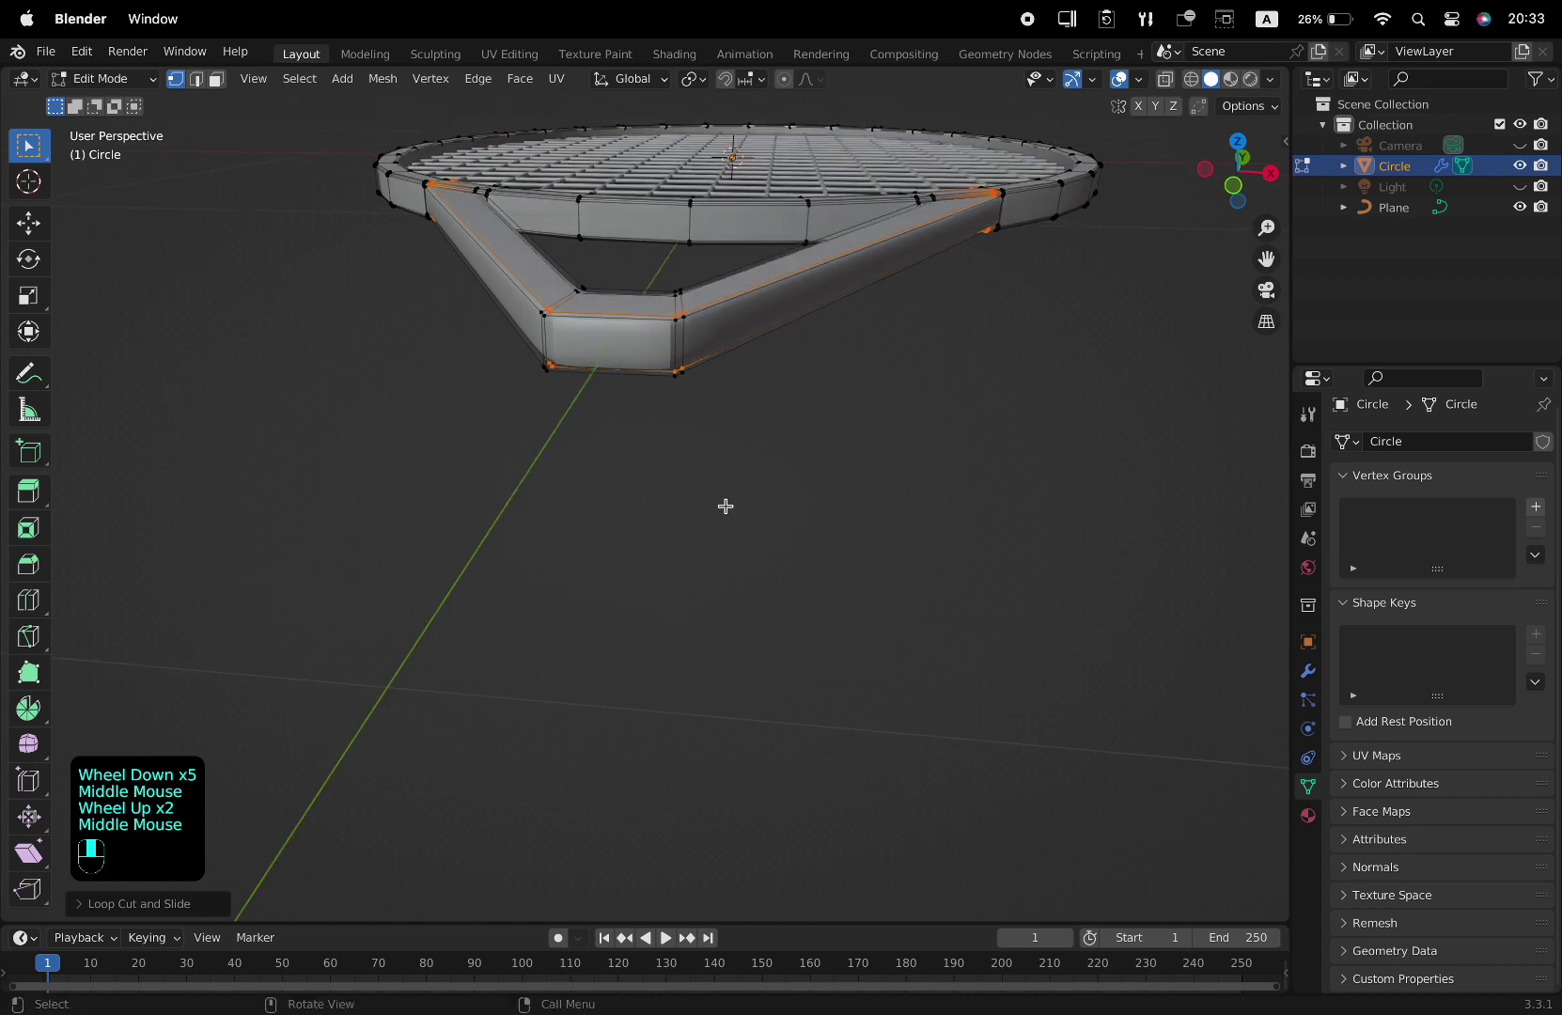
- Add two lengthwise loop cuts around the frame and throat's outer side, one near the upper edge and one near the lower edge
{"action": "key", "text": "ctrl+r"}
{"action": "left_click", "coordinate": [675, 329]}
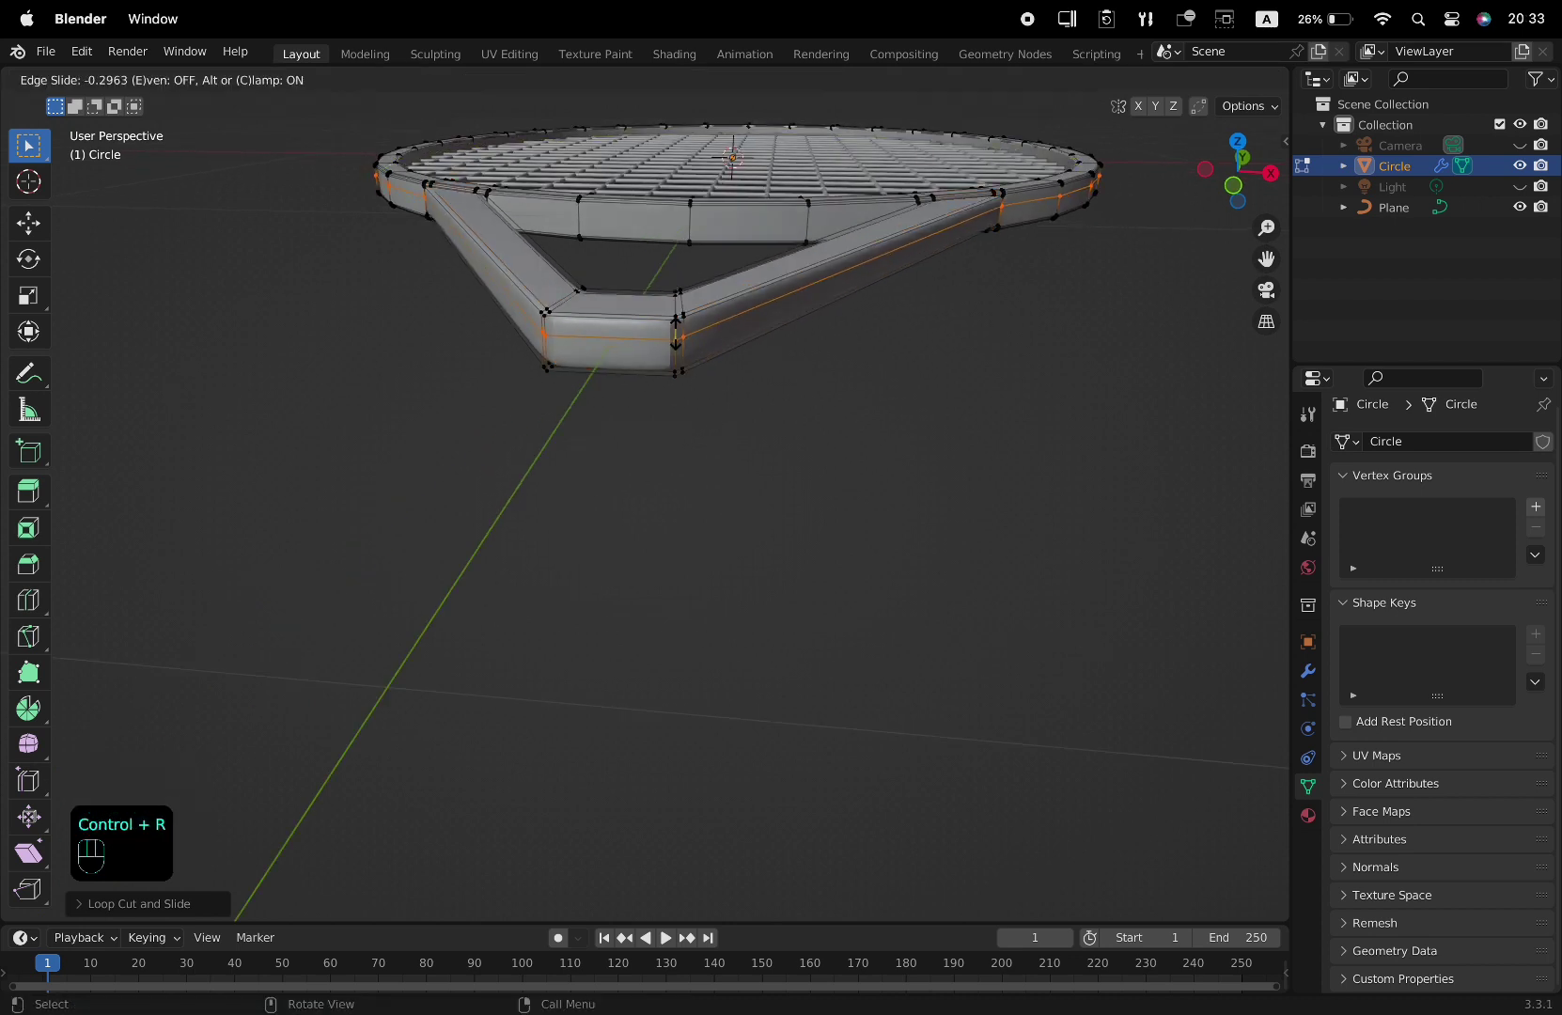
{"action": "left_click", "coordinate": [676, 320]}
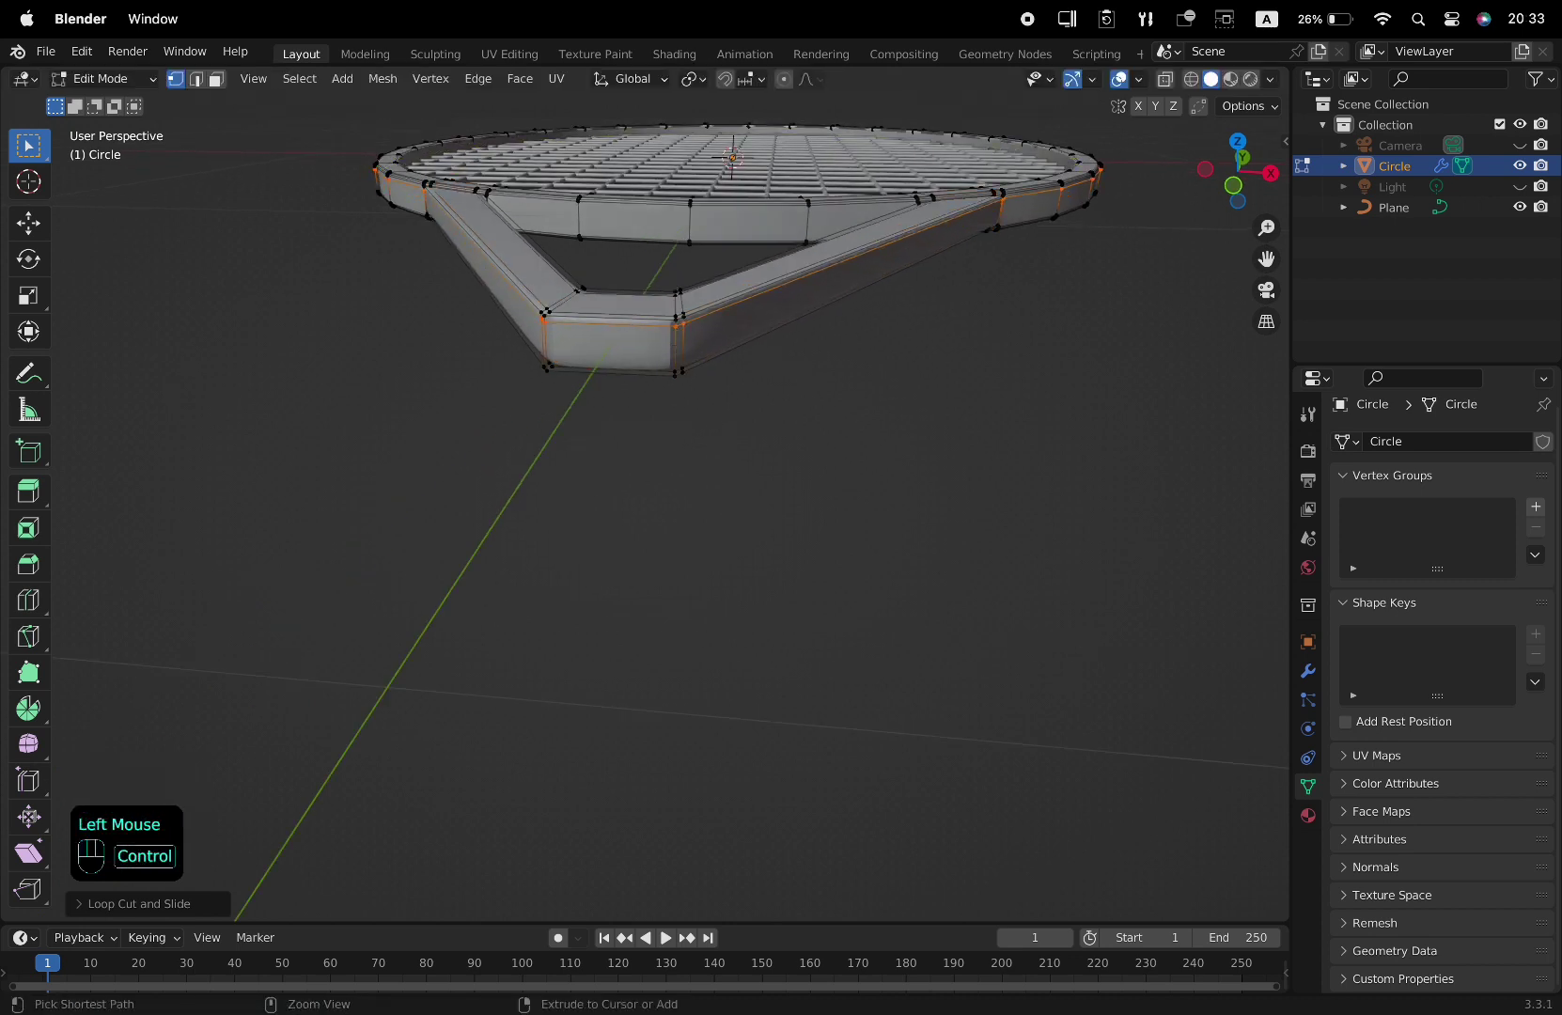
{"action": "key", "text": "ctrl+r"}
{"action": "left_click", "coordinate": [678, 338]}
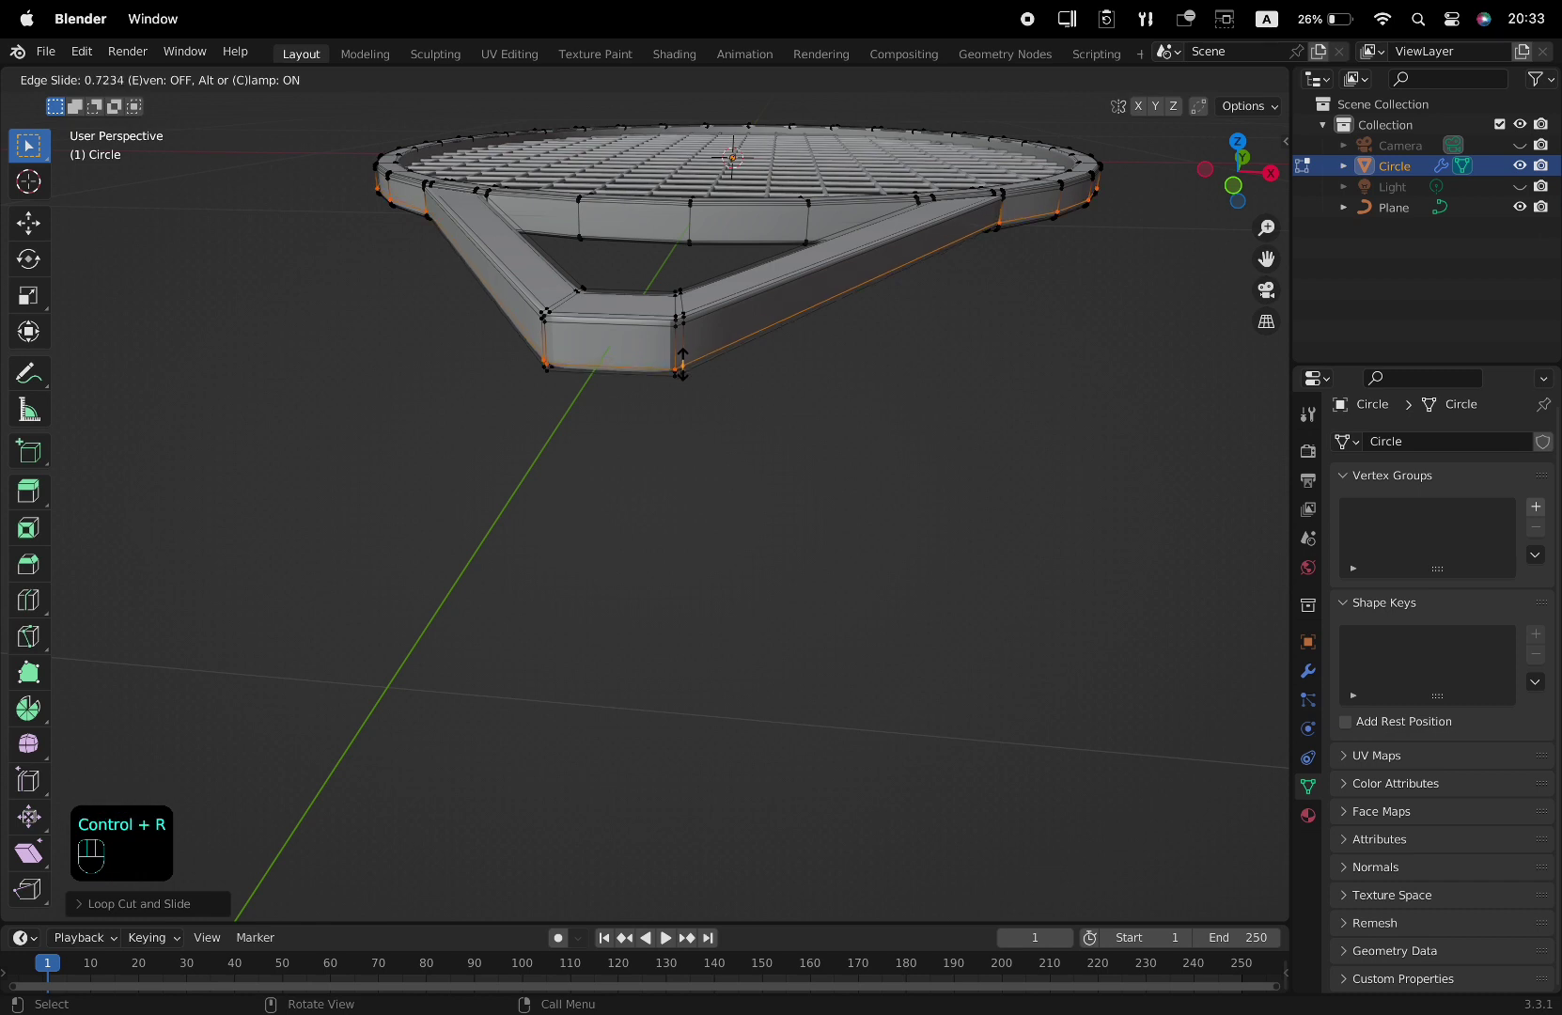
{"action": "left_click", "coordinate": [682, 362]}
- Extrude the throat tip's end face in place, scale it up evenly, and enlarge it along Z by about 1.63
{"action": "key", "text": "3"}
{"action": "left_click", "coordinate": [671, 363]}
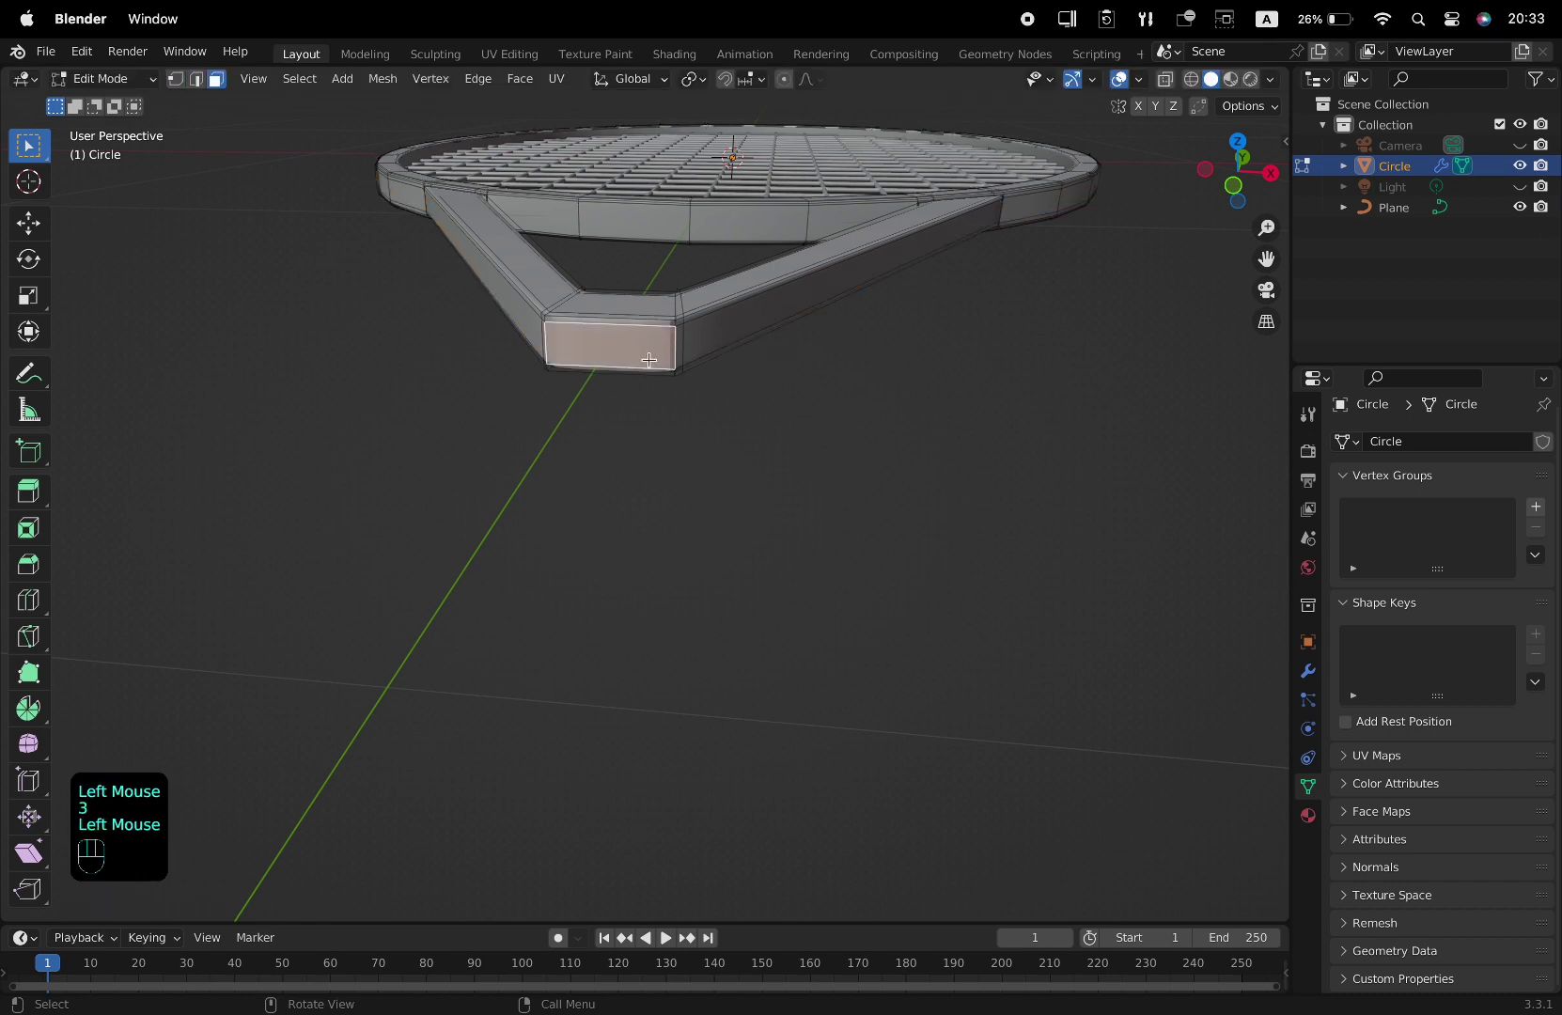
{"action": "middle_click_drag", "start_coordinate": [683, 369], "coordinate": [715, 497]}
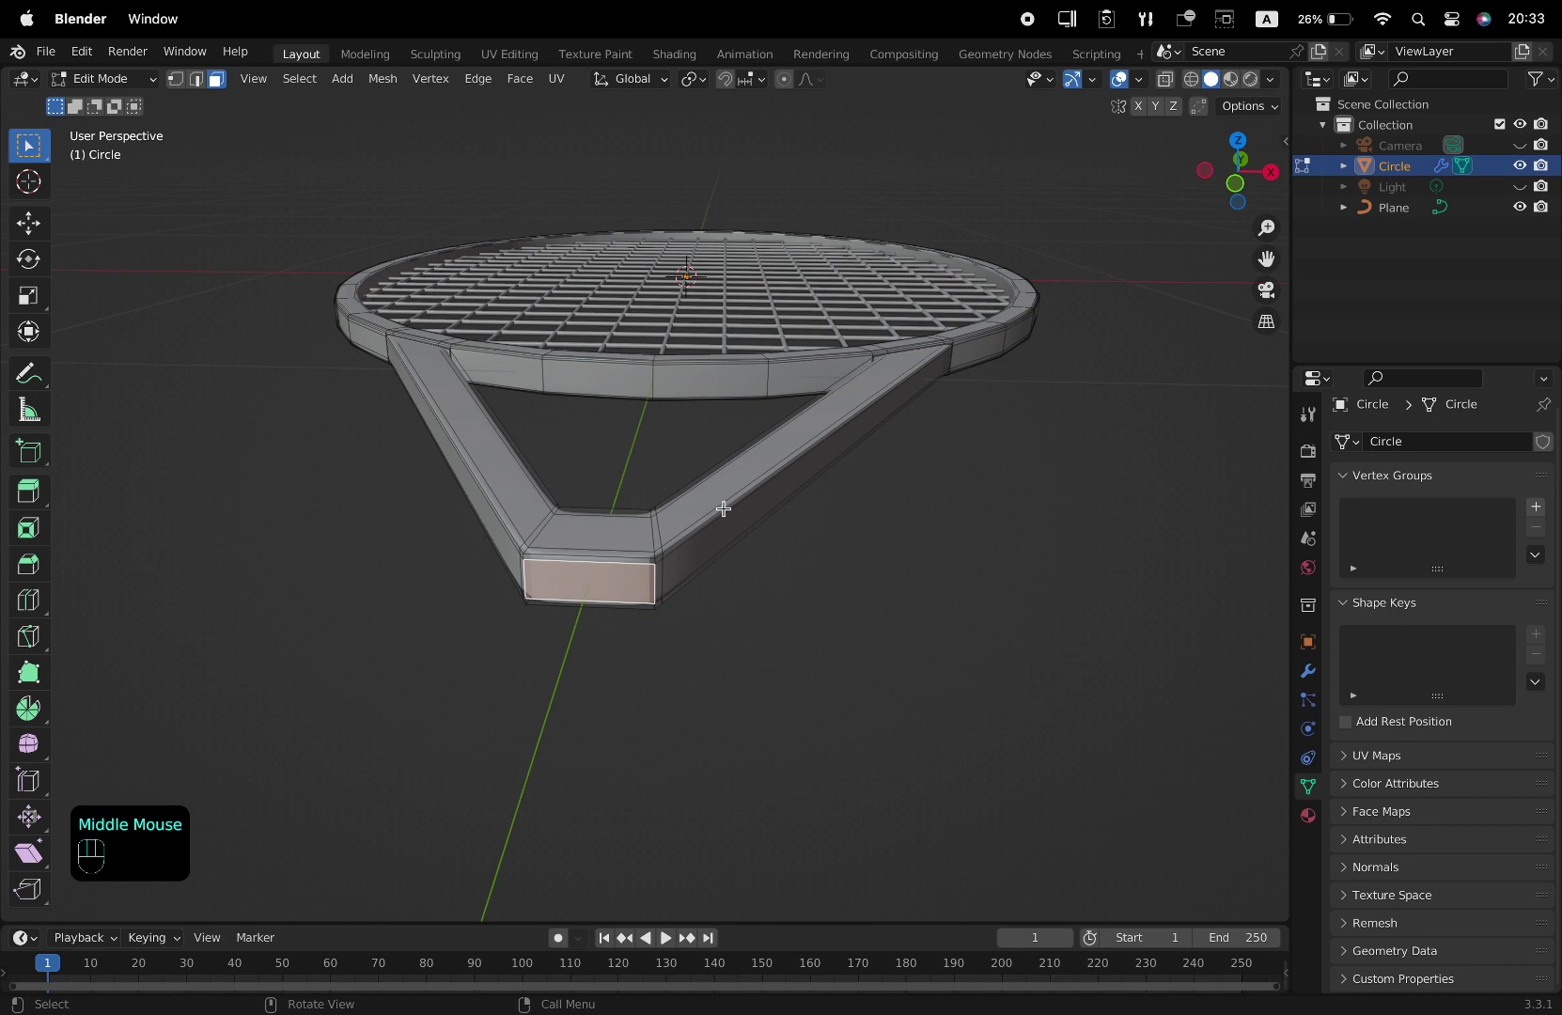
{"action": "key", "text": "e"}
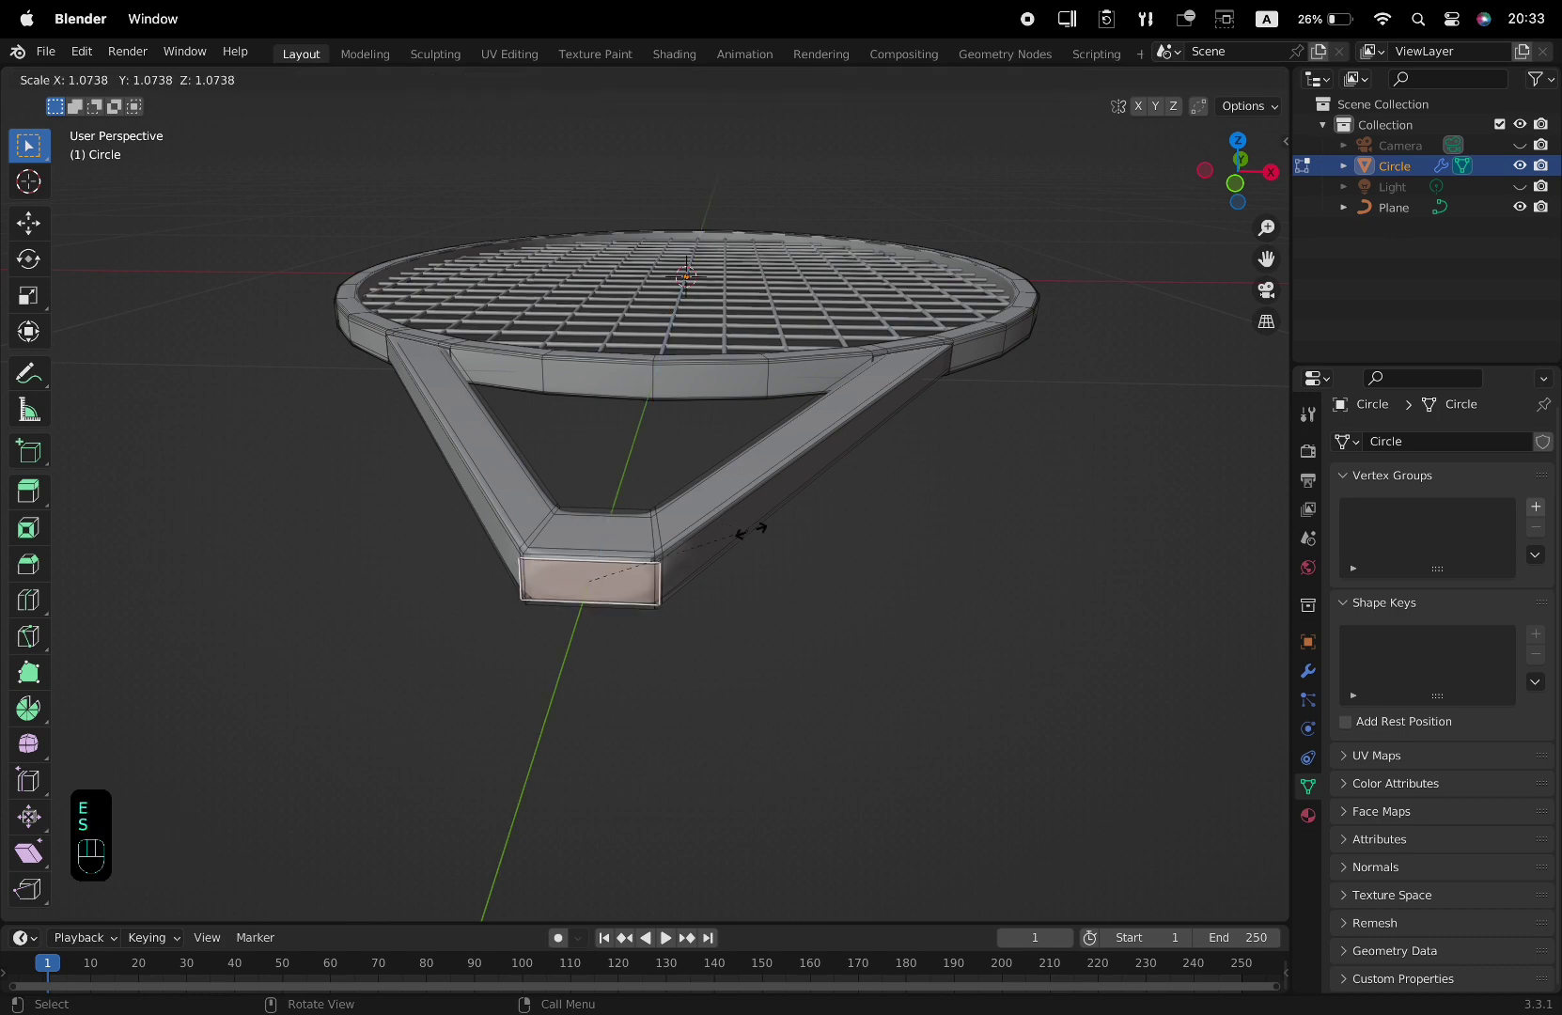
{"action": "left_click", "coordinate": [799, 542]}
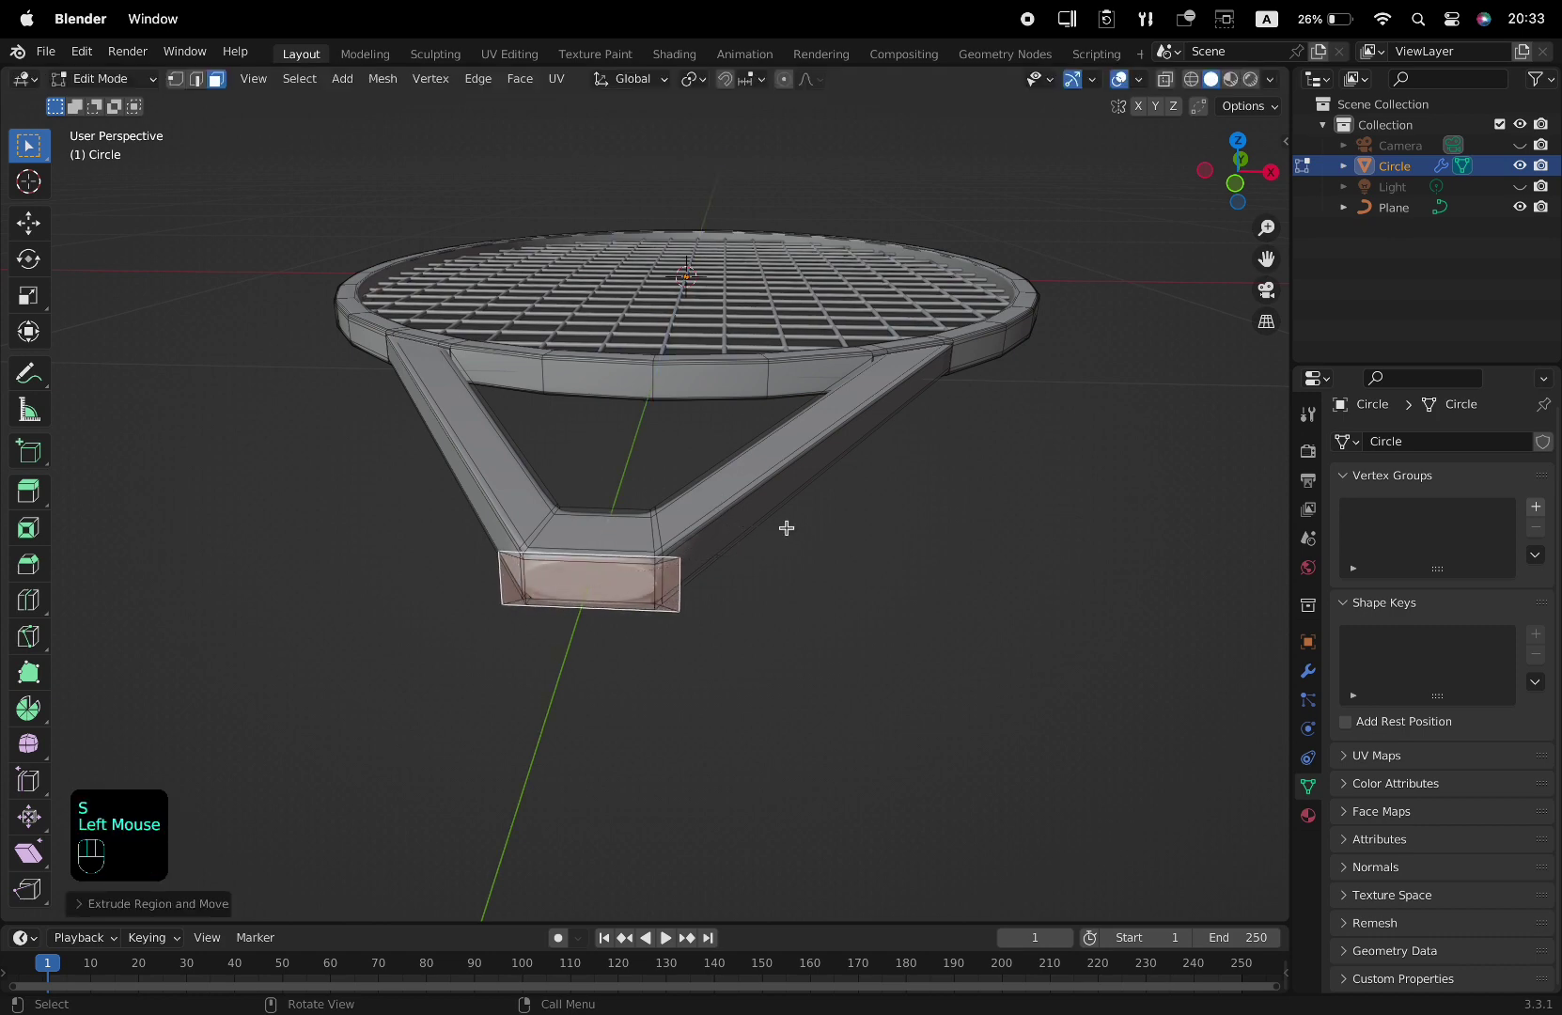
{"action": "key", "text": "s"}
{"action": "key", "text": "z"}
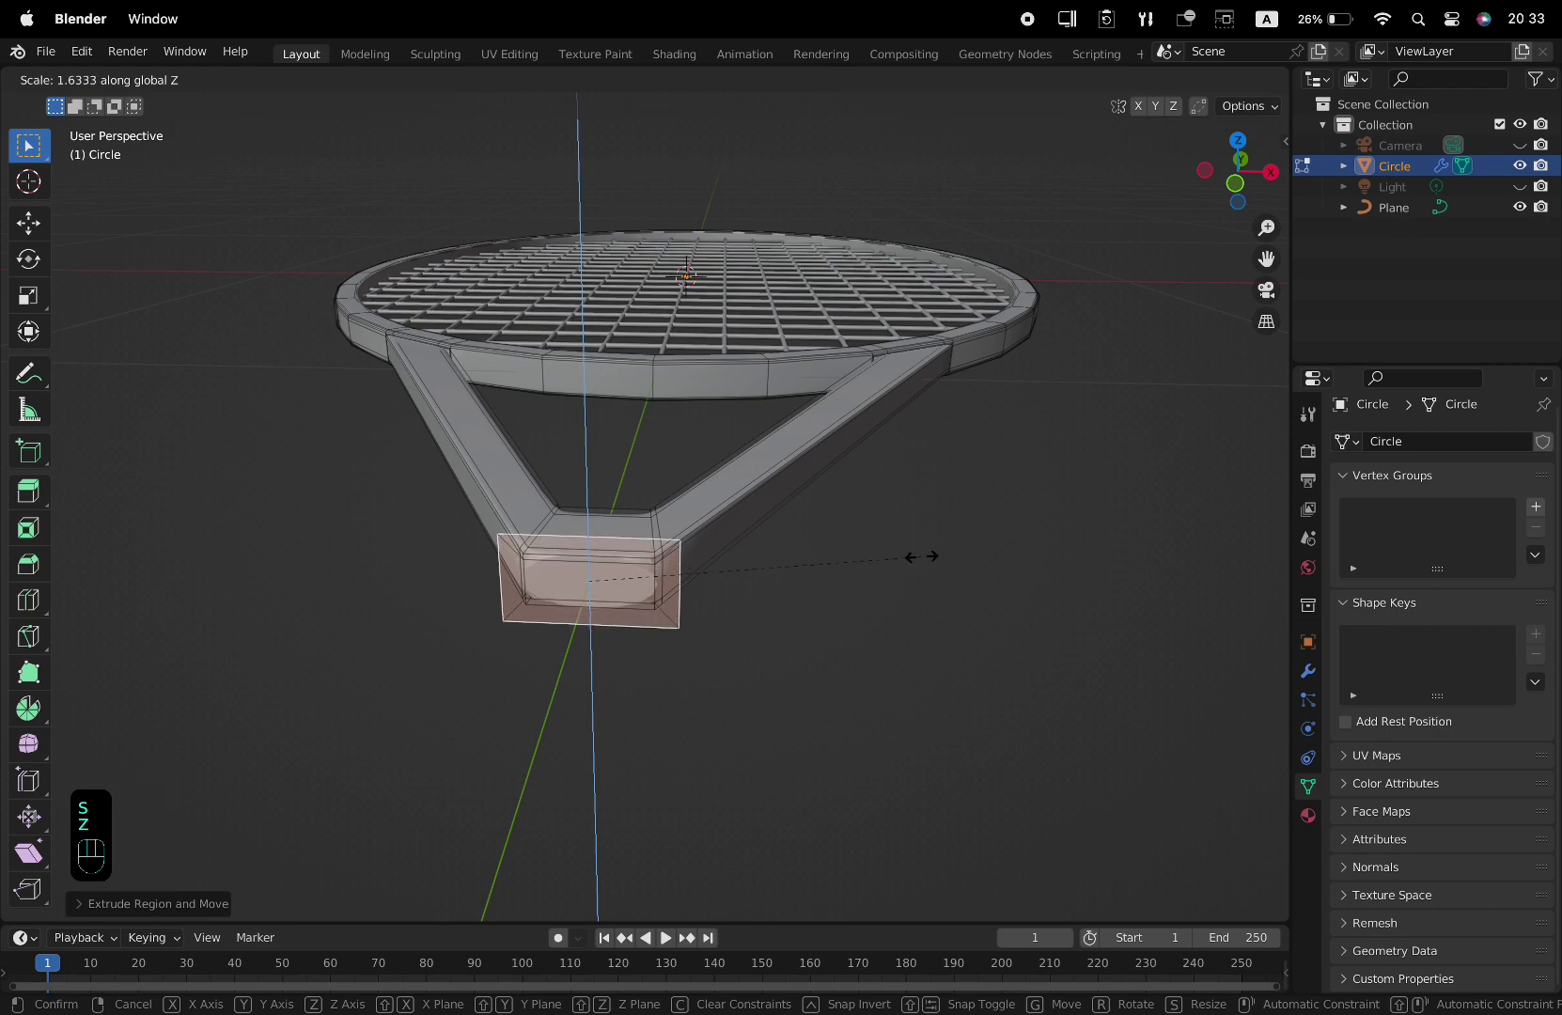
{"action": "left_click", "coordinate": [940, 564]}
- From the top view, extrude the enlarged throat end face about 1.38 m along -Y to form the handle
{"action": "middle_click_drag", "start_coordinate": [934, 561], "coordinate": [786, 542]}
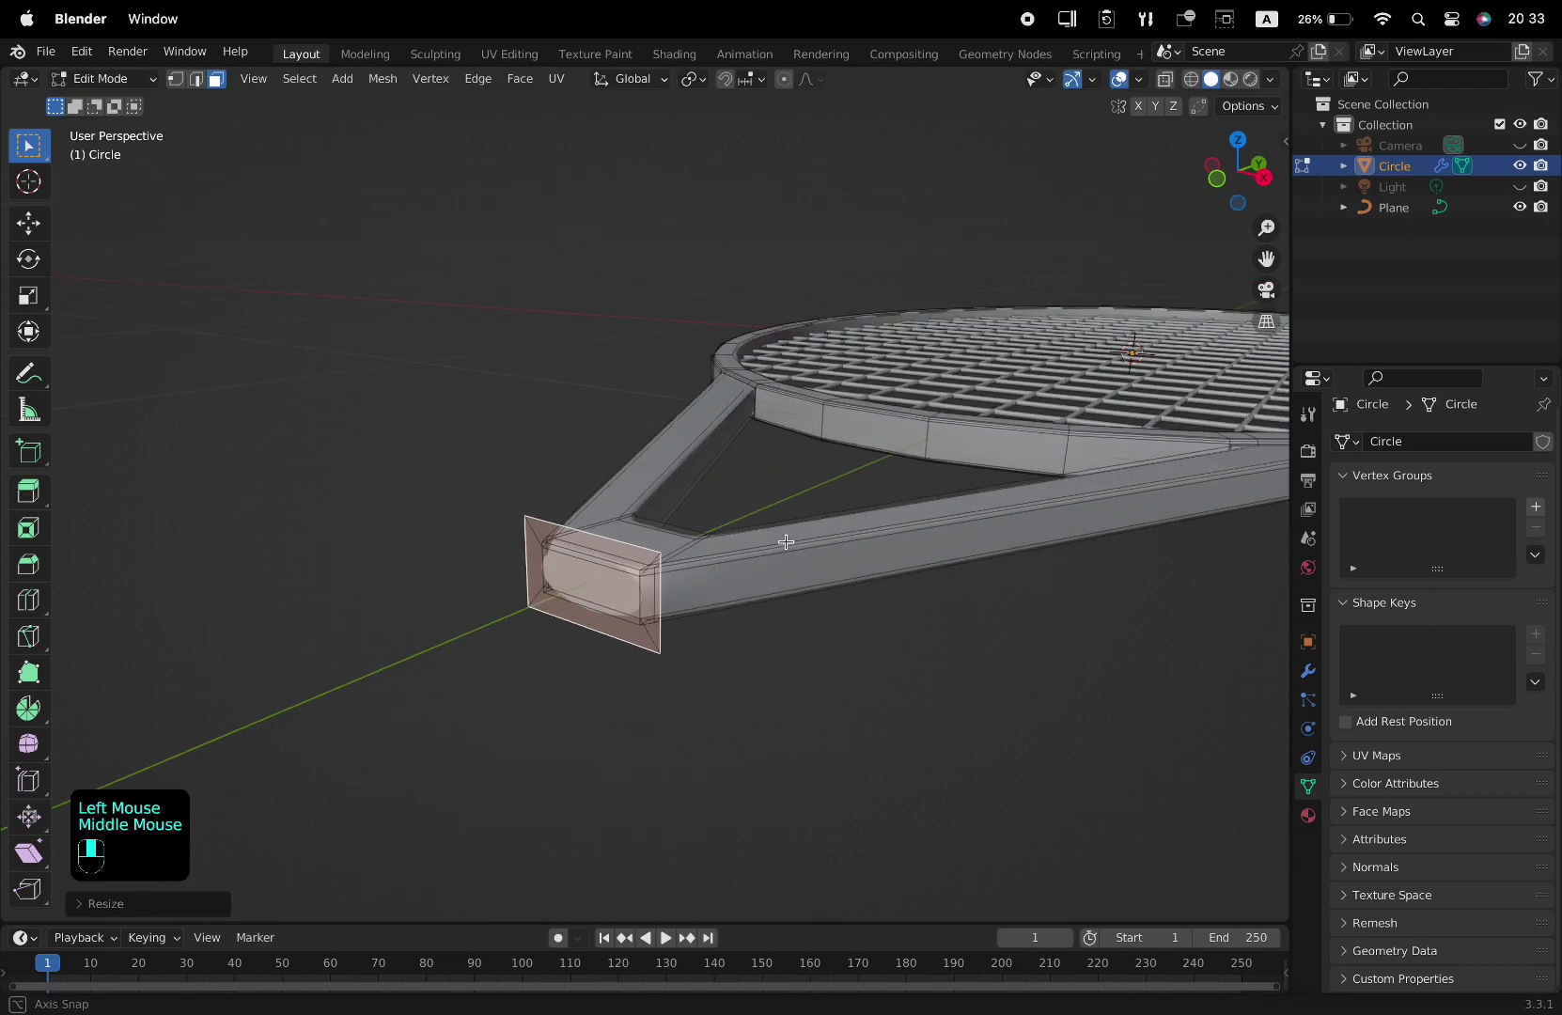
{"action": "key", "text": "grave"}
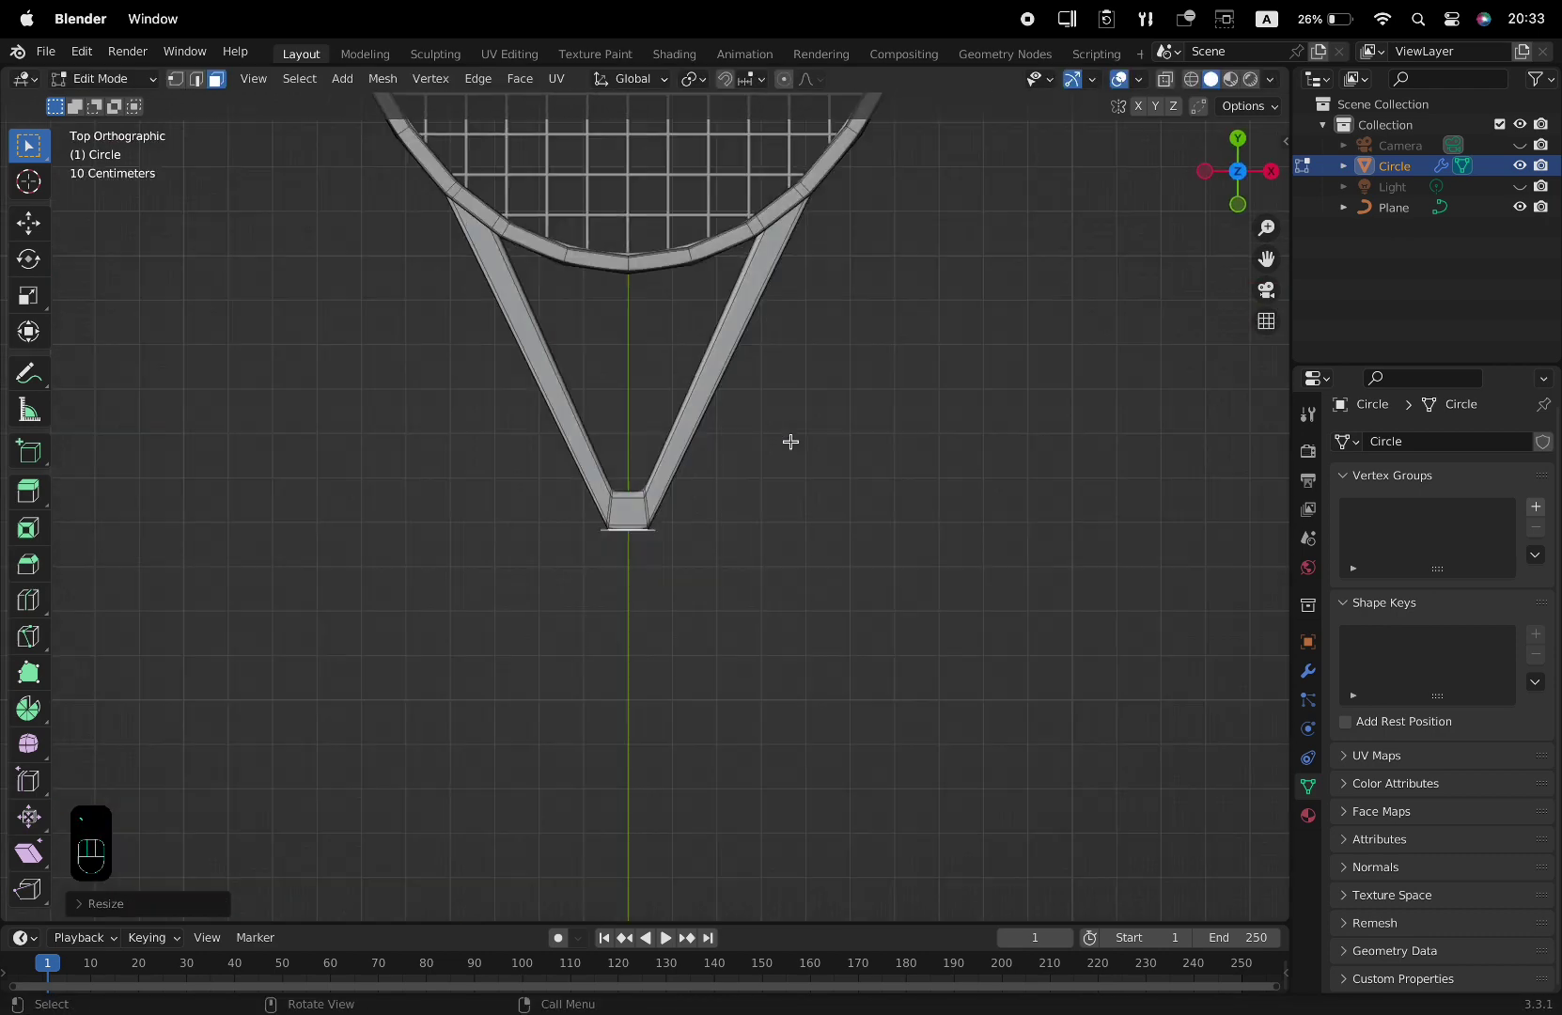
{"action": "scroll", "coordinate": [781, 467], "scroll_direction": "down", "scroll_amount": 1}
{"action": "middle_click_drag", "start_coordinate": [781, 467], "coordinate": [813, 244], "text": "shift"}
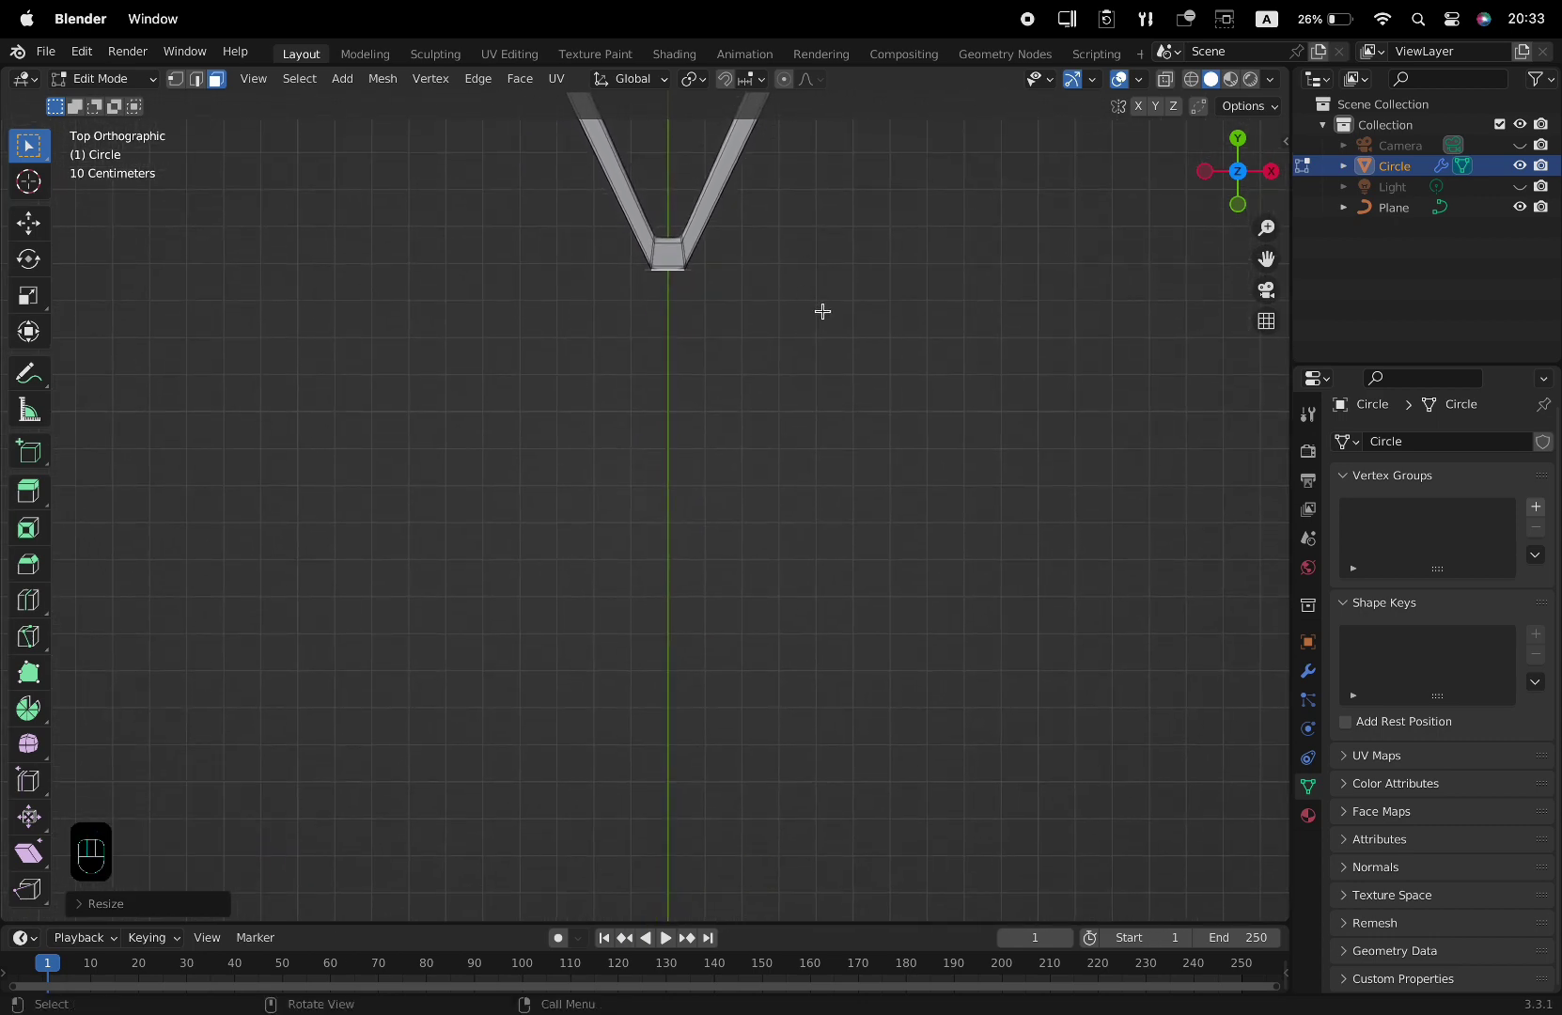
{"action": "key", "text": "e"}
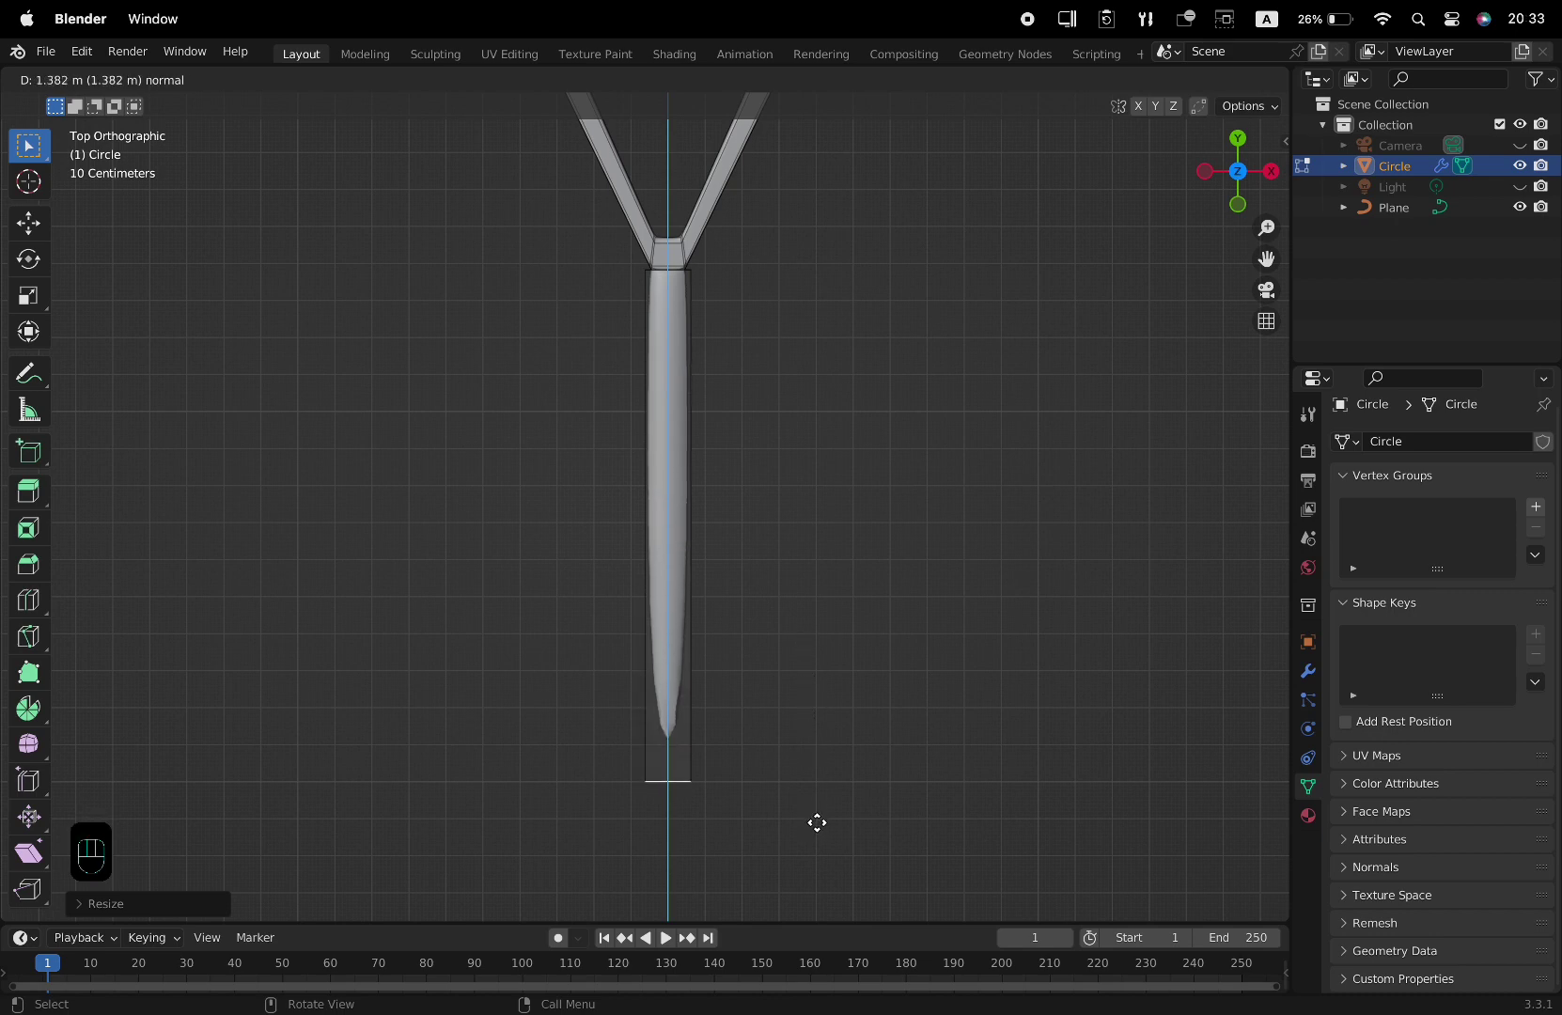
{"action": "left_click", "coordinate": [816, 823]}
- Bevel the edges of the handle's end face slightly, using 3 segments
{"action": "scroll", "coordinate": [812, 809], "scroll_direction": "down", "scroll_amount": 2}
{"action": "middle_click_drag", "start_coordinate": [805, 784], "coordinate": [777, 631]}
{"action": "scroll", "coordinate": [753, 724], "scroll_direction": "up", "scroll_amount": 2}
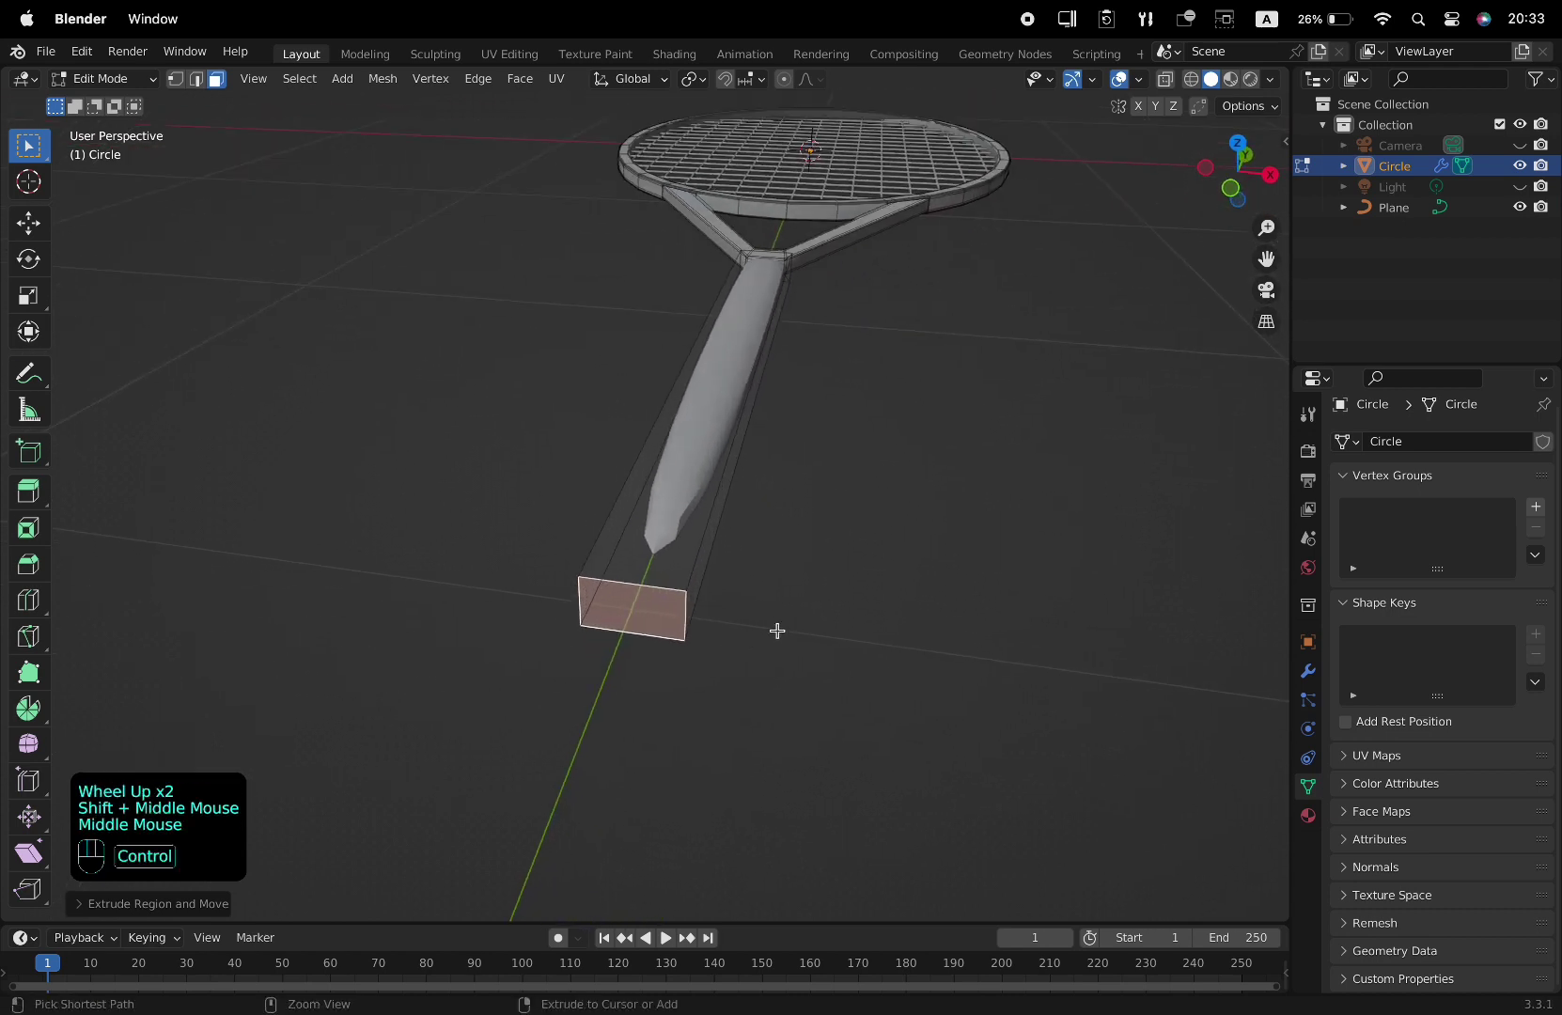
{"action": "key", "text": "ctrl+b"}
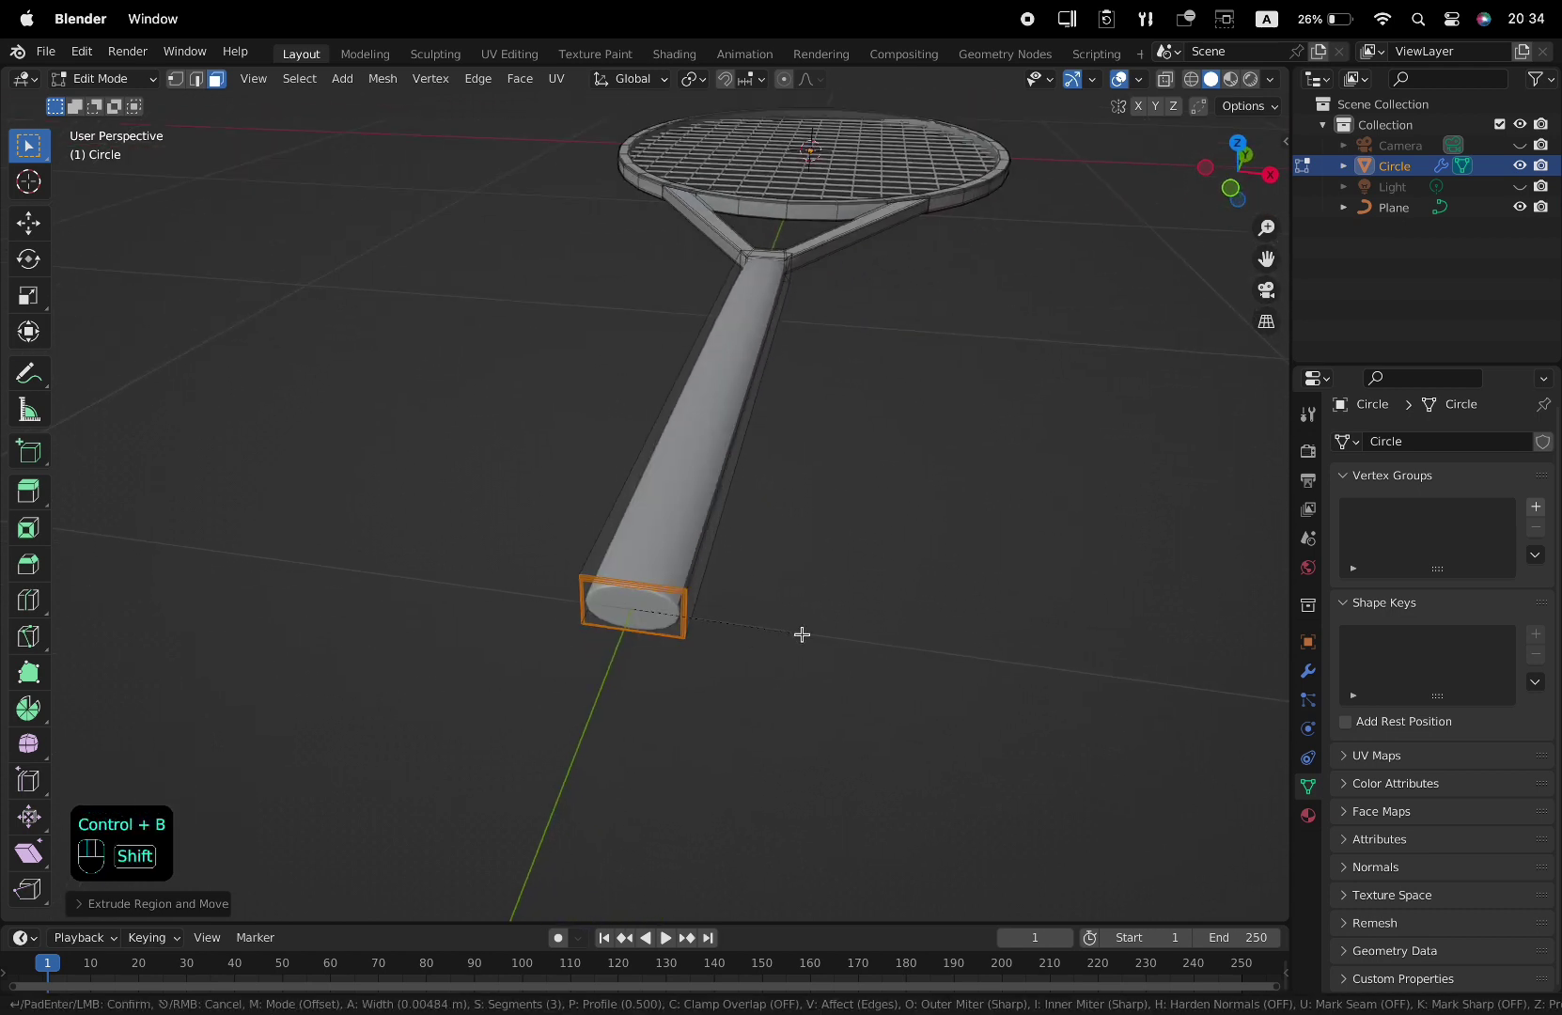
{"action": "left_click", "coordinate": [808, 608], "text": "shift"}
- Add a loop cut across the handle and slide it close to the throat
{"action": "middle_click_drag", "start_coordinate": [812, 586], "coordinate": [773, 582]}
{"action": "middle_click_drag", "start_coordinate": [901, 552], "coordinate": [831, 606], "text": "shift"}
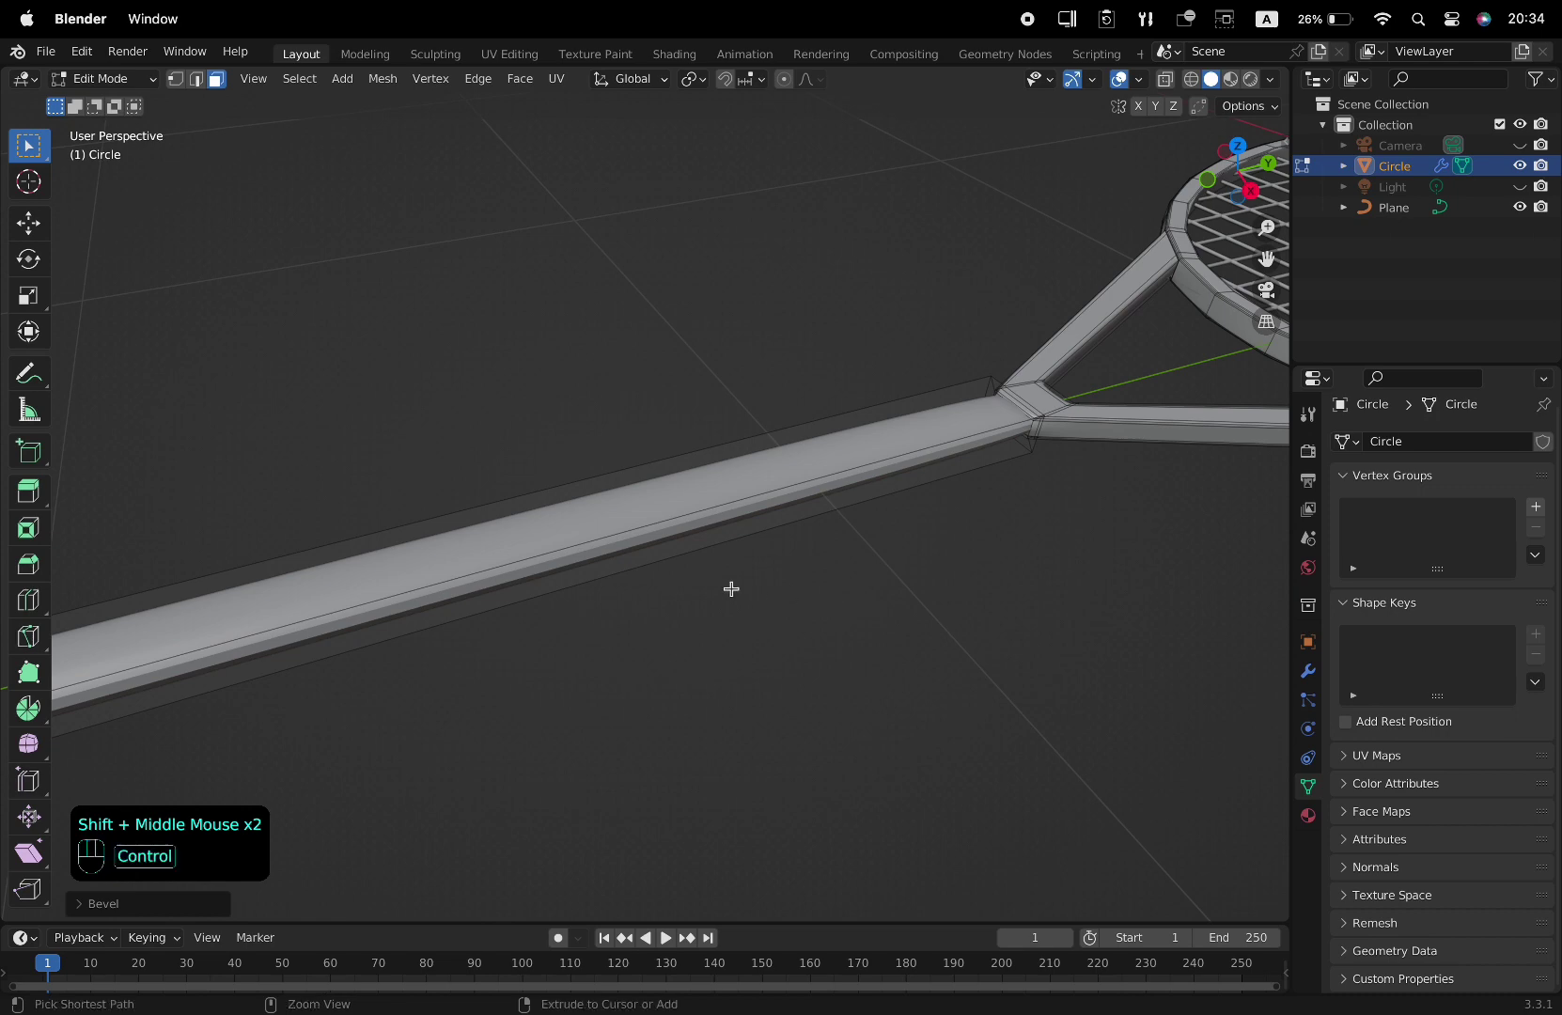
{"action": "key", "text": "ctrl+r"}
{"action": "left_click", "coordinate": [658, 575]}
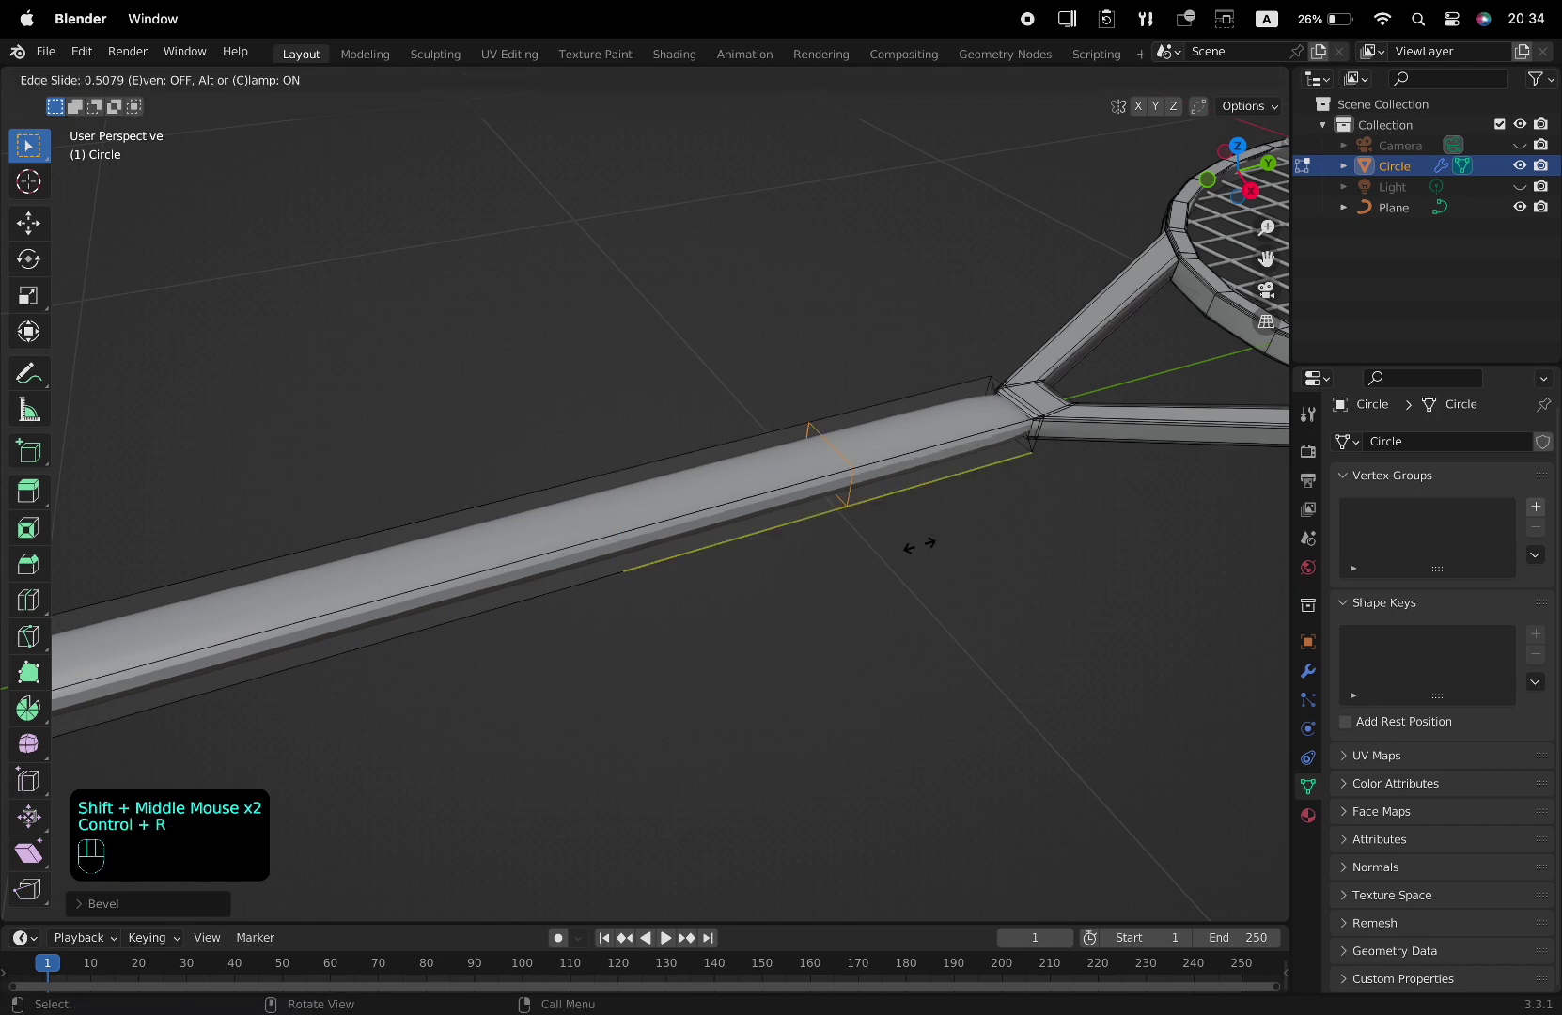
{"action": "left_click", "coordinate": [1141, 504]}
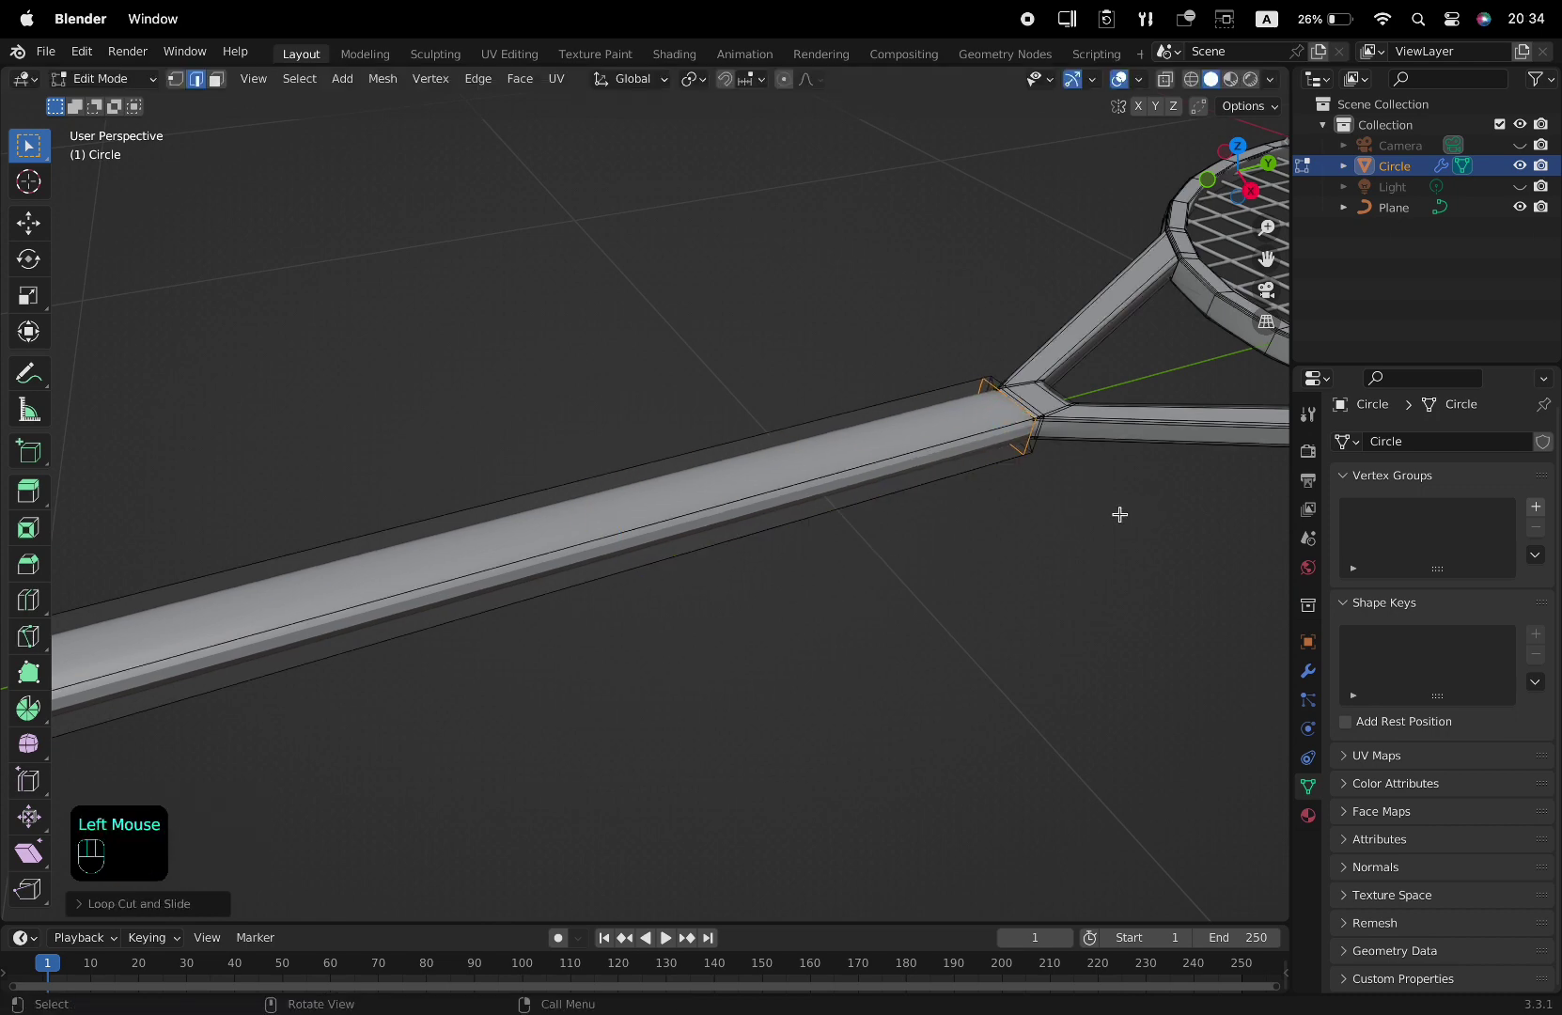
- Move the new edge loop about 0.01 m along Y, closer to the throat
{"action": "middle_click_drag", "start_coordinate": [1119, 514], "coordinate": [871, 624], "text": "shift"}
{"action": "scroll", "coordinate": [867, 629], "scroll_direction": "up", "scroll_amount": 2}
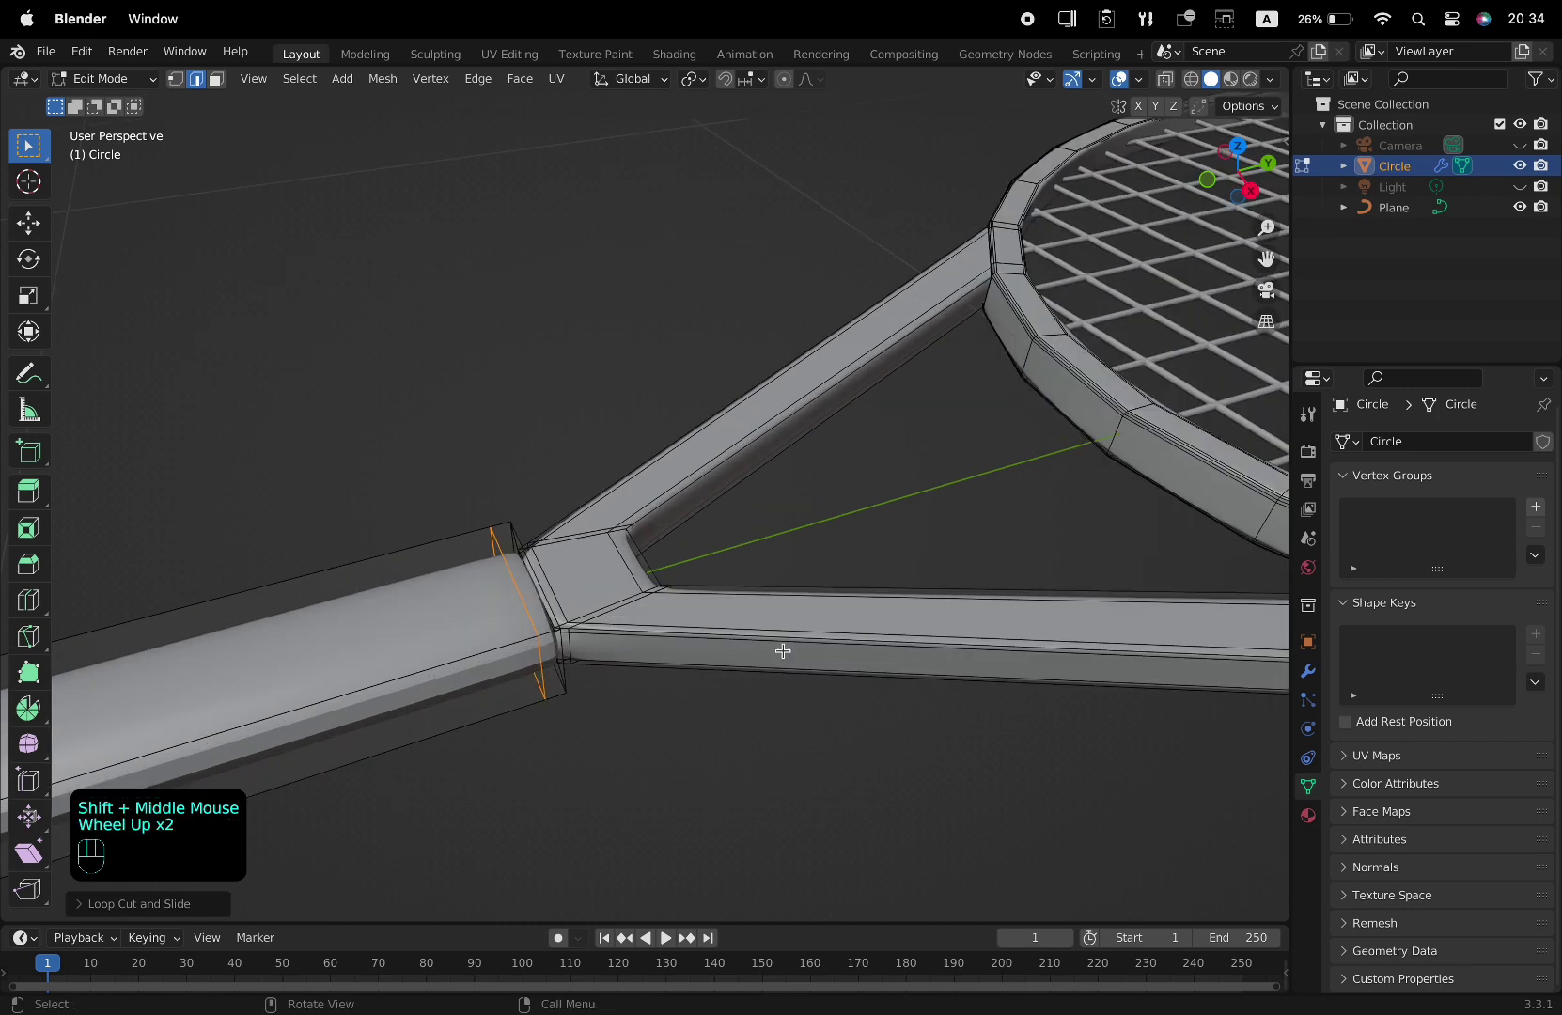
{"action": "key", "text": "g"}
{"action": "key", "text": "y"}
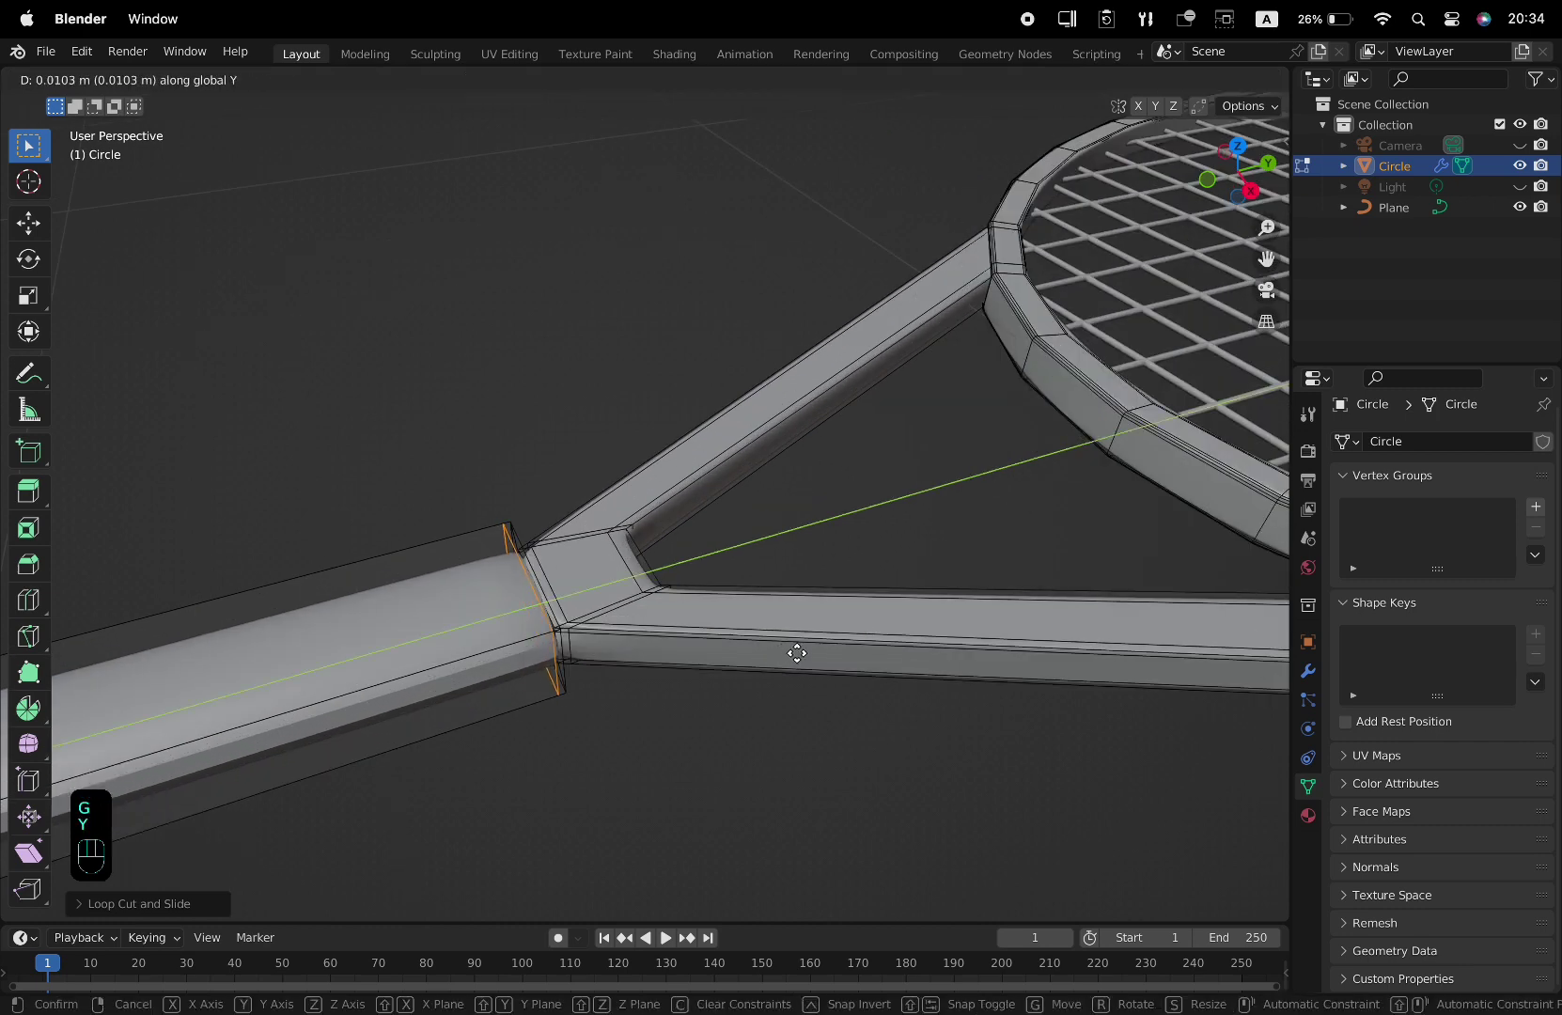
{"action": "left_click", "coordinate": [796, 652]}
- Add a loop cut across the middle of the handle and slide it about 0.24 toward the free end to mark the grip
{"action": "scroll", "coordinate": [763, 669], "scroll_direction": "down", "scroll_amount": 2}
{"action": "middle_click_drag", "start_coordinate": [763, 669], "coordinate": [1007, 593], "text": "shift"}
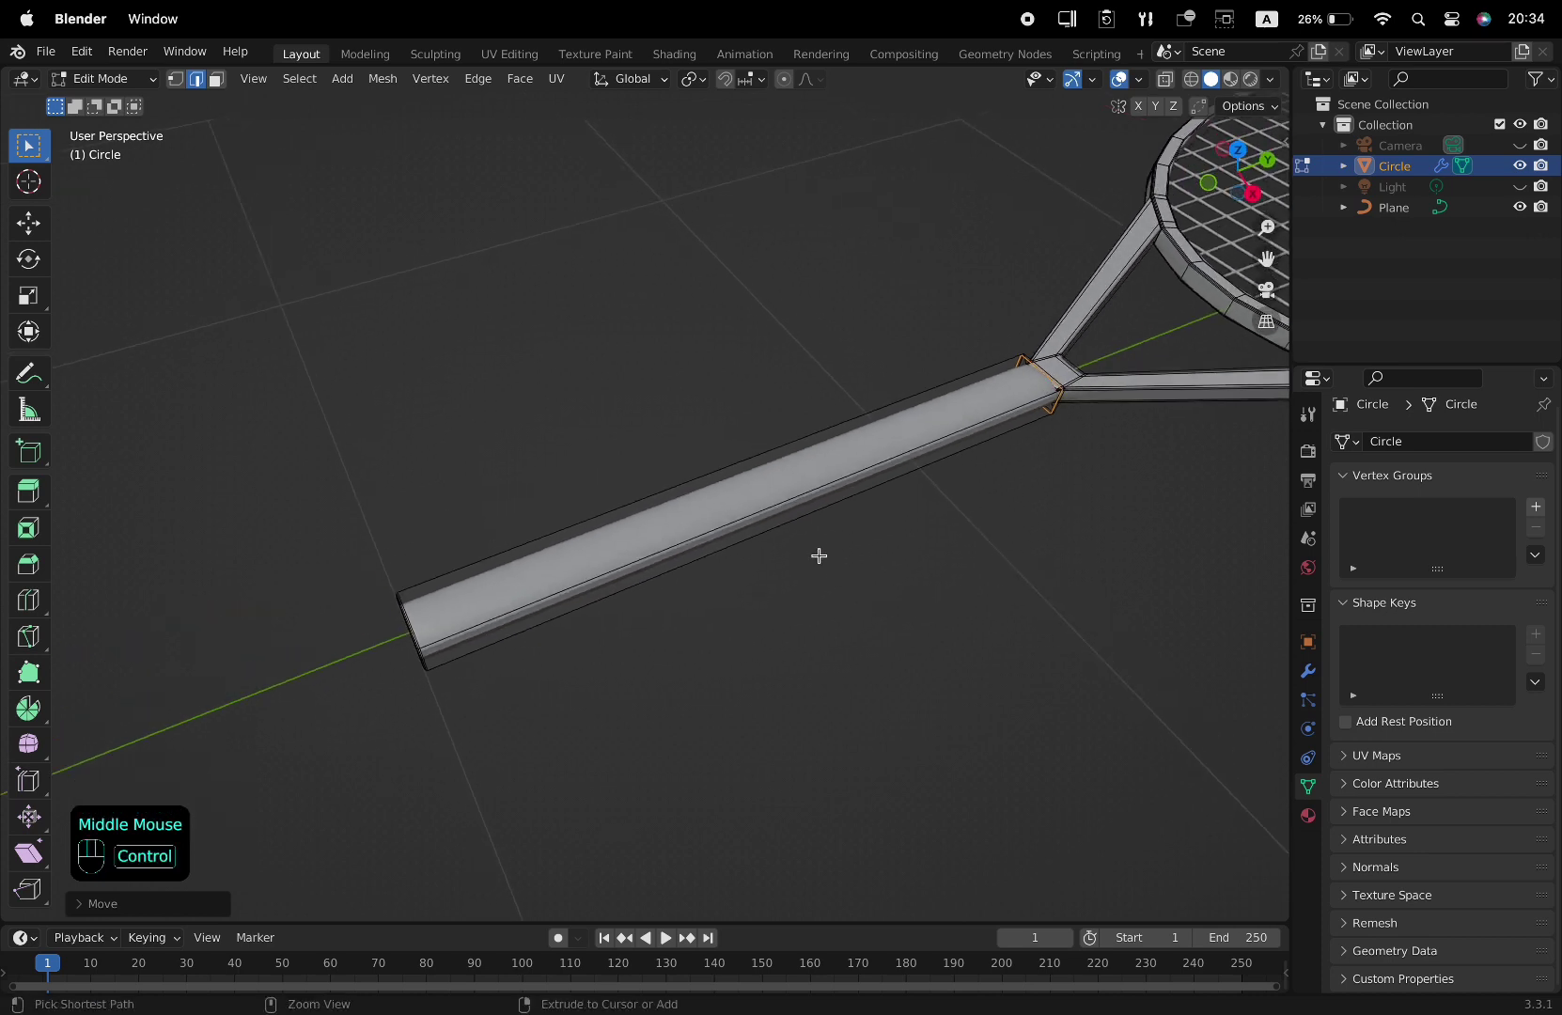
{"action": "key", "text": "ctrl+r"}
{"action": "left_click", "coordinate": [795, 522]}
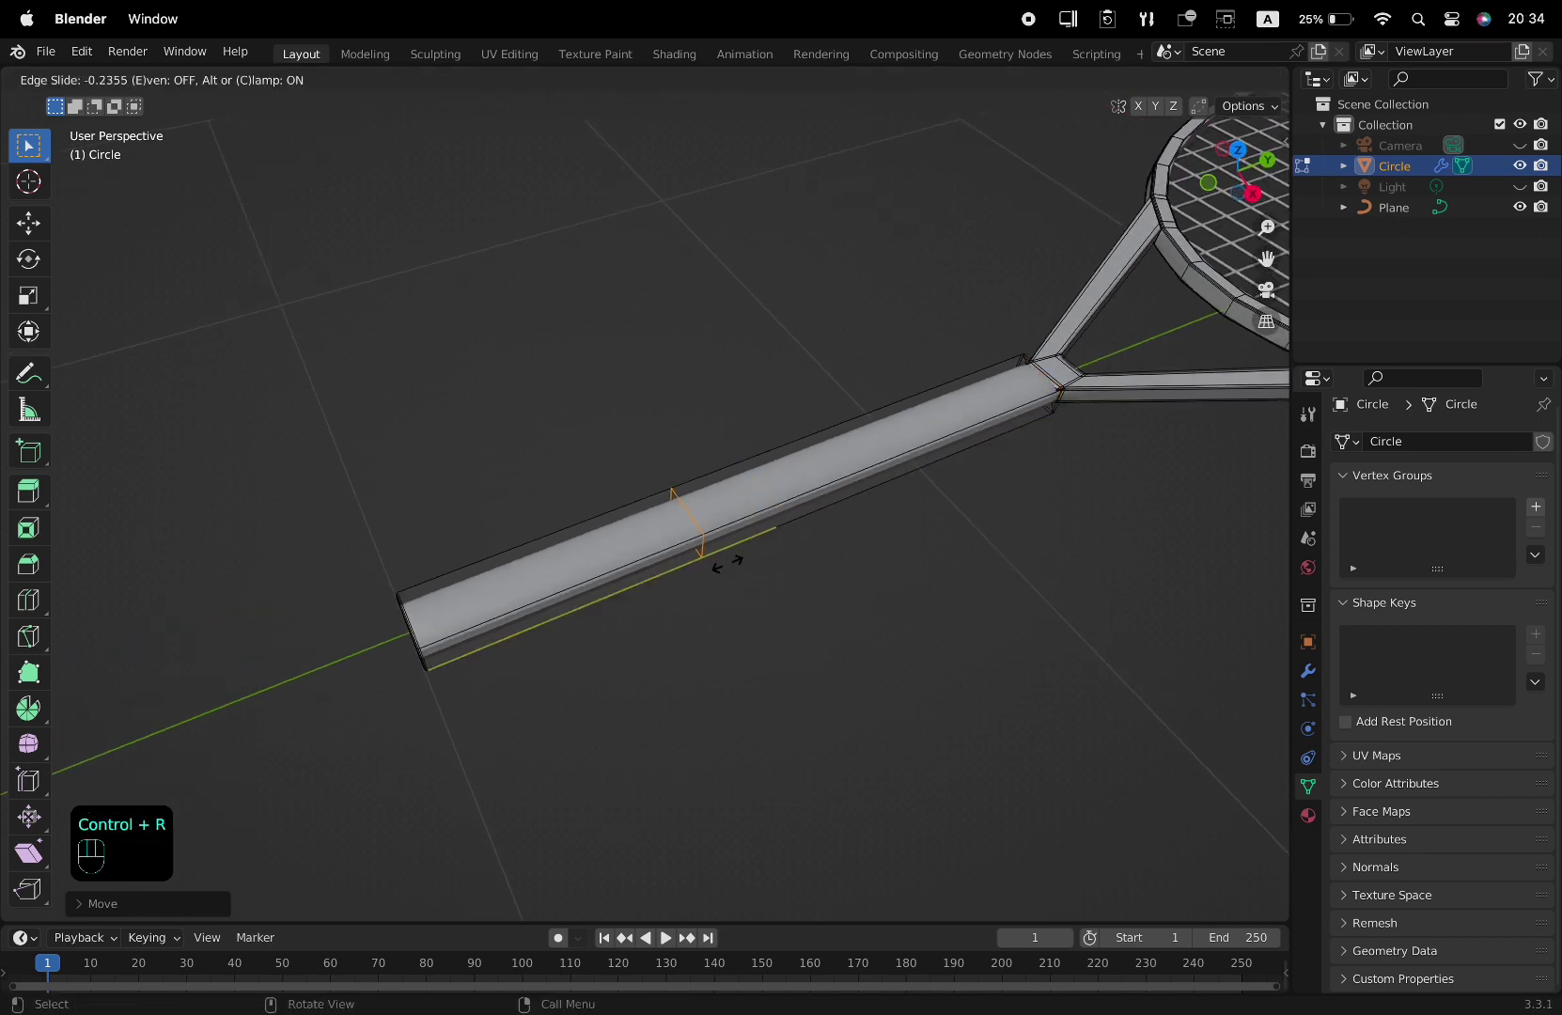
{"action": "left_click", "coordinate": [723, 564]}
- Select the ring of faces around the grip section and extrude them along their normals by about 0.027 m
{"action": "middle_click_drag", "start_coordinate": [722, 564], "coordinate": [861, 666]}
{"action": "scroll", "coordinate": [741, 616], "scroll_direction": "up", "scroll_amount": 2}
{"action": "key", "text": "3"}
{"action": "left_click", "coordinate": [733, 606], "text": "alt"}
{"action": "scroll", "coordinate": [746, 624], "scroll_direction": "down", "scroll_amount": 2}
{"action": "key", "text": "super+z"}
{"action": "key", "text": "super+z"}
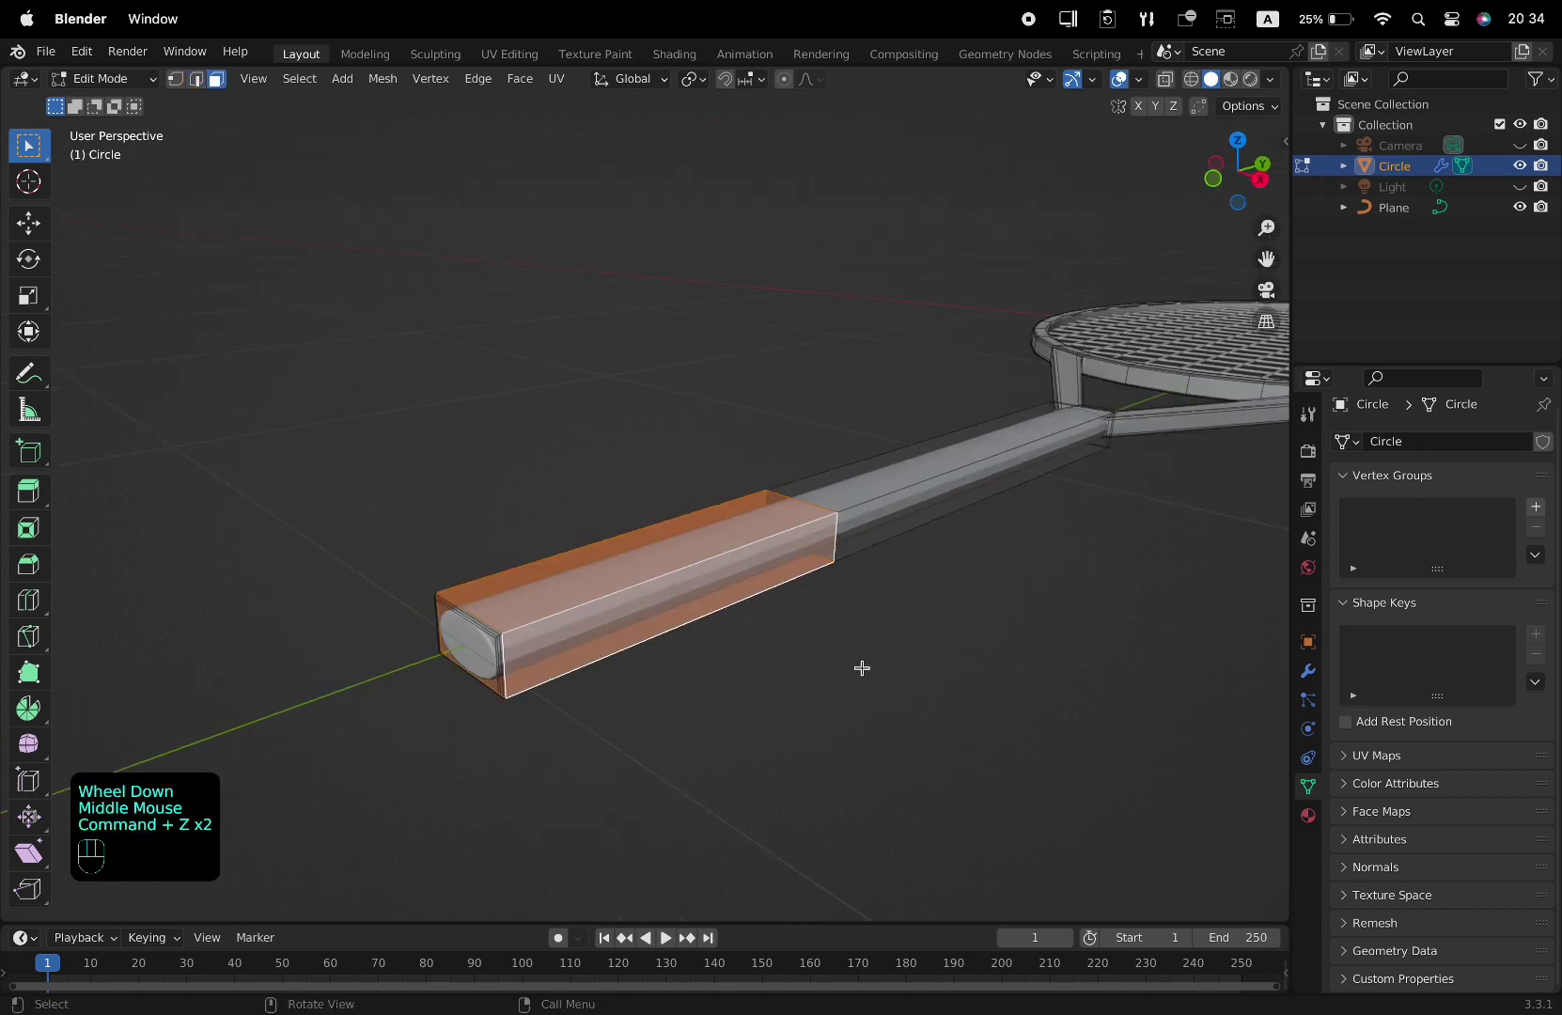
{"action": "scroll", "coordinate": [860, 669], "scroll_direction": "up", "scroll_amount": 2}
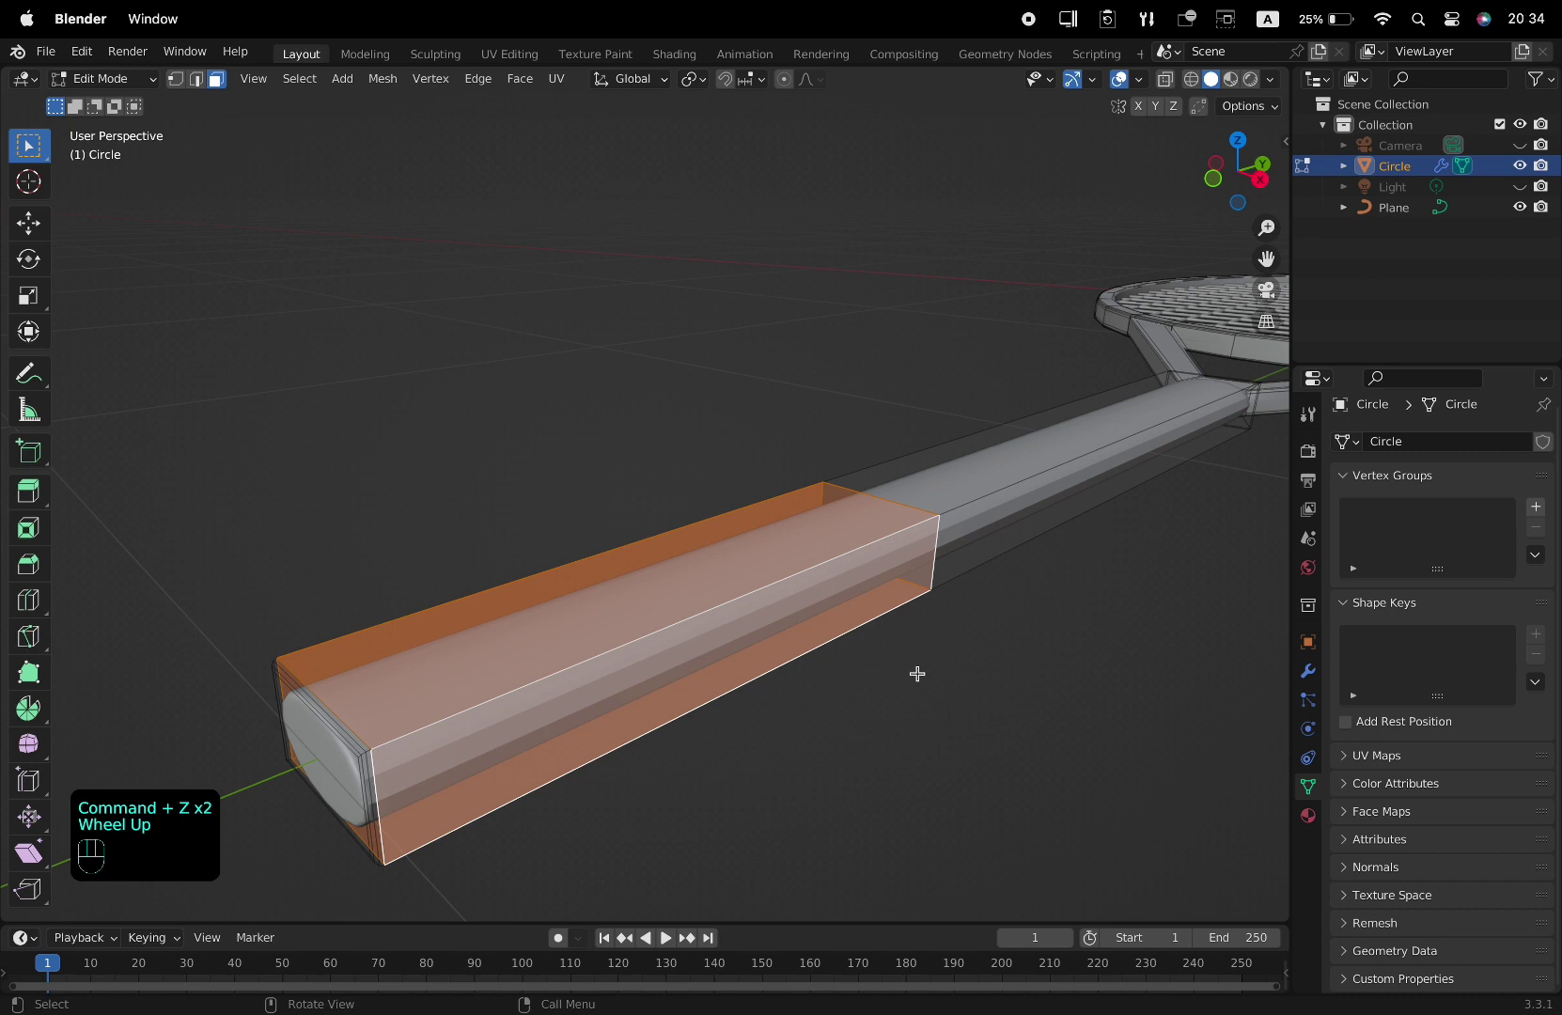
{"action": "key", "text": "alt+e"}
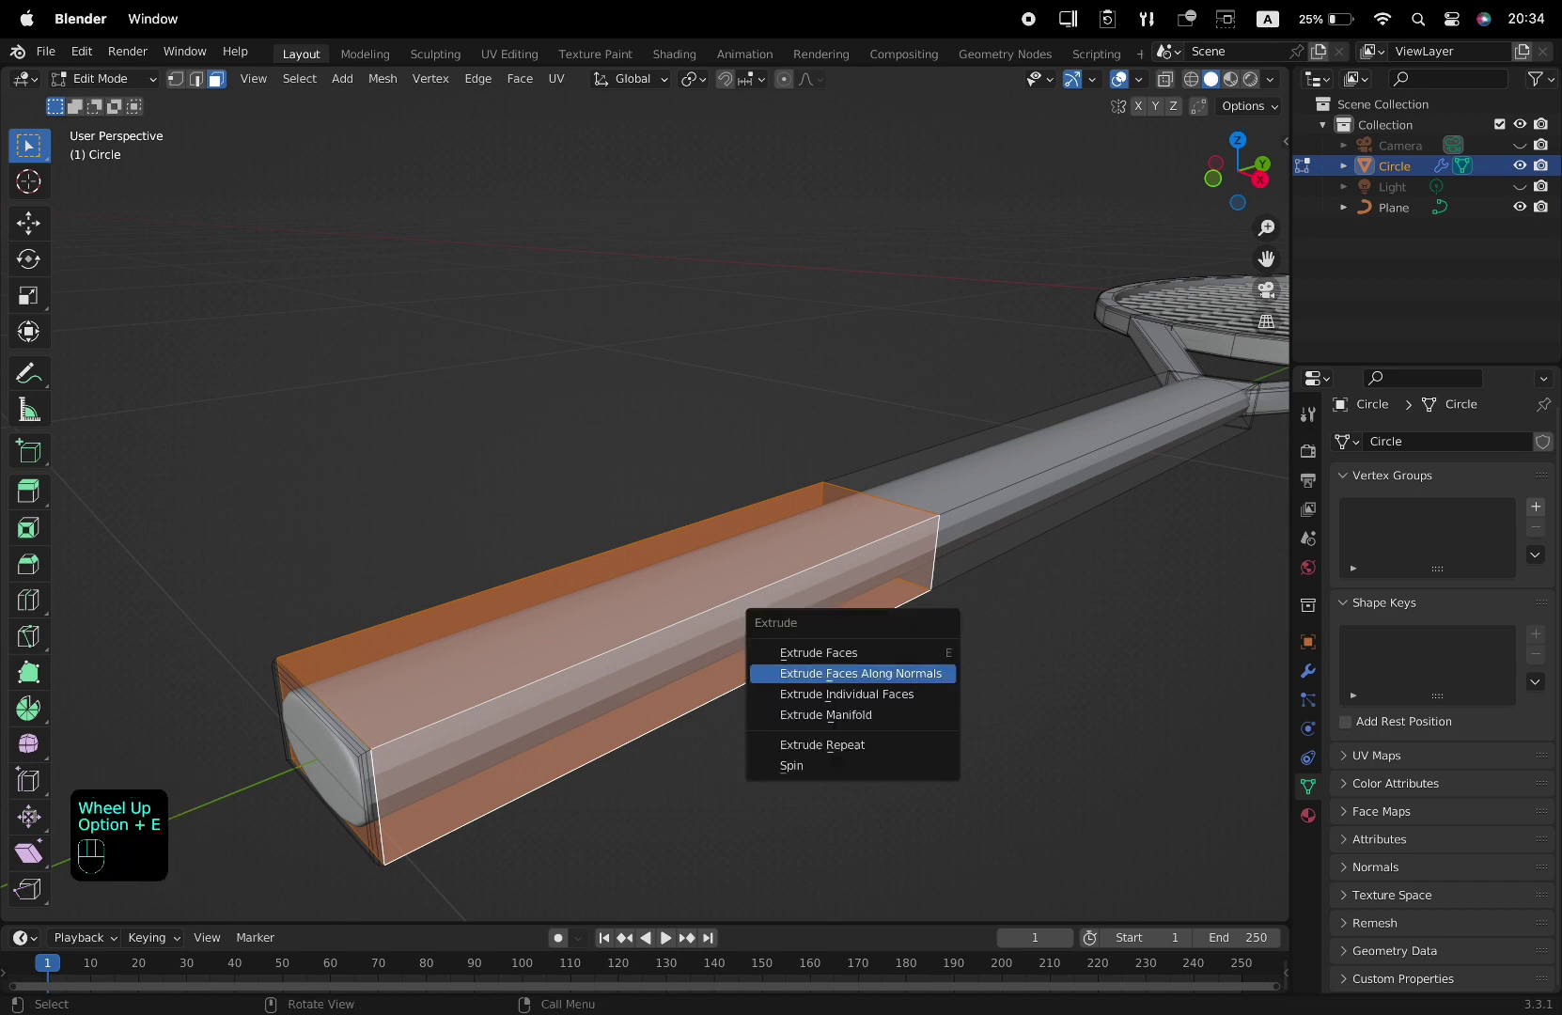
{"action": "left_click", "coordinate": [919, 673]}
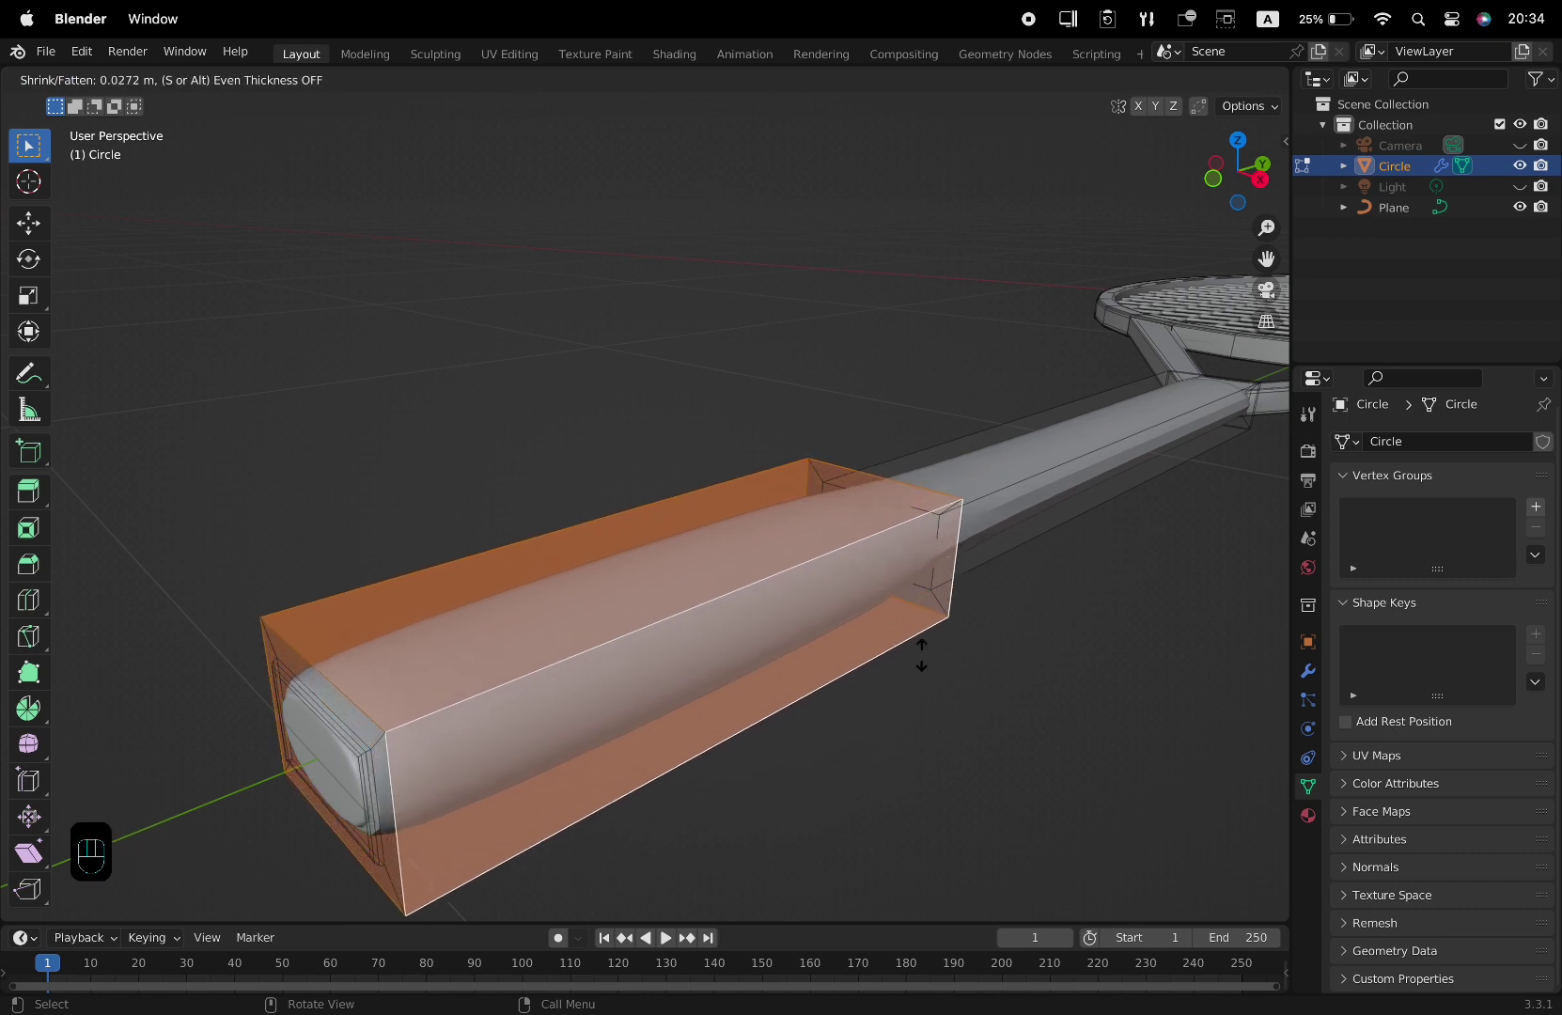
{"action": "left_click", "coordinate": [920, 658]}
- Extrude the selected grip faces along their normals once more by about 0.003 m
{"action": "key", "text": "alt+e"}
{"action": "left_click", "coordinate": [921, 656]}
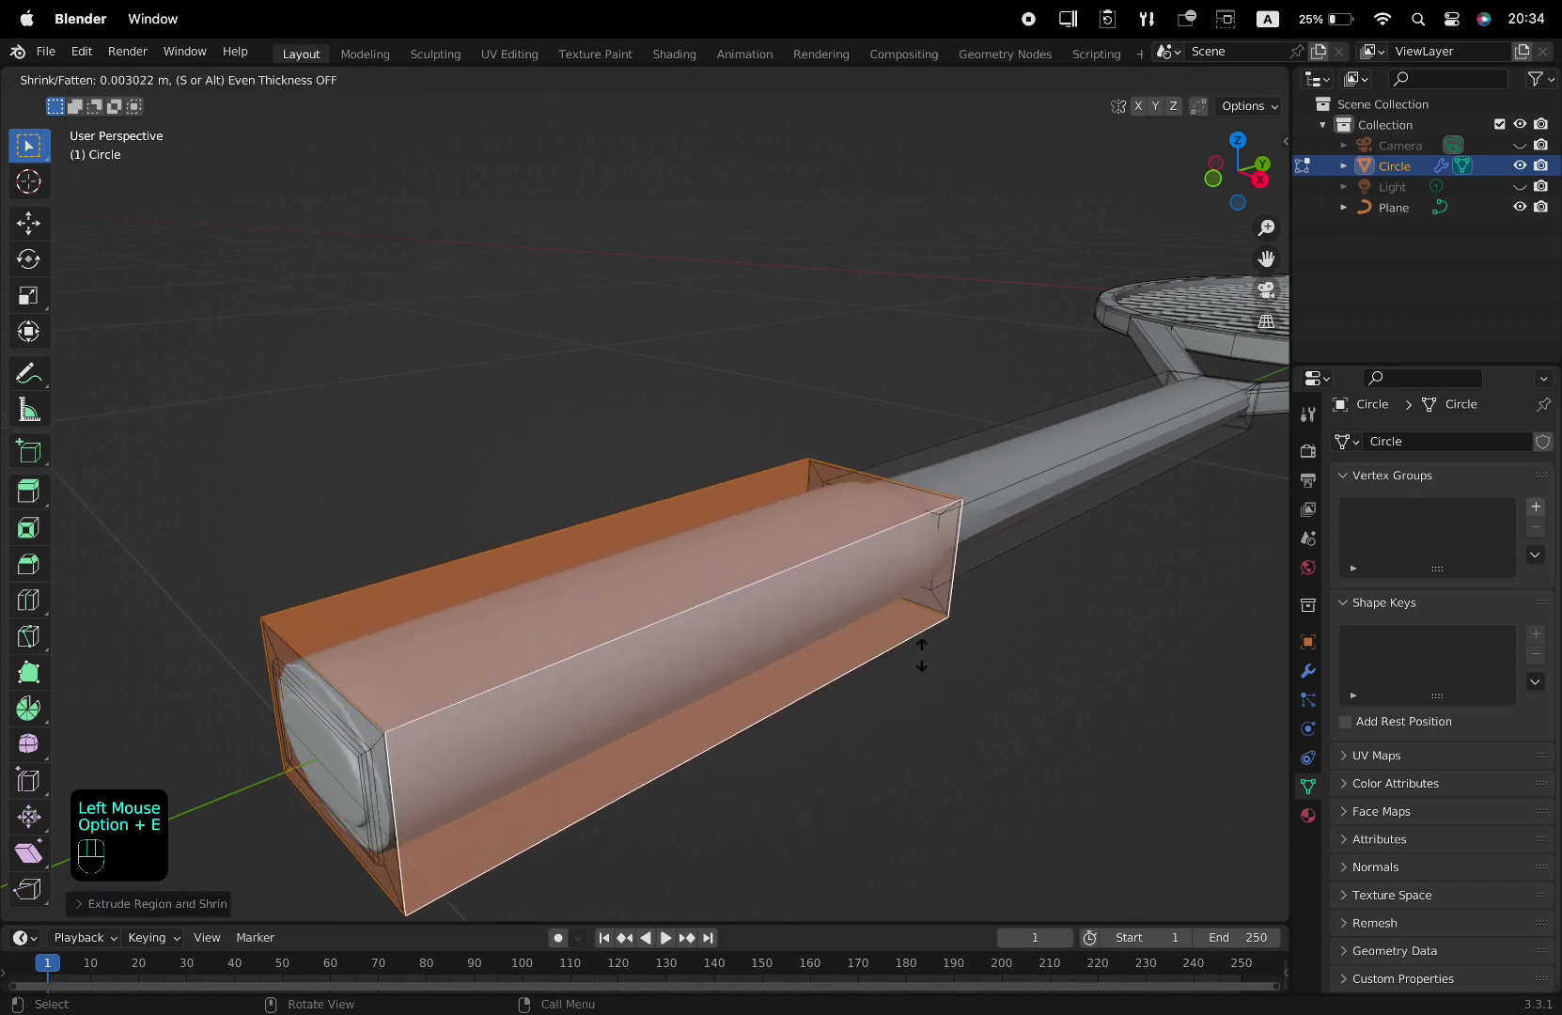
{"action": "left_click", "coordinate": [923, 655]}
- Add a loop cut across the thin part of the handle and slide it up against the inner end of the grip
{"action": "scroll", "coordinate": [916, 656], "scroll_direction": "down", "scroll_amount": 2}
{"action": "middle_click_drag", "start_coordinate": [916, 655], "coordinate": [799, 642]}
{"action": "scroll", "coordinate": [850, 640], "scroll_direction": "up", "scroll_amount": 1}
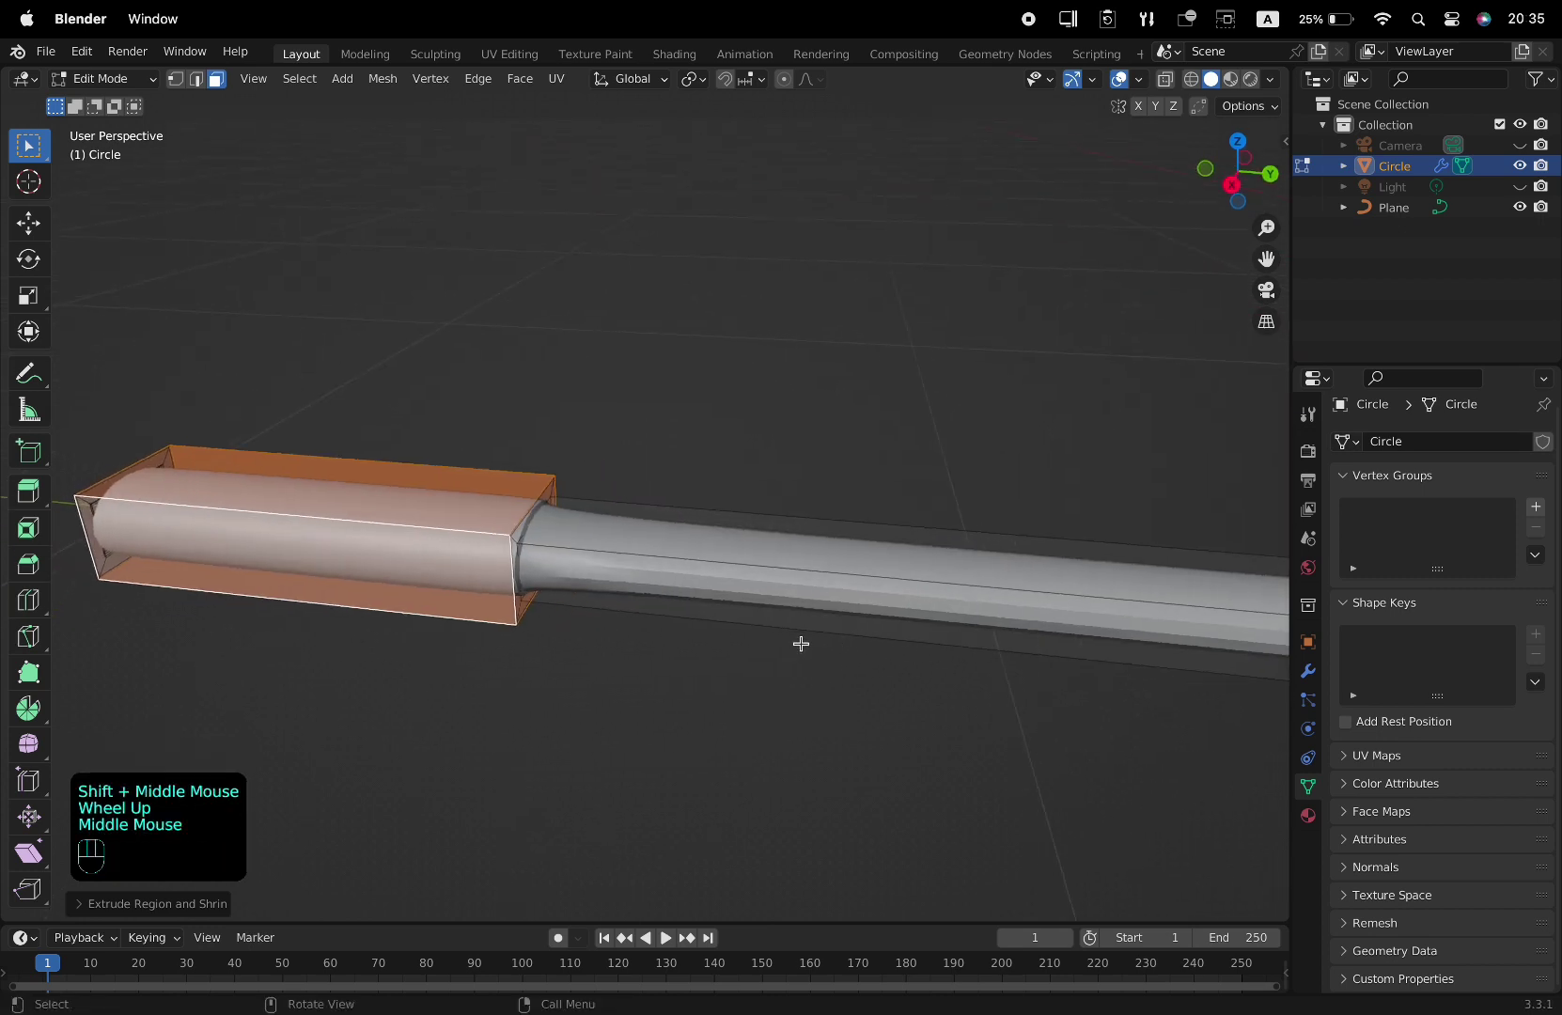
{"action": "key", "text": "ctrl+r"}
{"action": "left_click", "coordinate": [805, 604]}
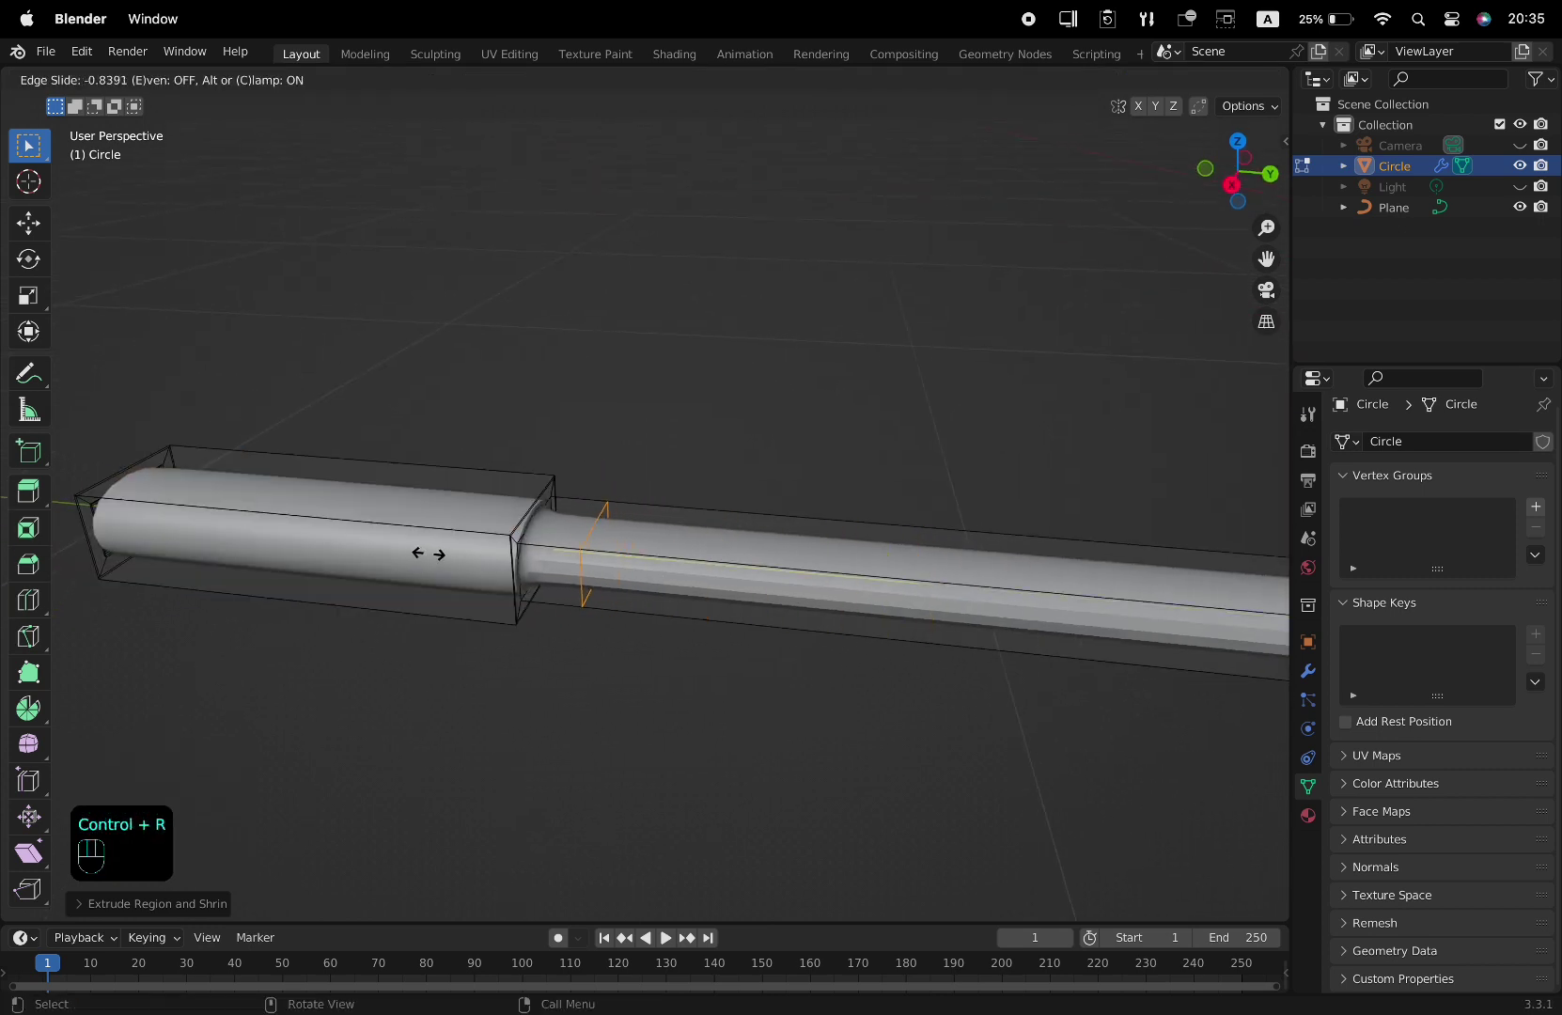
{"action": "left_click", "coordinate": [367, 553]}
- Add six evenly spaced loop cuts around the grip and bevel them by about 0.007 m into narrow bands
{"action": "middle_click_drag", "start_coordinate": [367, 553], "coordinate": [734, 603]}
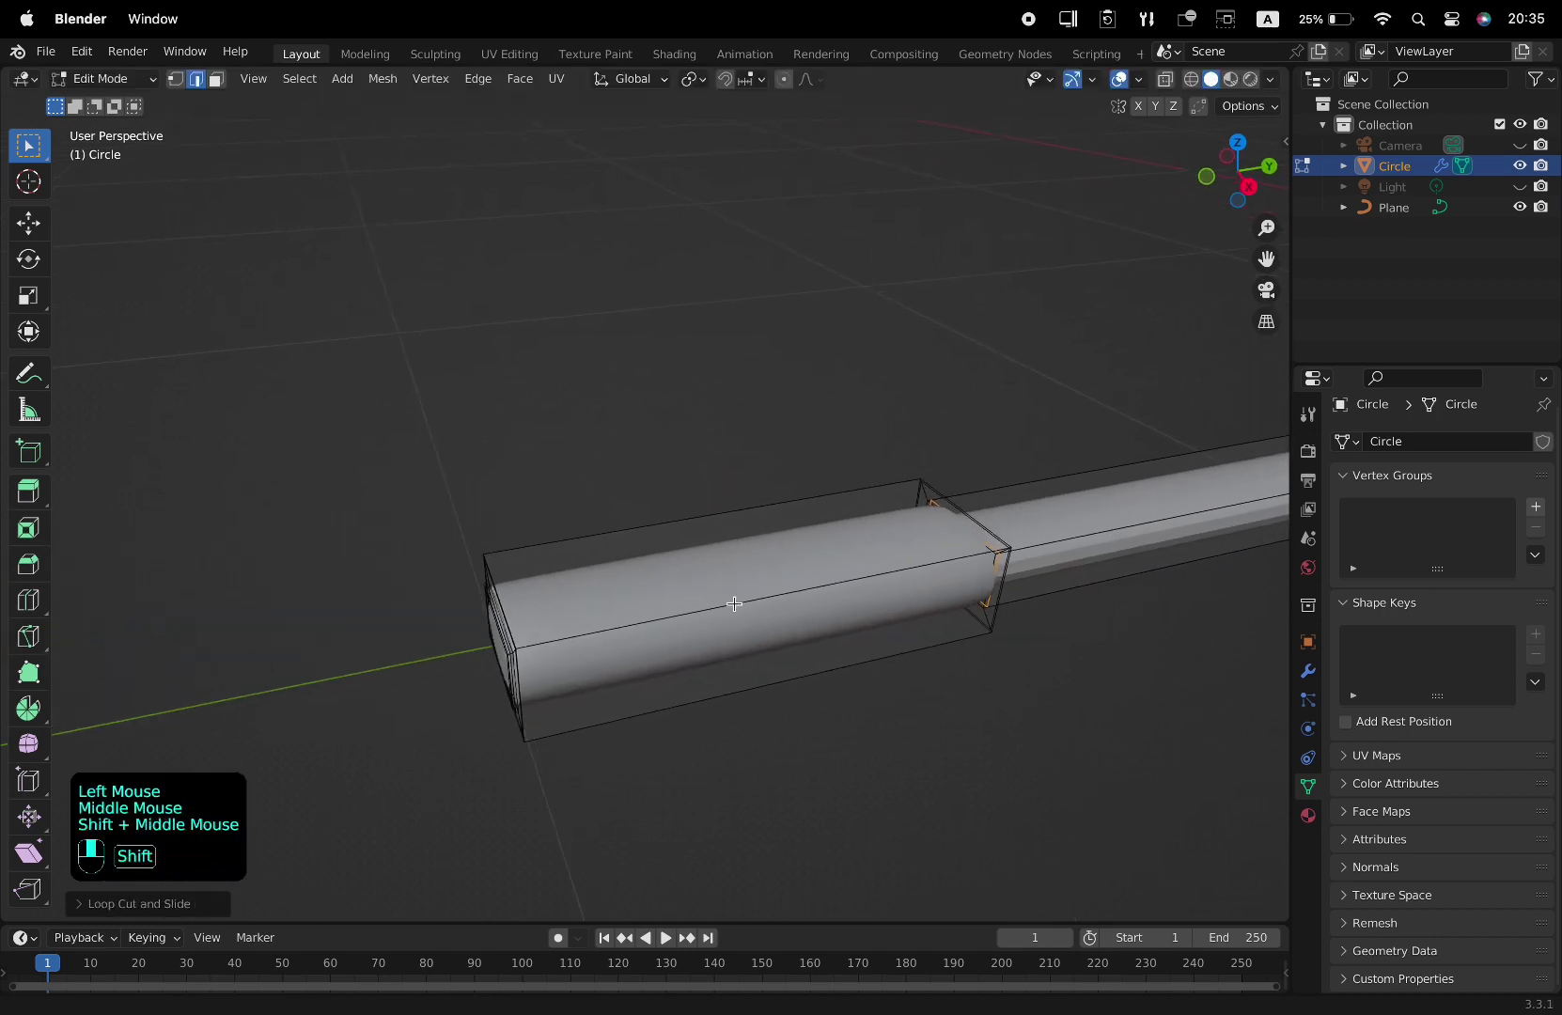
{"action": "key", "text": "3"}
{"action": "left_click", "coordinate": [816, 621], "text": "alt"}
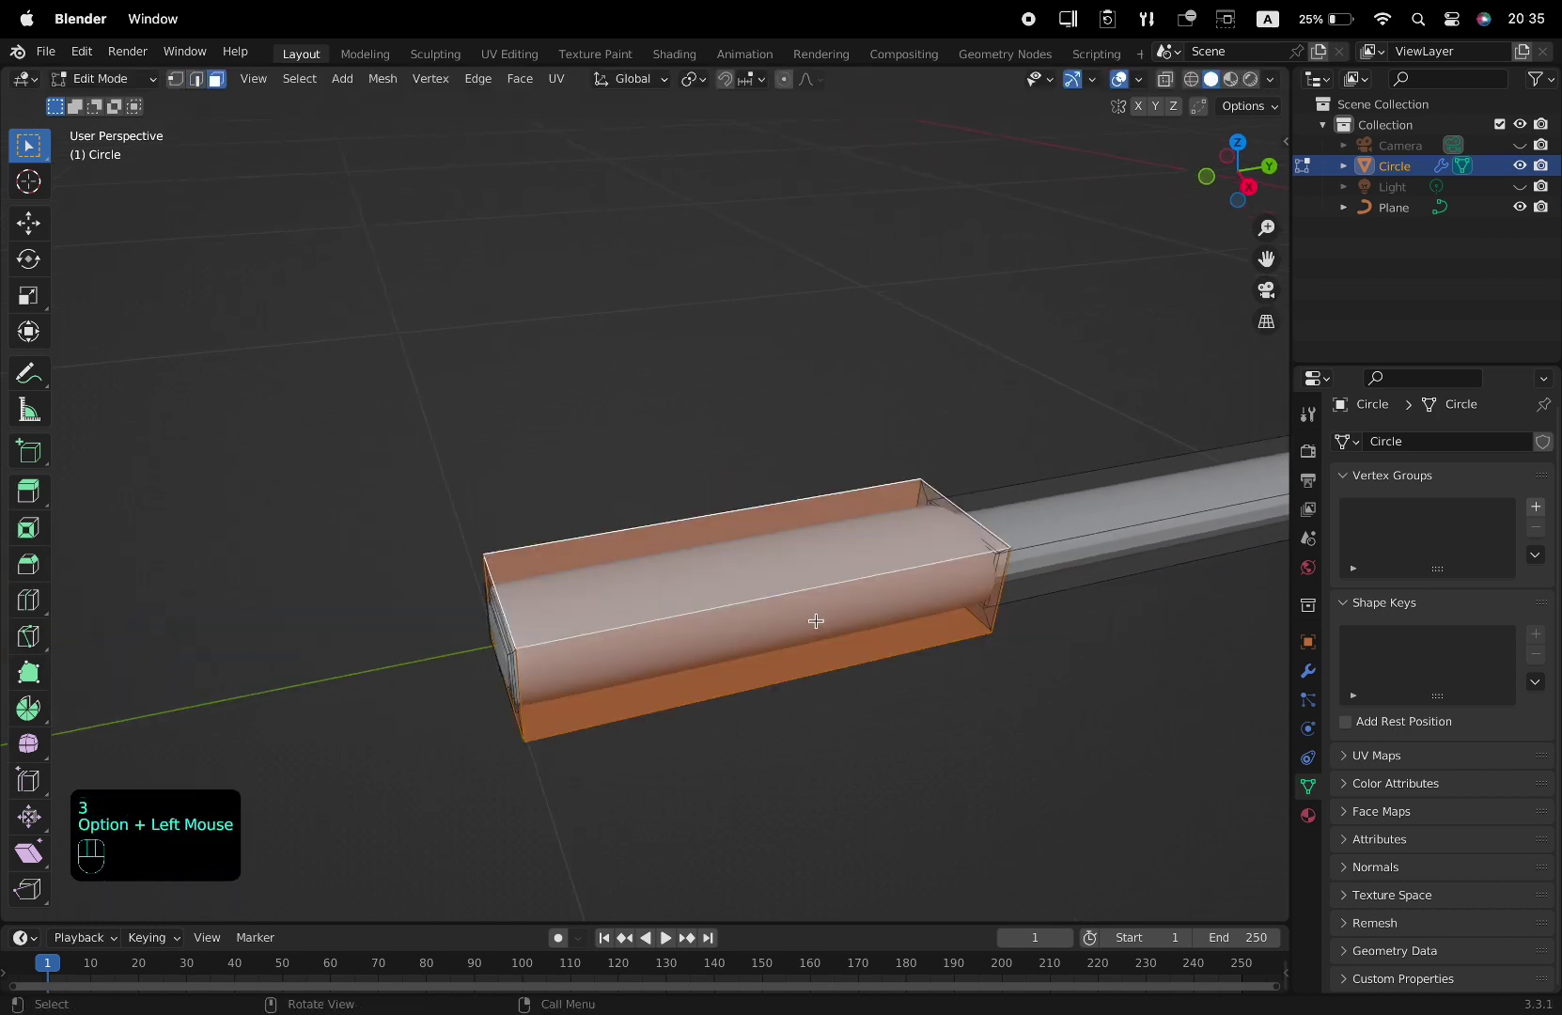
{"action": "mouse_move", "coordinate": [834, 621]}
{"action": "middle_mouse_down"}
{"action": "mouse_move", "coordinate": [857, 619]}
{"action": "mouse_move", "coordinate": [840, 595]}
{"action": "middle_mouse_up"}
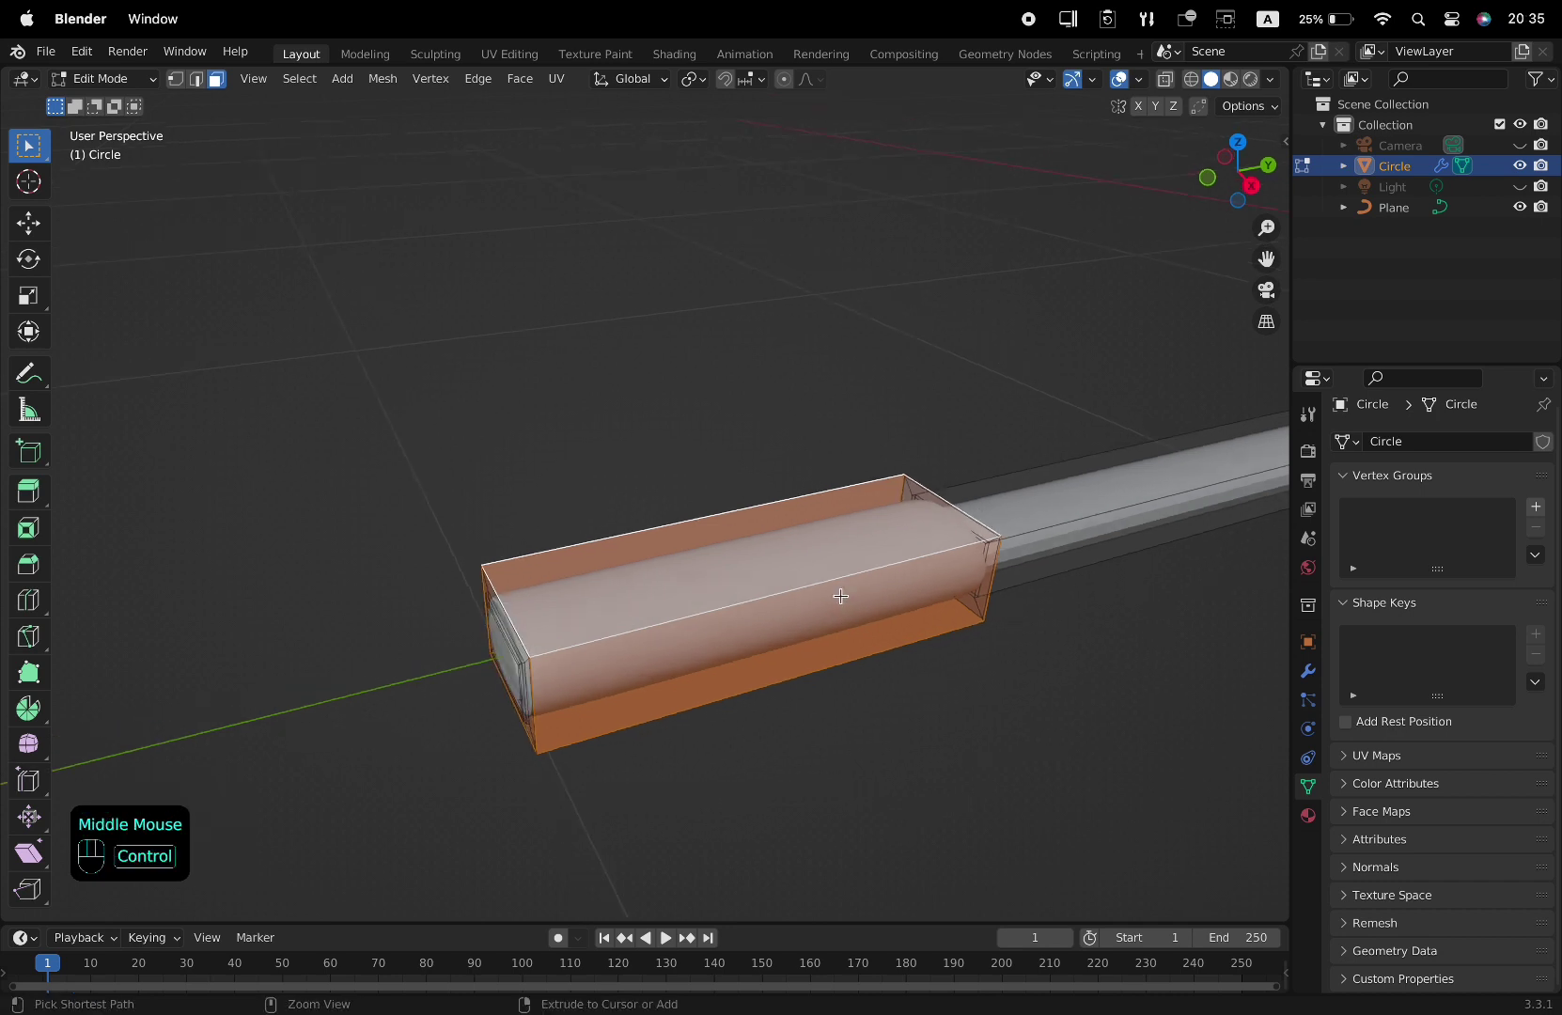
{"action": "key", "text": "ctrl+r"}
{"action": "scroll", "coordinate": [840, 592], "scroll_direction": "up", "scroll_amount": 5}
{"action": "left_click", "coordinate": [840, 592]}
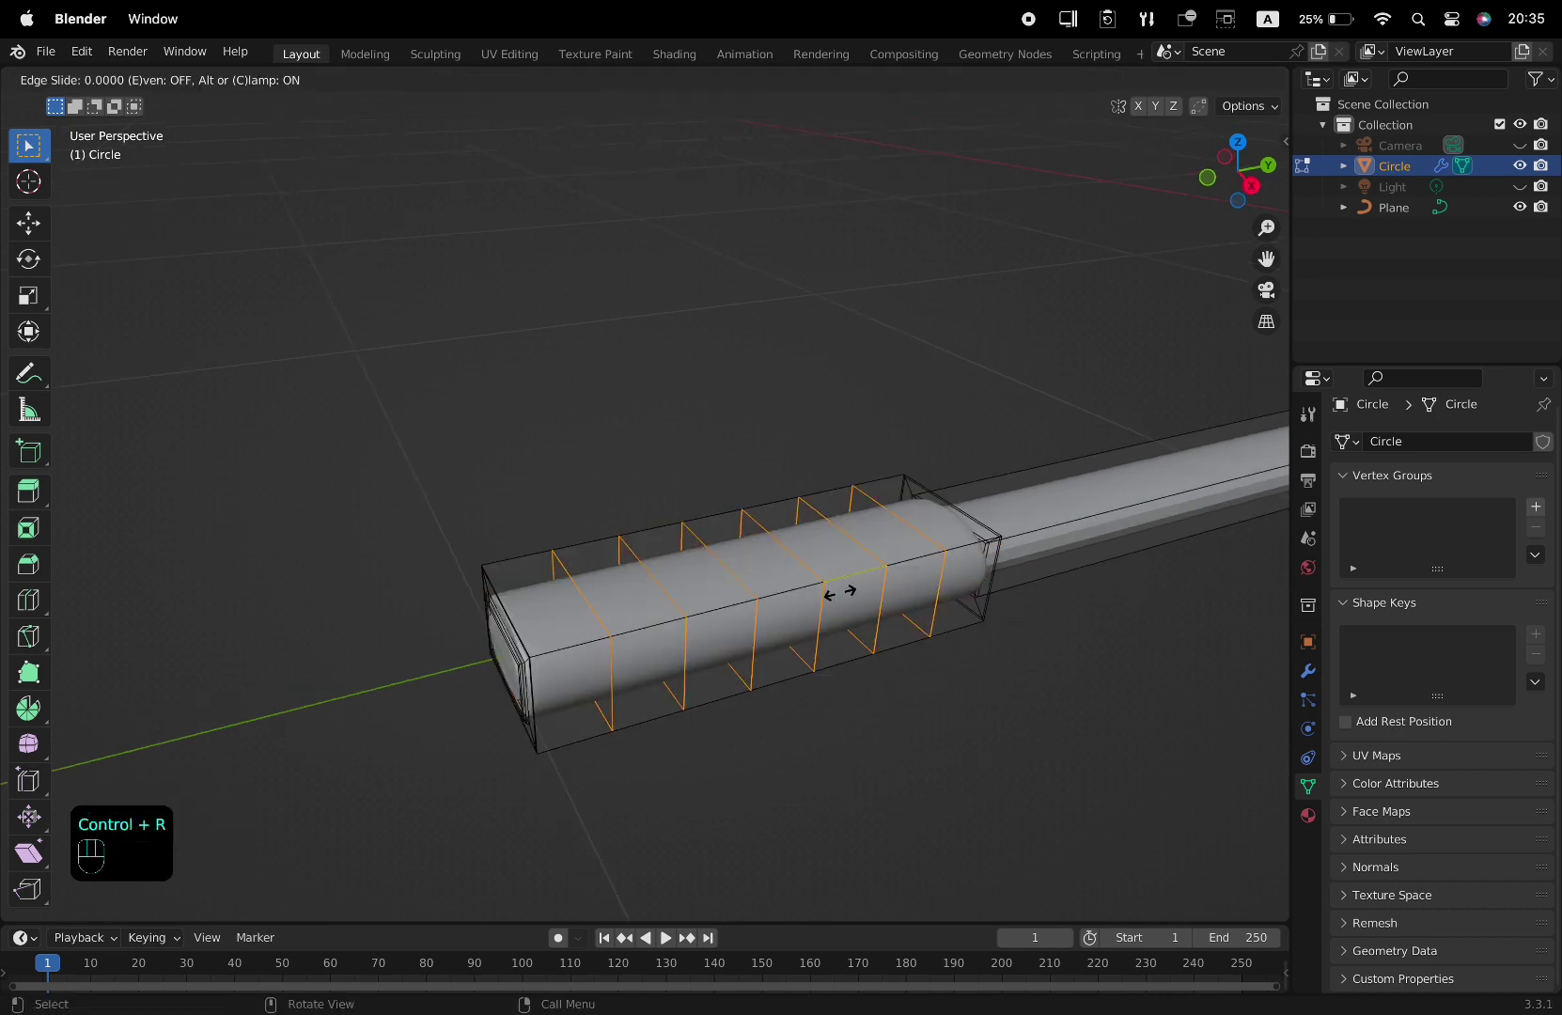
{"action": "right_click", "coordinate": [839, 592]}
{"action": "key", "text": "ctrl+b"}
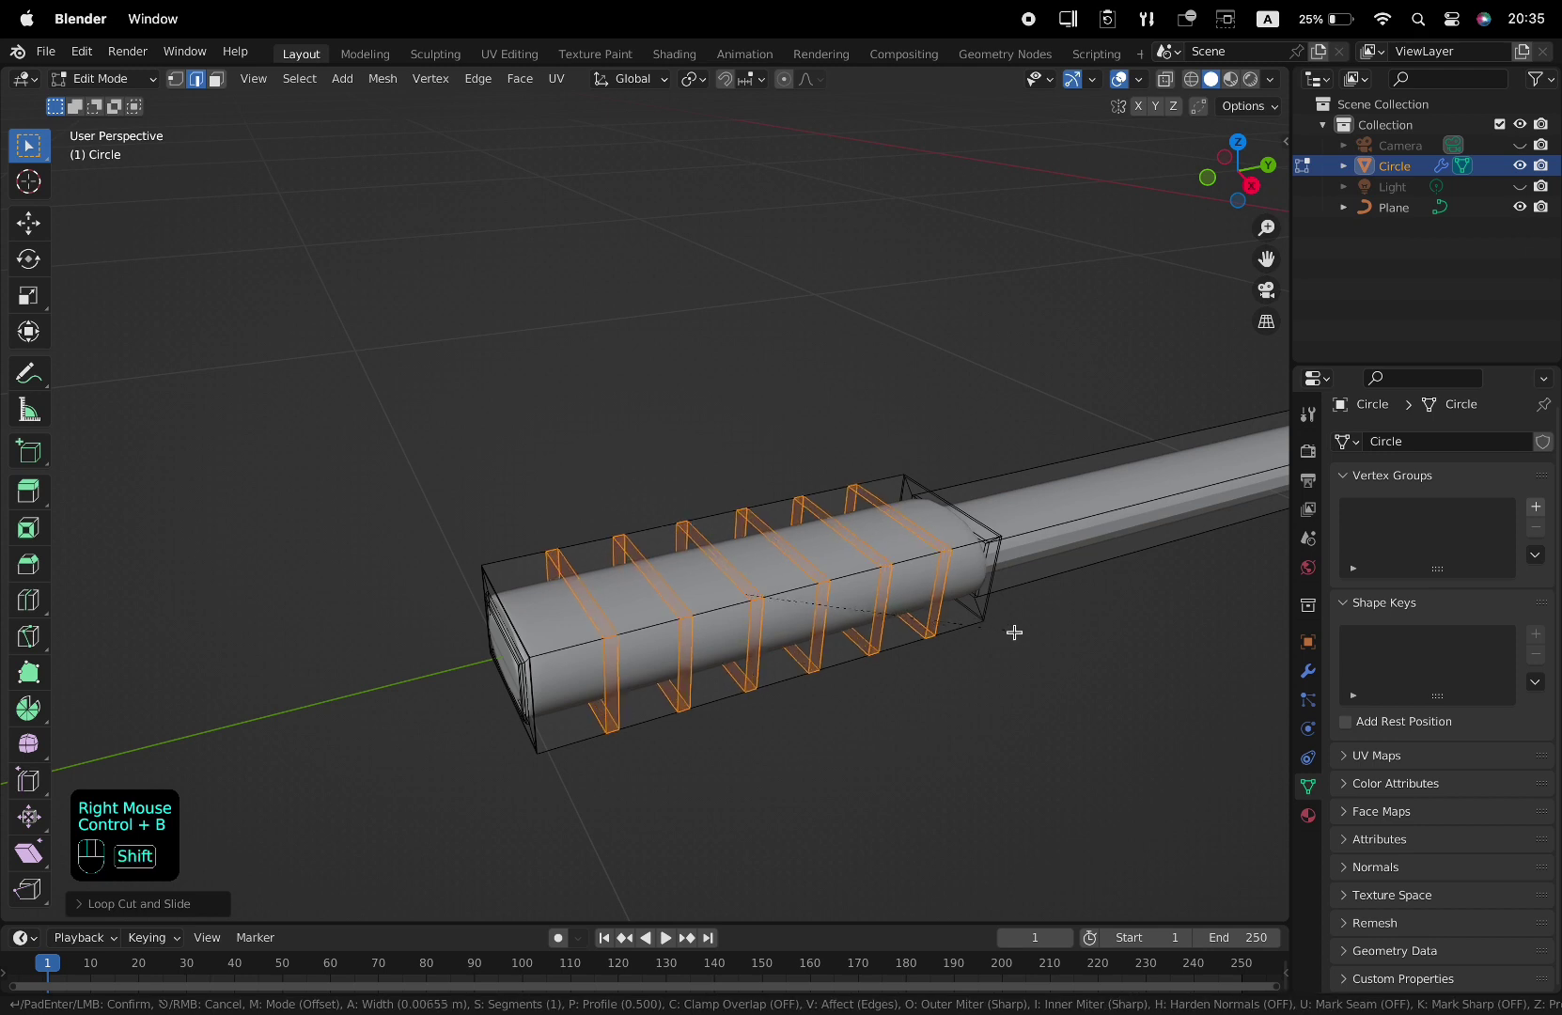
{"action": "left_click", "coordinate": [1021, 632], "text": "shift"}
- Extrude the six narrow bands inward along their normals by about 0.006 m to form grooves in the grip
{"action": "key", "text": "alt+e"}
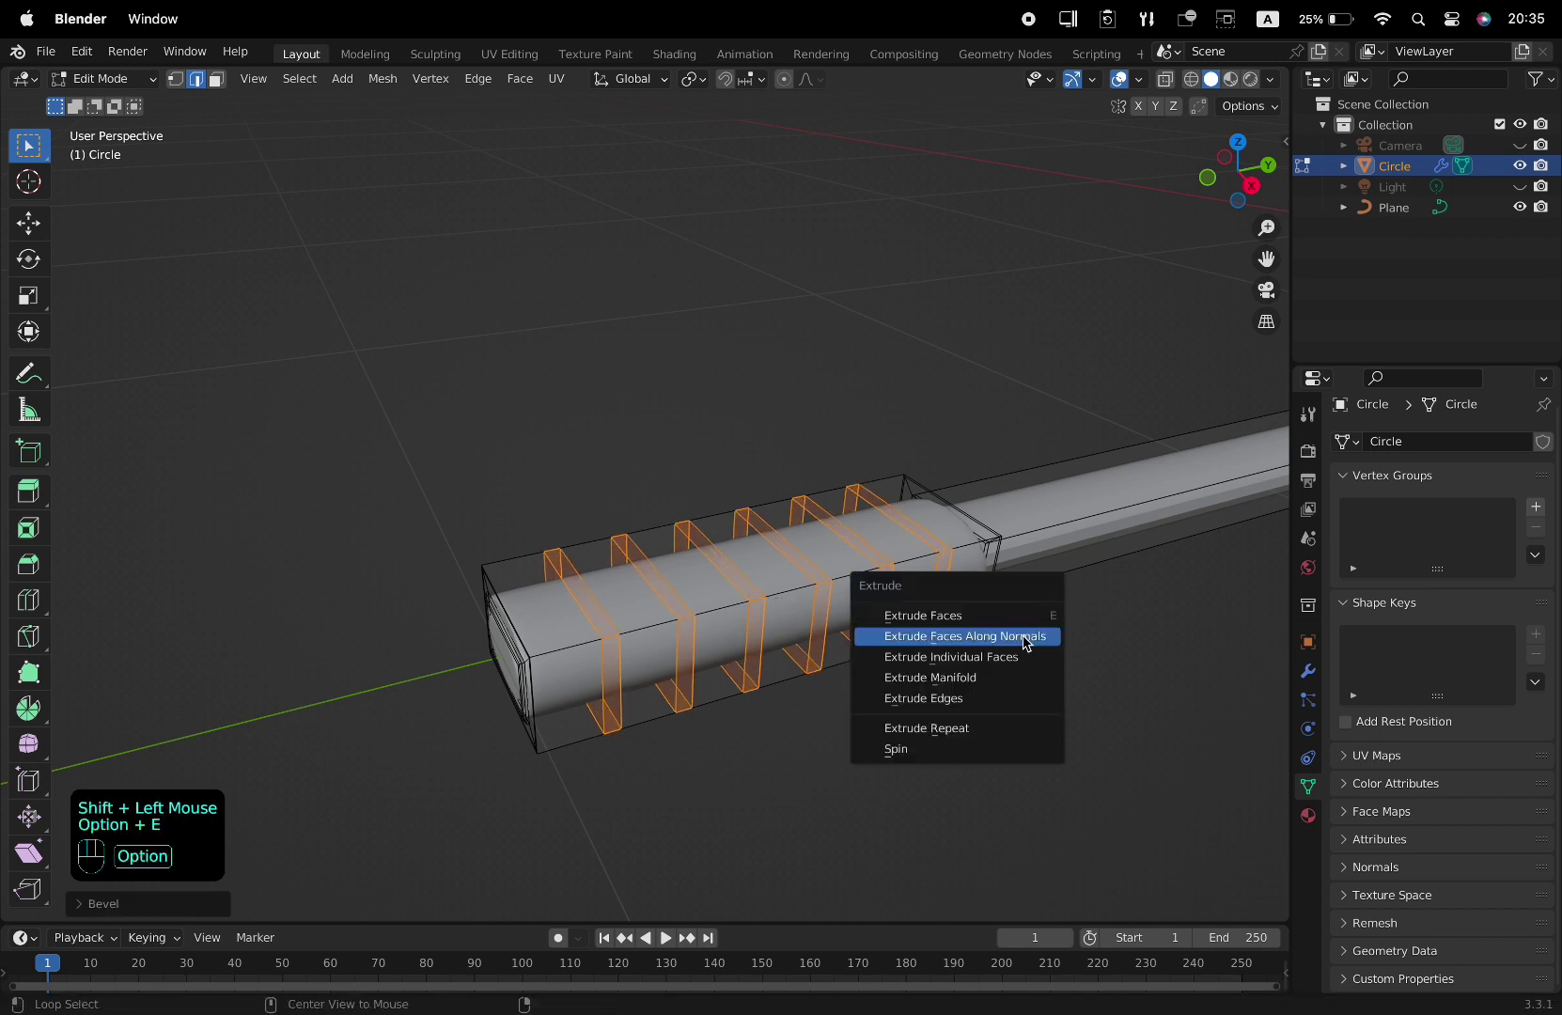
{"action": "left_click", "coordinate": [965, 637]}
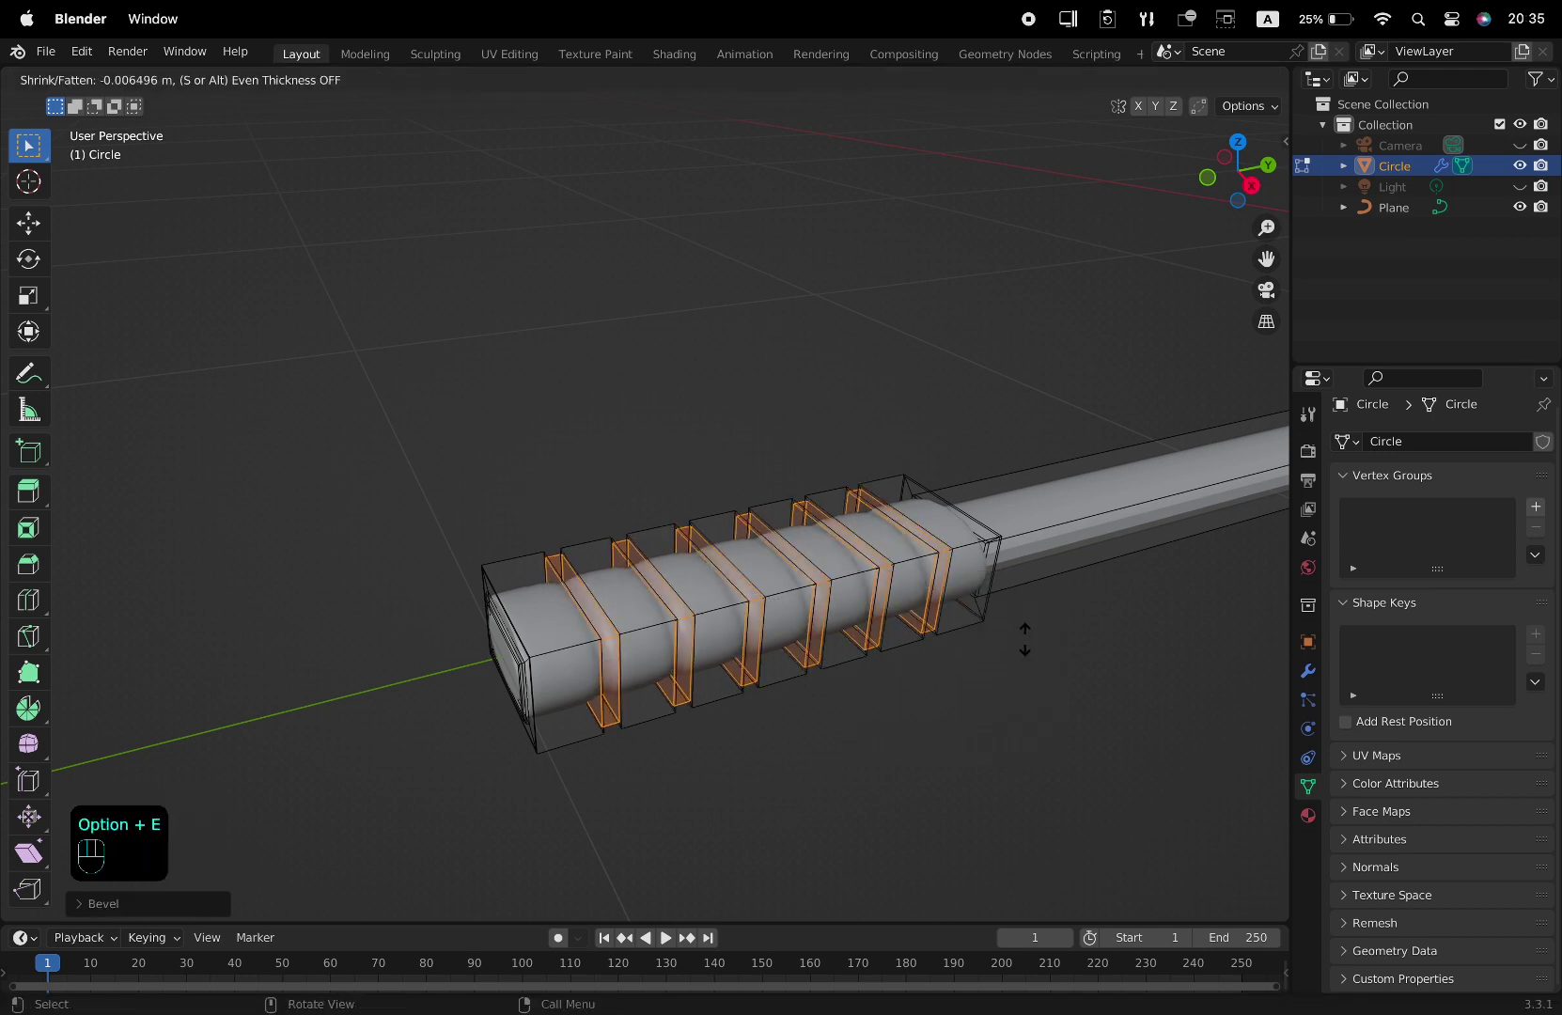
{"action": "left_click", "coordinate": [1024, 635]}
{"action": "key", "text": "shift+r"}
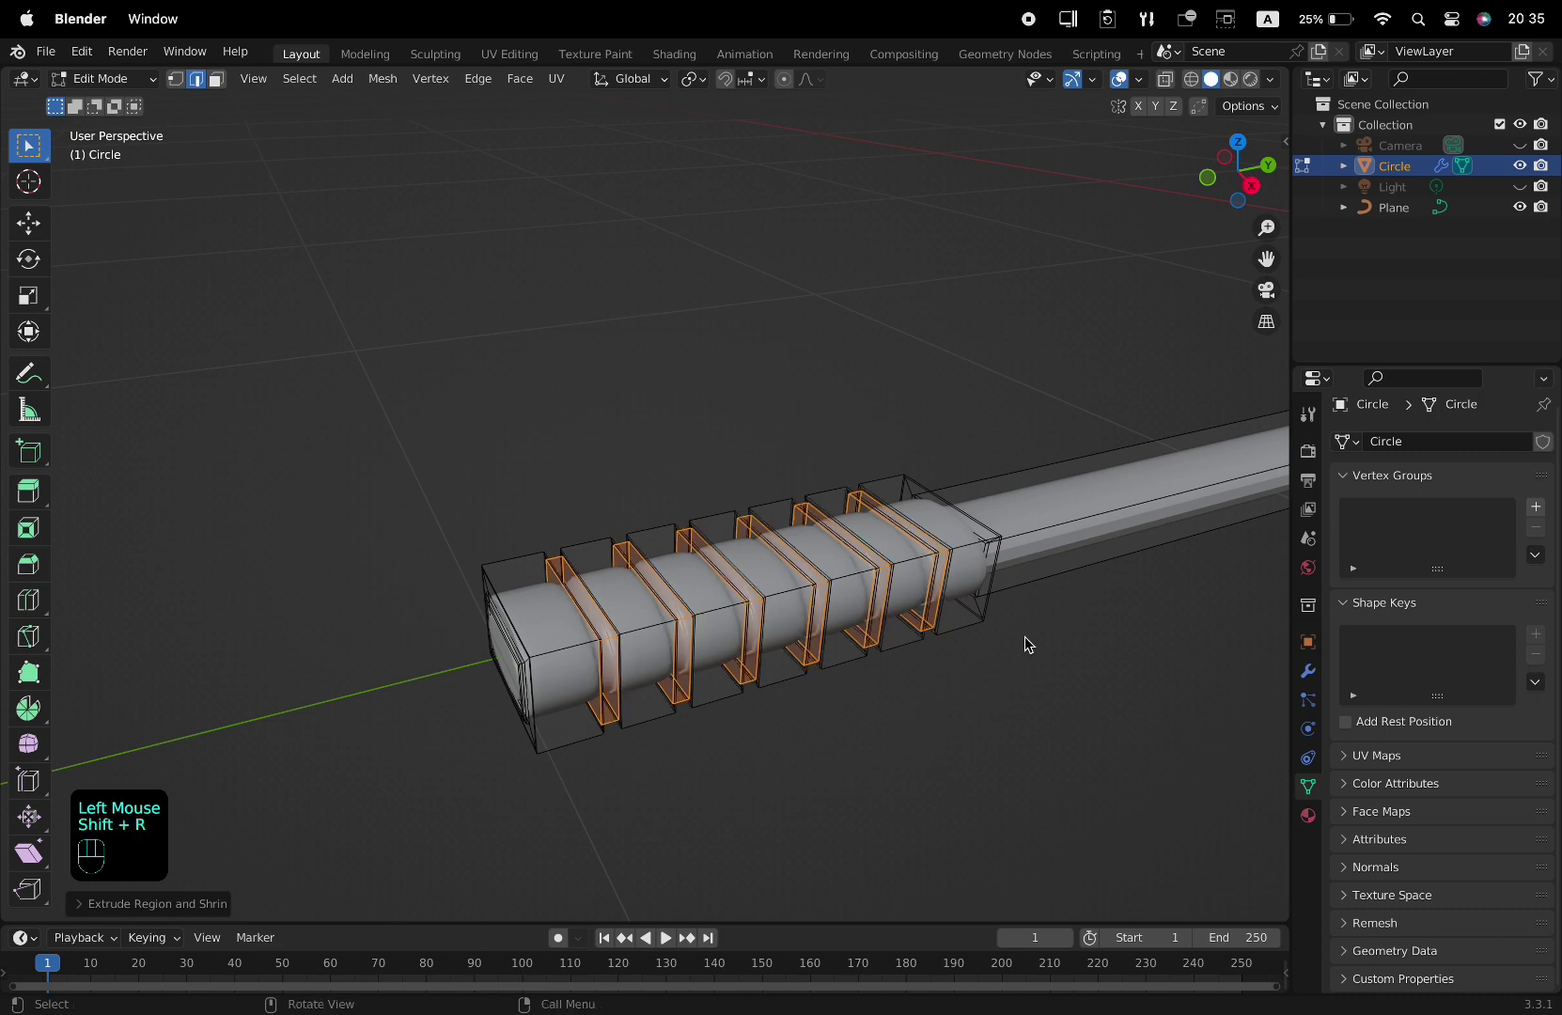
- Return to Object Mode and set the frame's Subdivision modifier to viewport level 3
{"action": "key", "text": "Tab"}
{"action": "mouse_move", "coordinate": [1024, 636]}
{"action": "middle_mouse_down"}
{"action": "mouse_move", "coordinate": [1037, 639]}
{"action": "mouse_move", "coordinate": [1019, 639]}
{"action": "middle_mouse_up"}
{"action": "scroll", "coordinate": [1034, 639], "scroll_direction": "down", "scroll_amount": 1}
{"action": "scroll", "coordinate": [836, 652], "scroll_direction": "down", "scroll_amount": 3}
{"action": "middle_click_drag", "start_coordinate": [847, 648], "coordinate": [927, 628], "text": "shift"}
{"action": "scroll", "coordinate": [883, 658], "scroll_direction": "up", "scroll_amount": 1}
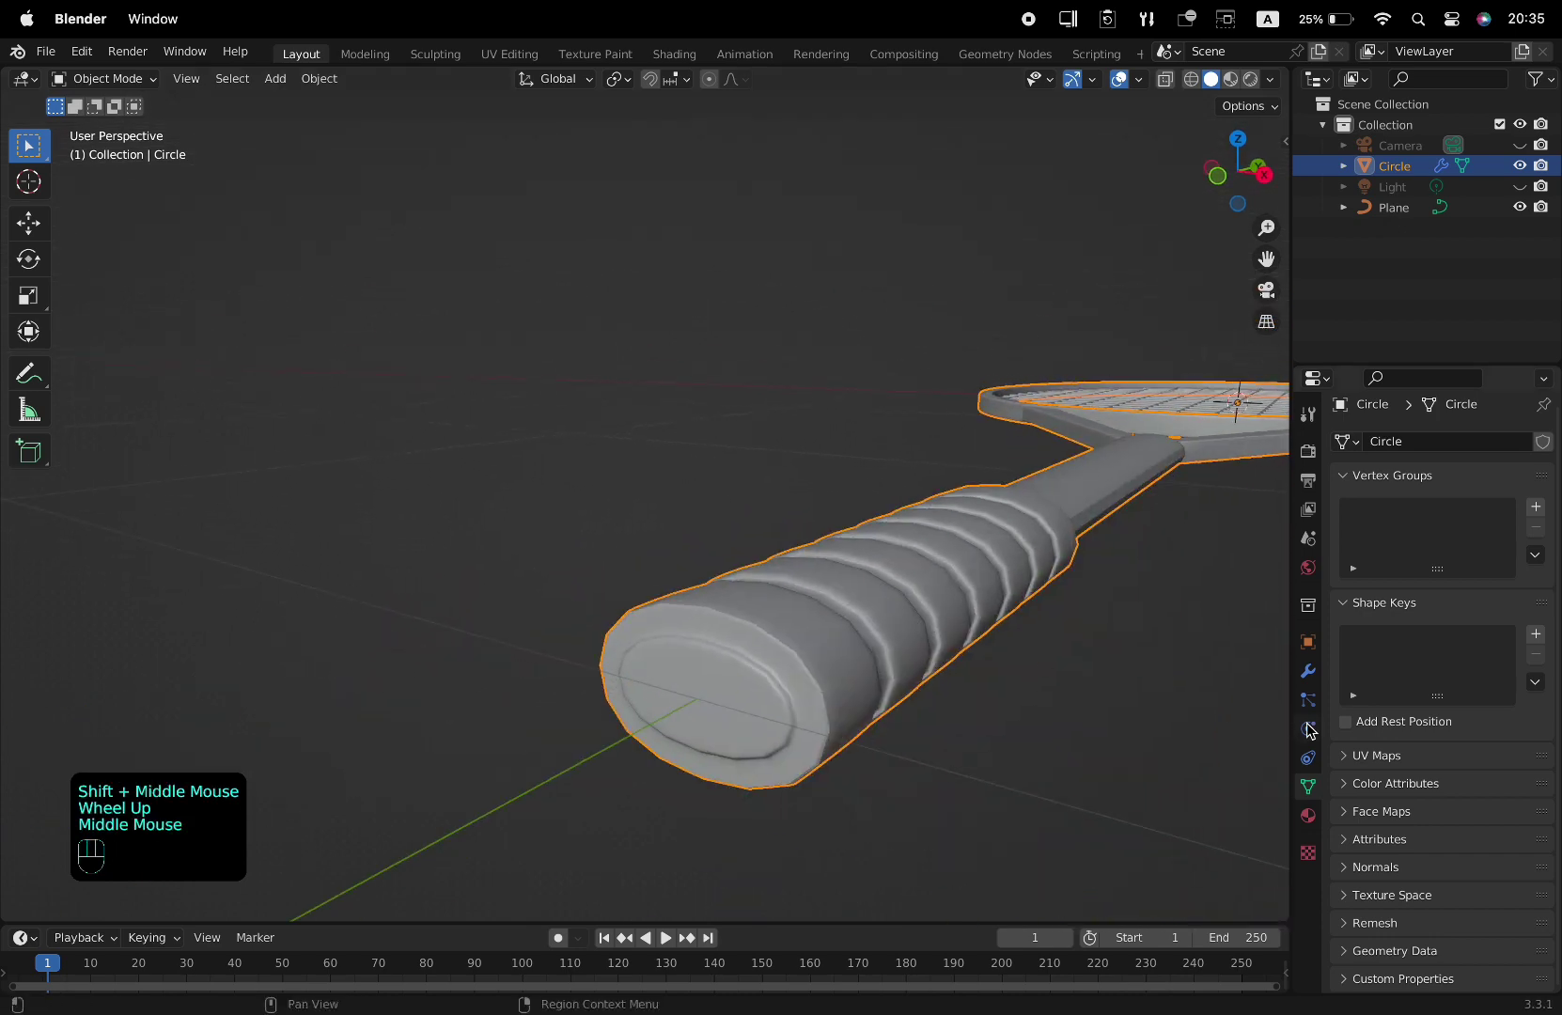
{"action": "left_click", "coordinate": [1307, 670]}
{"action": "left_click", "coordinate": [1520, 537]}
{"action": "left_click", "coordinate": [1520, 538]}
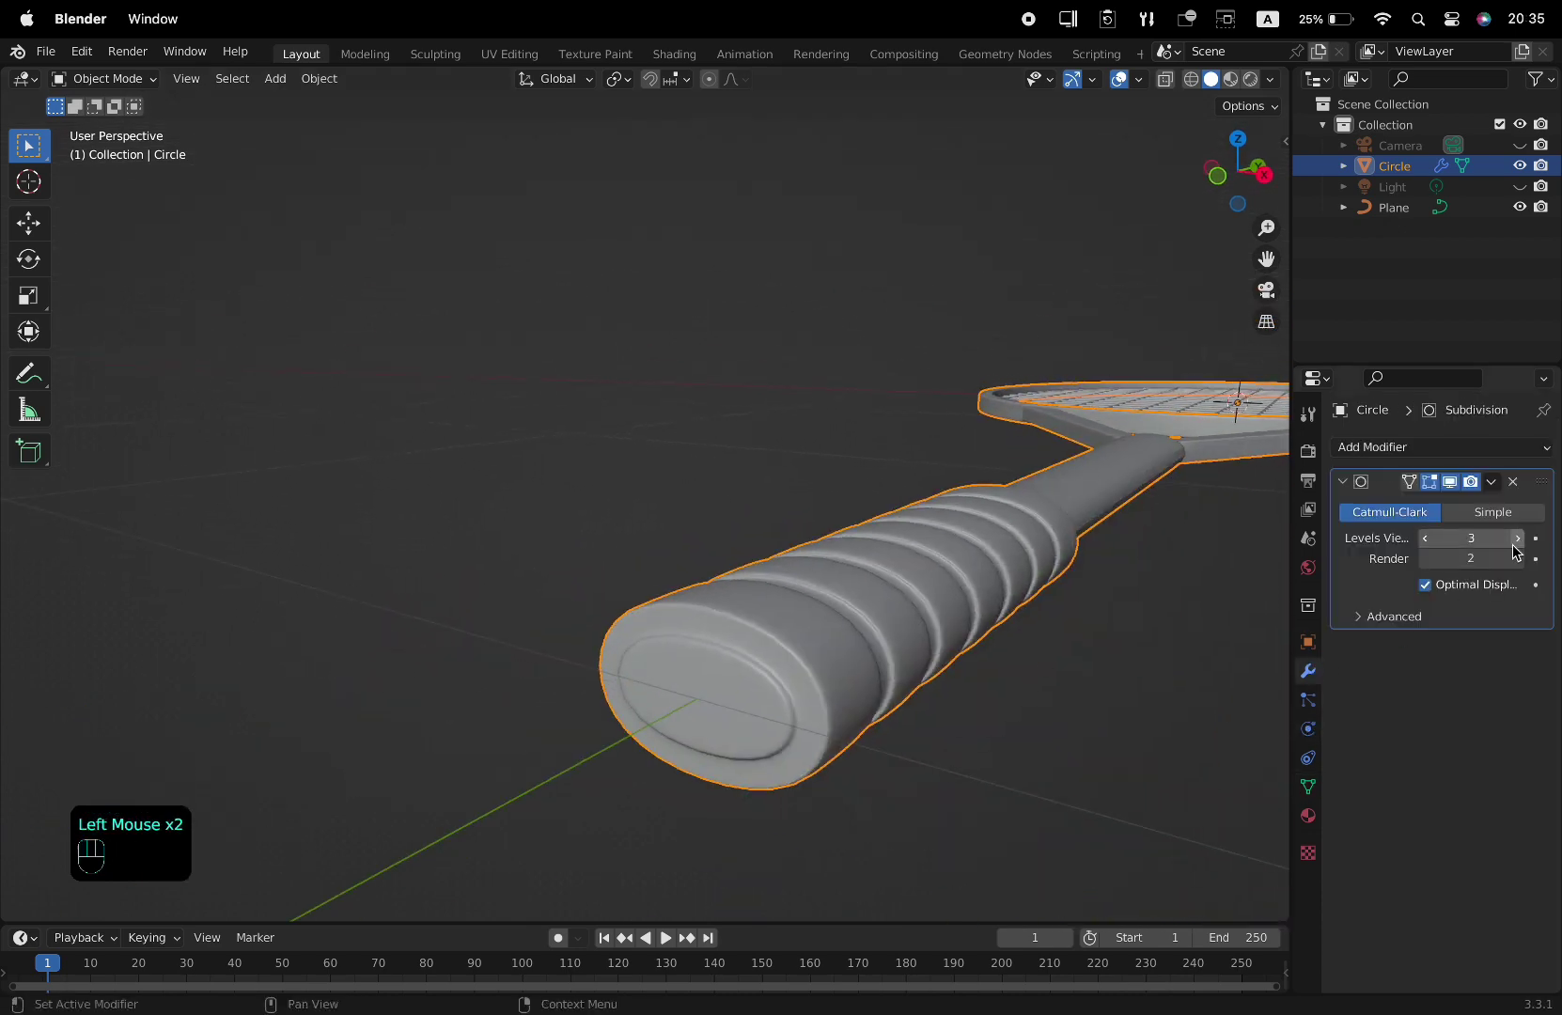
- Deselect the racket and hide the viewport overlays to present the whole model
{"action": "scroll", "coordinate": [1001, 583], "scroll_direction": "down", "scroll_amount": 2}
{"action": "middle_click_drag", "start_coordinate": [1001, 582], "coordinate": [830, 620], "text": "shift"}
{"action": "left_click", "coordinate": [942, 592]}
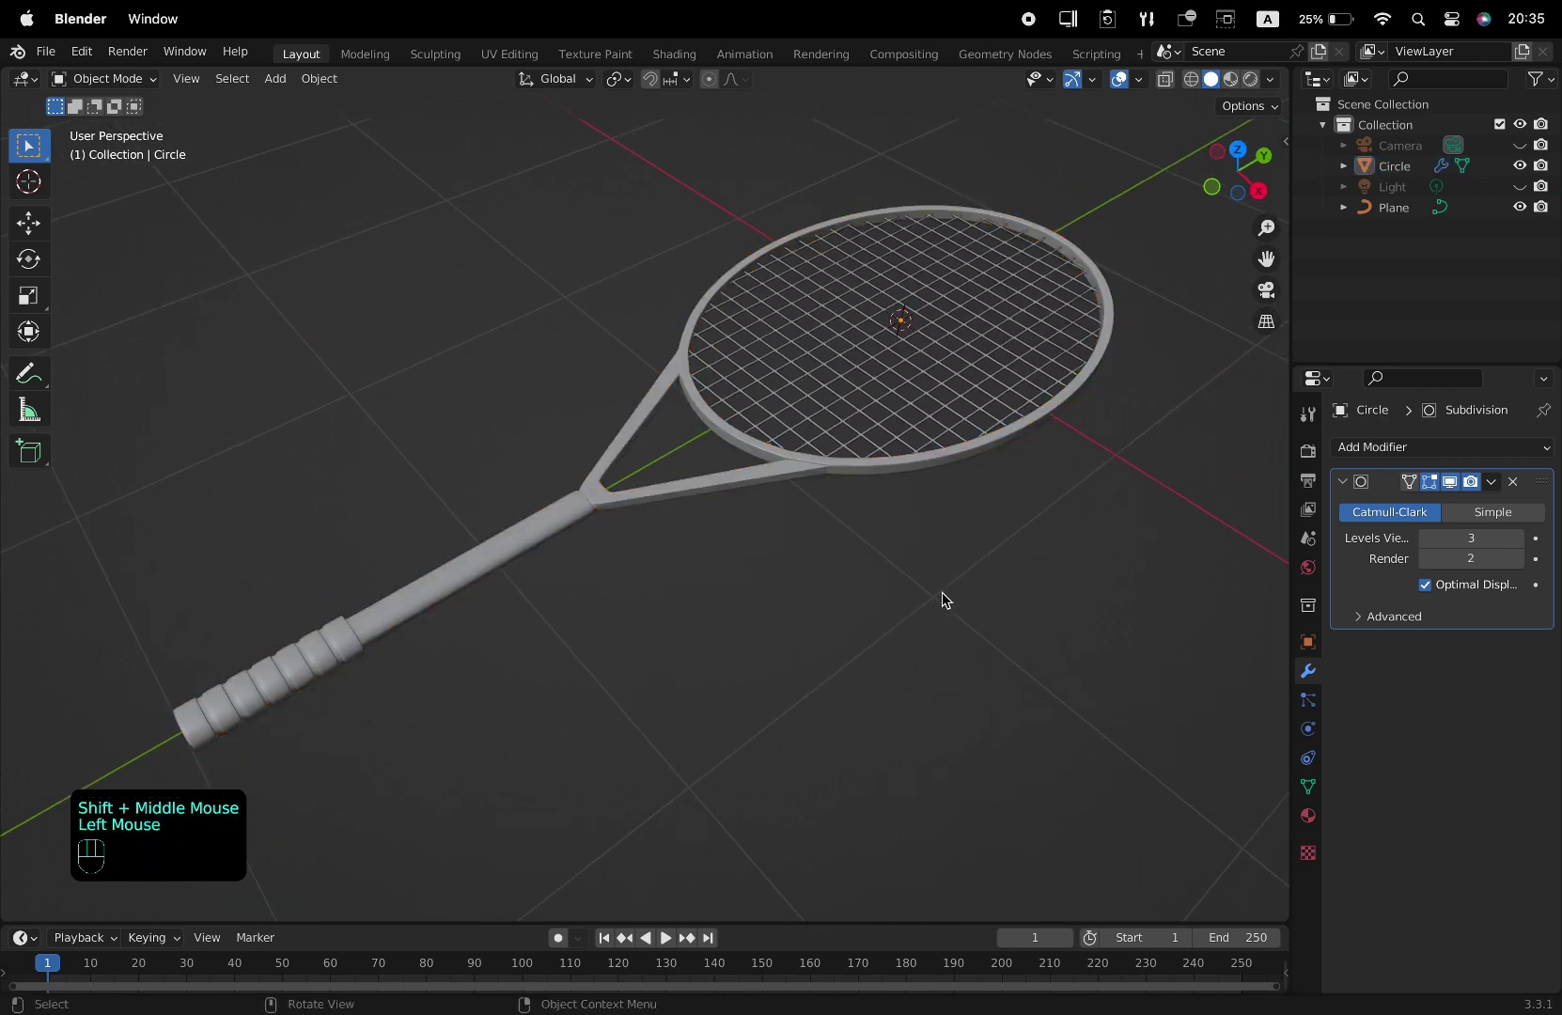
{"action": "middle_click_drag", "start_coordinate": [941, 592], "coordinate": [938, 610]}
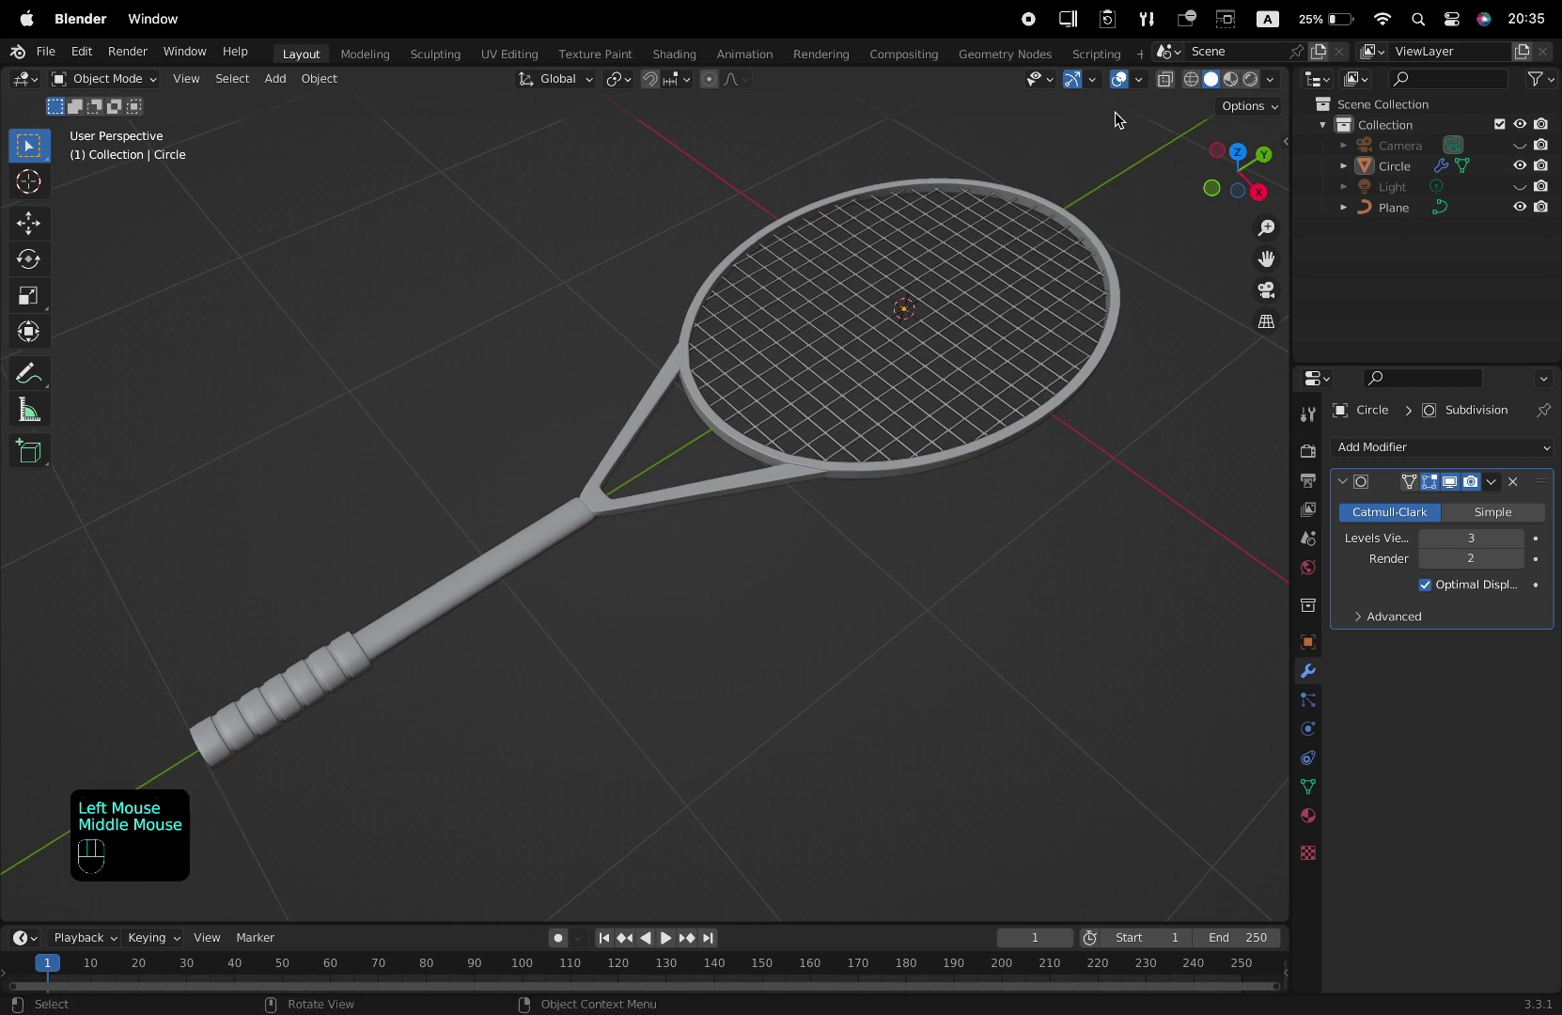
{"action": "left_click", "coordinate": [1120, 81]}
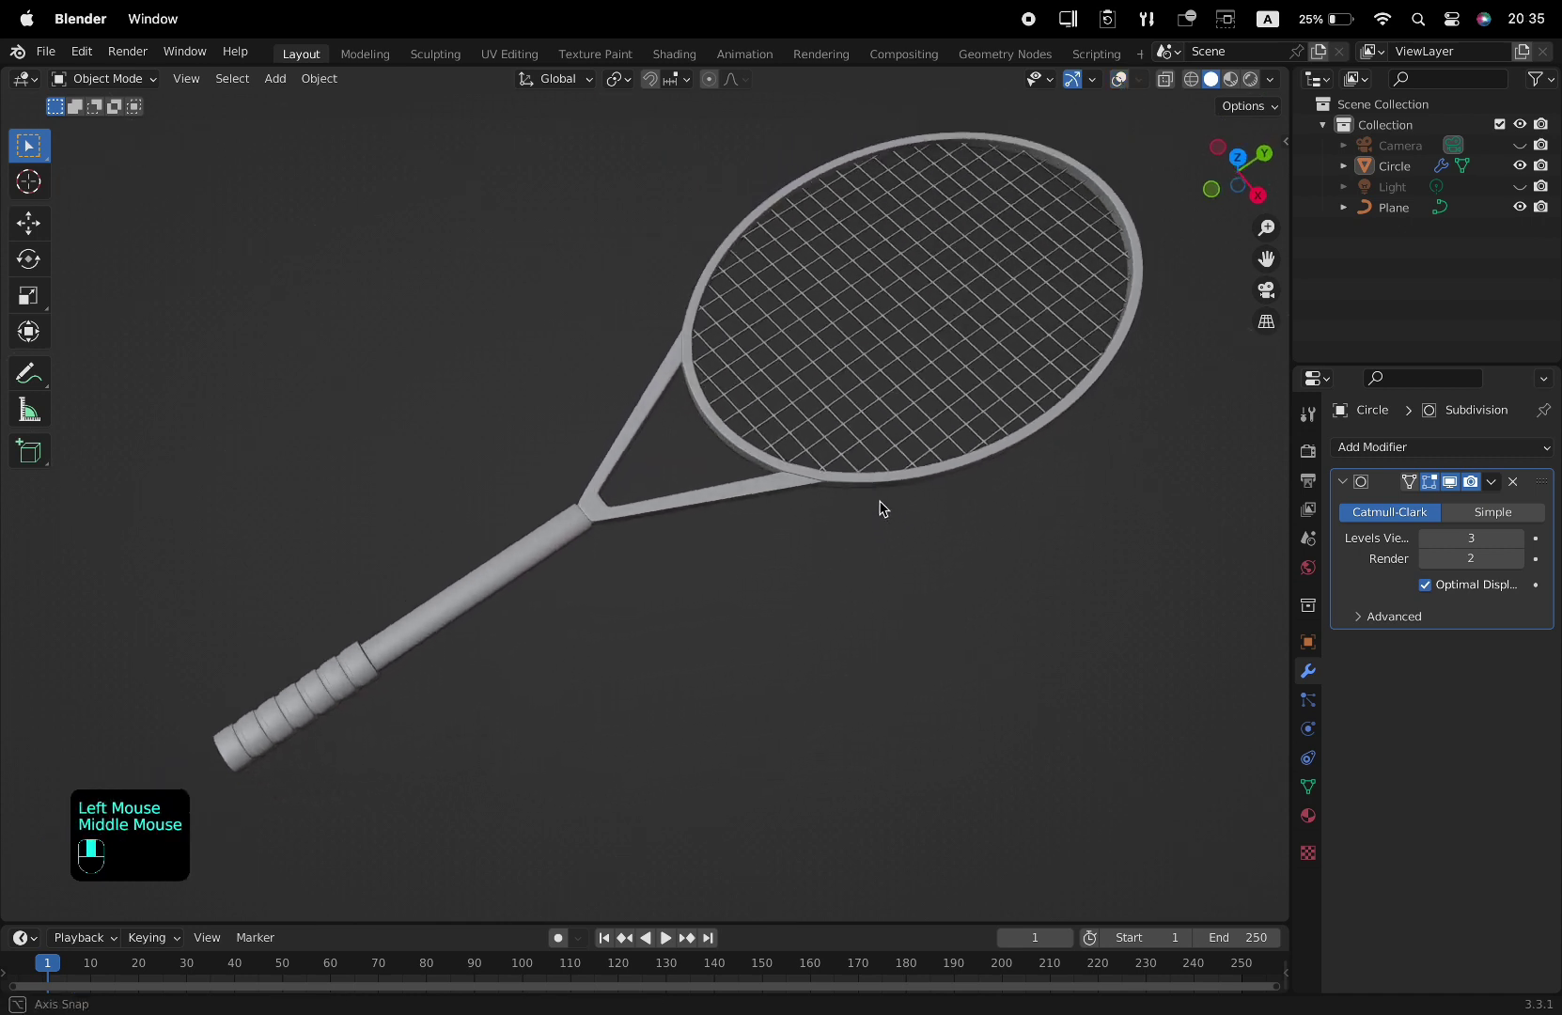